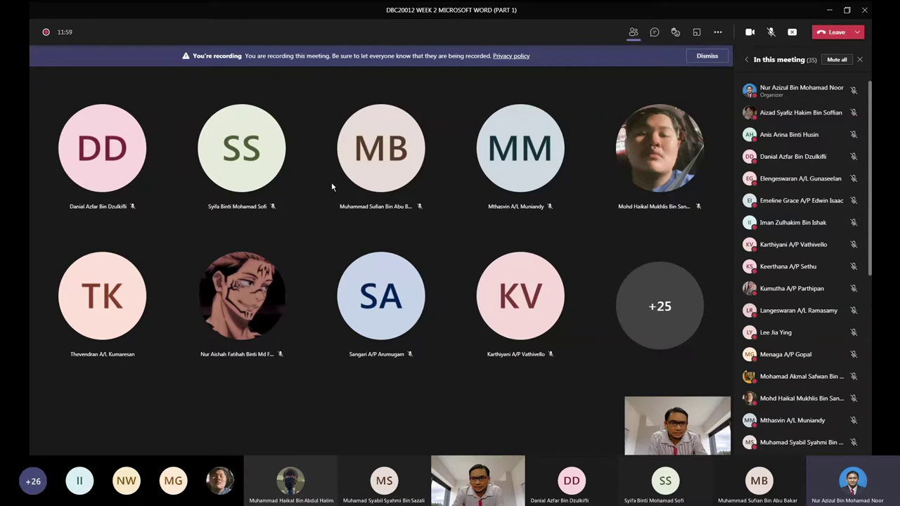
Check the Teams meeting options menu and leave the participant list showing.
{"action": "left_click", "coordinate": [858, 60]}
{"action": "left_click", "coordinate": [718, 33]}
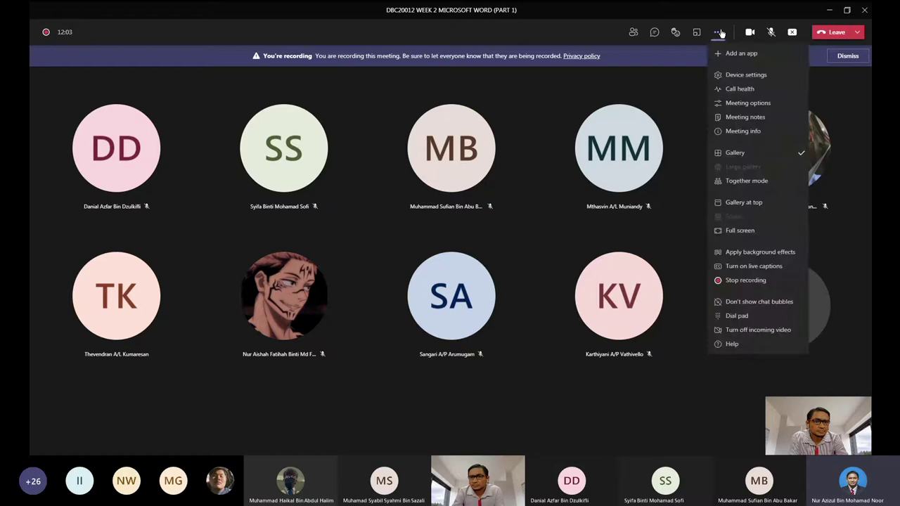
{"action": "left_click", "coordinate": [721, 33]}
{"action": "left_click", "coordinate": [633, 31]}
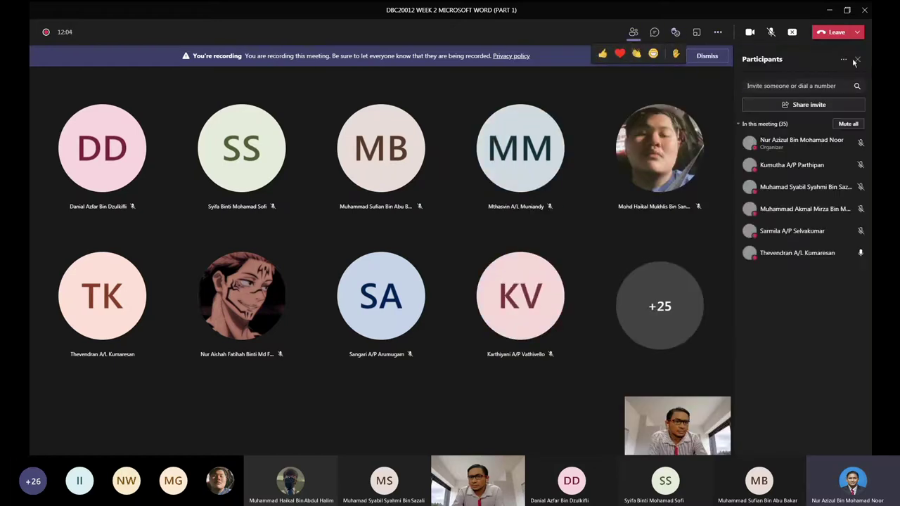
{"action": "left_click", "coordinate": [843, 60]}
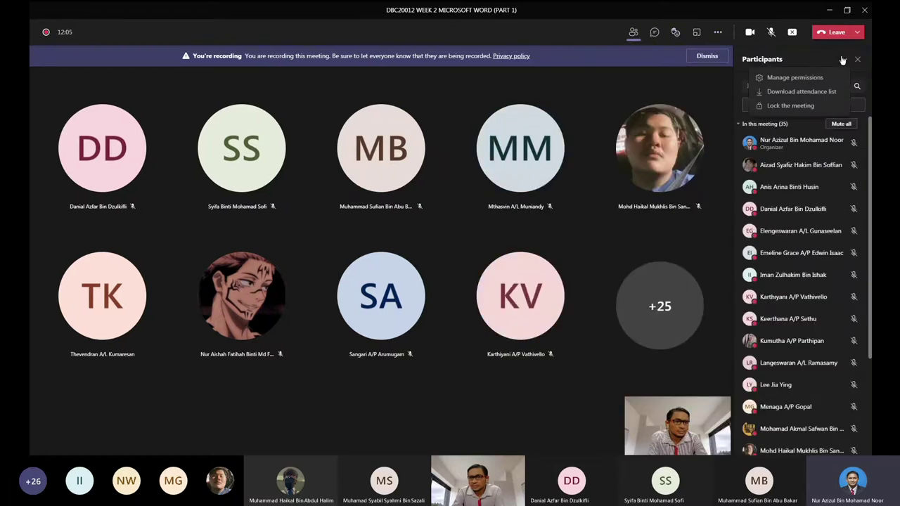
{"action": "left_click", "coordinate": [833, 92]}
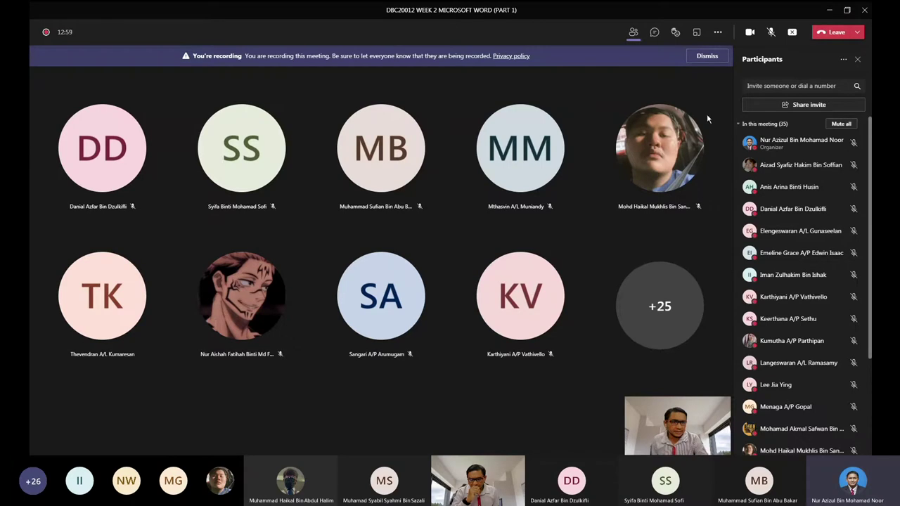
Stop sharing and start the slide show from the MS WORD title slide.
{"action": "left_click", "coordinate": [789, 33]}
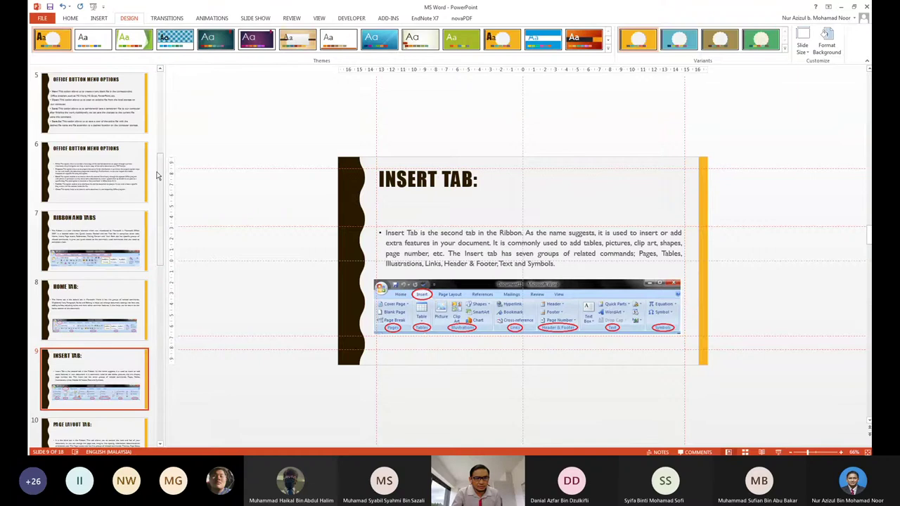
{"action": "left_click_drag", "start_coordinate": [157, 175], "coordinate": [160, 71]}
{"action": "left_click", "coordinate": [94, 103]}
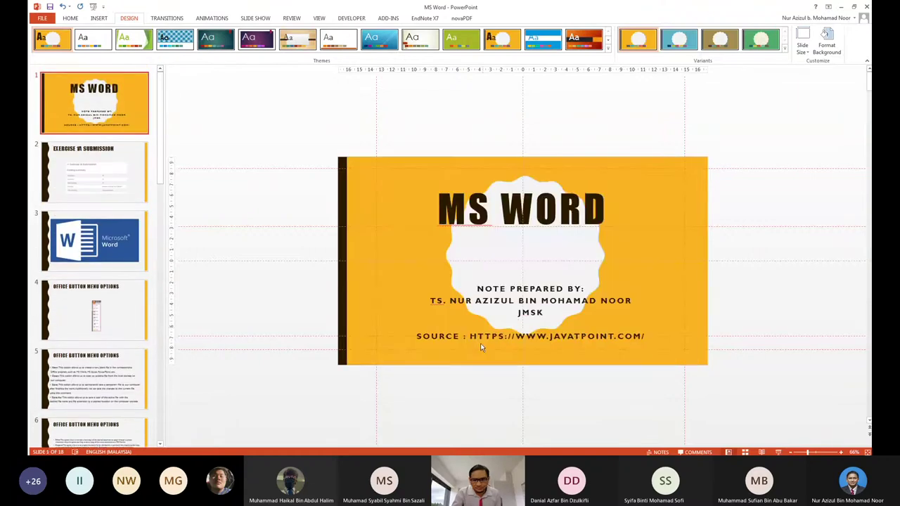
{"action": "left_click", "coordinate": [761, 452]}
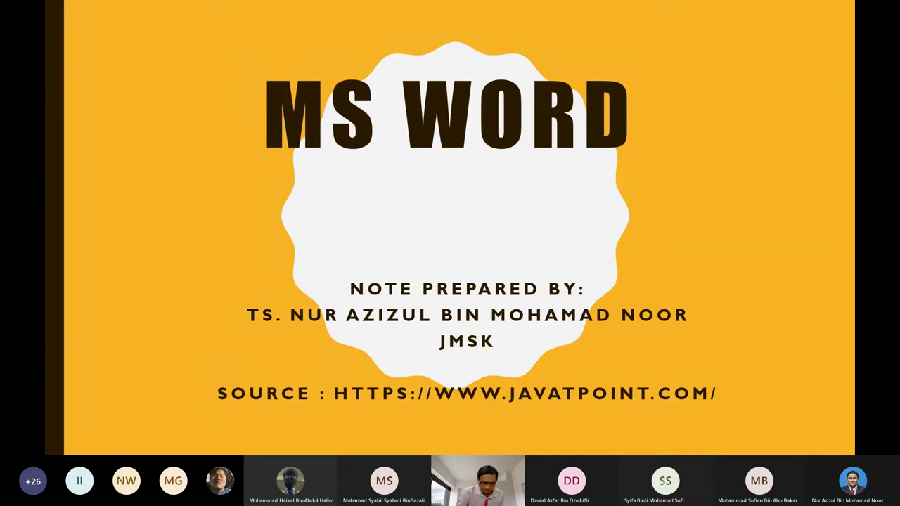
Advance to the Exercise 1A Submission slide showing 35 of 39 submitted.
{"action": "key", "text": "Right"}
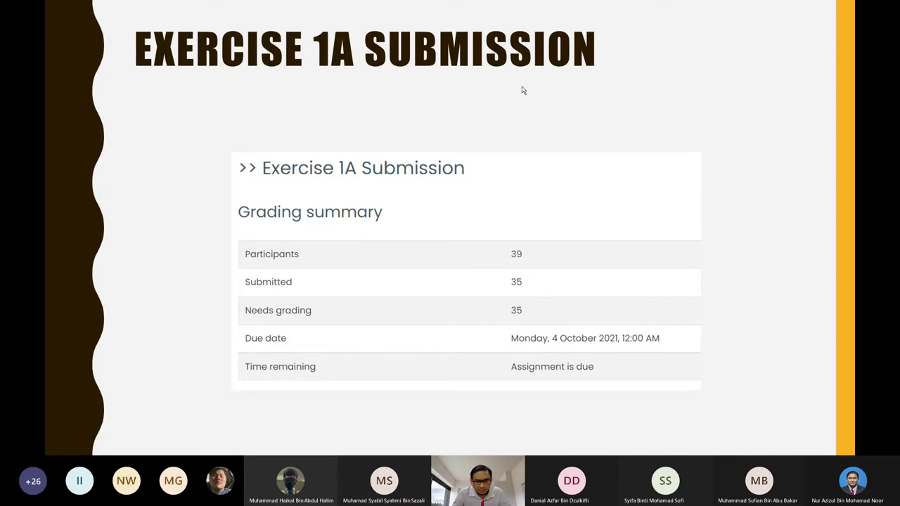
Exit the slide show back to PowerPoint's editing view.
{"action": "key", "text": "Escape"}
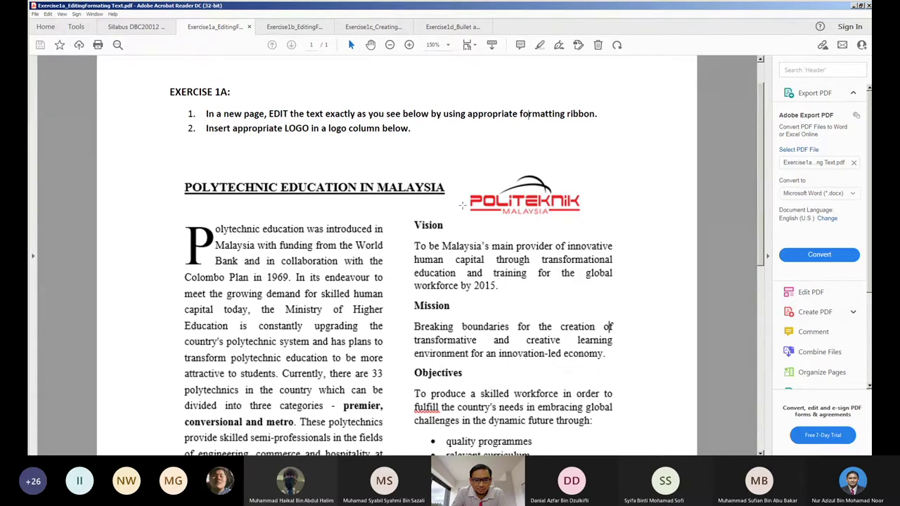
{"action": "scroll", "coordinate": [266, 215], "scroll_direction": "down", "scroll_amount": 1}
{"action": "scroll", "coordinate": [266, 214], "scroll_direction": "down", "scroll_amount": 1}
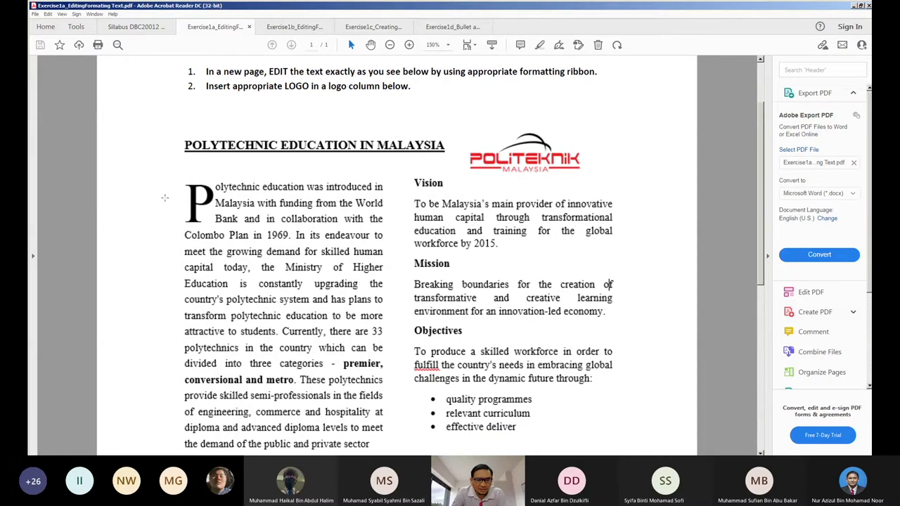
{"action": "scroll", "coordinate": [324, 222], "scroll_direction": "down", "scroll_amount": 1}
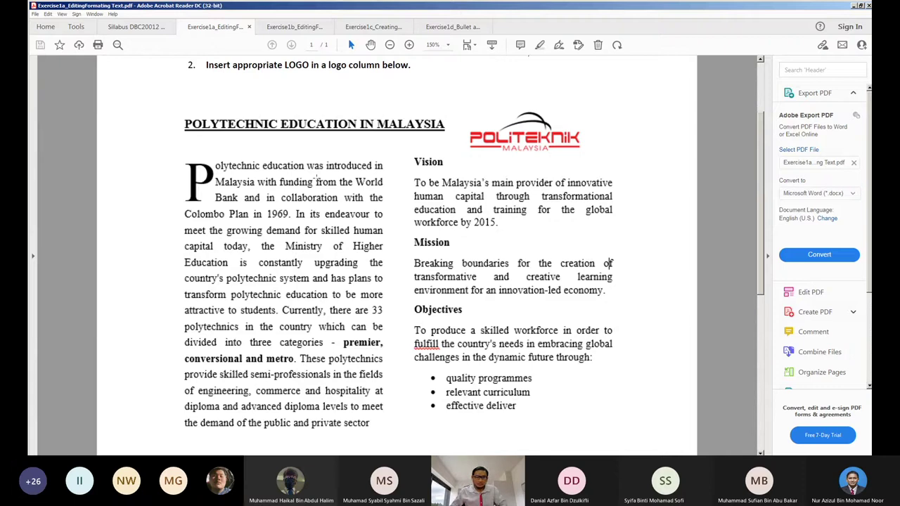
{"action": "scroll", "coordinate": [283, 176], "scroll_direction": "down", "scroll_amount": 1}
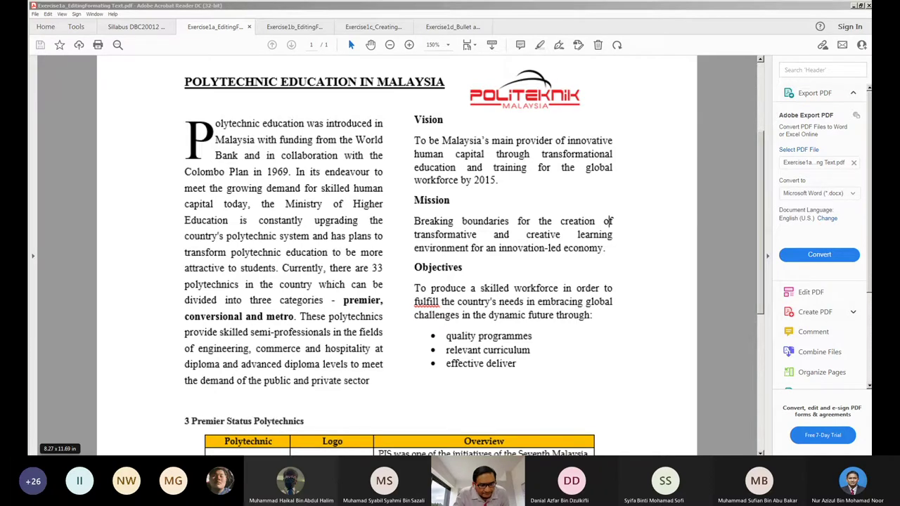
{"action": "left_click", "coordinate": [165, 412]}
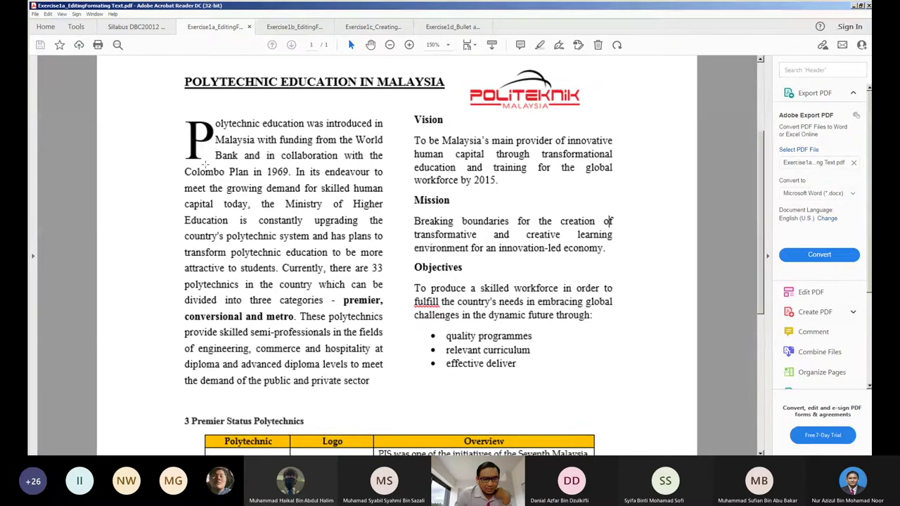
{"action": "left_click_drag", "start_coordinate": [186, 181], "coordinate": [382, 209]}
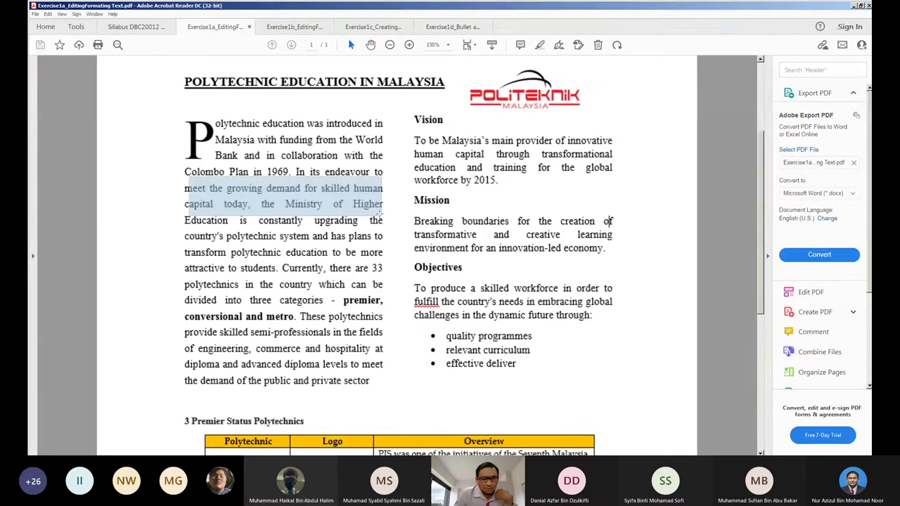
{"action": "key", "text": "ctrl+a"}
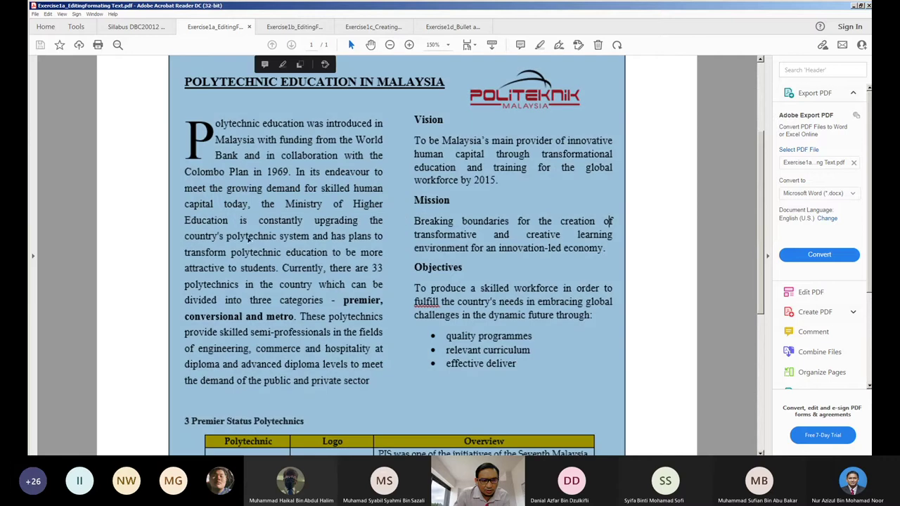
{"action": "left_click", "coordinate": [640, 195]}
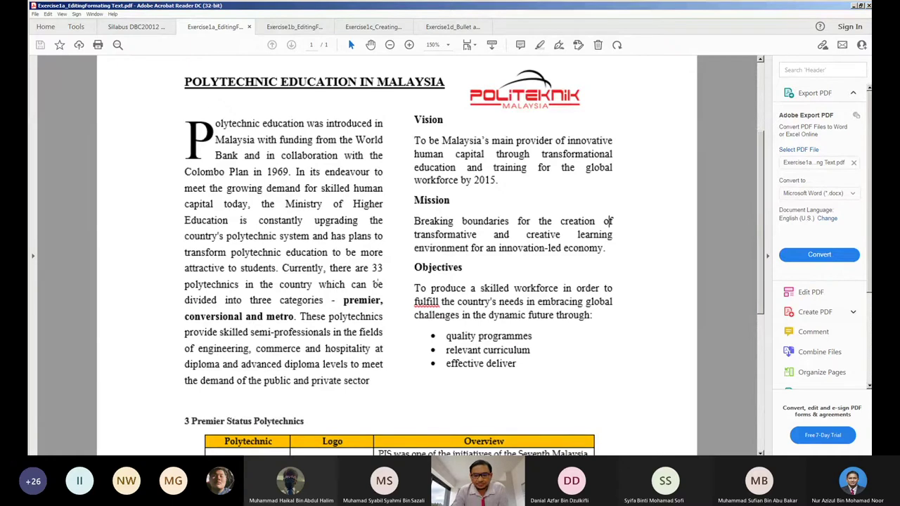
{"action": "scroll", "coordinate": [377, 284], "scroll_direction": "down", "scroll_amount": 1}
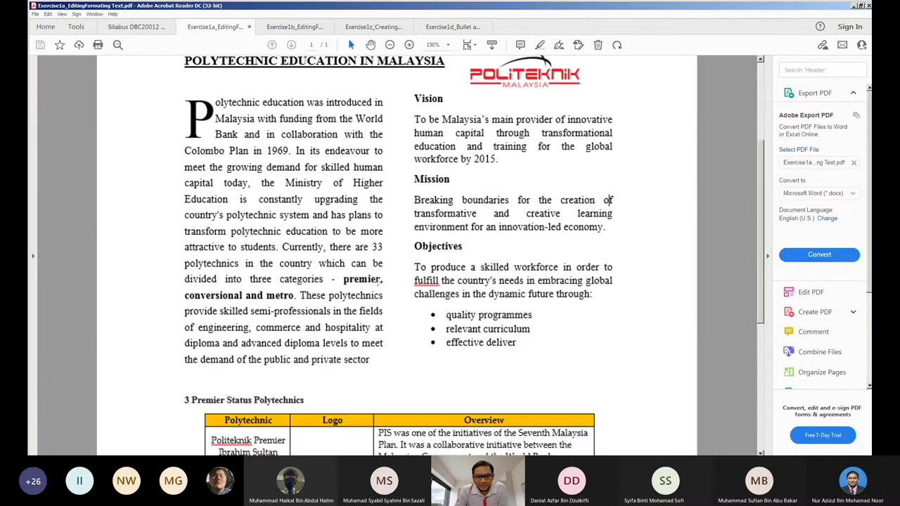
{"action": "scroll", "coordinate": [377, 284], "scroll_direction": "down", "scroll_amount": 3}
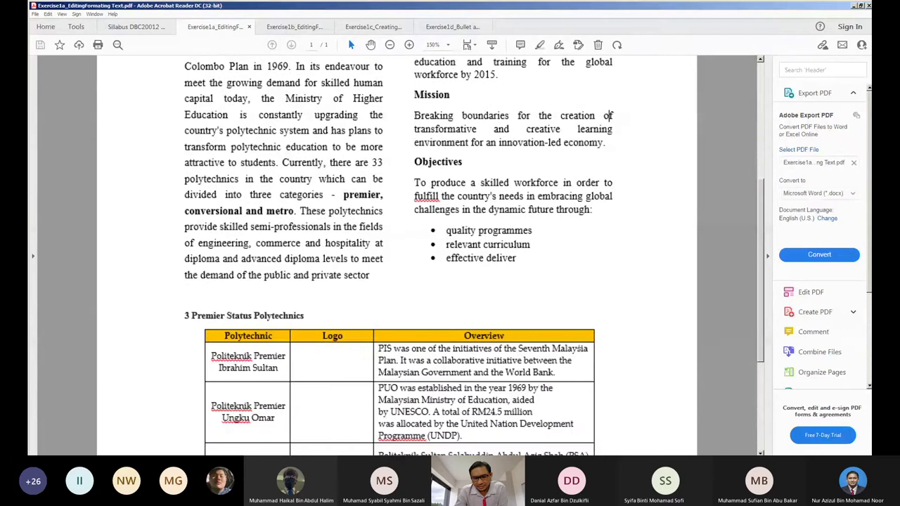
{"action": "scroll", "coordinate": [581, 352], "scroll_direction": "down", "scroll_amount": 1}
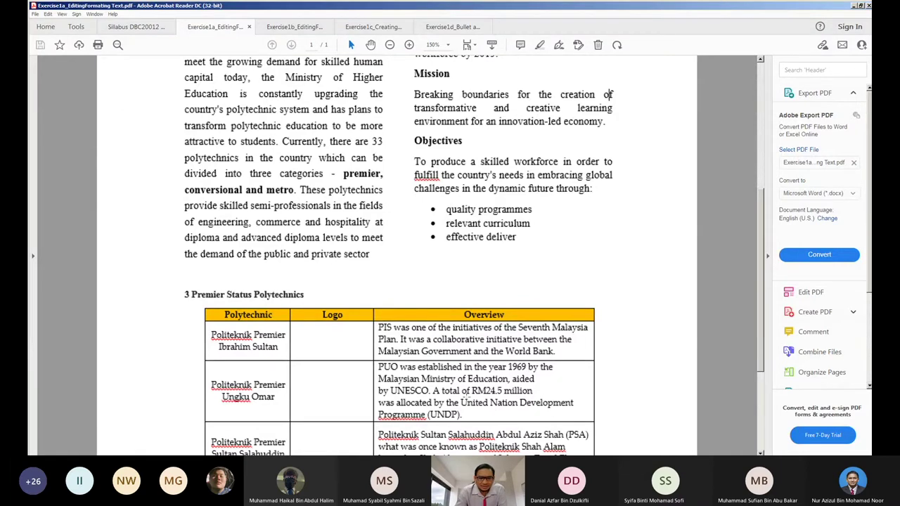
{"action": "scroll", "coordinate": [462, 392], "scroll_direction": "up", "scroll_amount": 3}
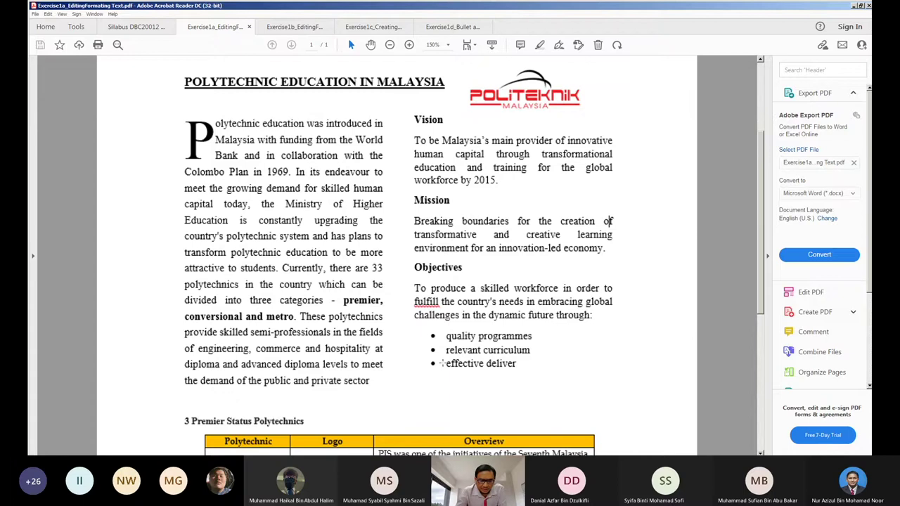
{"action": "left_click_drag", "start_coordinate": [425, 329], "coordinate": [534, 391]}
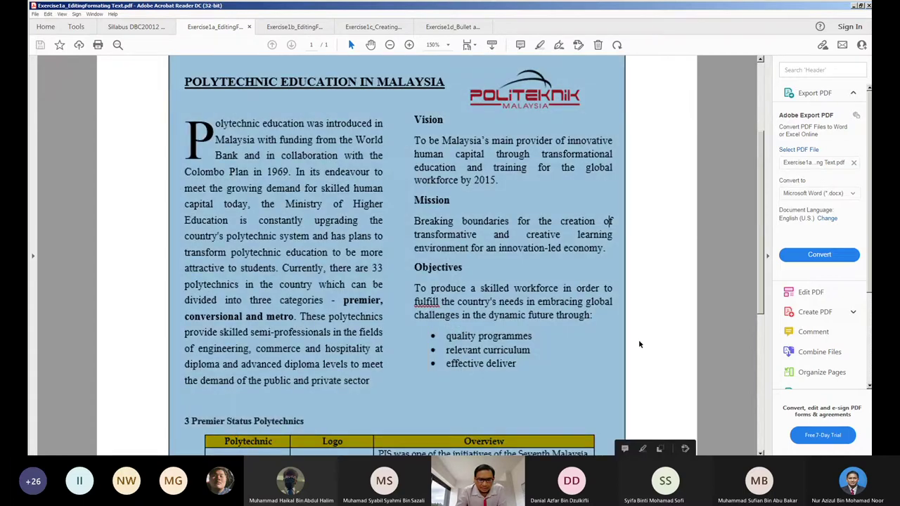
{"action": "left_click", "coordinate": [640, 344]}
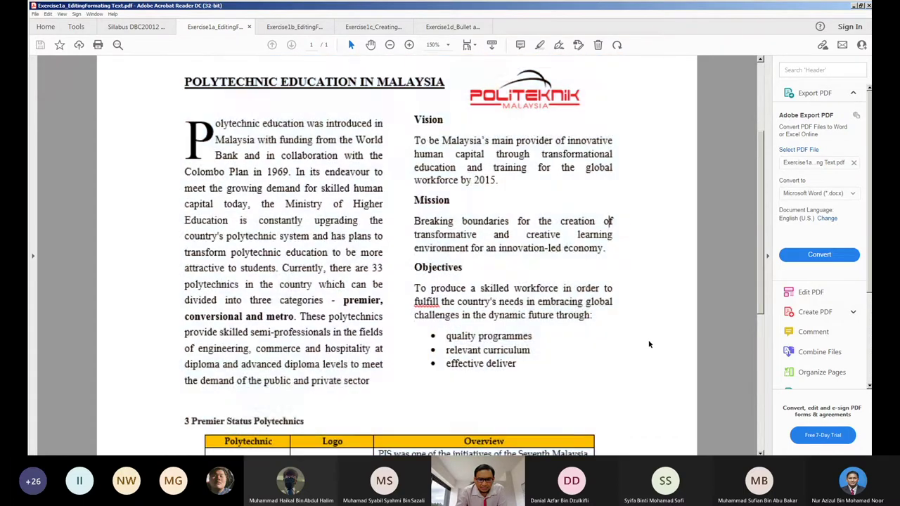
{"action": "scroll", "coordinate": [640, 344], "scroll_direction": "down", "scroll_amount": 3}
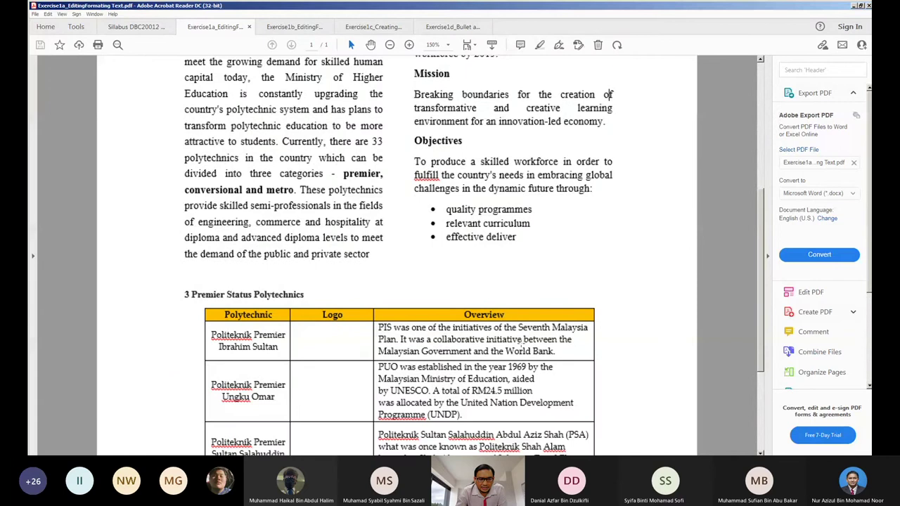
{"action": "scroll", "coordinate": [522, 340], "scroll_direction": "down", "scroll_amount": 1}
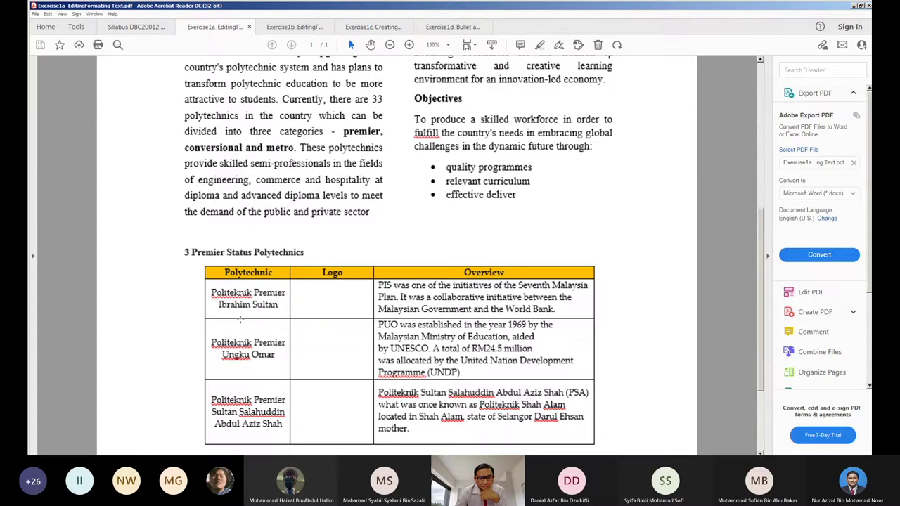
Scroll up and down through the Exercise 1A PDF to review its formatting instructions.
{"action": "scroll", "coordinate": [240, 320], "scroll_direction": "down", "scroll_amount": 1}
{"action": "scroll", "coordinate": [240, 320], "scroll_direction": "down", "scroll_amount": 1}
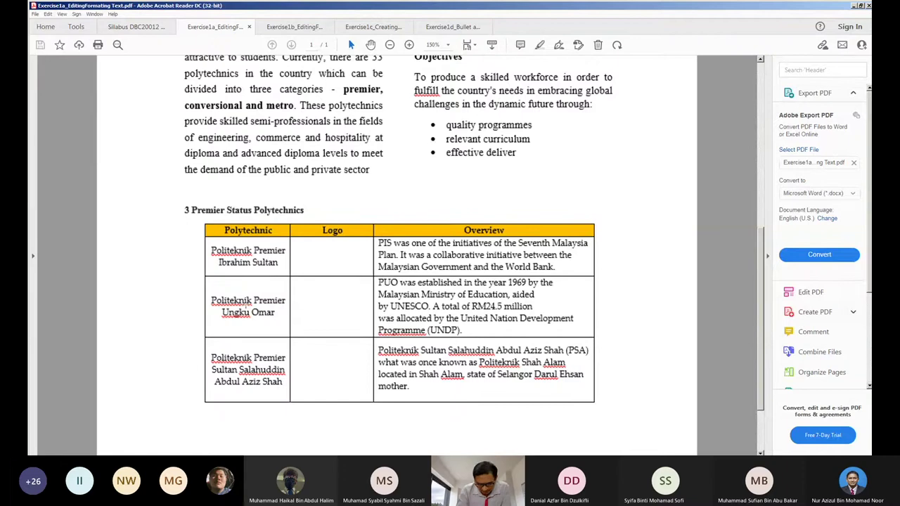
{"action": "scroll", "coordinate": [256, 309], "scroll_direction": "up", "scroll_amount": 5}
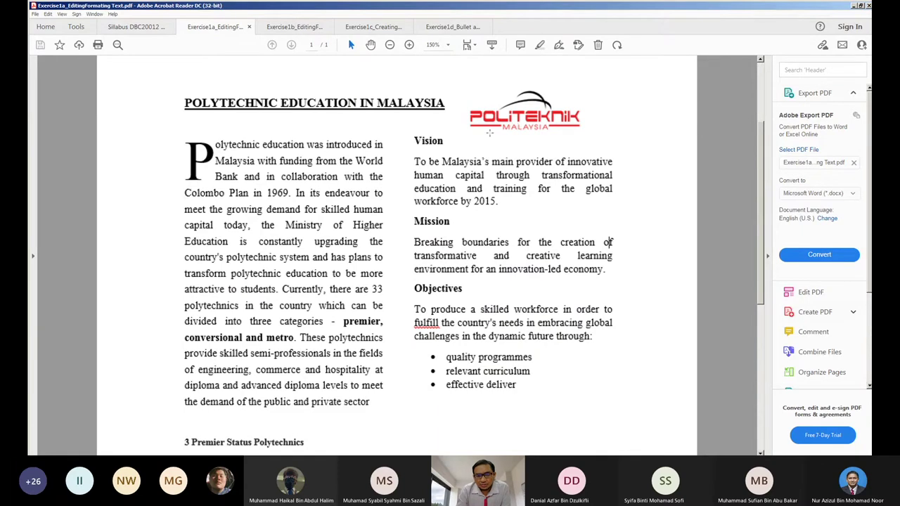
{"action": "scroll", "coordinate": [515, 132], "scroll_direction": "down", "scroll_amount": 3}
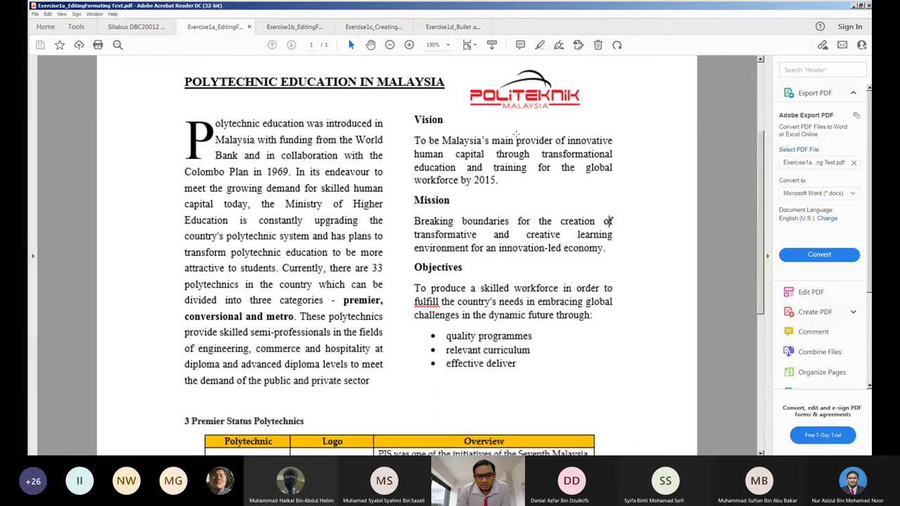
{"action": "scroll", "coordinate": [516, 132], "scroll_direction": "up", "scroll_amount": 2}
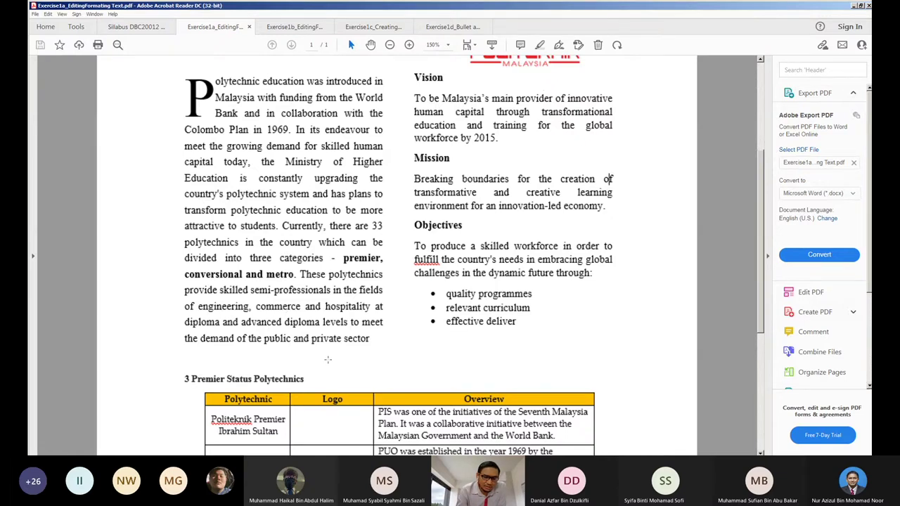
{"action": "scroll", "coordinate": [340, 348], "scroll_direction": "down", "scroll_amount": 3}
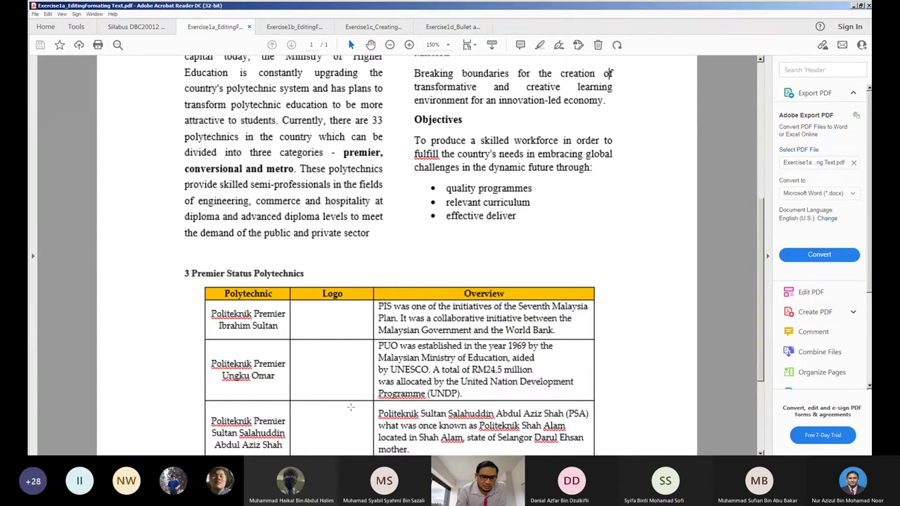
{"action": "scroll", "coordinate": [349, 408], "scroll_direction": "down", "scroll_amount": 1}
{"action": "scroll", "coordinate": [349, 408], "scroll_direction": "down", "scroll_amount": 1}
{"action": "scroll", "coordinate": [349, 408], "scroll_direction": "down", "scroll_amount": 1}
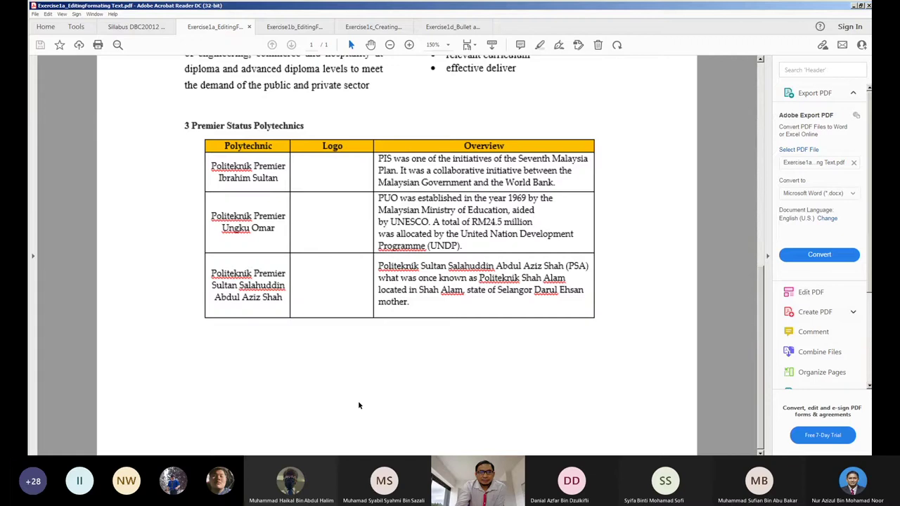
{"action": "scroll", "coordinate": [363, 394], "scroll_direction": "up", "scroll_amount": 2}
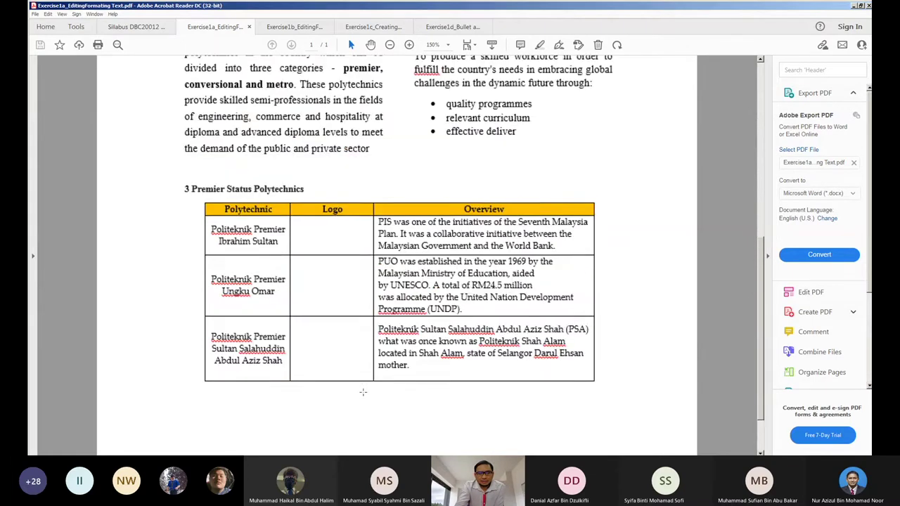
{"action": "scroll", "coordinate": [363, 393], "scroll_direction": "up", "scroll_amount": 2}
{"action": "scroll", "coordinate": [363, 392], "scroll_direction": "up", "scroll_amount": 3}
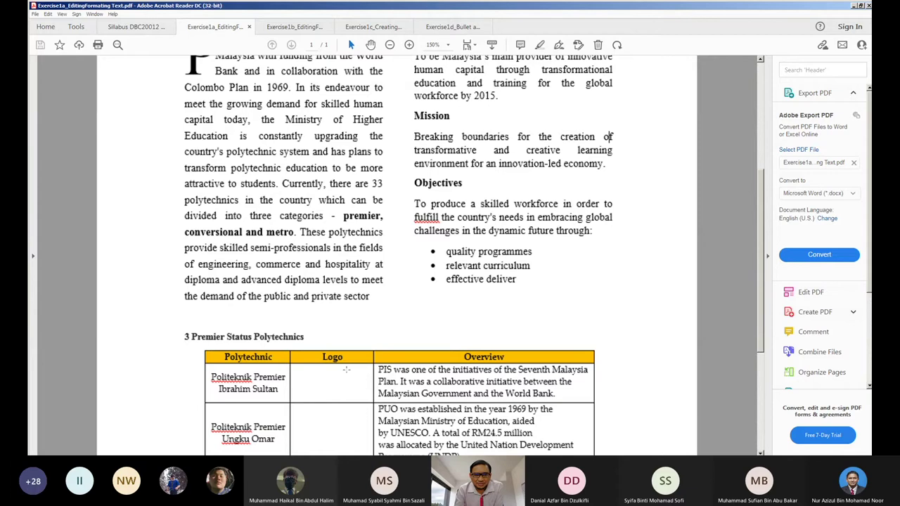
{"action": "scroll", "coordinate": [323, 355], "scroll_direction": "up", "scroll_amount": 3}
{"action": "scroll", "coordinate": [322, 355], "scroll_direction": "up", "scroll_amount": 2}
{"action": "scroll", "coordinate": [322, 355], "scroll_direction": "up", "scroll_amount": 1}
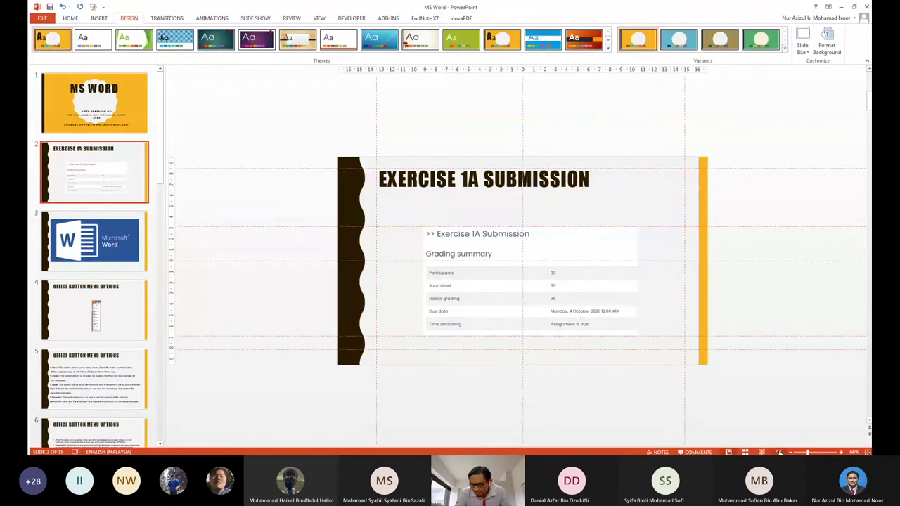
Start the MS Word deck slide show full screen from the current slide.
{"action": "left_click", "coordinate": [780, 452]}
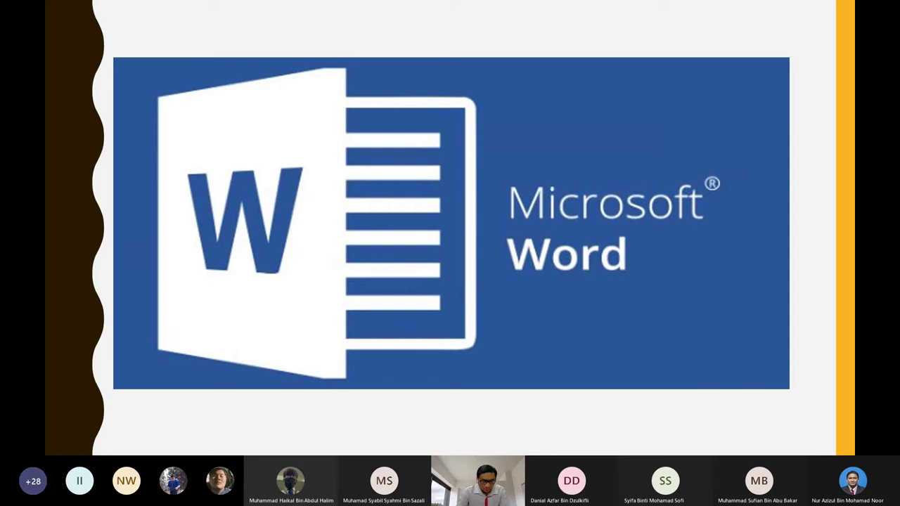
Advance to the Office Button Menu Options slide listing New, Open, Save and more.
{"action": "key", "text": "Right"}
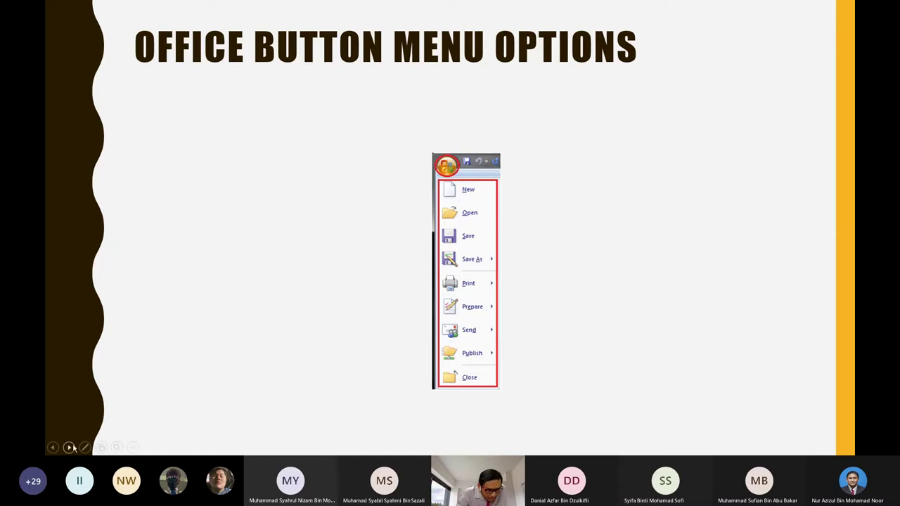
Switch to the laser pointer, then advance through the Print, Prepare, Send, Publish and Close slide.
{"action": "left_click", "coordinate": [85, 448]}
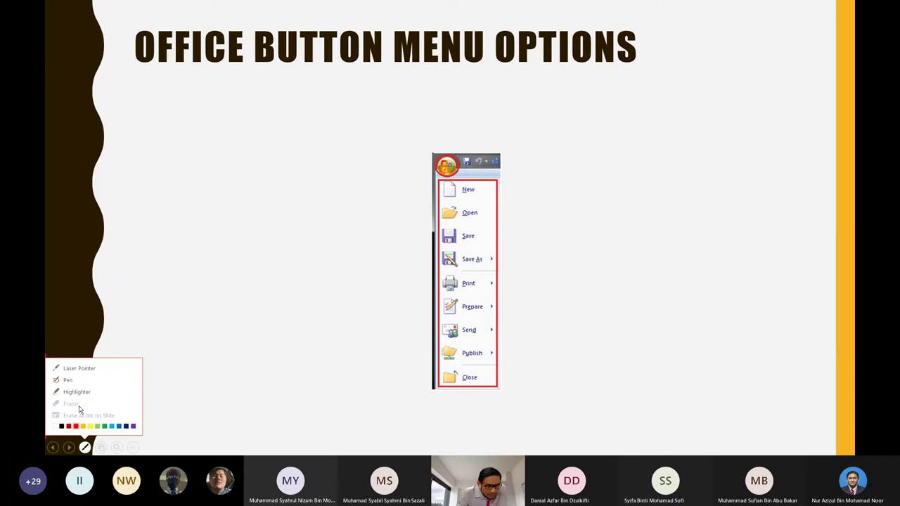
{"action": "left_click", "coordinate": [79, 368]}
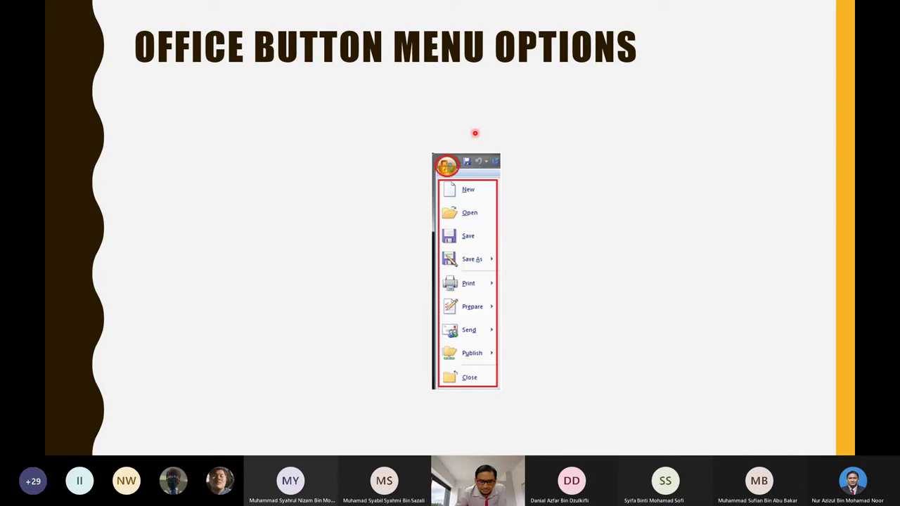
{"action": "key", "text": "Right"}
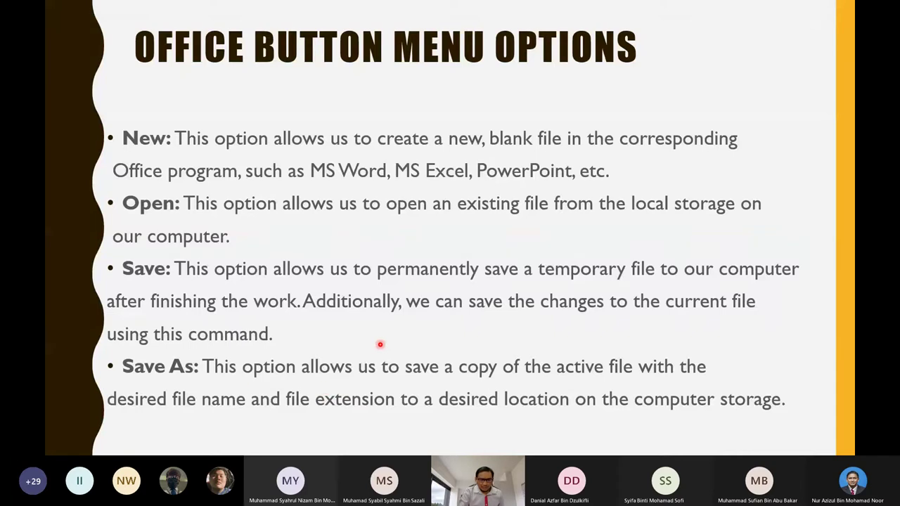
{"action": "key", "text": "Right"}
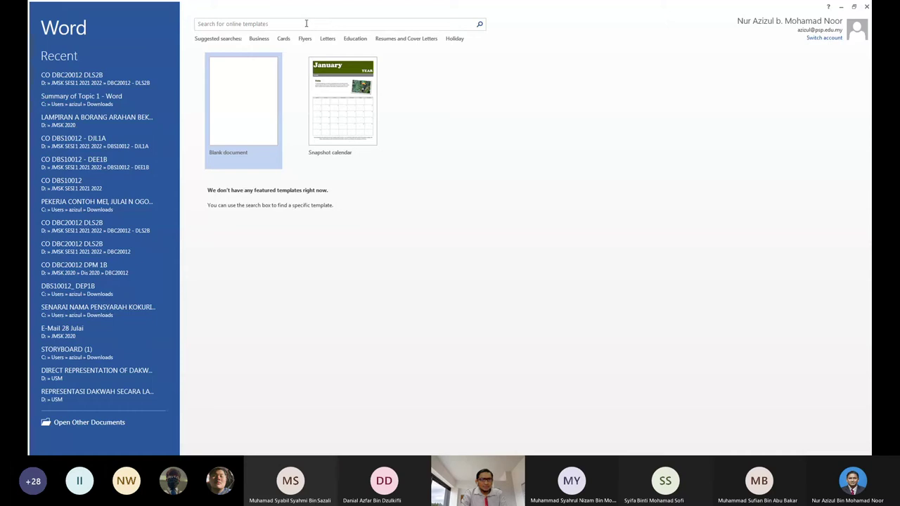
Browse the Business templates, filter by the Themes category, then return to the New home view.
{"action": "left_click", "coordinate": [258, 39]}
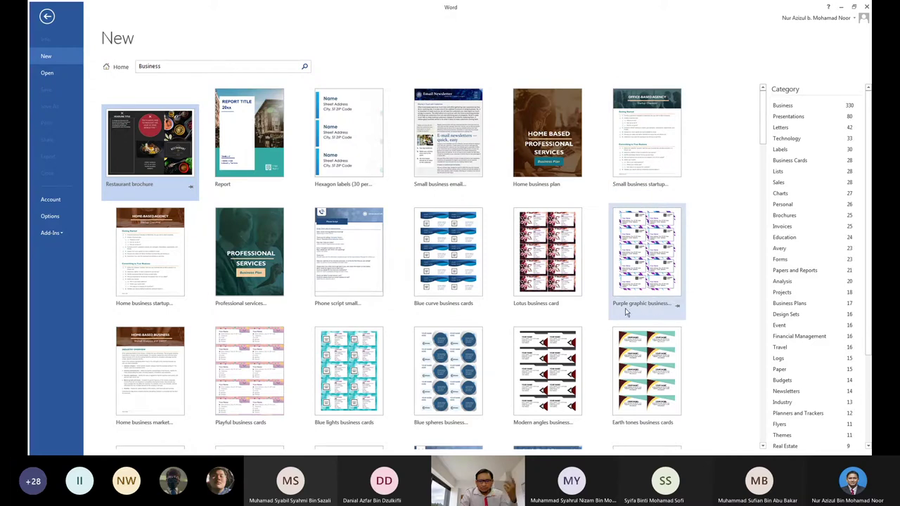
{"action": "scroll", "coordinate": [593, 295], "scroll_direction": "down", "scroll_amount": 1}
{"action": "scroll", "coordinate": [593, 295], "scroll_direction": "down", "scroll_amount": 2}
{"action": "scroll", "coordinate": [593, 295], "scroll_direction": "down", "scroll_amount": 1}
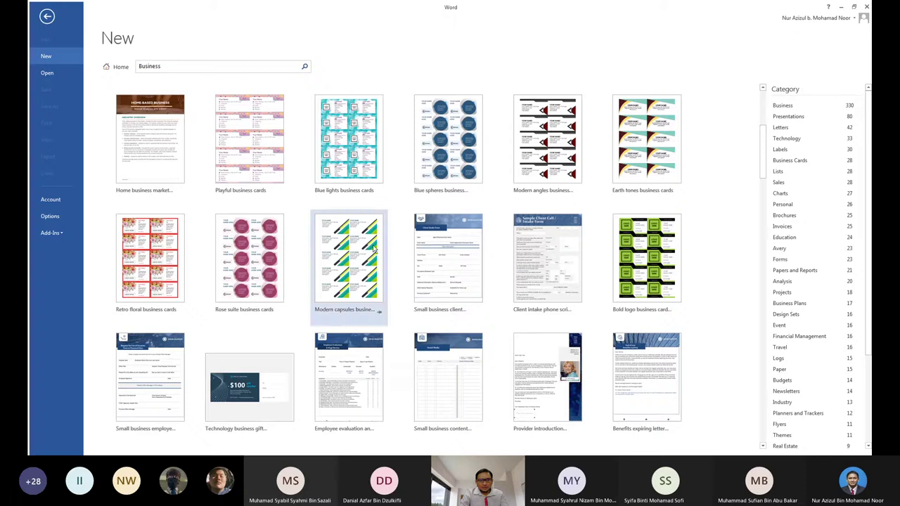
{"action": "scroll", "coordinate": [545, 273], "scroll_direction": "down", "scroll_amount": 1}
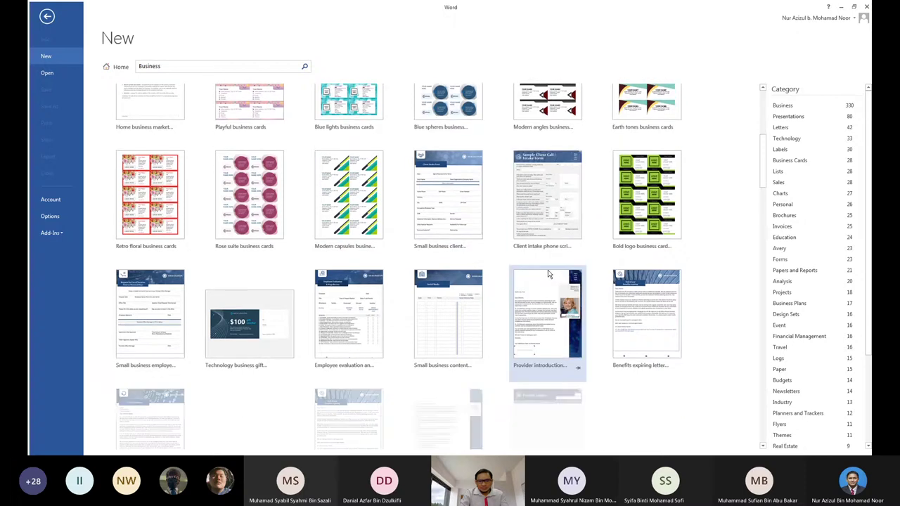
{"action": "scroll", "coordinate": [573, 310], "scroll_direction": "down", "scroll_amount": 2}
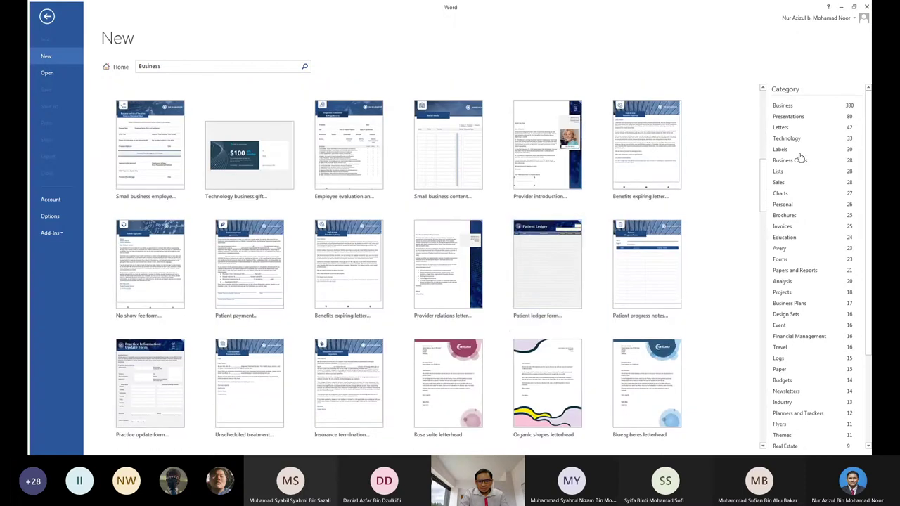
{"action": "left_click", "coordinate": [788, 117]}
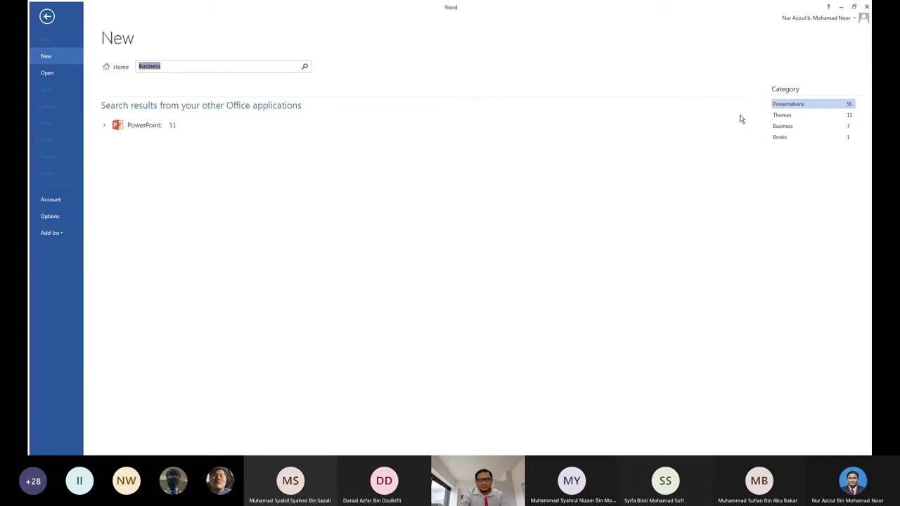
{"action": "left_click", "coordinate": [786, 114]}
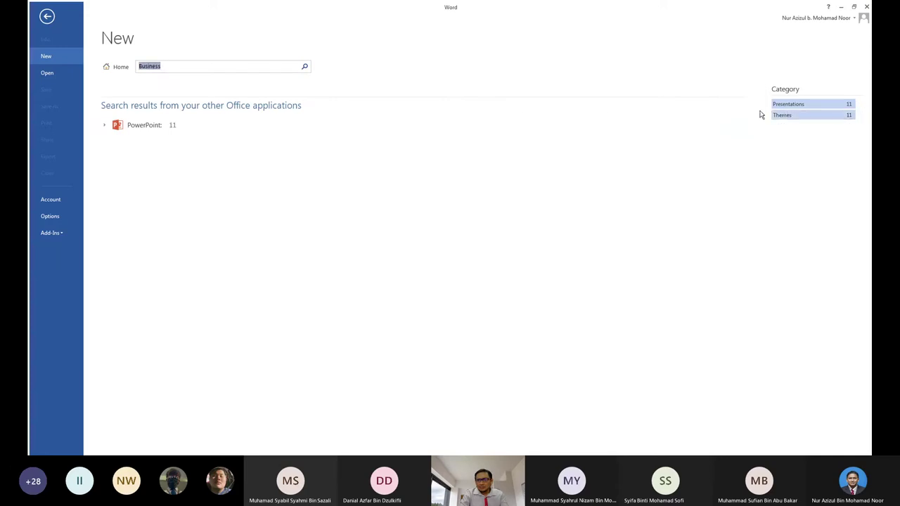
{"action": "left_click", "coordinate": [118, 66]}
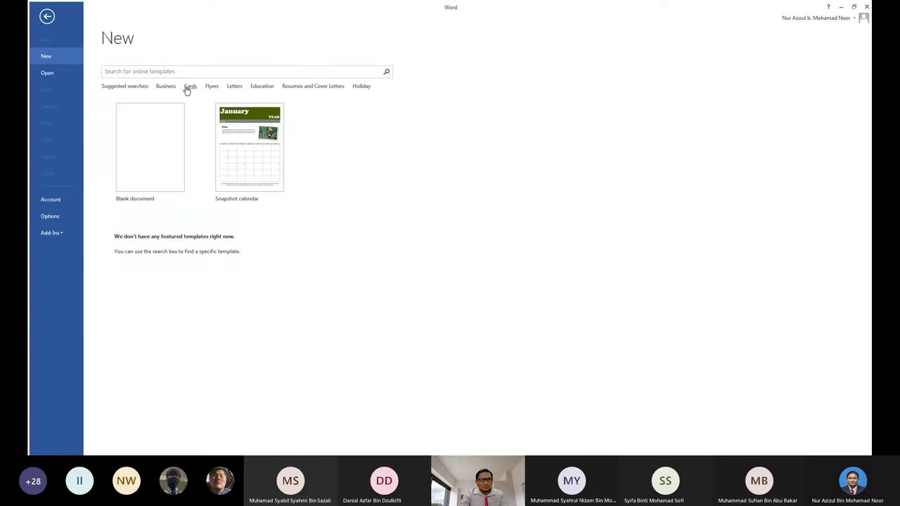
Search the Letters templates and scroll through cover letters, resumes and business envelopes.
{"action": "left_click", "coordinate": [234, 86]}
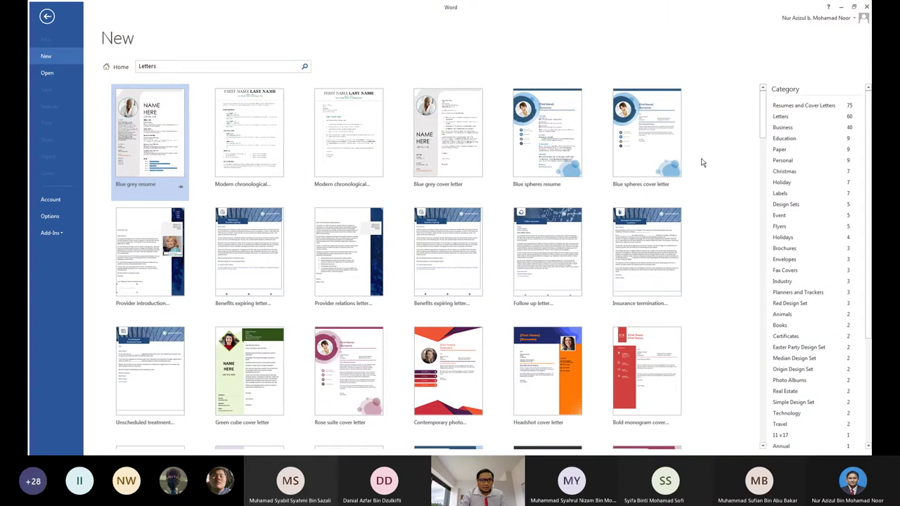
{"action": "scroll", "coordinate": [413, 154], "scroll_direction": "down", "scroll_amount": 2}
{"action": "scroll", "coordinate": [413, 154], "scroll_direction": "down", "scroll_amount": 2}
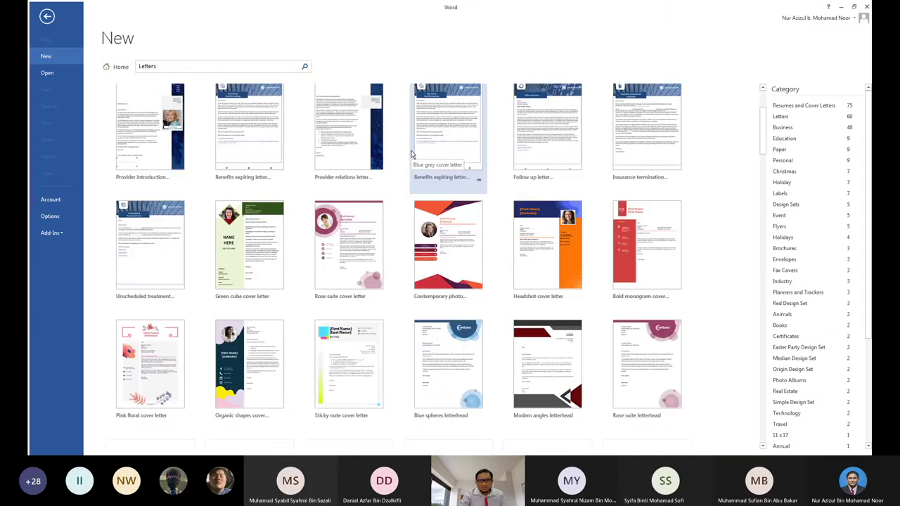
{"action": "scroll", "coordinate": [413, 154], "scroll_direction": "down", "scroll_amount": 2}
{"action": "scroll", "coordinate": [413, 154], "scroll_direction": "down", "scroll_amount": 3}
{"action": "scroll", "coordinate": [414, 154], "scroll_direction": "down", "scroll_amount": 2}
{"action": "scroll", "coordinate": [413, 154], "scroll_direction": "down", "scroll_amount": 1}
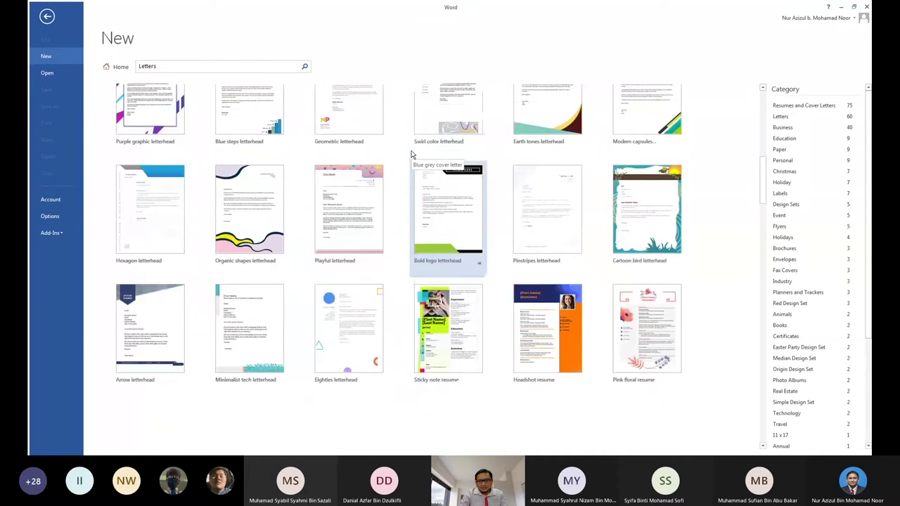
{"action": "scroll", "coordinate": [413, 154], "scroll_direction": "down", "scroll_amount": 1}
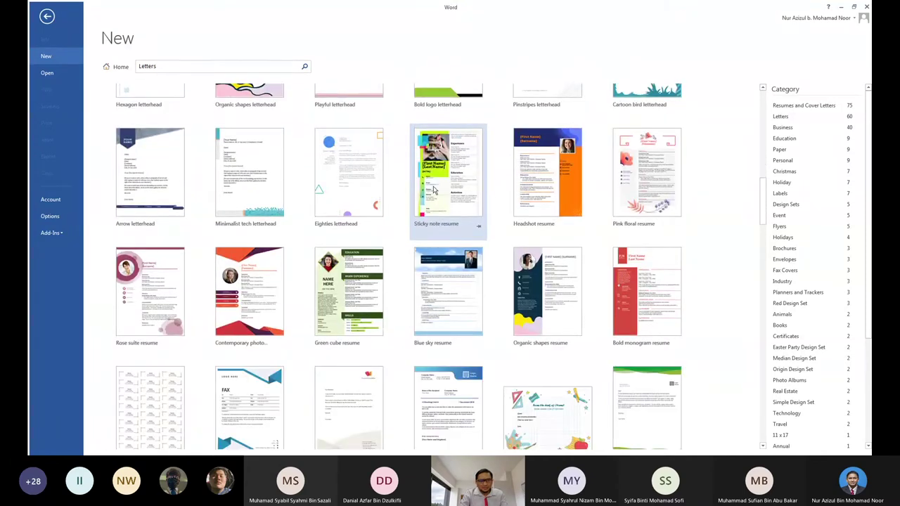
{"action": "scroll", "coordinate": [433, 190], "scroll_direction": "down", "scroll_amount": 1}
{"action": "scroll", "coordinate": [433, 190], "scroll_direction": "down", "scroll_amount": 1}
{"action": "scroll", "coordinate": [433, 190], "scroll_direction": "down", "scroll_amount": 2}
{"action": "scroll", "coordinate": [434, 190], "scroll_direction": "down", "scroll_amount": 1}
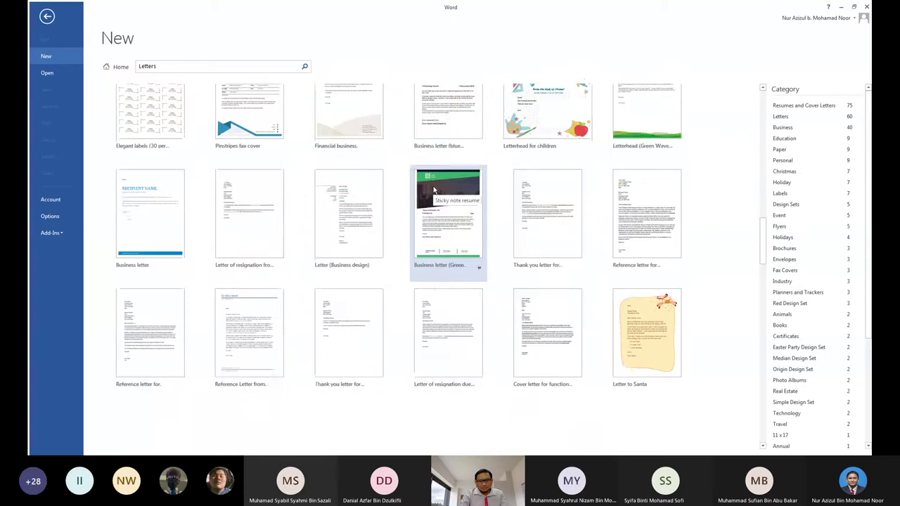
{"action": "scroll", "coordinate": [434, 190], "scroll_direction": "down", "scroll_amount": 1}
{"action": "scroll", "coordinate": [434, 190], "scroll_direction": "down", "scroll_amount": 1}
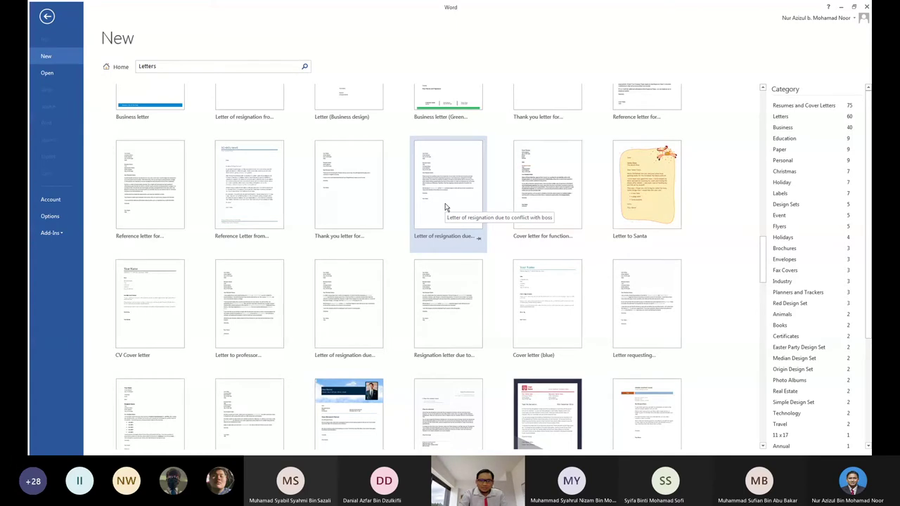
{"action": "scroll", "coordinate": [353, 281], "scroll_direction": "down", "scroll_amount": 1}
{"action": "scroll", "coordinate": [353, 221], "scroll_direction": "down", "scroll_amount": 1}
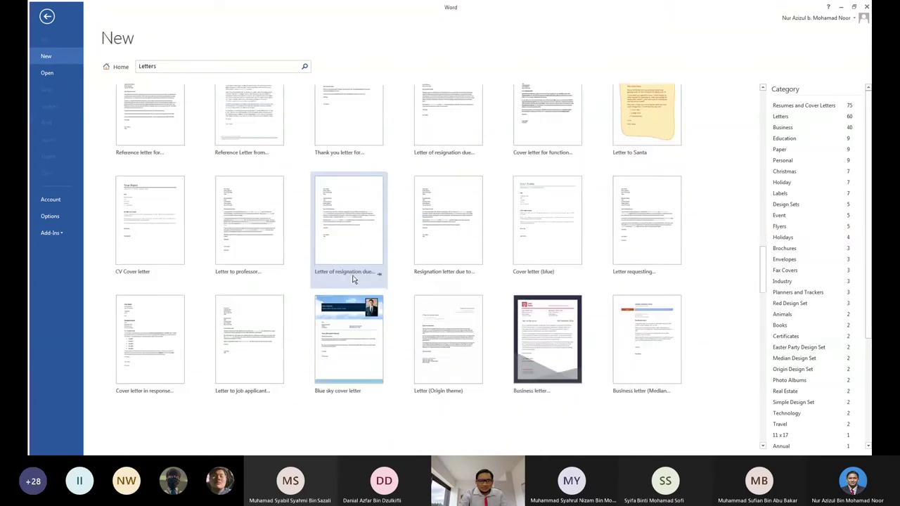
{"action": "scroll", "coordinate": [354, 277], "scroll_direction": "down", "scroll_amount": 2}
{"action": "scroll", "coordinate": [353, 280], "scroll_direction": "down", "scroll_amount": 1}
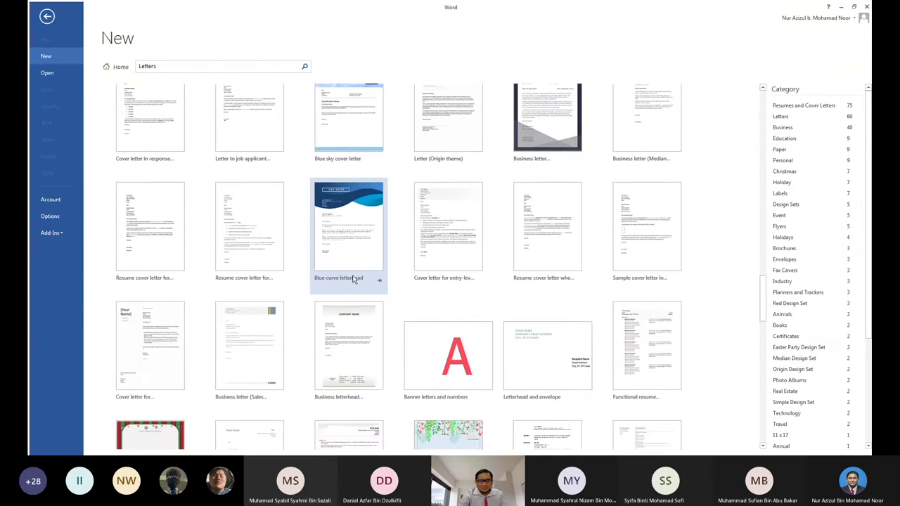
{"action": "scroll", "coordinate": [354, 280], "scroll_direction": "down", "scroll_amount": 1}
{"action": "scroll", "coordinate": [354, 279], "scroll_direction": "down", "scroll_amount": 3}
{"action": "scroll", "coordinate": [353, 280], "scroll_direction": "down", "scroll_amount": 1}
{"action": "scroll", "coordinate": [354, 279], "scroll_direction": "down", "scroll_amount": 2}
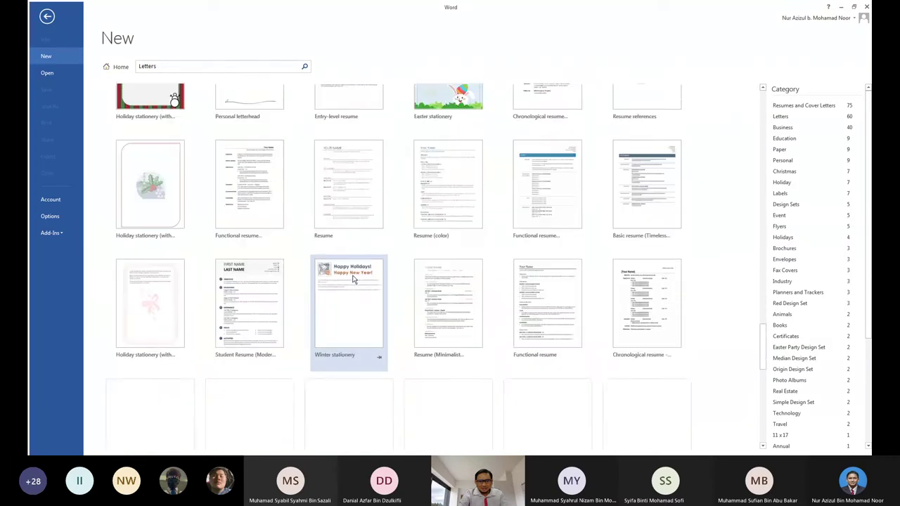
{"action": "scroll", "coordinate": [353, 280], "scroll_direction": "down", "scroll_amount": 2}
{"action": "scroll", "coordinate": [354, 279], "scroll_direction": "down", "scroll_amount": 1}
{"action": "scroll", "coordinate": [354, 280], "scroll_direction": "down", "scroll_amount": 2}
{"action": "scroll", "coordinate": [354, 280], "scroll_direction": "down", "scroll_amount": 2}
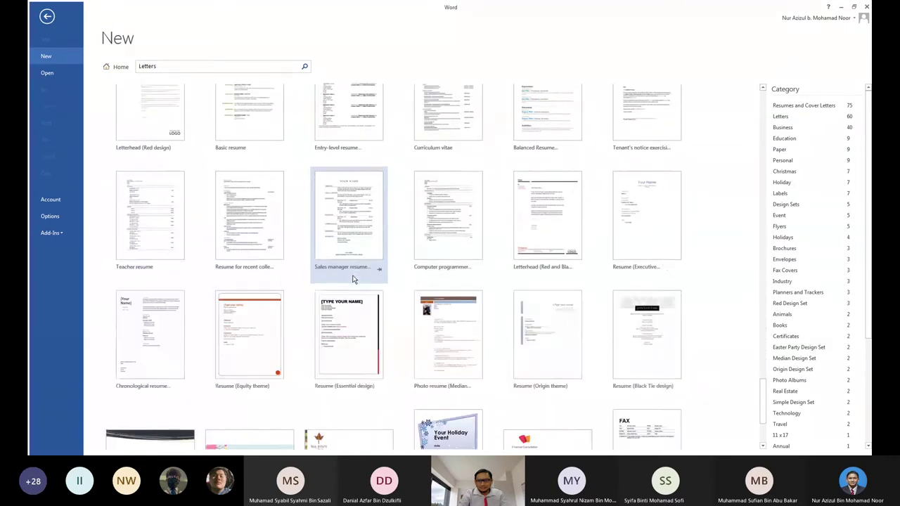
{"action": "scroll", "coordinate": [353, 280], "scroll_direction": "down", "scroll_amount": 2}
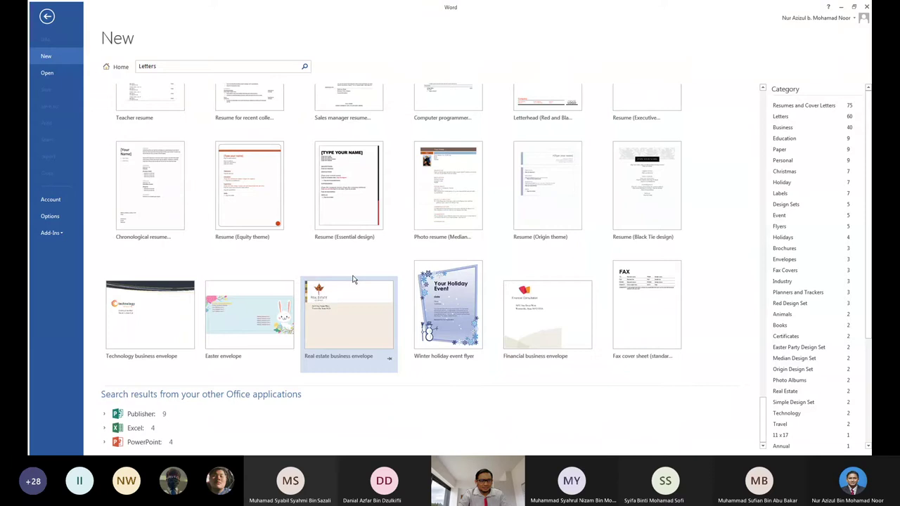
Return to the New home page and scroll through the Holiday template results.
{"action": "scroll", "coordinate": [354, 280], "scroll_direction": "up", "scroll_amount": 15}
{"action": "left_click", "coordinate": [112, 66]}
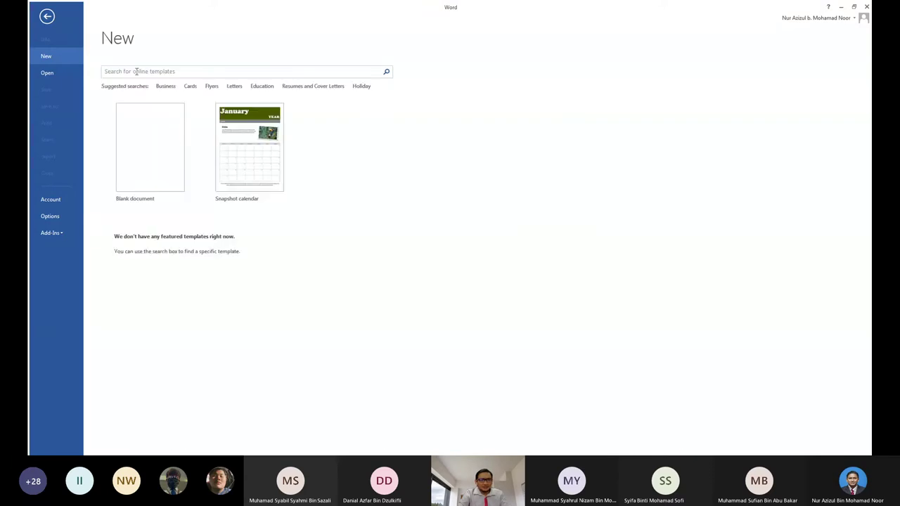
{"action": "left_click", "coordinate": [360, 86]}
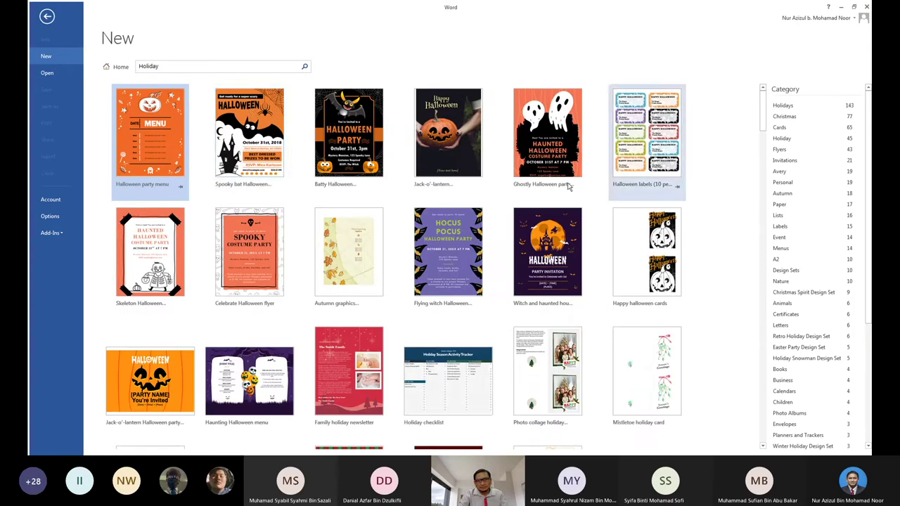
{"action": "scroll", "coordinate": [519, 202], "scroll_direction": "down", "scroll_amount": 5}
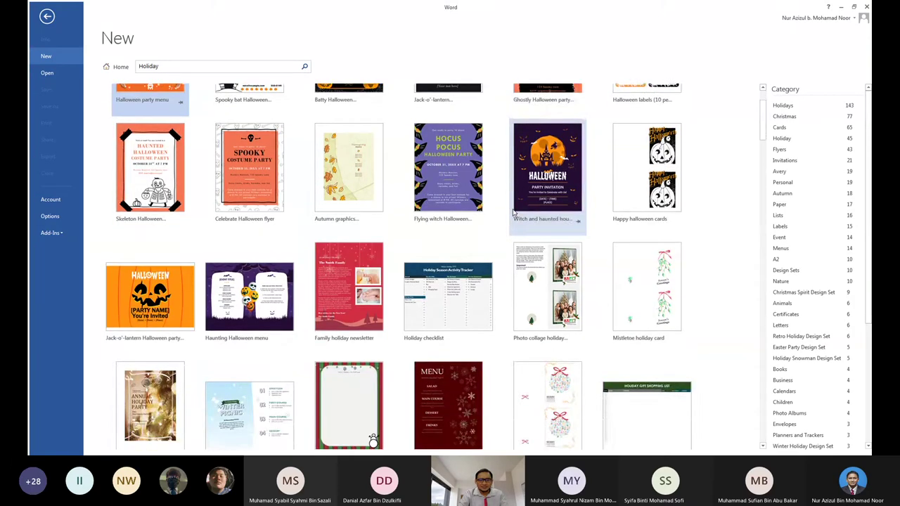
{"action": "scroll", "coordinate": [511, 215], "scroll_direction": "down", "scroll_amount": 3}
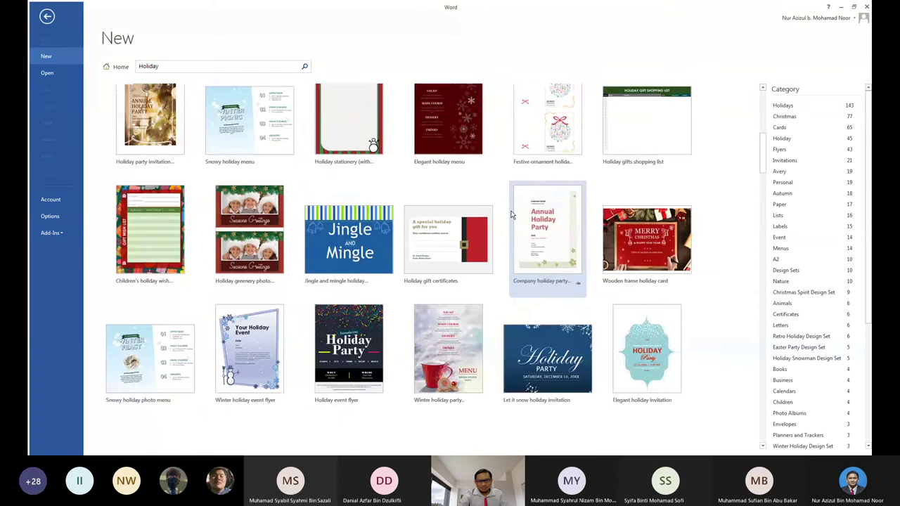
{"action": "scroll", "coordinate": [512, 215], "scroll_direction": "up", "scroll_amount": 3}
{"action": "scroll", "coordinate": [512, 214], "scroll_direction": "up", "scroll_amount": 3}
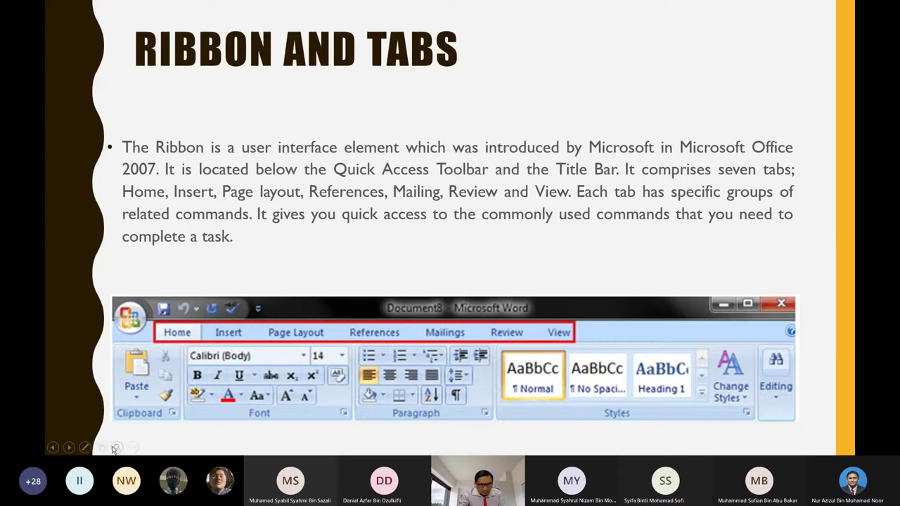
Turn on the laser pointer from the slideshow pen options on the Ribbon and Tabs slide.
{"action": "left_click", "coordinate": [84, 448]}
{"action": "left_click", "coordinate": [77, 314]}
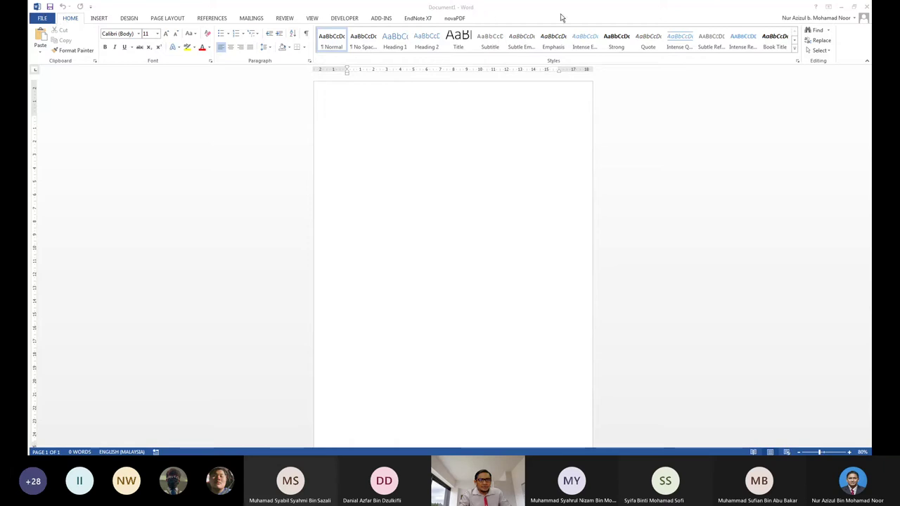
Bring Word forward, show the File tab's recent documents, then return to the blank document.
{"action": "left_click", "coordinate": [257, 139]}
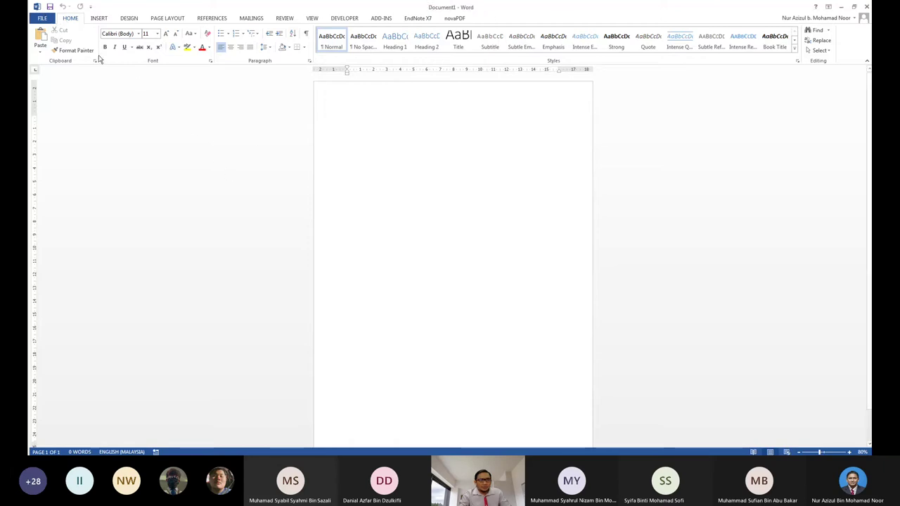
{"action": "left_click", "coordinate": [39, 18]}
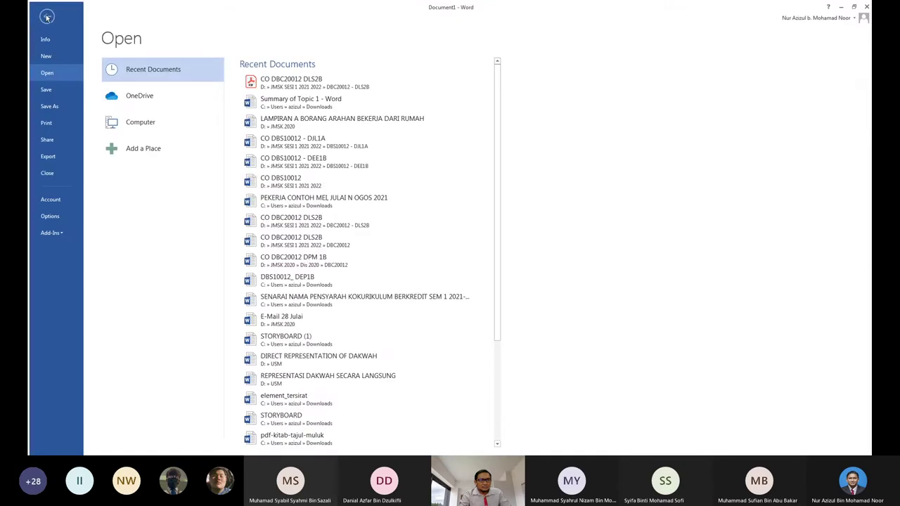
{"action": "left_click", "coordinate": [48, 16]}
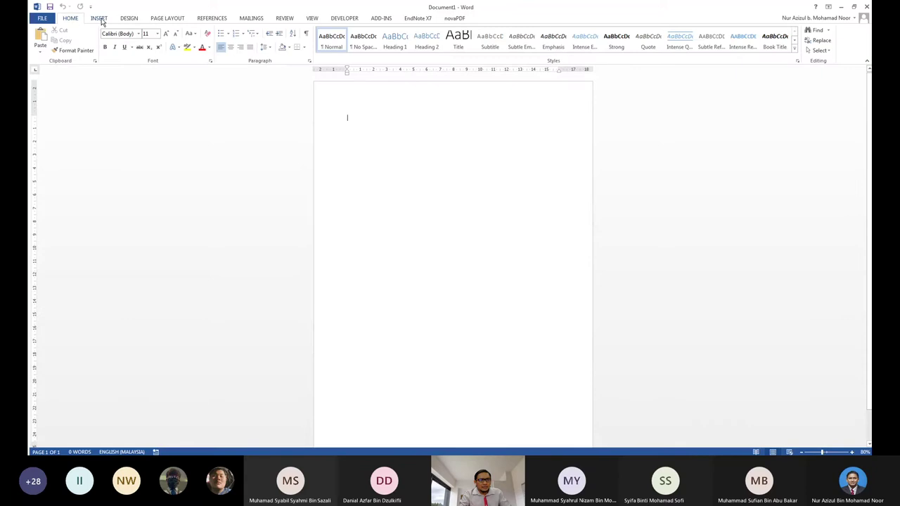
Show each ribbon tab in turn: Insert, Design, Page Layout, References, Review, View, Developer, Add-ins, EndNote X7.
{"action": "left_click", "coordinate": [101, 20]}
{"action": "left_click", "coordinate": [127, 19]}
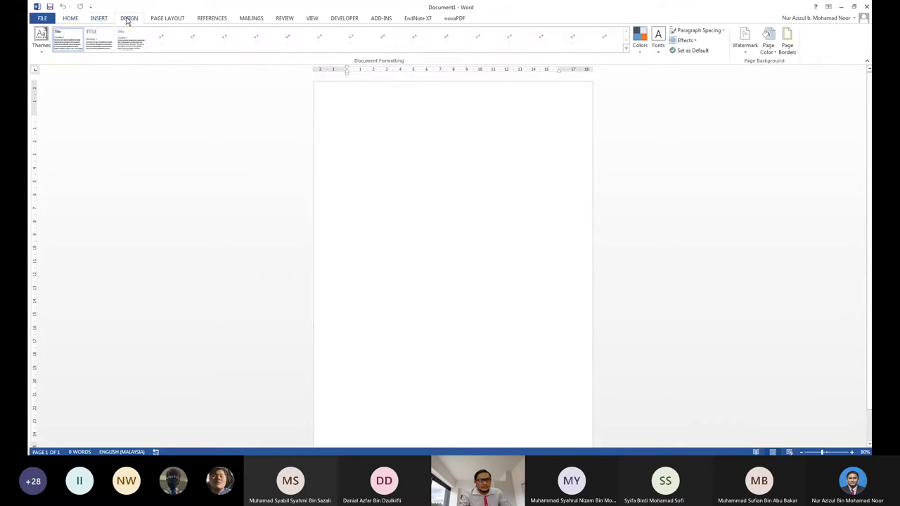
{"action": "left_click", "coordinate": [163, 19]}
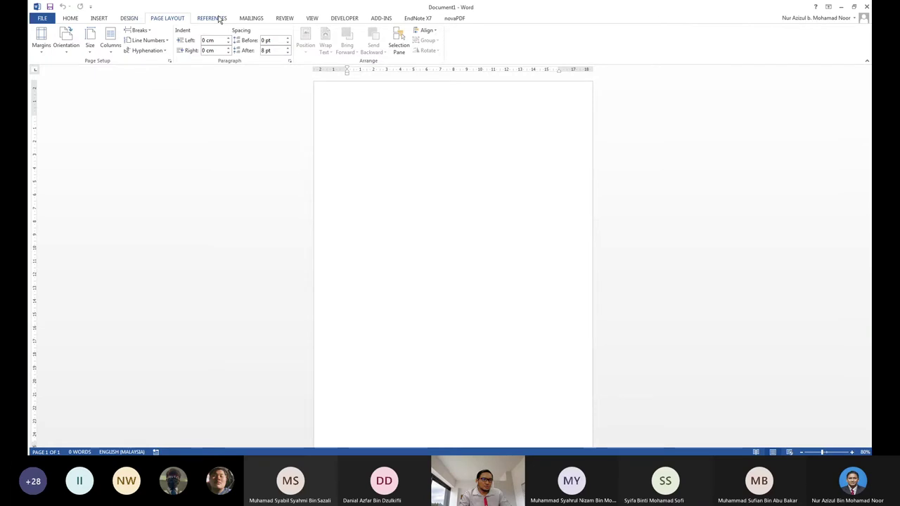
{"action": "left_click", "coordinate": [220, 19]}
{"action": "left_click", "coordinate": [285, 19]}
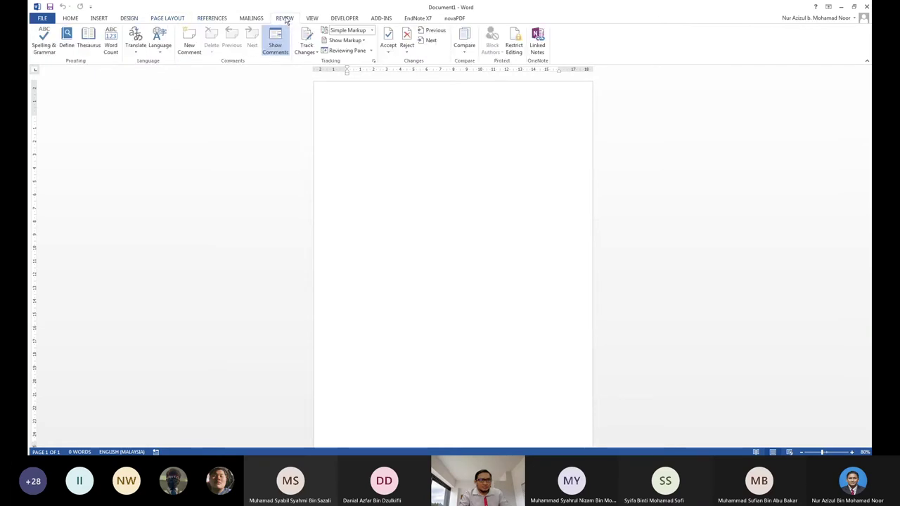
{"action": "left_click", "coordinate": [311, 18]}
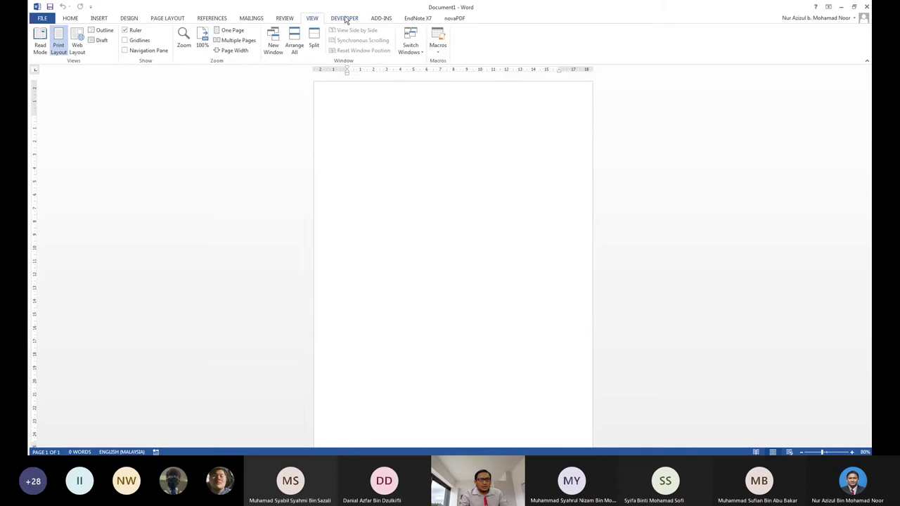
{"action": "left_click", "coordinate": [345, 19]}
{"action": "left_click", "coordinate": [381, 19]}
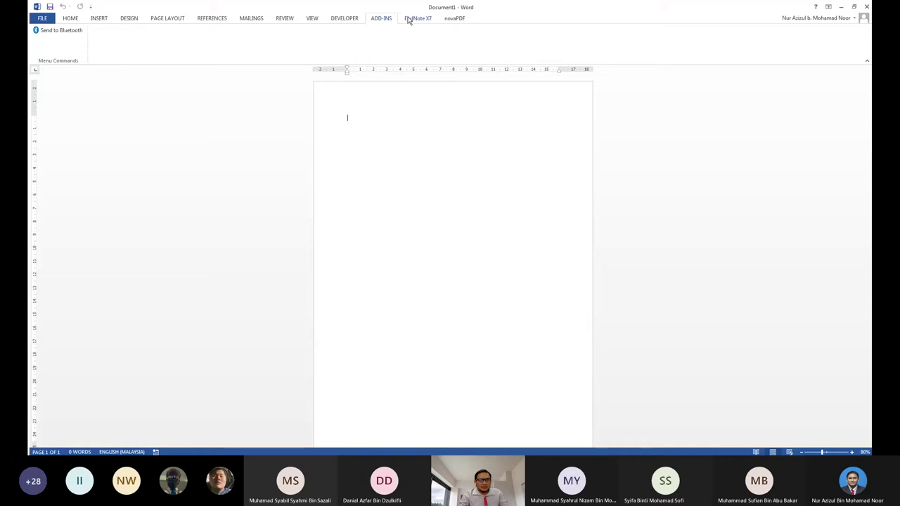
{"action": "left_click", "coordinate": [409, 19]}
Show Word's novaPDF tab, then advance the slideshow to the Insert Tab slide.
{"action": "left_click", "coordinate": [461, 19]}
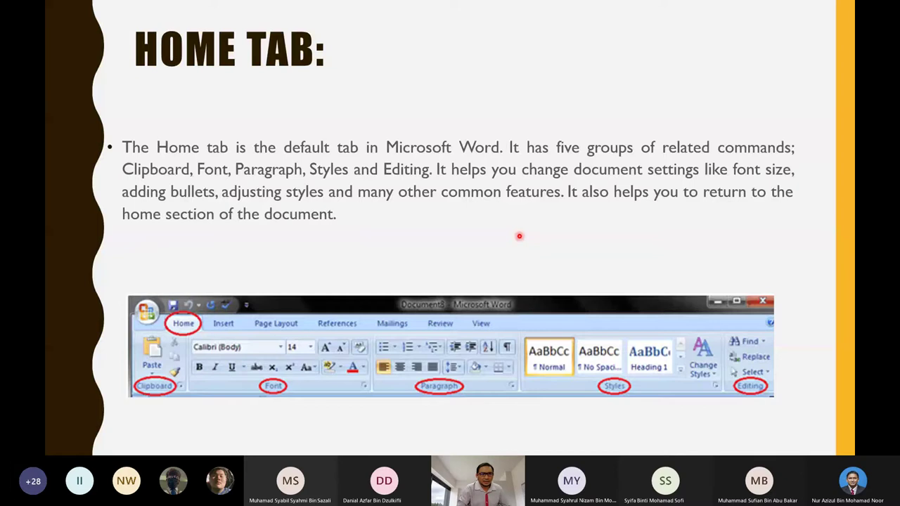
{"action": "key", "text": "Right"}
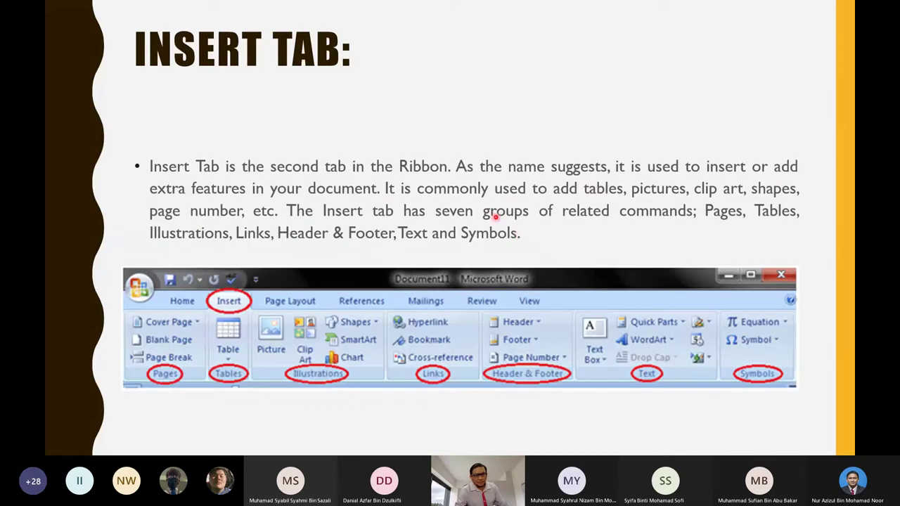
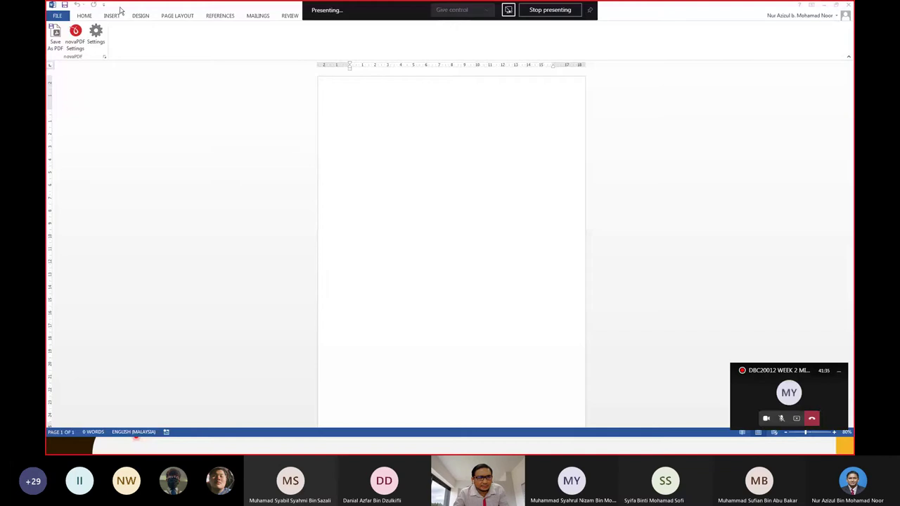
Show the Insert tab and check the Table size grid, closing it without adding a table.
{"action": "left_click", "coordinate": [85, 15]}
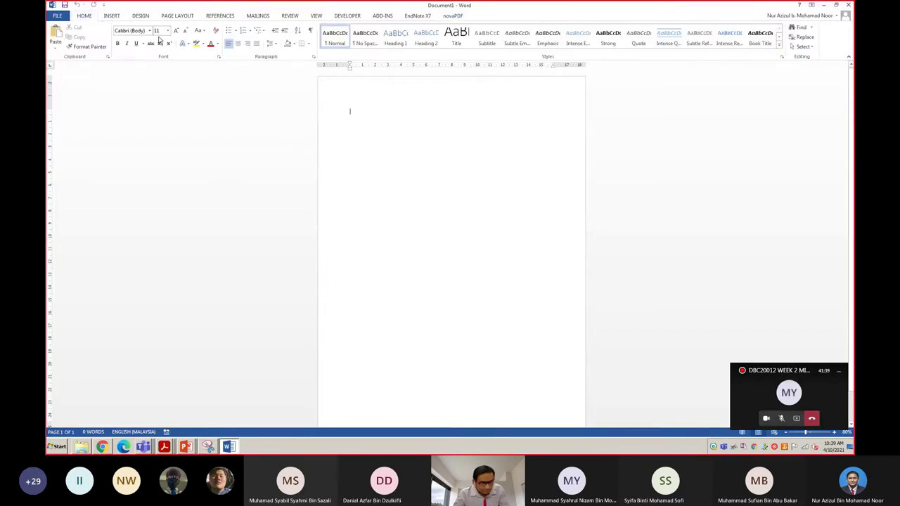
{"action": "left_click", "coordinate": [112, 16]}
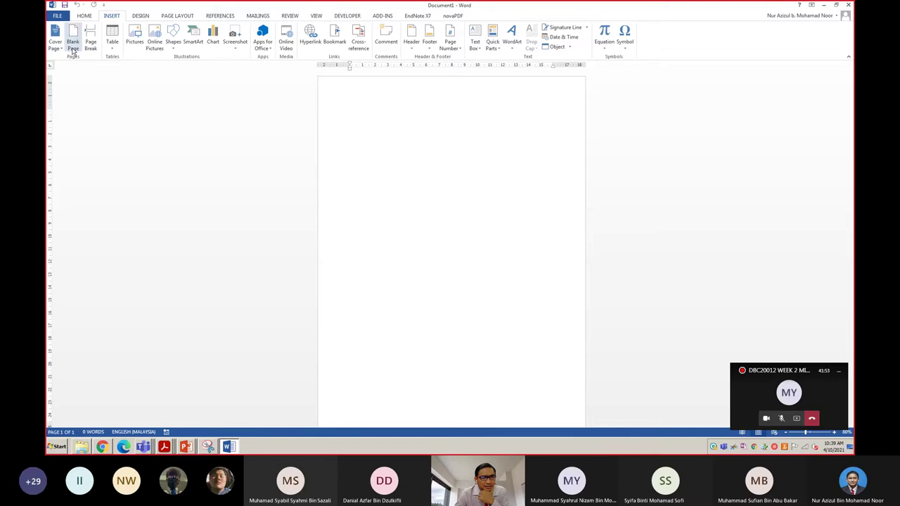
{"action": "left_click", "coordinate": [113, 51]}
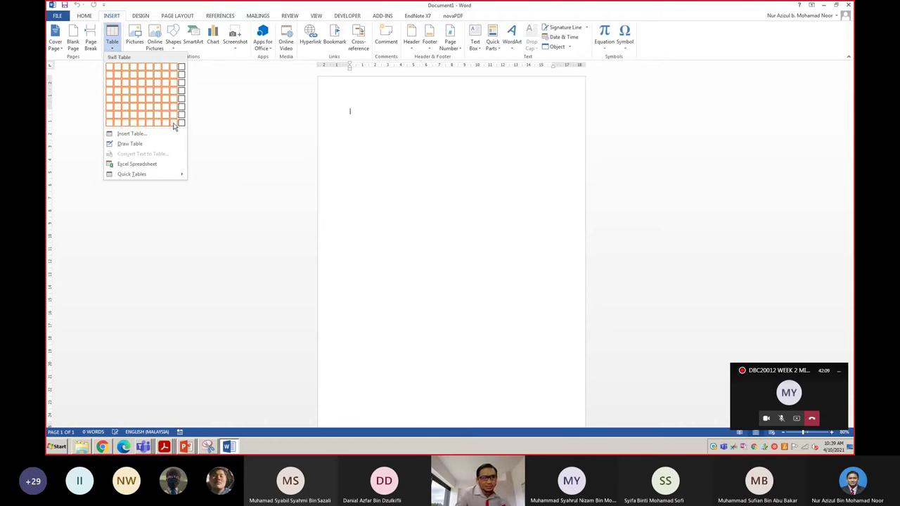
{"action": "left_click", "coordinate": [172, 74]}
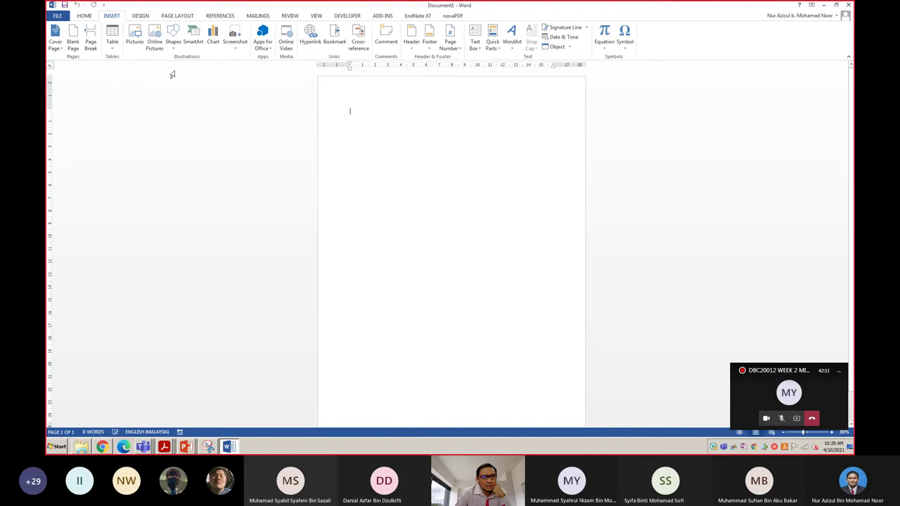
Browse the Sample Pictures folder in Insert Picture, then cancel without inserting.
{"action": "left_click", "coordinate": [136, 37]}
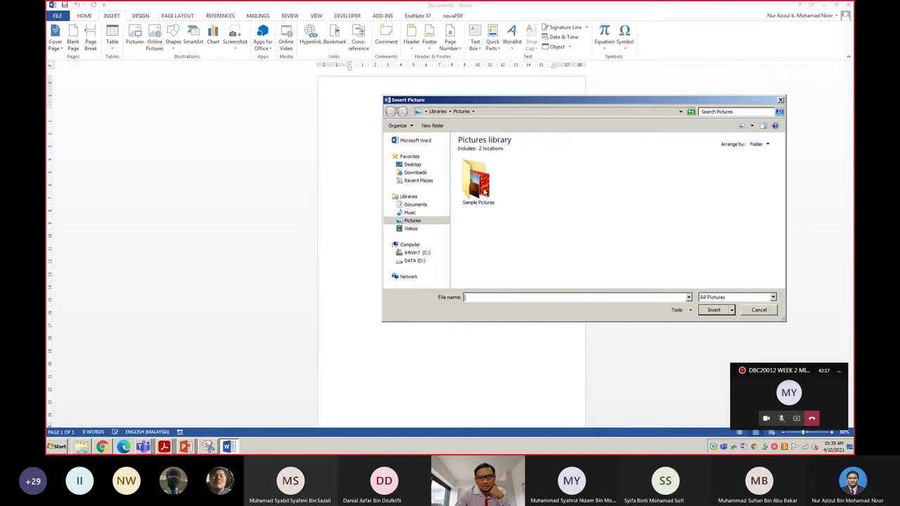
{"action": "double_click", "coordinate": [484, 191]}
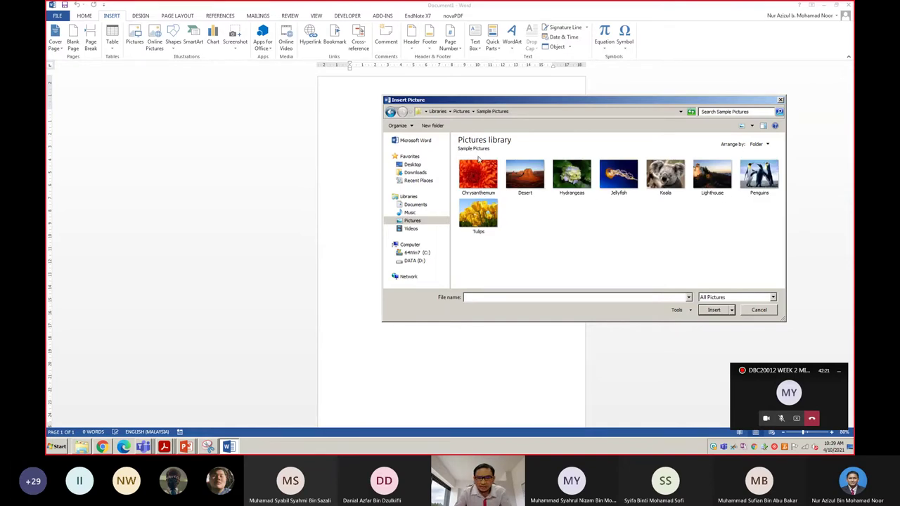
{"action": "left_click", "coordinate": [758, 310]}
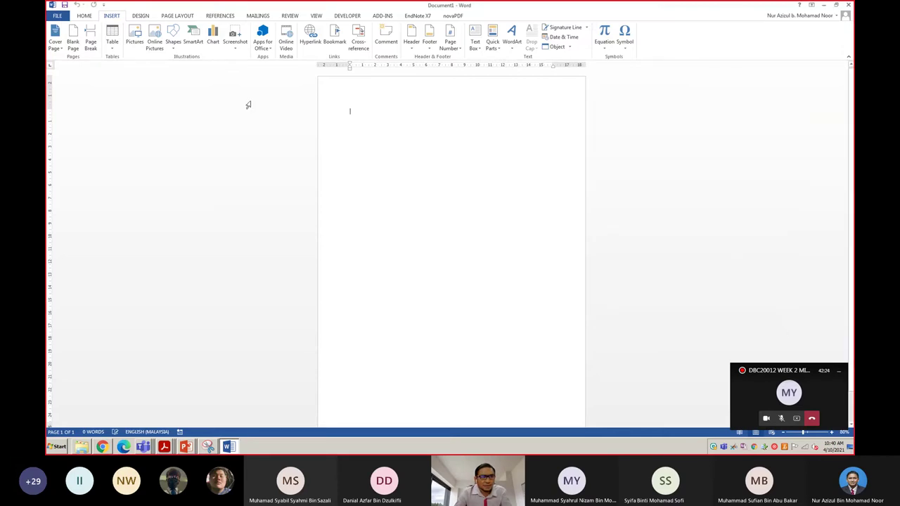
Check the Online Pictures search without inserting, then open the Shapes gallery.
{"action": "left_click", "coordinate": [154, 40]}
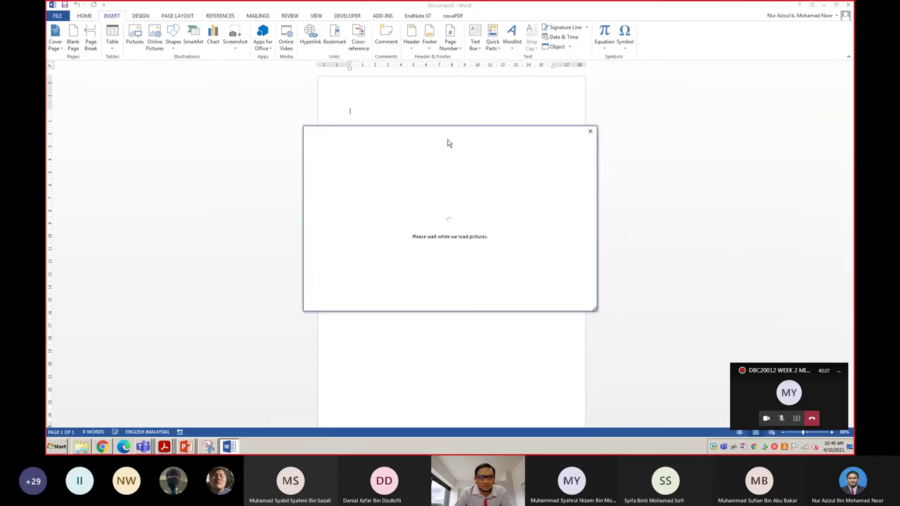
{"action": "left_click", "coordinate": [592, 132]}
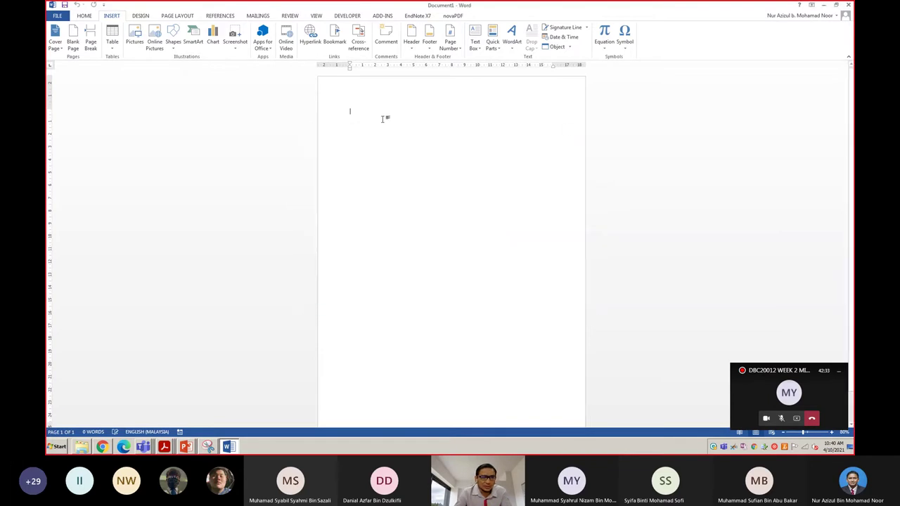
{"action": "left_click", "coordinate": [173, 49]}
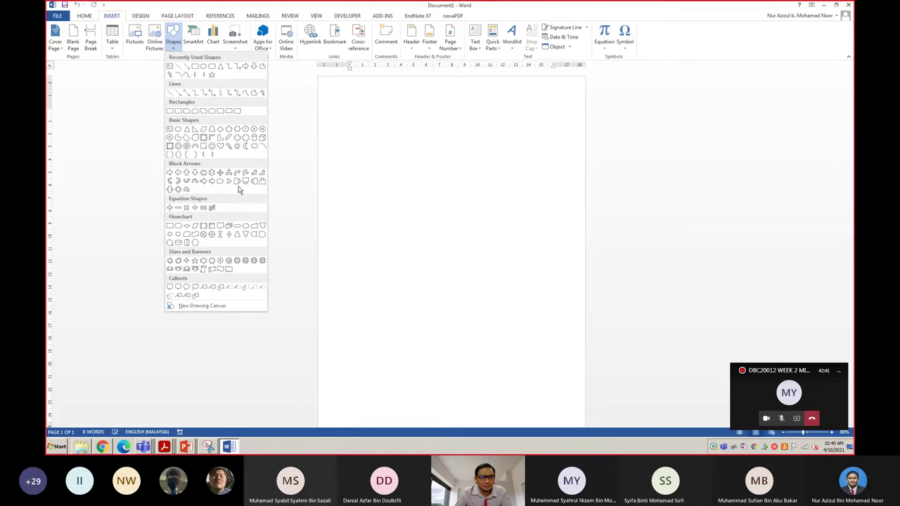
Browse SmartArt's List, Process, Hierarchy, Relationship, Matrix, Picture and Office.com layouts, cancel, then open Chart.
{"action": "left_click", "coordinate": [121, 95]}
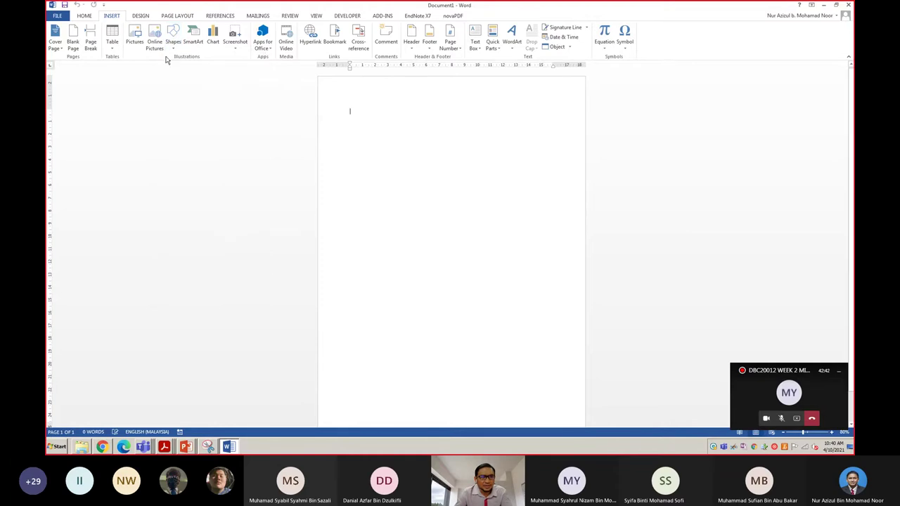
{"action": "left_click", "coordinate": [192, 39]}
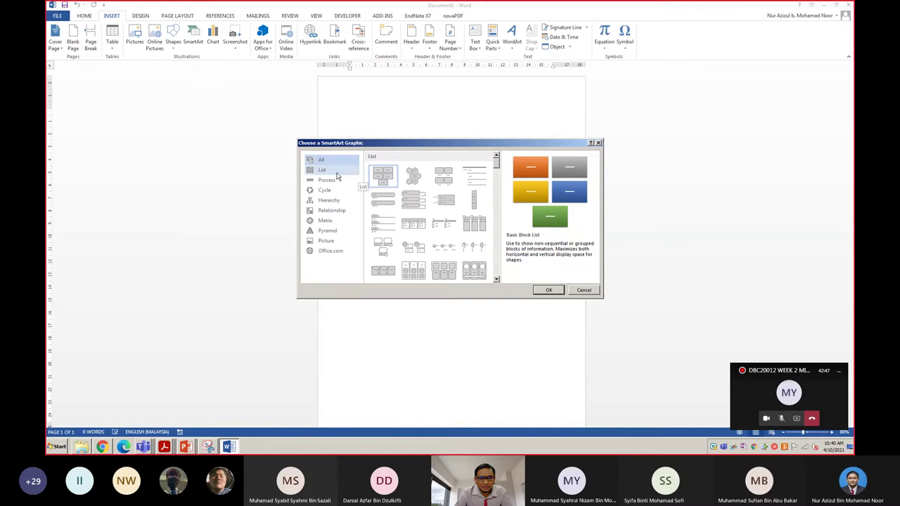
{"action": "left_click", "coordinate": [336, 176]}
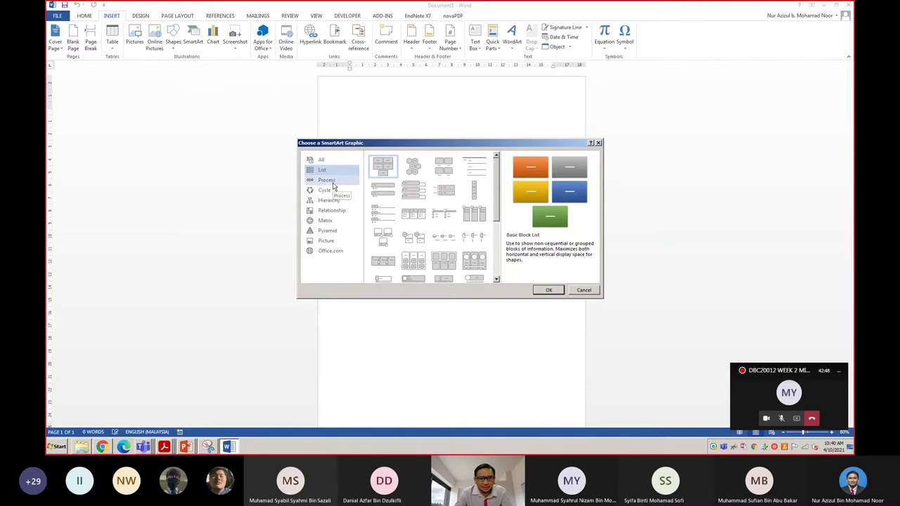
{"action": "left_click", "coordinate": [333, 183]}
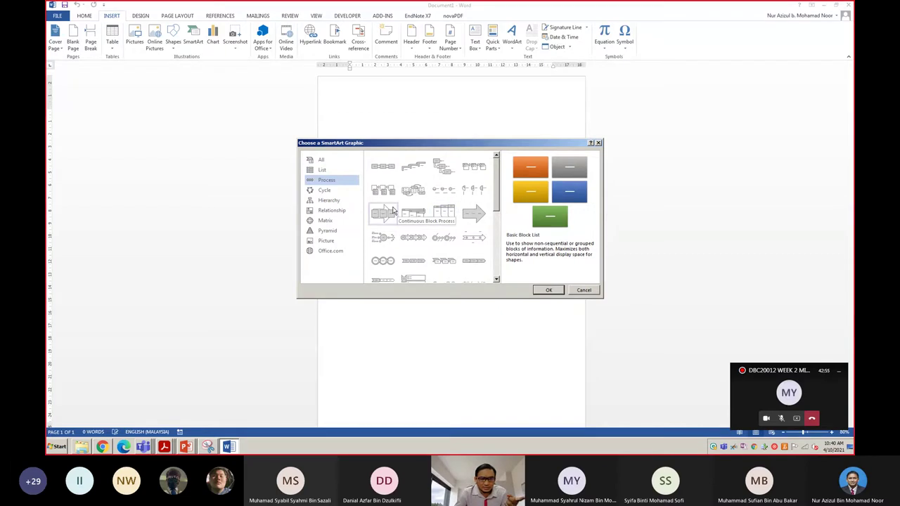
{"action": "left_click", "coordinate": [337, 202]}
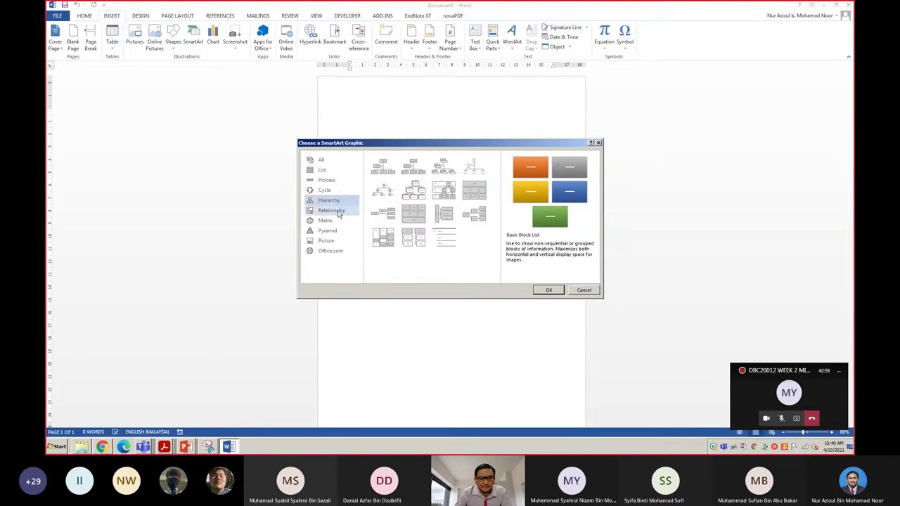
{"action": "left_click", "coordinate": [332, 210]}
{"action": "left_click", "coordinate": [326, 221]}
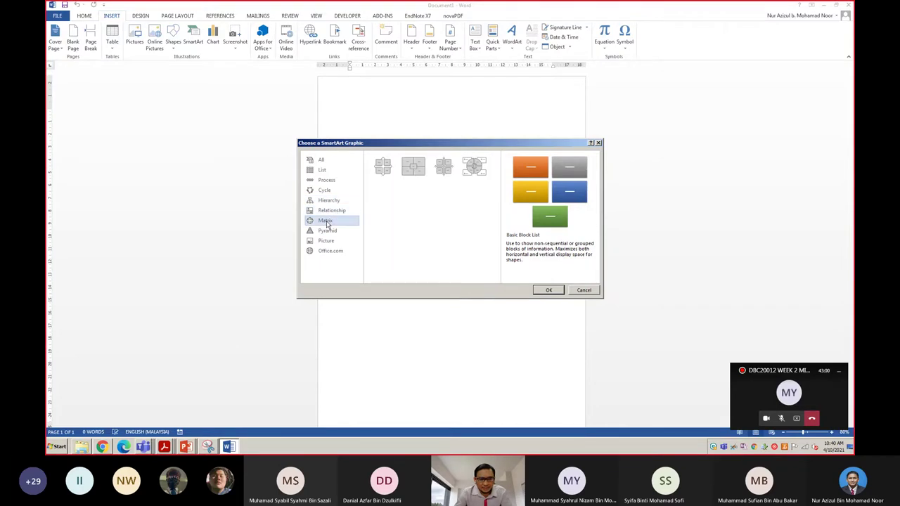
{"action": "left_click", "coordinate": [328, 241]}
{"action": "left_click", "coordinate": [329, 251]}
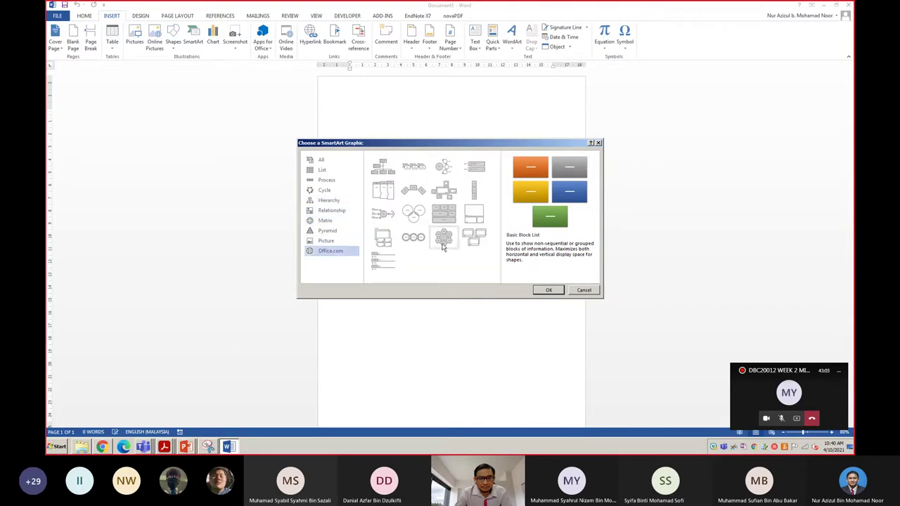
{"action": "left_click", "coordinate": [581, 291]}
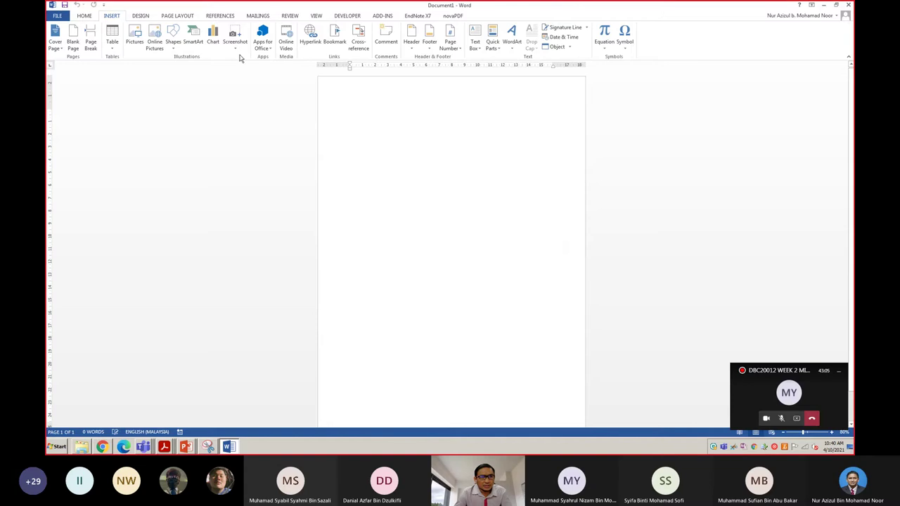
{"action": "left_click", "coordinate": [213, 37]}
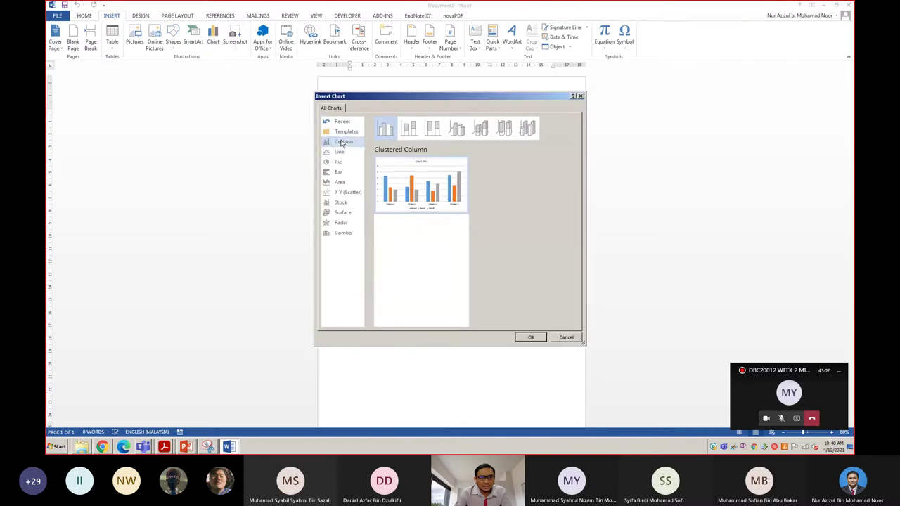
Preview the Line, Area, Stock and Surface chart types, then cancel without a chart.
{"action": "left_click", "coordinate": [340, 153]}
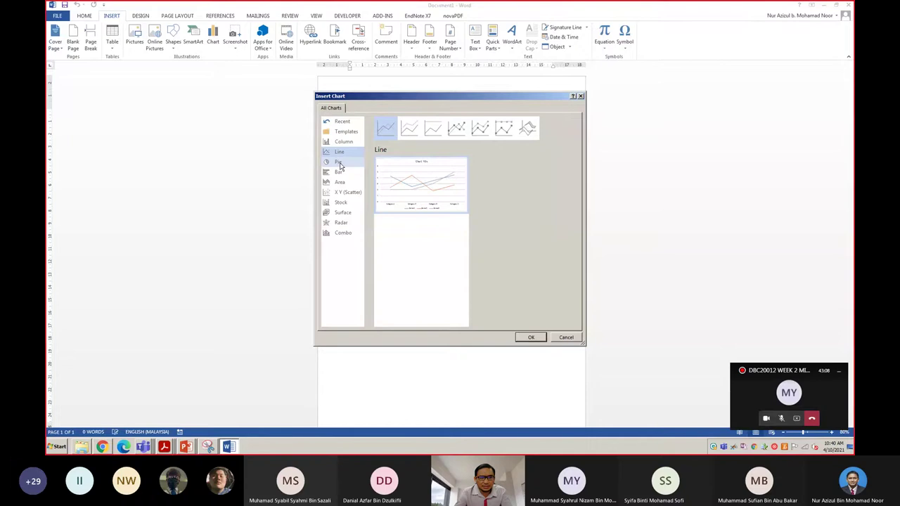
{"action": "left_click", "coordinate": [339, 182]}
{"action": "left_click", "coordinate": [340, 201]}
{"action": "left_click", "coordinate": [342, 213]}
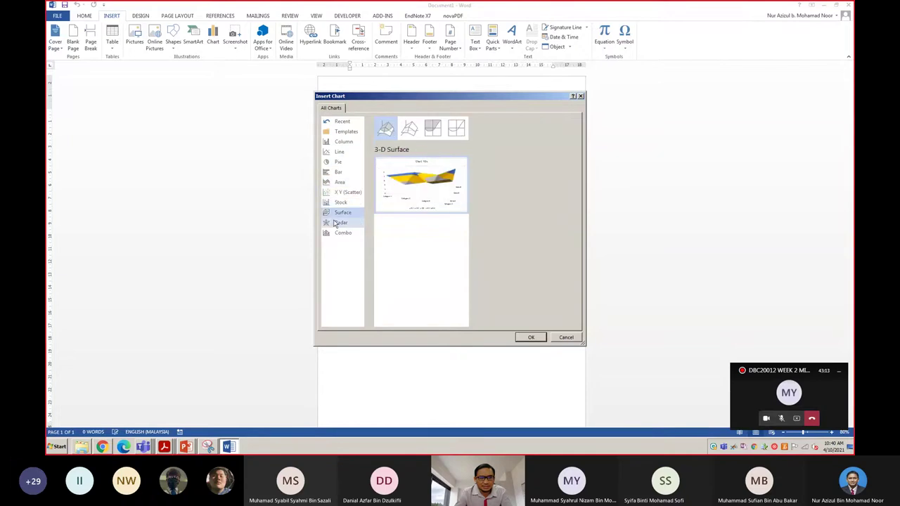
{"action": "left_click", "coordinate": [566, 337]}
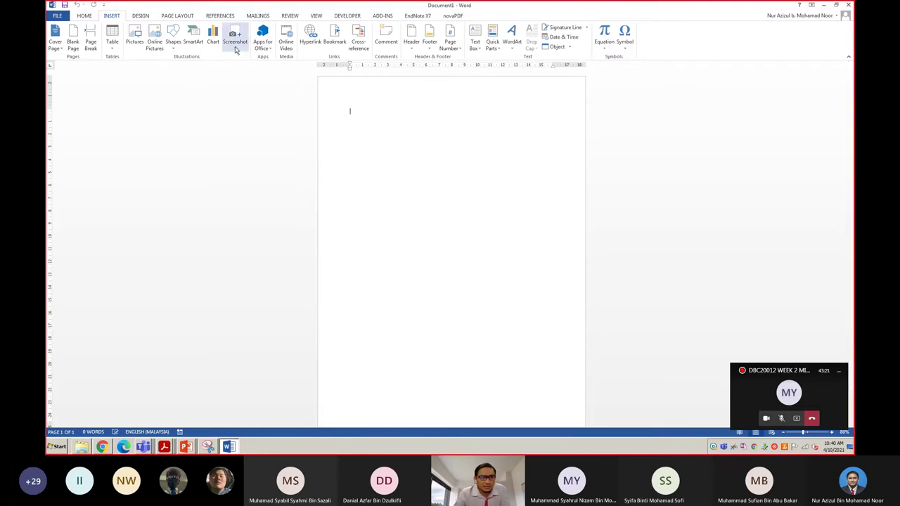
Check the Screenshot options, then view all available Apps for Office.
{"action": "left_click", "coordinate": [236, 48]}
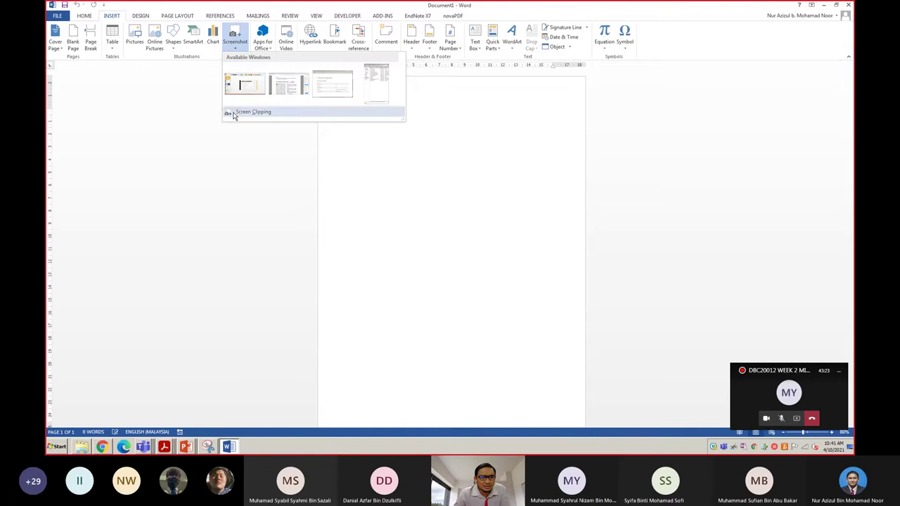
{"action": "left_click", "coordinate": [232, 164]}
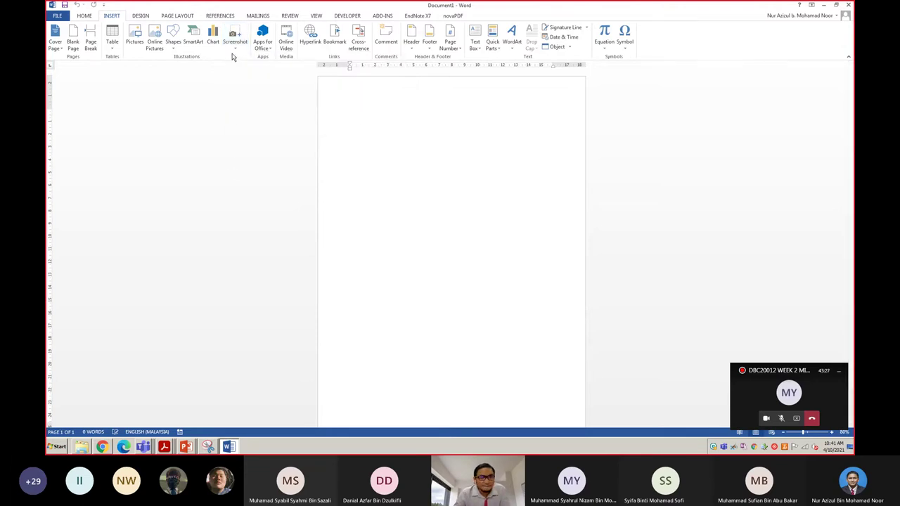
{"action": "left_click", "coordinate": [270, 50]}
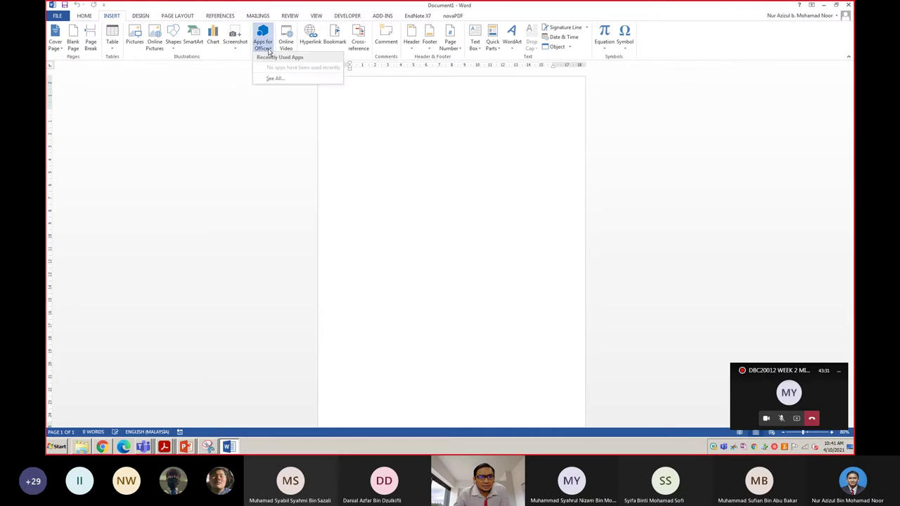
{"action": "left_click", "coordinate": [273, 83]}
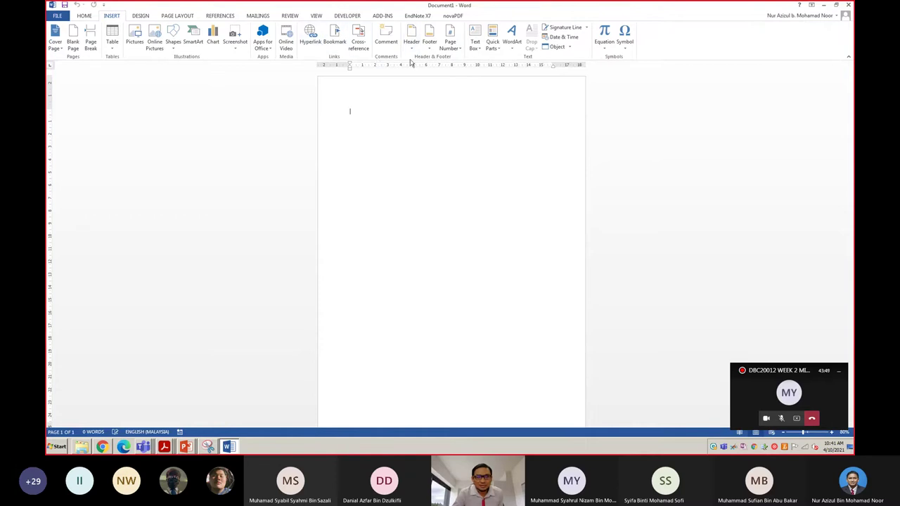
{"action": "left_click", "coordinate": [459, 50]}
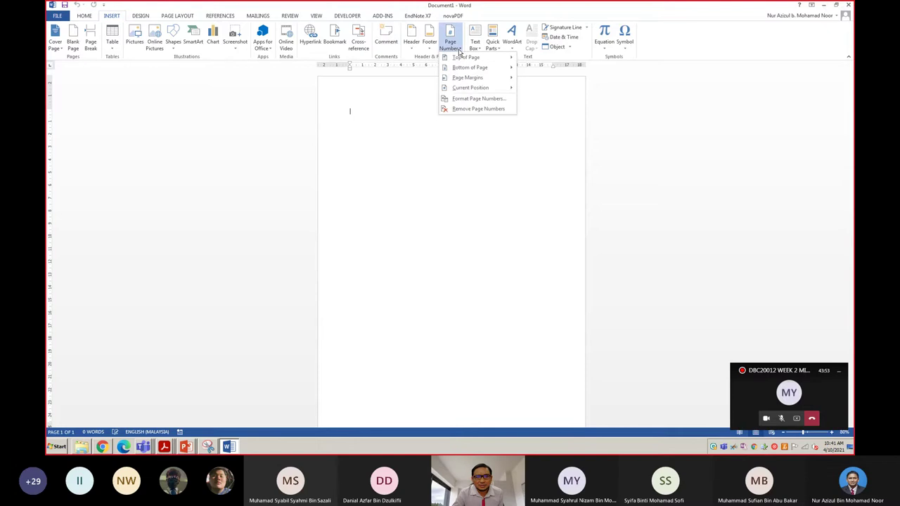
{"action": "left_click", "coordinate": [626, 156]}
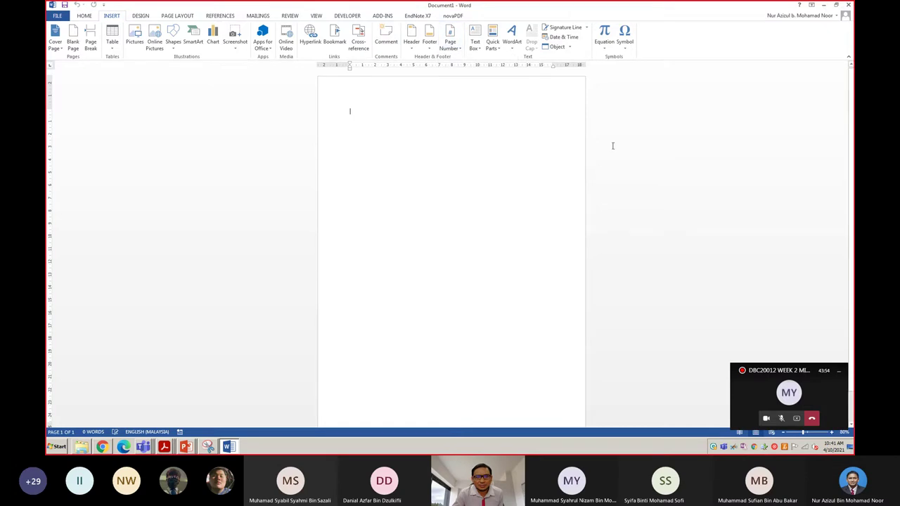
{"action": "left_click", "coordinate": [457, 48]}
{"action": "mouse_move", "coordinate": [464, 58]}
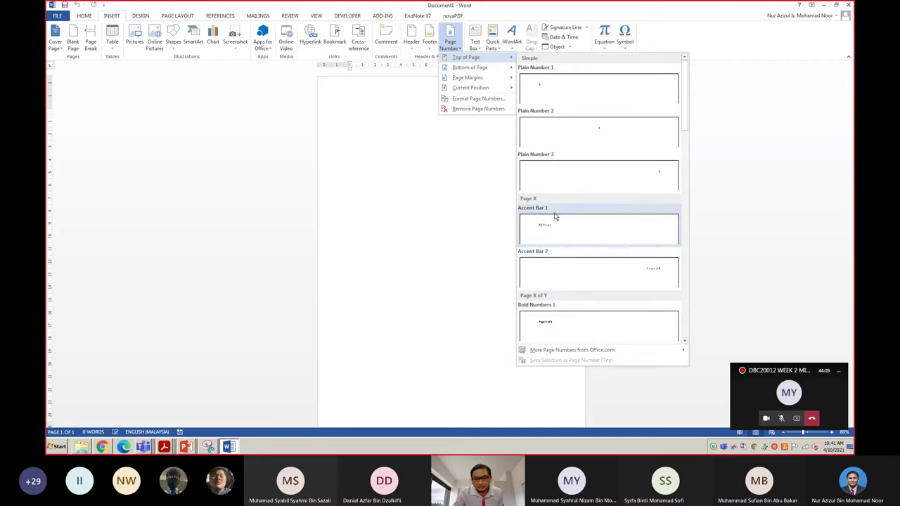
{"action": "mouse_move", "coordinate": [482, 69]}
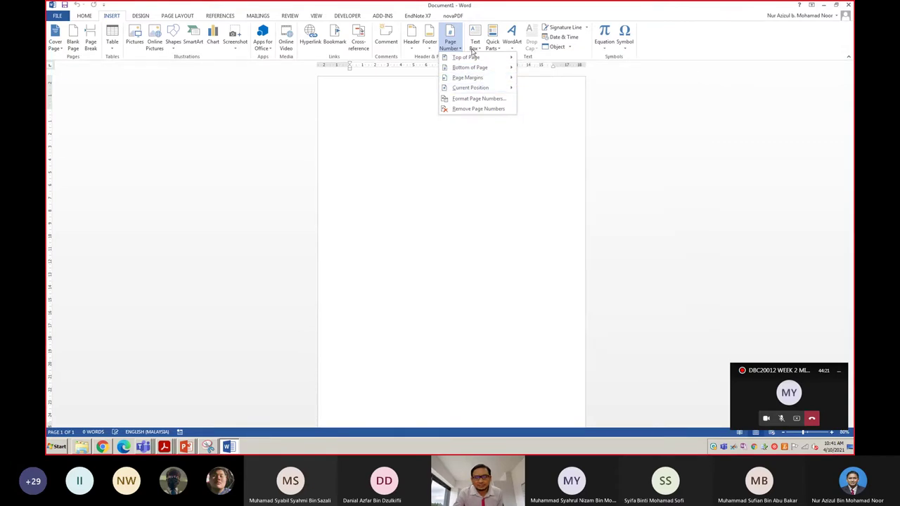
{"action": "left_click", "coordinate": [373, 136]}
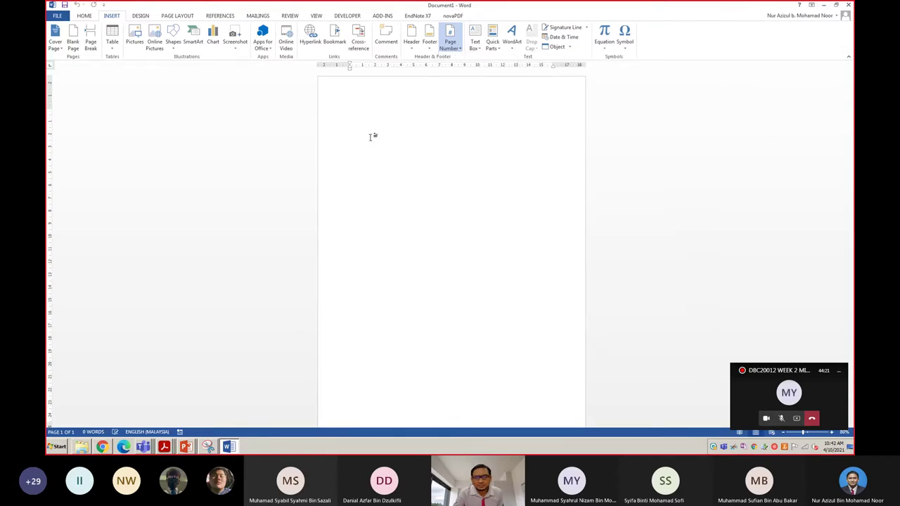
{"action": "left_click", "coordinate": [476, 48]}
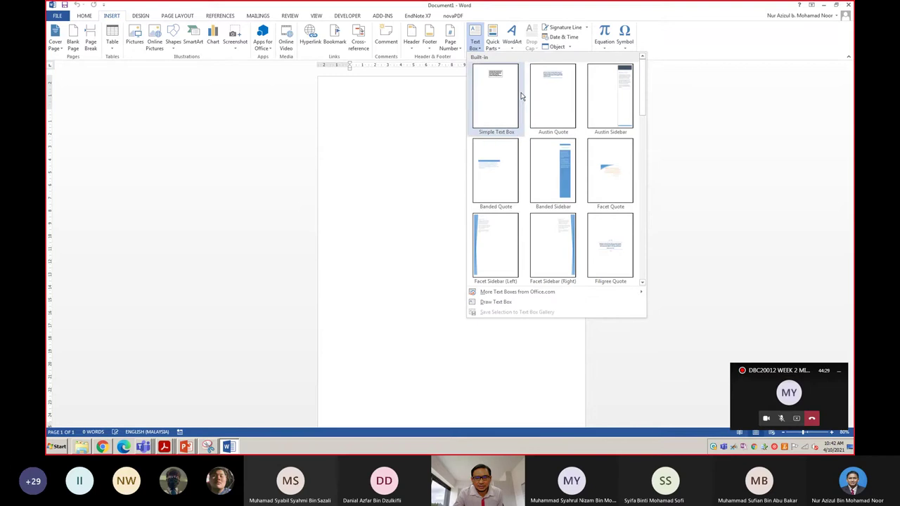
{"action": "left_click", "coordinate": [716, 170]}
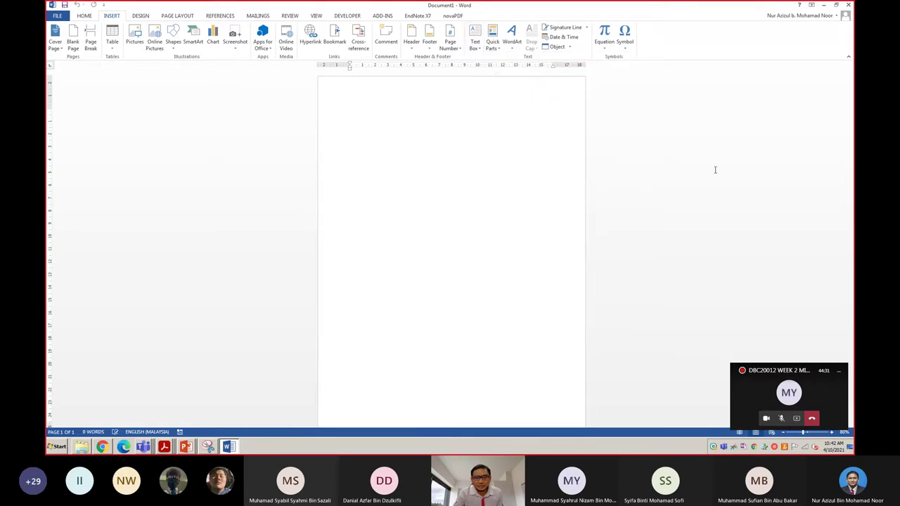
{"action": "left_click", "coordinate": [512, 49]}
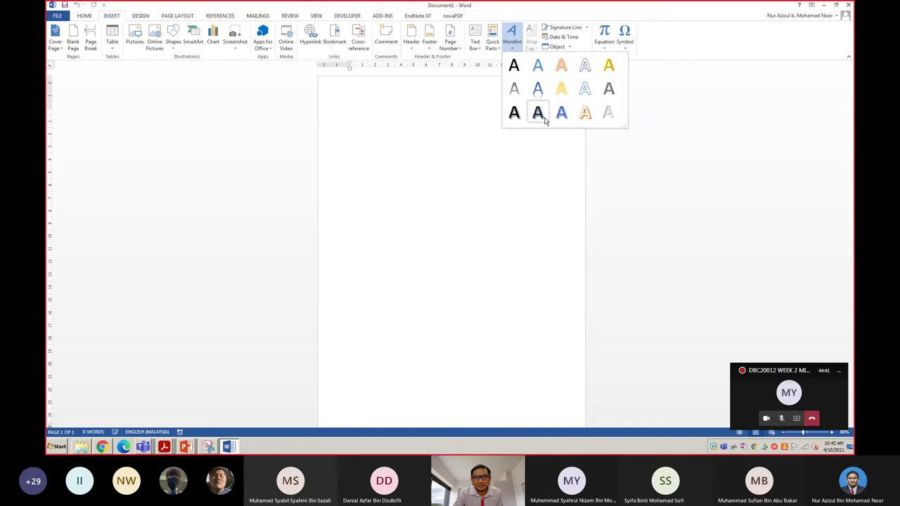
{"action": "left_click", "coordinate": [636, 174]}
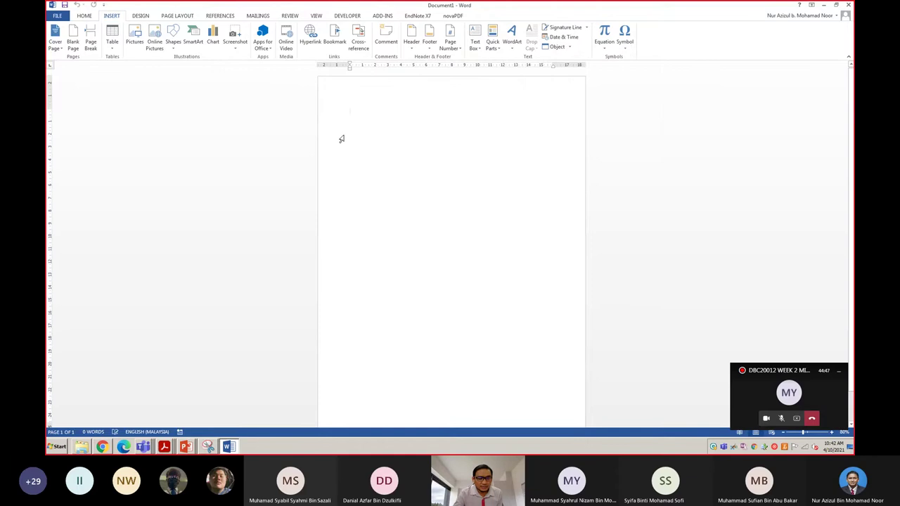
Select the body paragraph on PowerPoint slide 7, Ribbon and Tabs, and switch back to Word.
{"action": "left_click", "coordinate": [186, 448]}
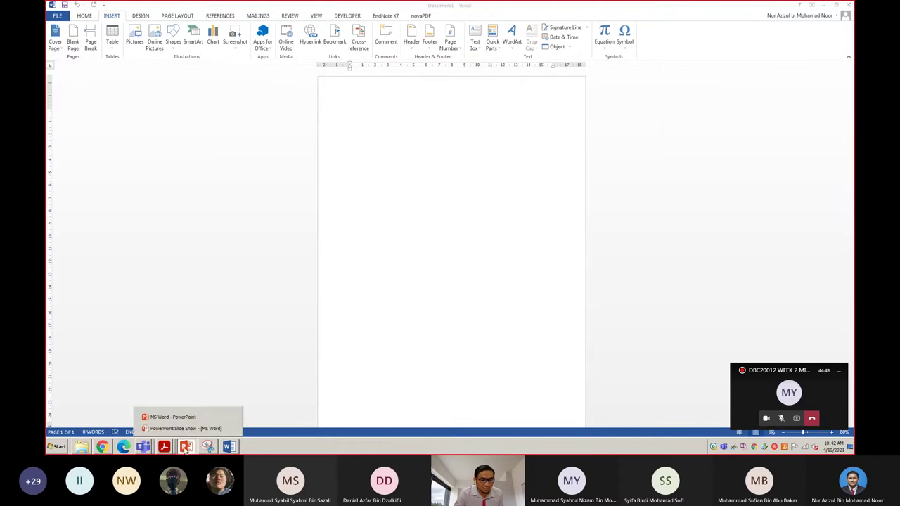
{"action": "left_click", "coordinate": [228, 417]}
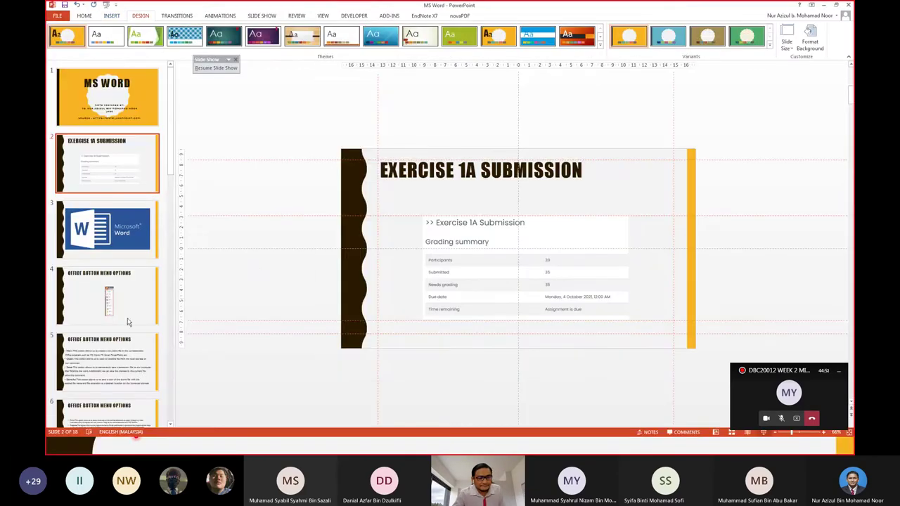
{"action": "left_click", "coordinate": [125, 348]}
{"action": "scroll", "coordinate": [114, 264], "scroll_direction": "down", "scroll_amount": 3}
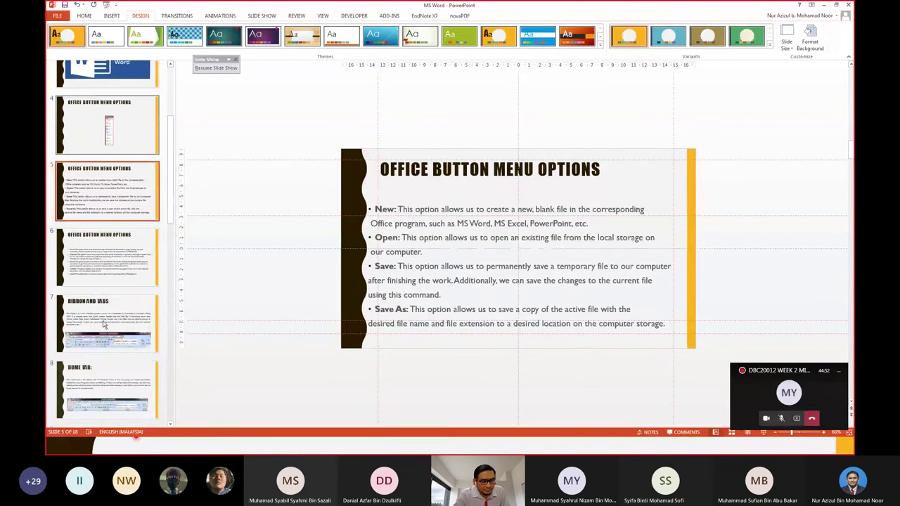
{"action": "left_click", "coordinate": [115, 264]}
{"action": "scroll", "coordinate": [115, 264], "scroll_direction": "up", "scroll_amount": 3}
{"action": "scroll", "coordinate": [115, 264], "scroll_direction": "down", "scroll_amount": 1}
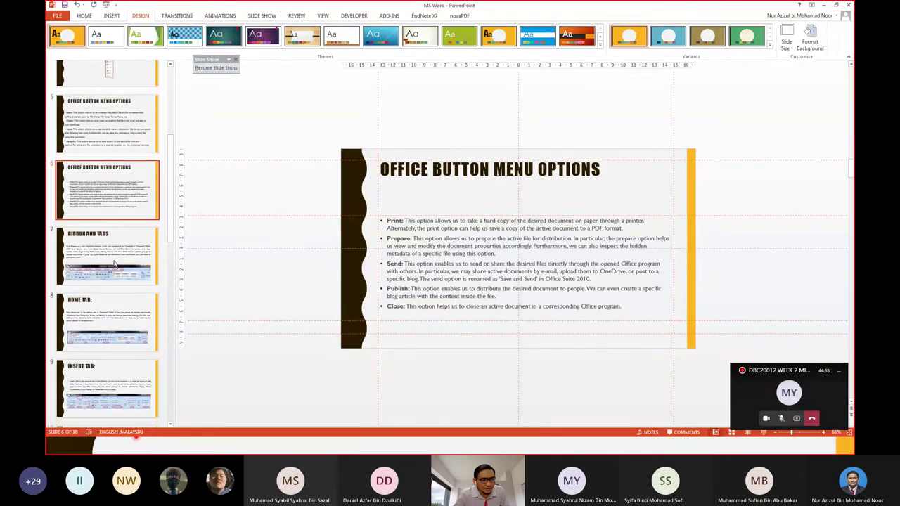
{"action": "left_click", "coordinate": [115, 260]}
{"action": "left_click_drag", "start_coordinate": [376, 212], "coordinate": [425, 253]}
{"action": "key", "text": "ctrl+c"}
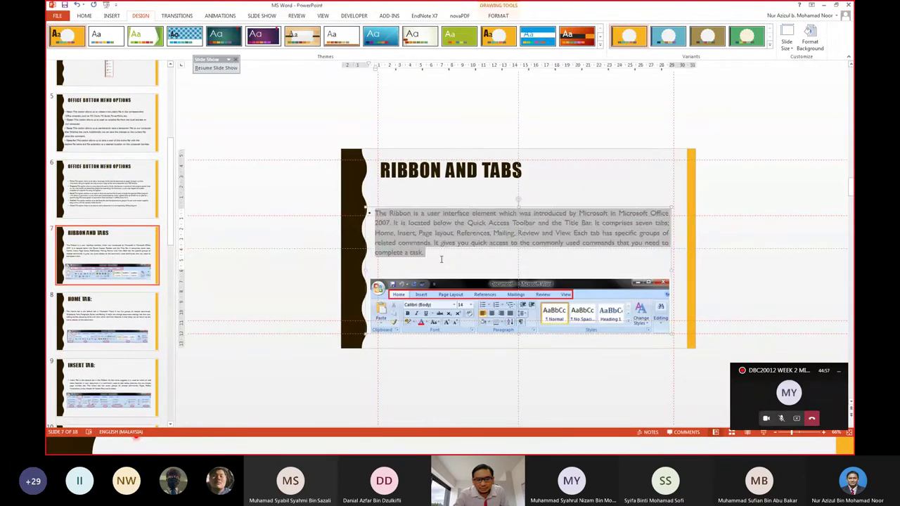
{"action": "key", "text": "alt+Tab"}
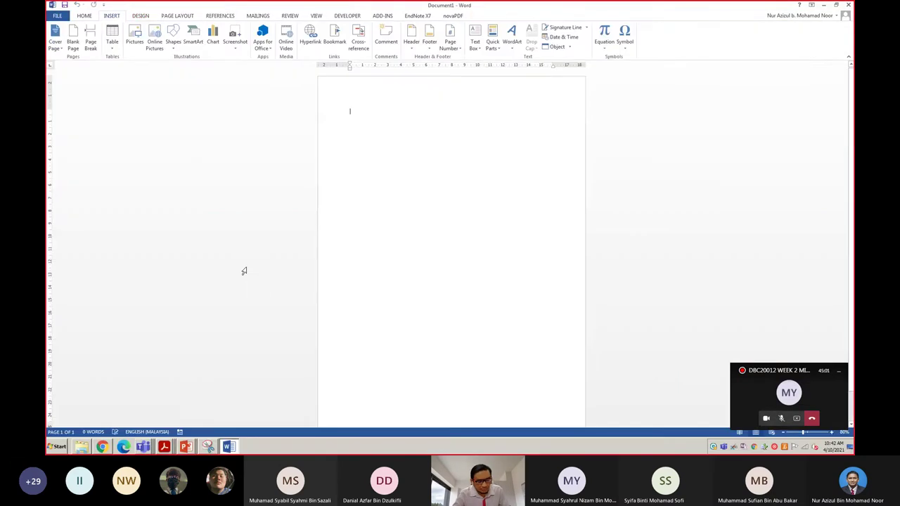
Paste the Ribbon paragraph into Document1 and remove its bullet.
{"action": "key", "text": "ctrl+v"}
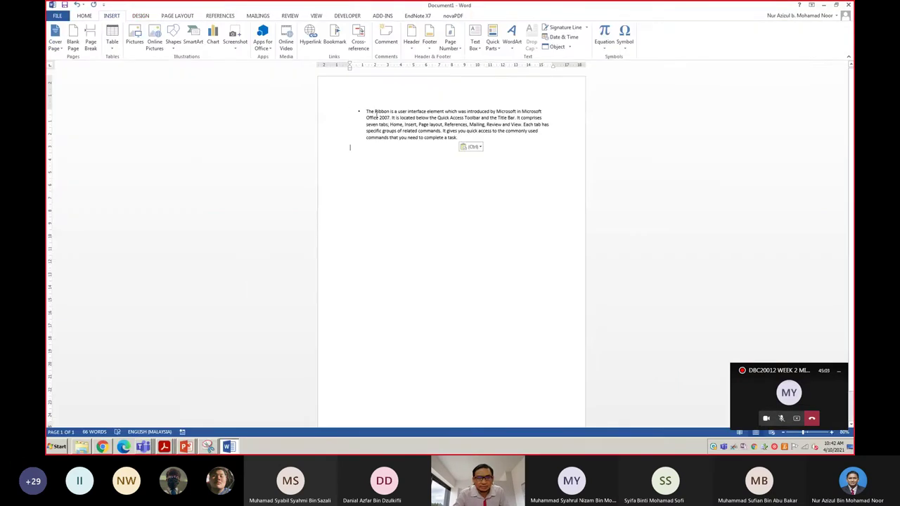
{"action": "left_click", "coordinate": [366, 111]}
{"action": "key", "text": "BackSpace"}
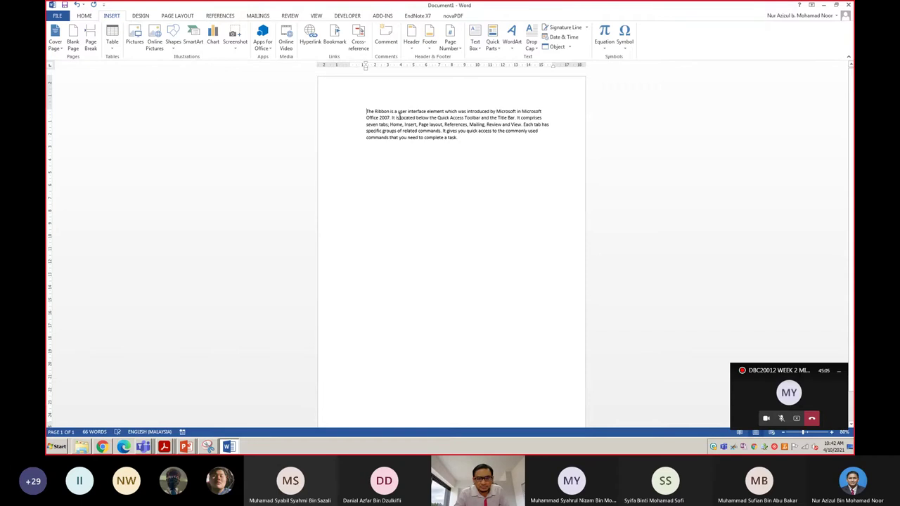
{"action": "key", "text": "ctrl+a"}
{"action": "left_click", "coordinate": [432, 165]}
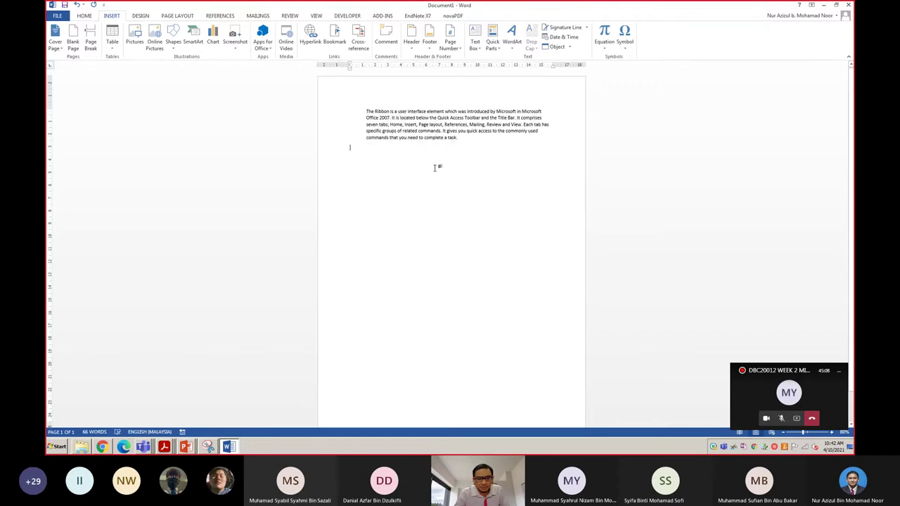
Grow the Ribbon paragraph's font to 20 pt Calibri.
{"action": "triple_click", "coordinate": [431, 125]}
{"action": "left_click", "coordinate": [84, 16]}
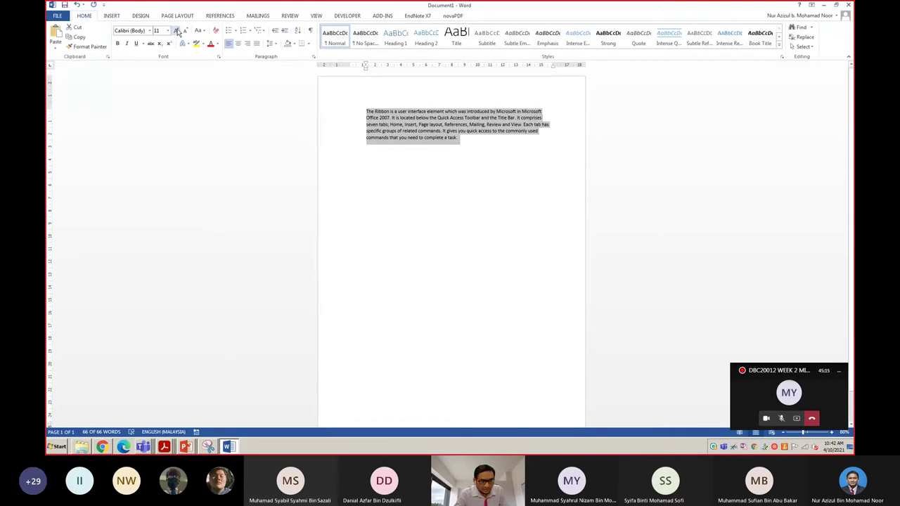
{"action": "left_click", "coordinate": [177, 32]}
{"action": "left_click", "coordinate": [177, 33]}
{"action": "left_click", "coordinate": [178, 32]}
{"action": "left_click", "coordinate": [177, 32]}
{"action": "left_click", "coordinate": [177, 32]}
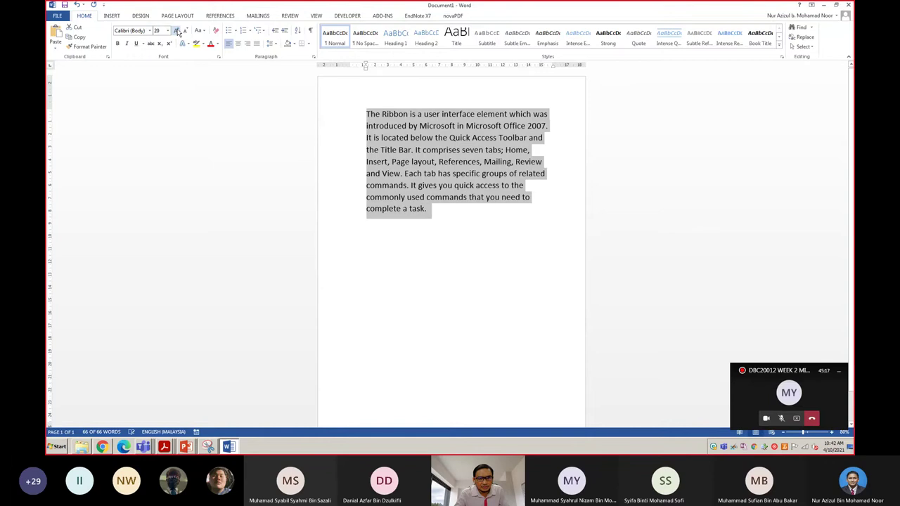
{"action": "triple_click", "coordinate": [419, 150]}
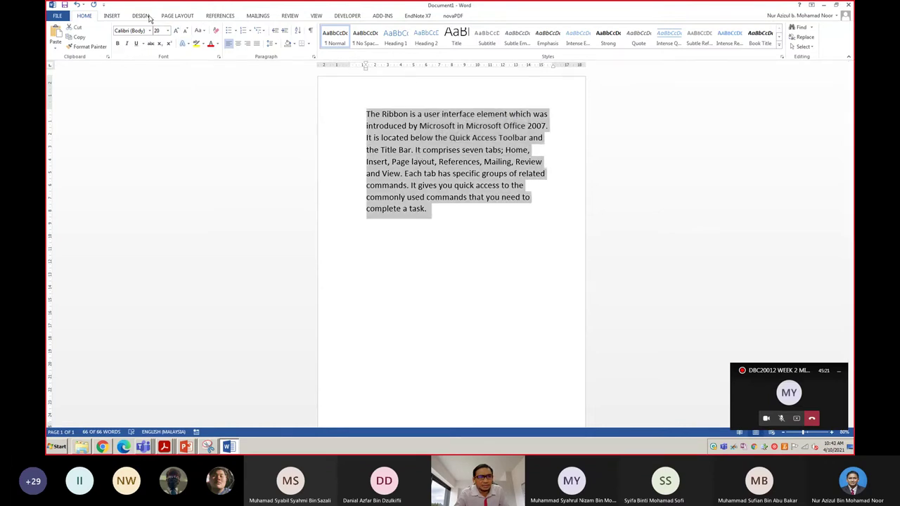
{"action": "left_click", "coordinate": [112, 16]}
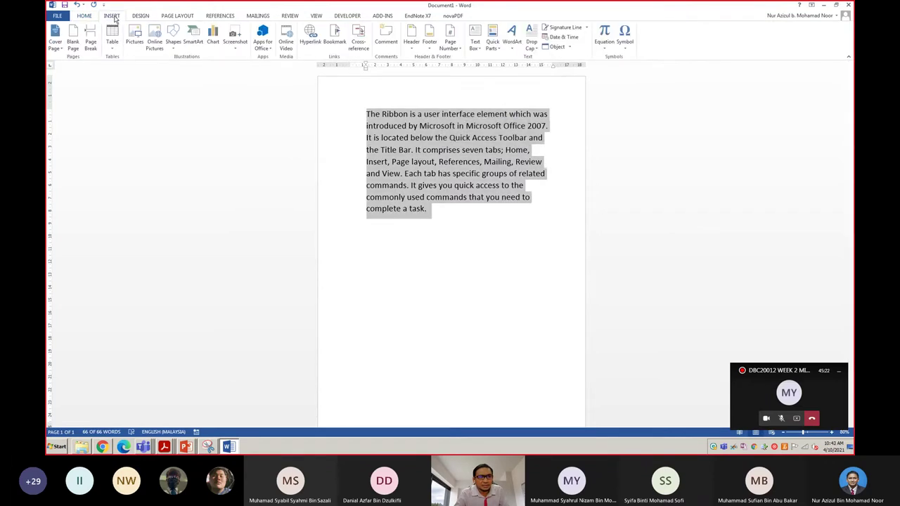
Give the paragraph a Dropped drop cap on its opening T.
{"action": "left_click", "coordinate": [534, 51]}
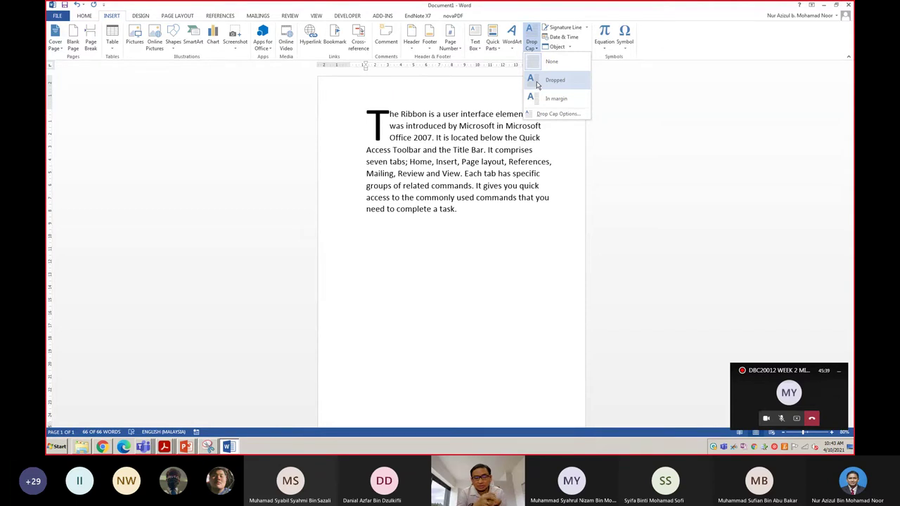
{"action": "left_click", "coordinate": [537, 81]}
{"action": "left_click", "coordinate": [436, 161]}
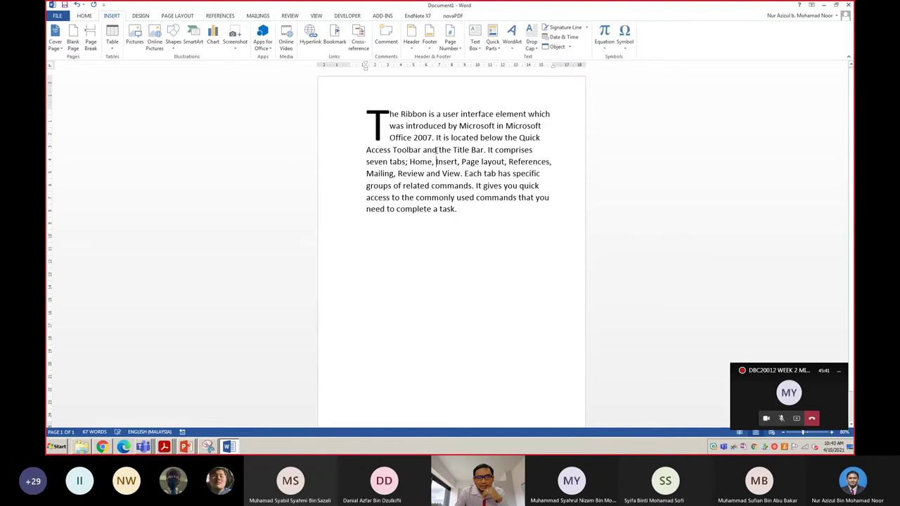
Justify the Ribbon paragraph after trying centre and right alignment.
{"action": "triple_click", "coordinate": [429, 138]}
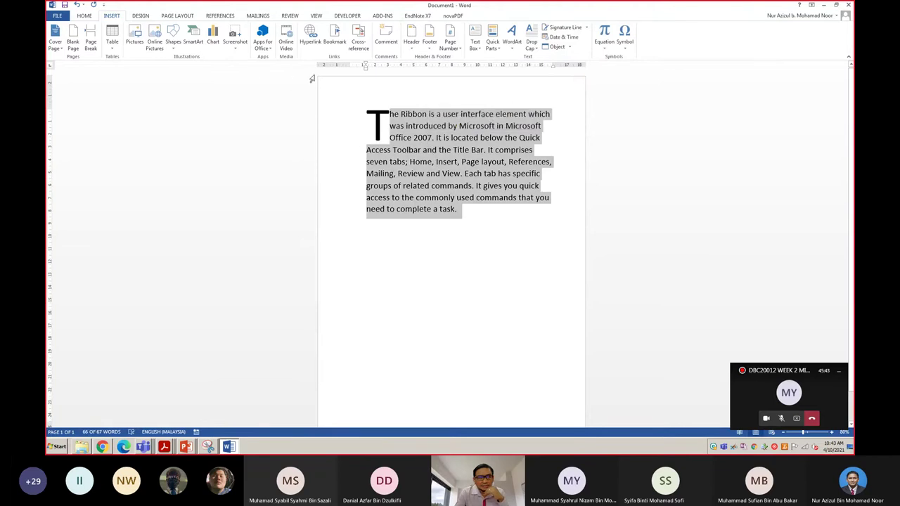
{"action": "left_click", "coordinate": [84, 16]}
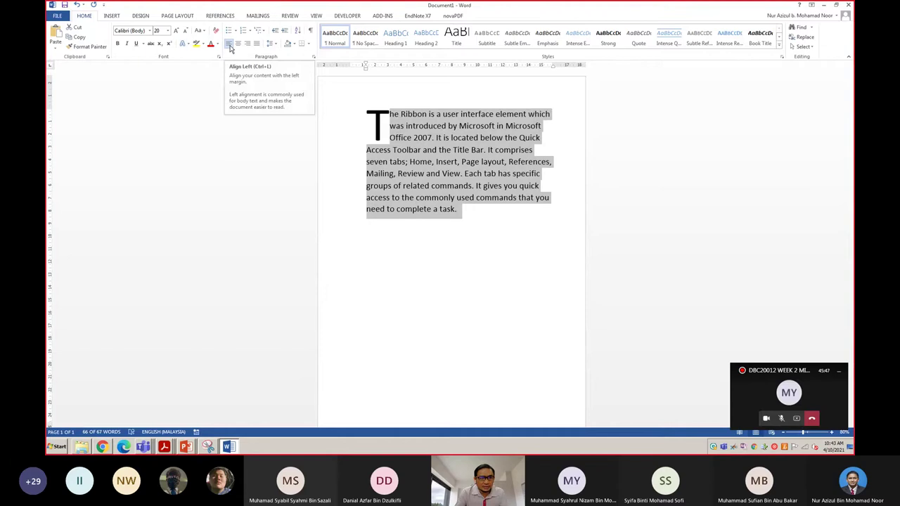
{"action": "left_click", "coordinate": [238, 45]}
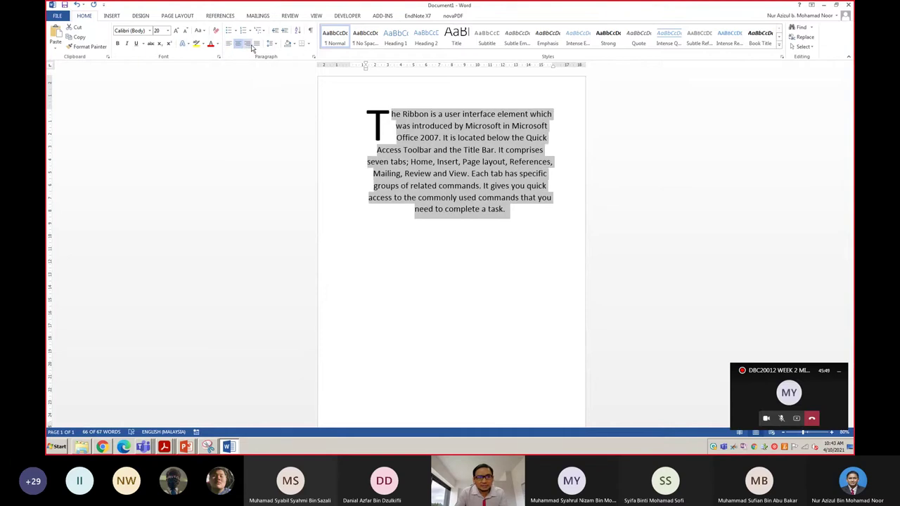
{"action": "left_click", "coordinate": [249, 45]}
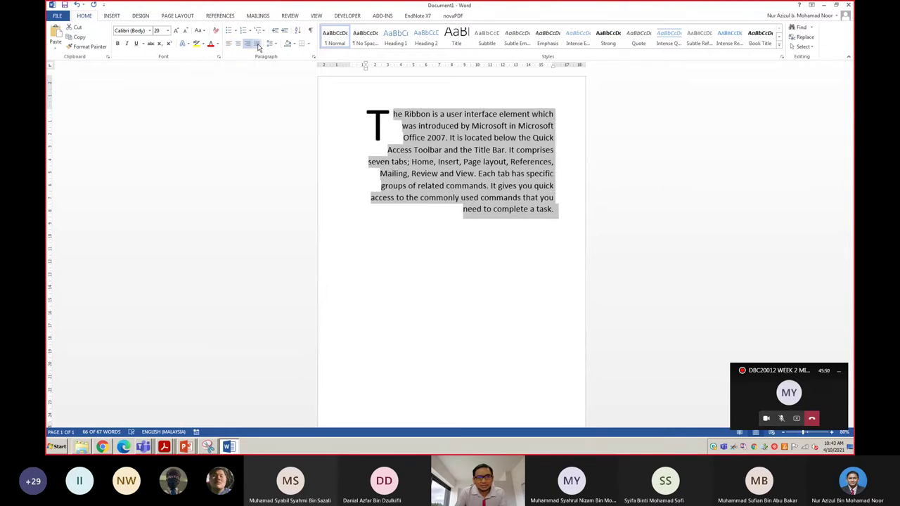
{"action": "left_click", "coordinate": [257, 45]}
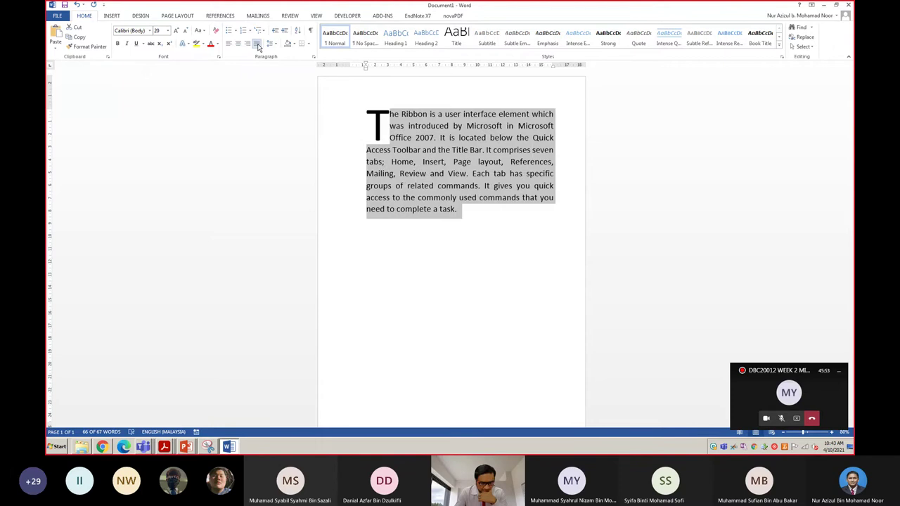
{"action": "left_click", "coordinate": [459, 210]}
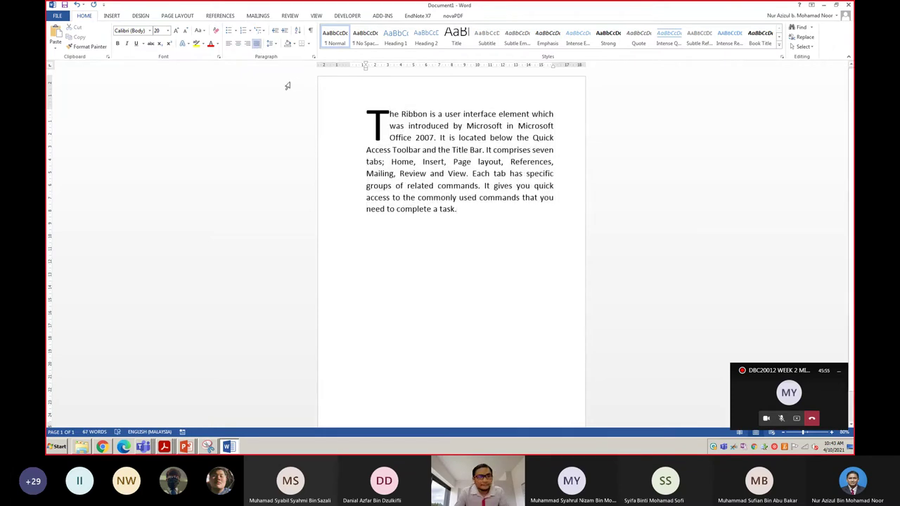
{"action": "left_click", "coordinate": [111, 17]}
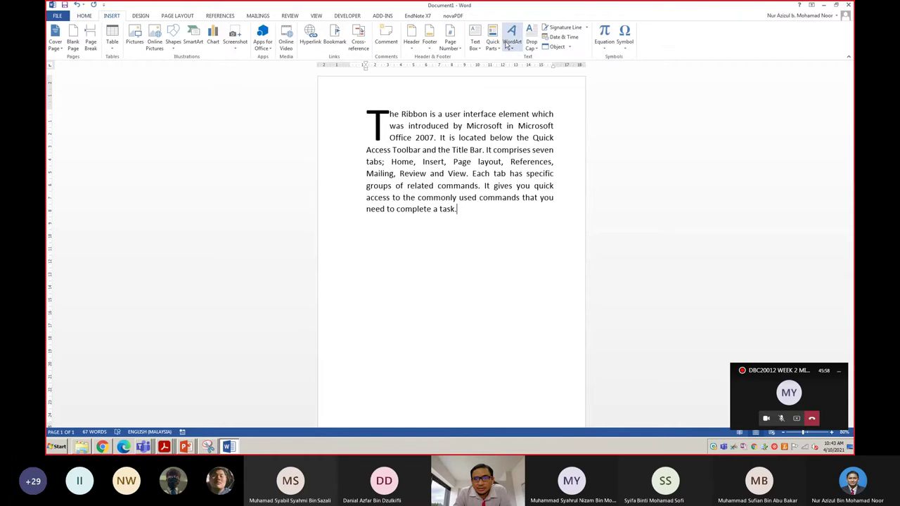
Insert a blank equation and browse its Fraction, Script, Radical, Integral, Bracket and Function structures.
{"action": "left_click", "coordinate": [607, 50]}
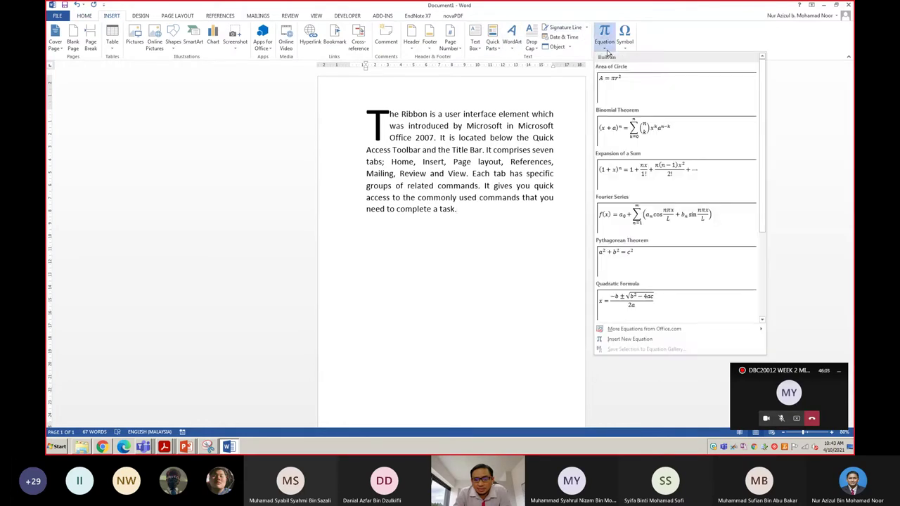
{"action": "left_click", "coordinate": [629, 339]}
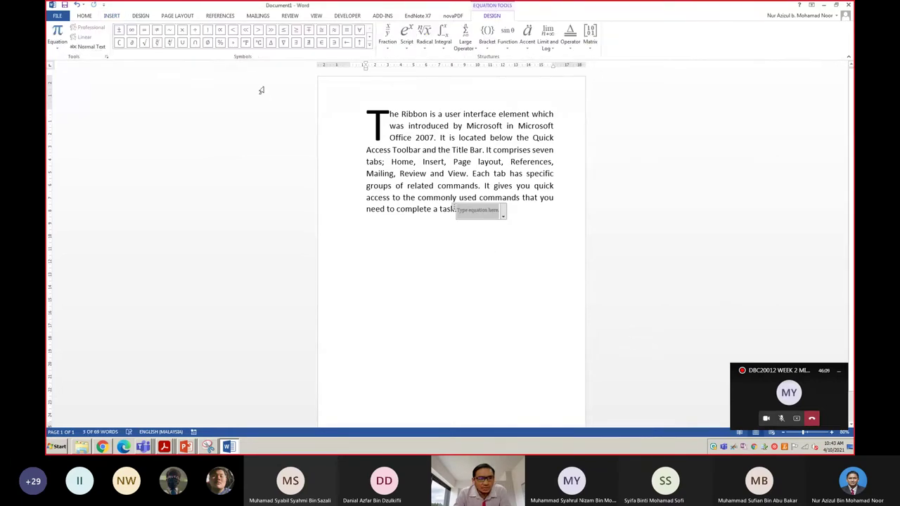
{"action": "left_click", "coordinate": [389, 50]}
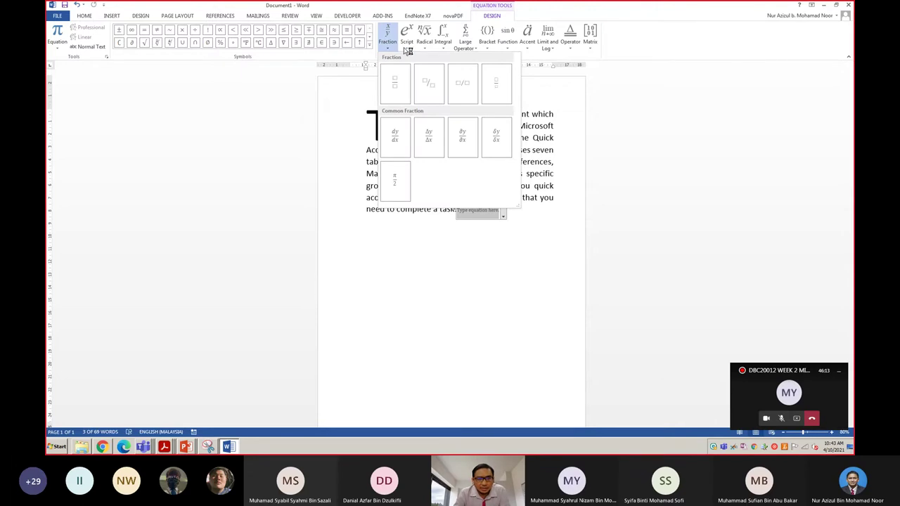
{"action": "left_click", "coordinate": [407, 50]}
{"action": "left_click", "coordinate": [422, 51]}
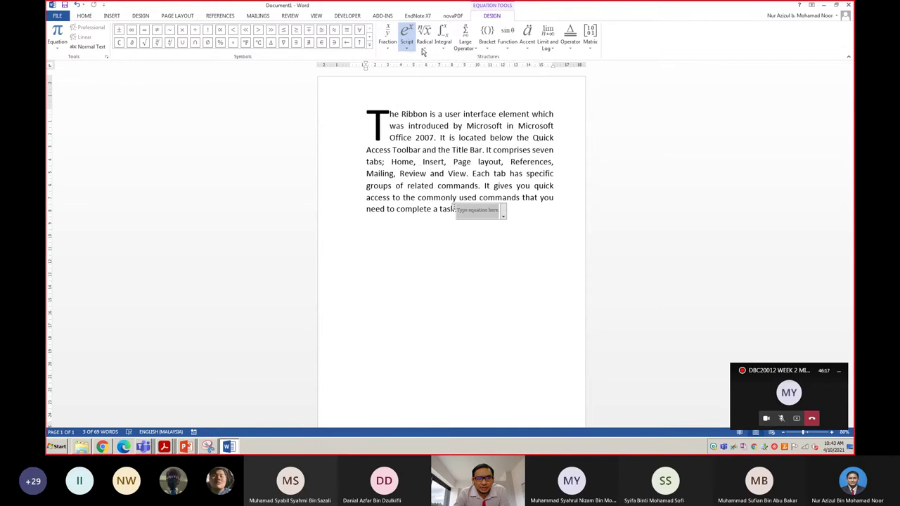
{"action": "left_click", "coordinate": [440, 48]}
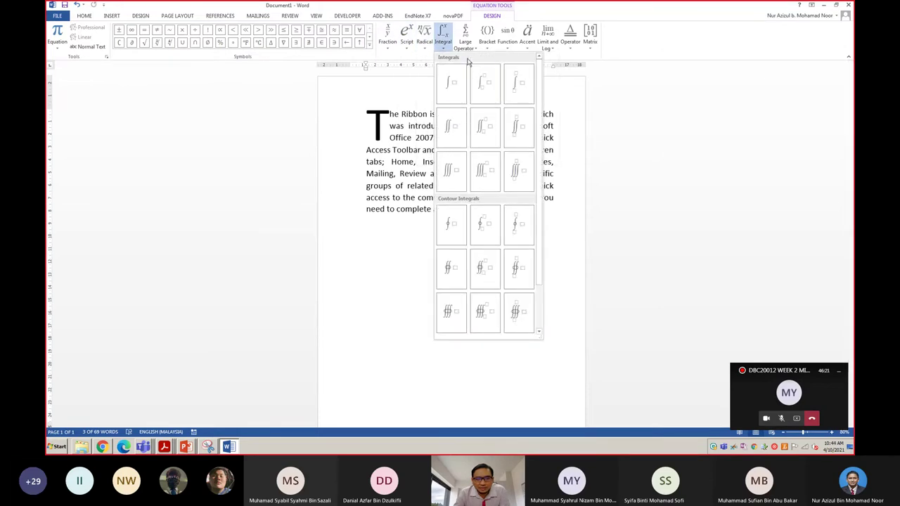
{"action": "left_click", "coordinate": [489, 49]}
{"action": "left_click", "coordinate": [521, 50]}
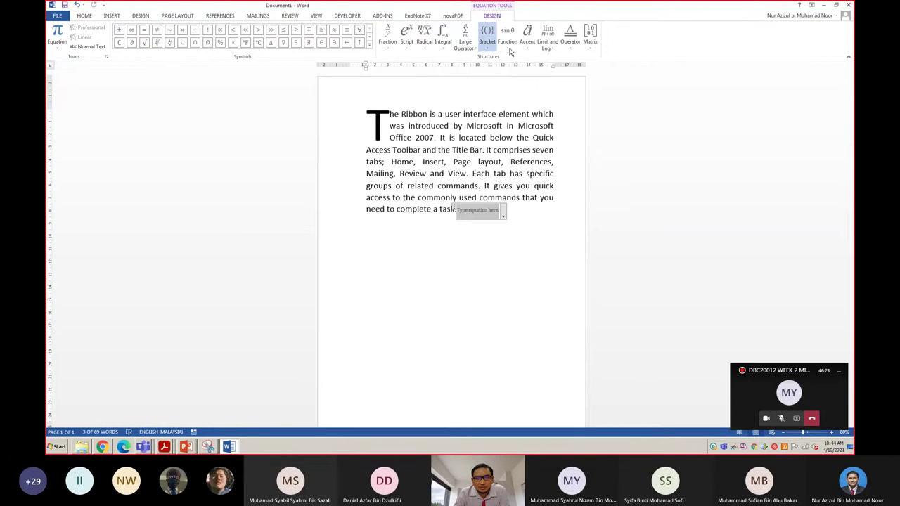
{"action": "left_click", "coordinate": [700, 129]}
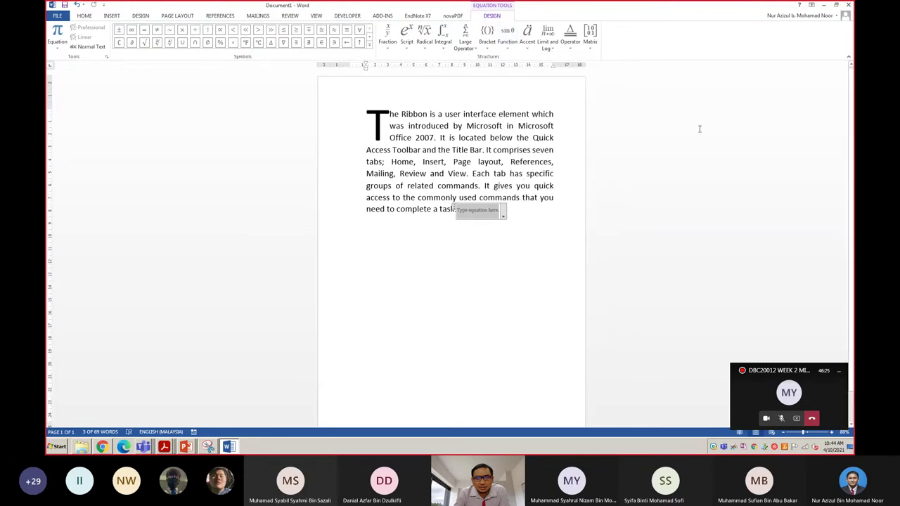
Delete the empty equation placeholder, leaving only the justified paragraph.
{"action": "left_click", "coordinate": [453, 208]}
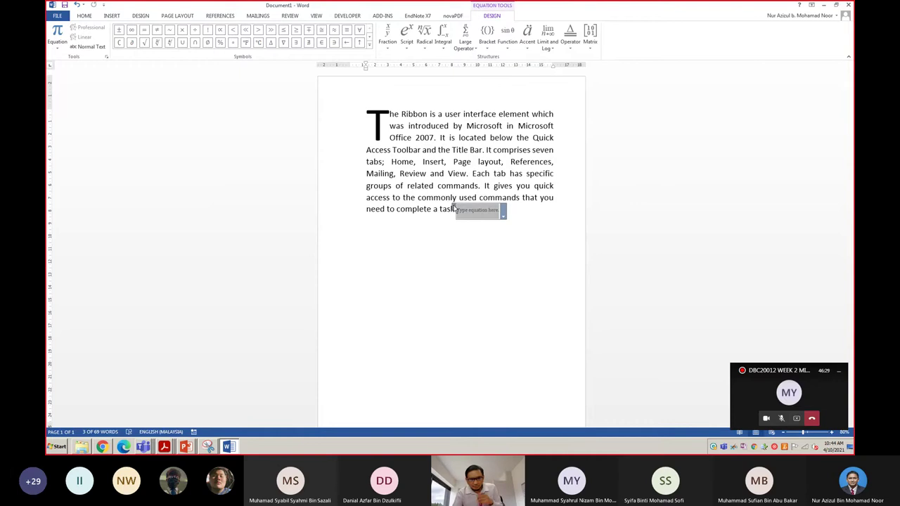
{"action": "key", "text": "Delete"}
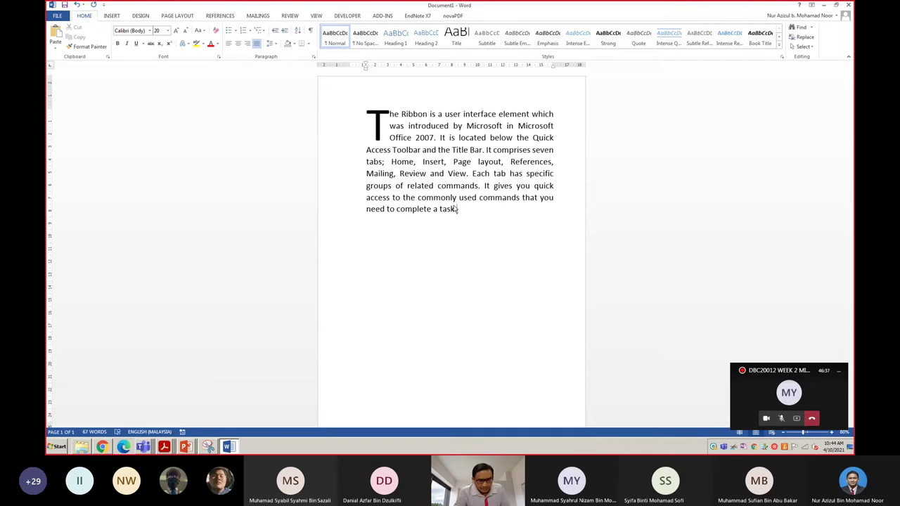
{"action": "key", "text": "alt+Tab"}
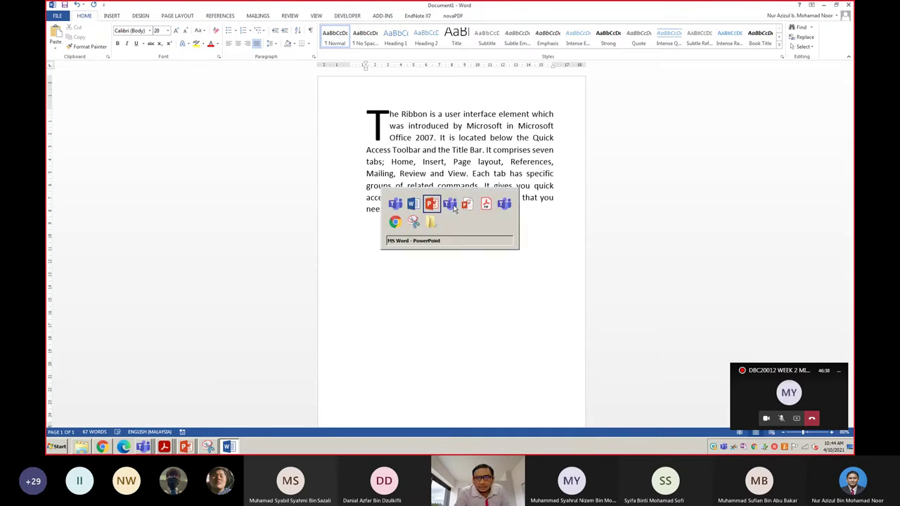
{"action": "key", "text": "alt+Tab"}
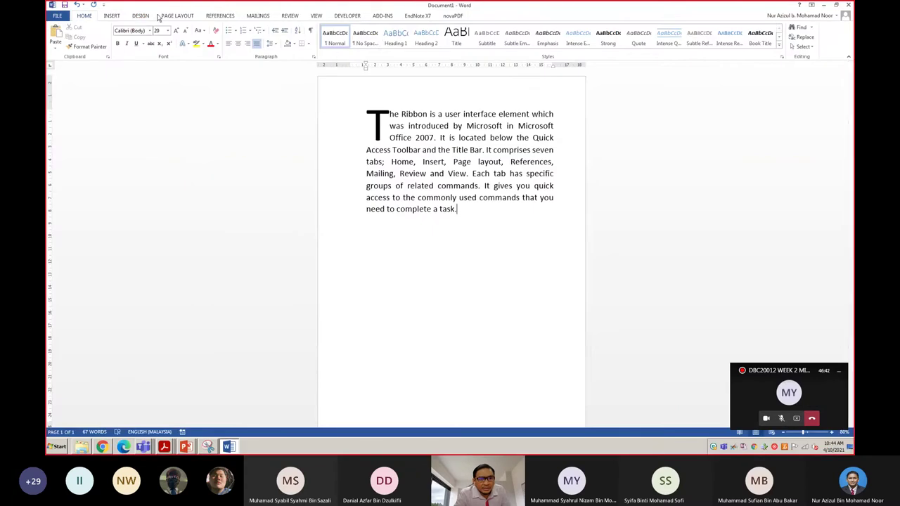
Scroll through the symbol subsets in More Symbols without inserting any, then switch to PowerPoint.
{"action": "left_click", "coordinate": [111, 15]}
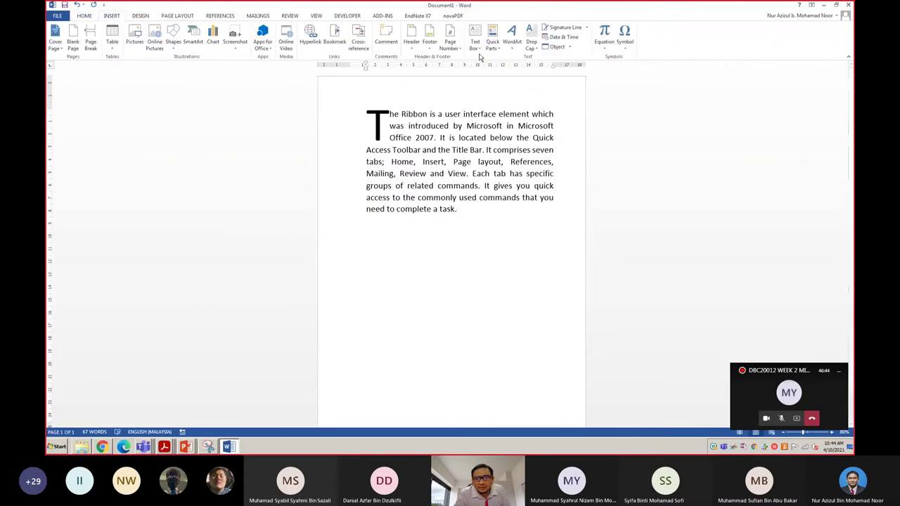
{"action": "left_click", "coordinate": [626, 49]}
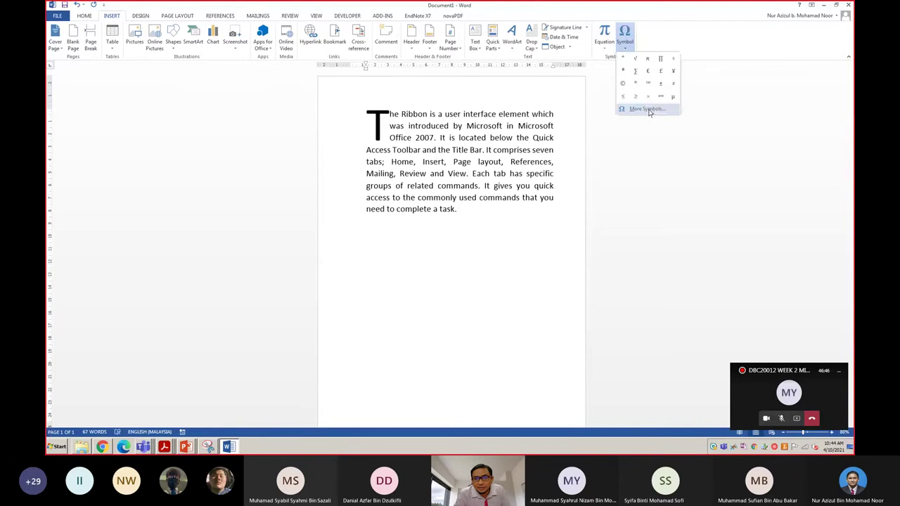
{"action": "left_click", "coordinate": [646, 109]}
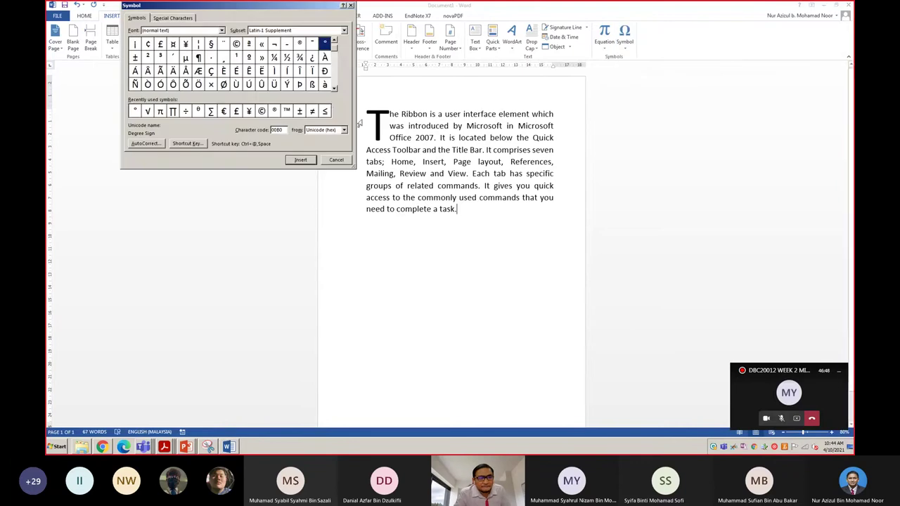
{"action": "left_click", "coordinate": [334, 90]}
{"action": "left_click", "coordinate": [334, 90]}
{"action": "left_click", "coordinate": [334, 90]}
{"action": "left_click", "coordinate": [334, 90]}
{"action": "left_click", "coordinate": [334, 90]}
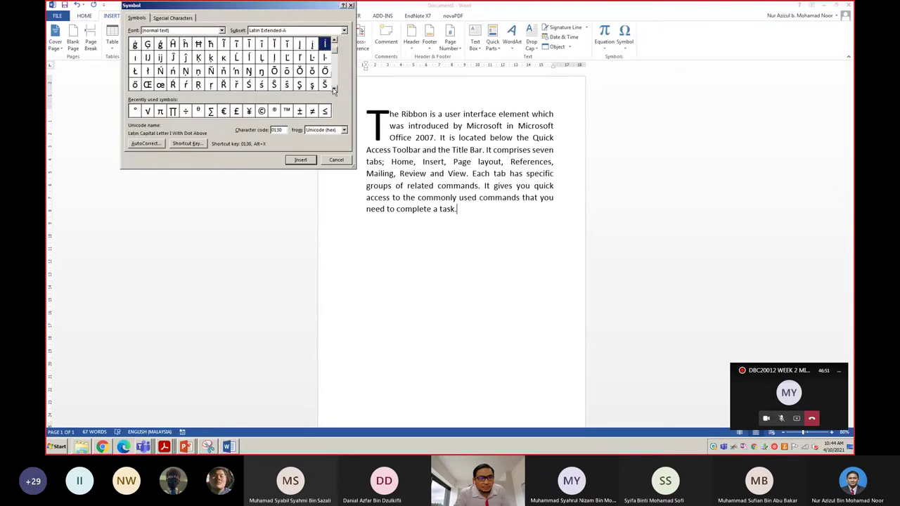
{"action": "left_click", "coordinate": [334, 90]}
{"action": "left_click", "coordinate": [334, 90]}
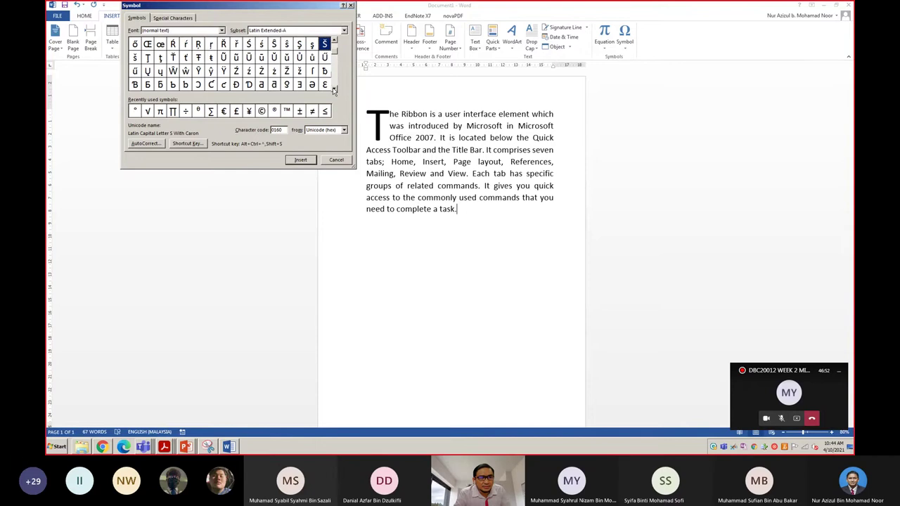
{"action": "left_click", "coordinate": [334, 90]}
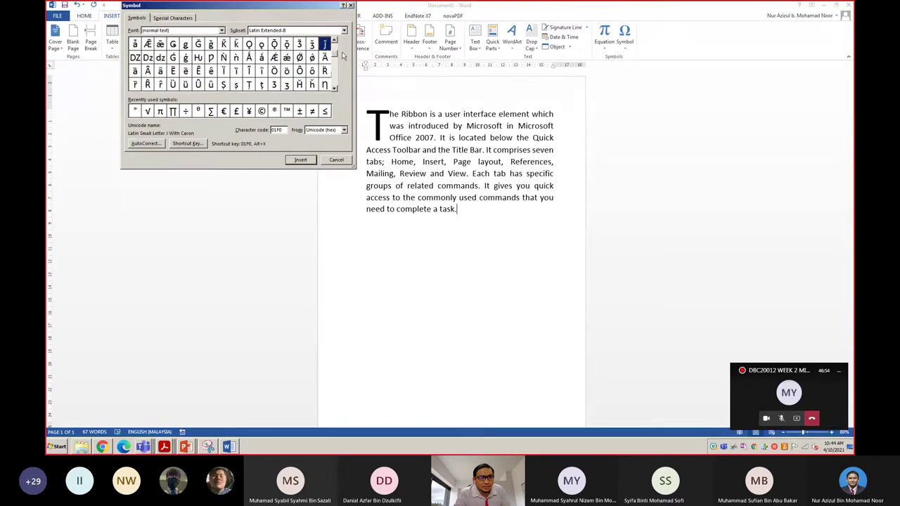
{"action": "left_click_drag", "start_coordinate": [335, 67], "coordinate": [338, 83]}
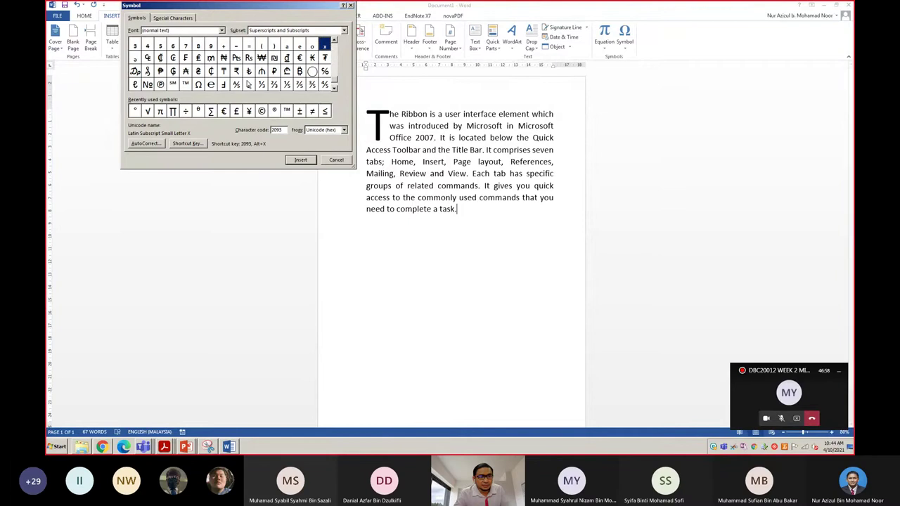
{"action": "left_click", "coordinate": [674, 256]}
{"action": "key", "text": "alt+Tab"}
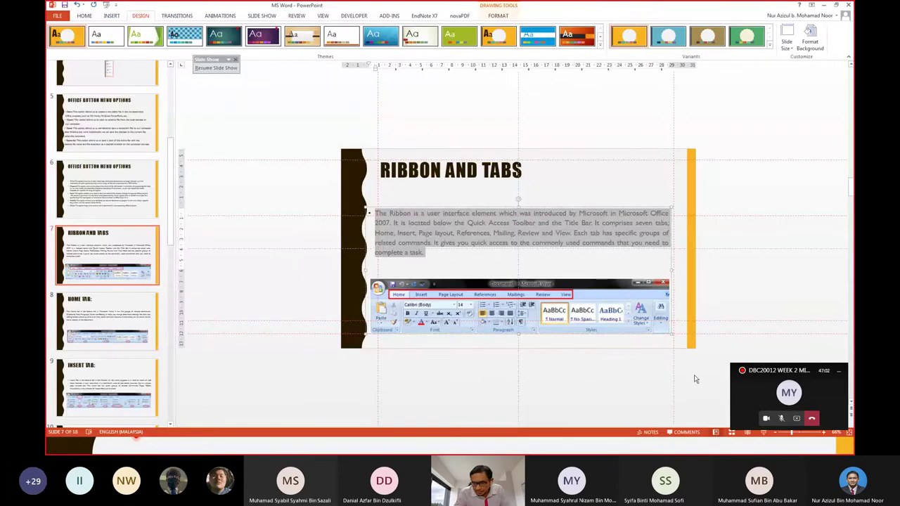
Present the PowerPoint slides from Insert Tab to Page Layout Tab, then return to Word.
{"action": "key", "text": "alt+Tab"}
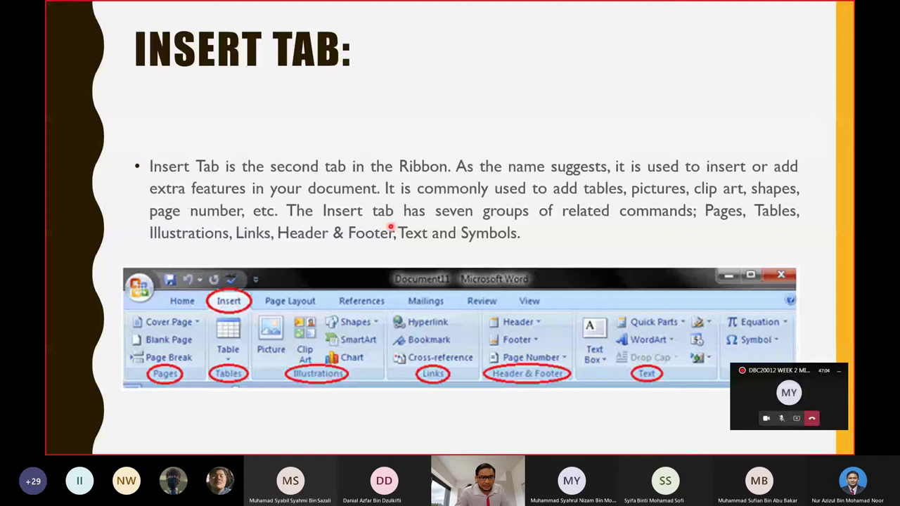
{"action": "key", "text": "Right"}
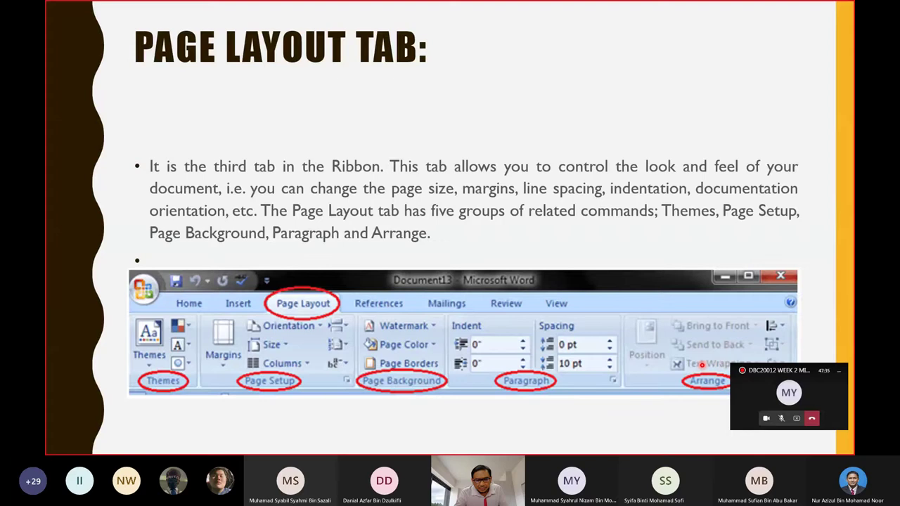
{"action": "key", "text": "alt+Tab"}
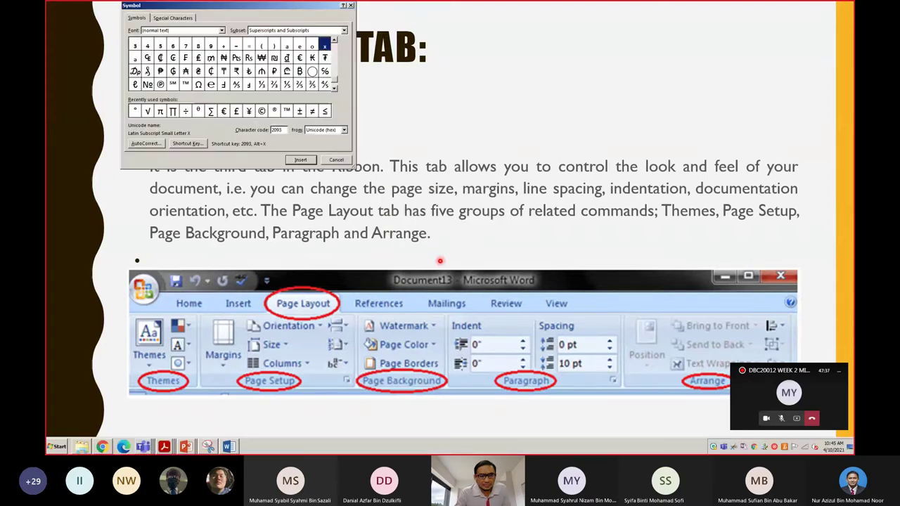
{"action": "key", "text": "alt+Tab"}
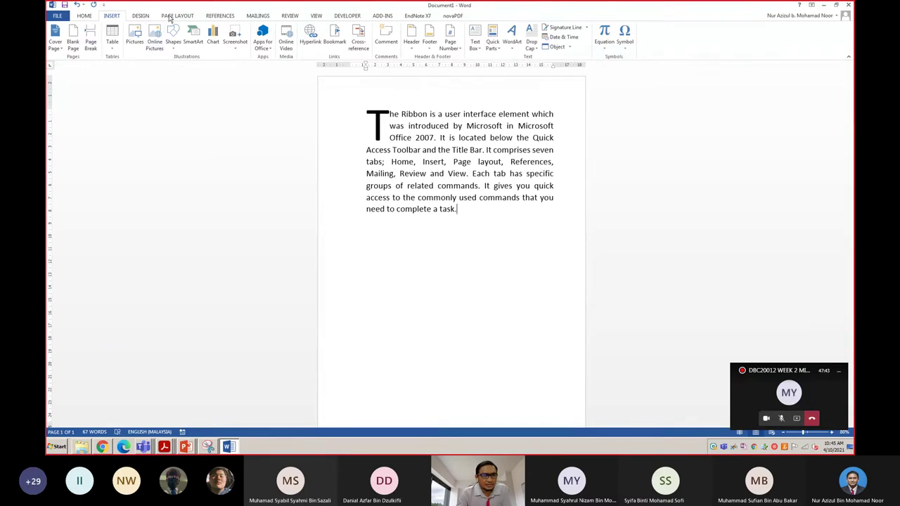
Browse the Design tab's Themes gallery without applying a theme, then show the Page Layout ribbon.
{"action": "left_click", "coordinate": [141, 17]}
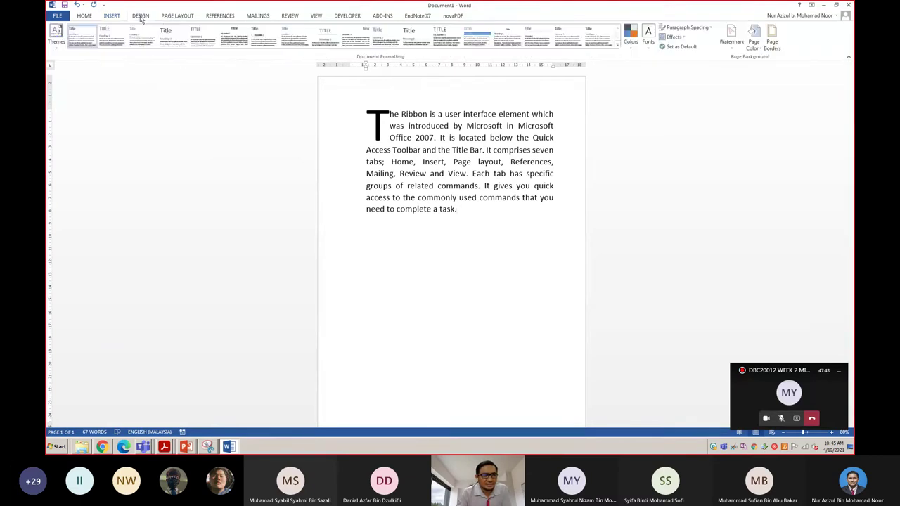
{"action": "left_click", "coordinate": [176, 16]}
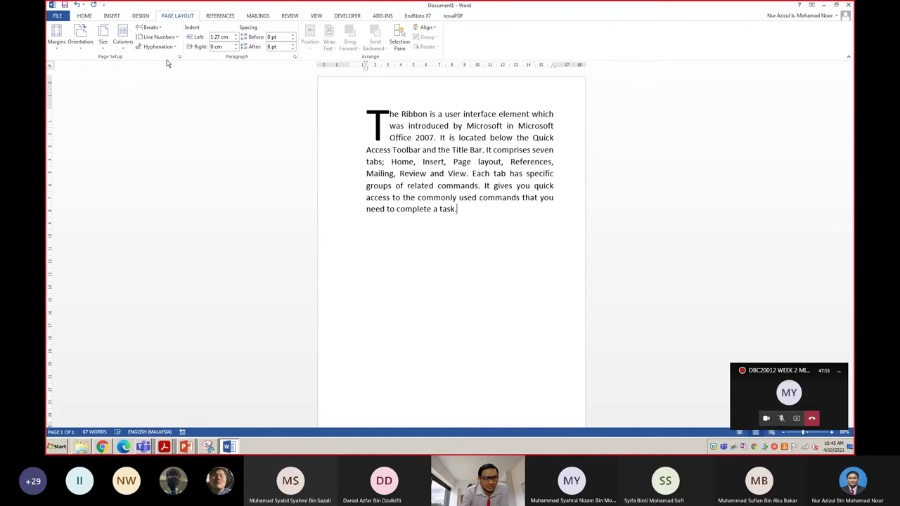
{"action": "key", "text": "alt+Tab"}
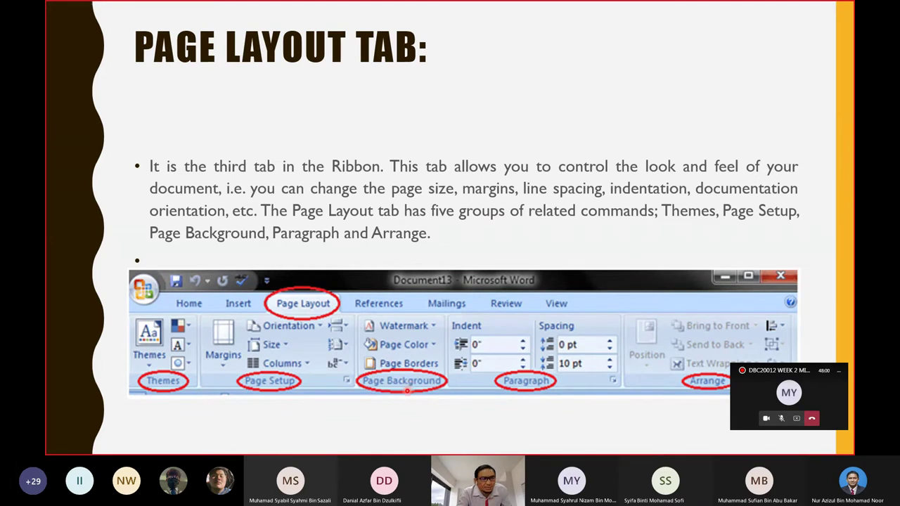
{"action": "key", "text": "alt+Tab"}
{"action": "left_click", "coordinate": [143, 17]}
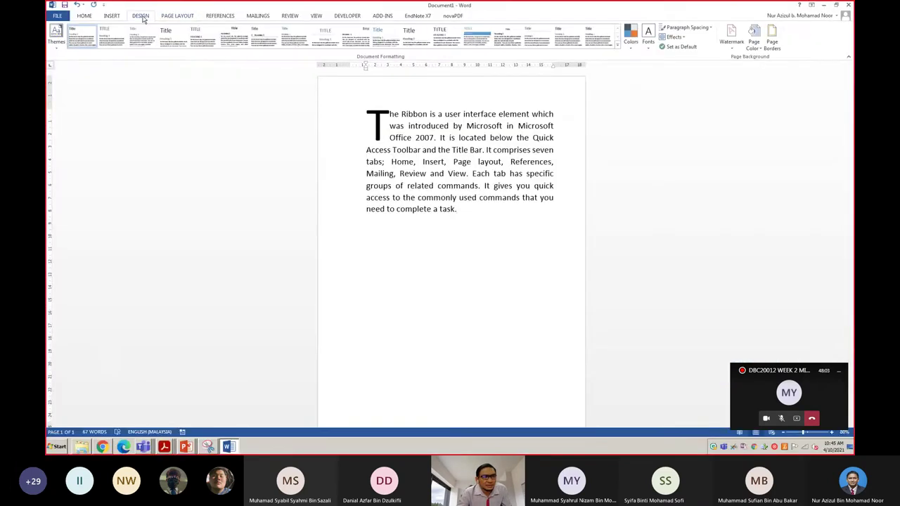
{"action": "left_click", "coordinate": [56, 35]}
{"action": "key", "text": "Escape"}
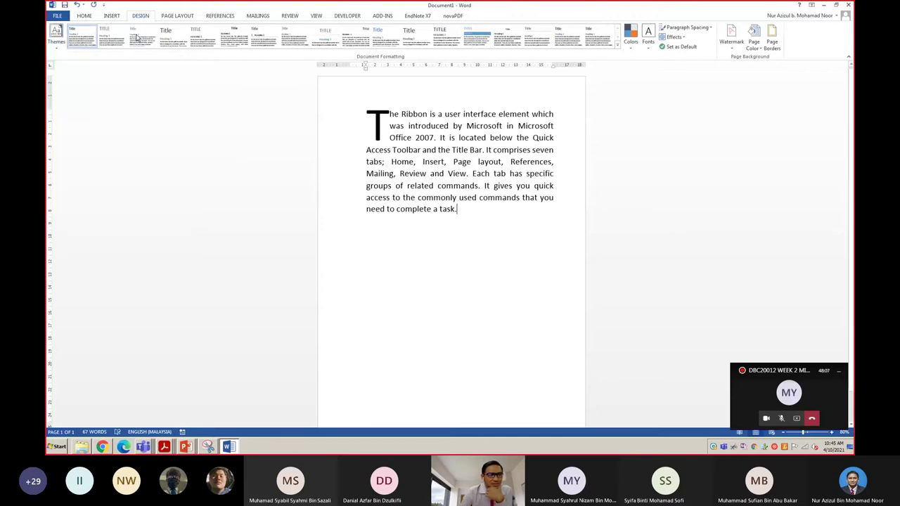
{"action": "left_click", "coordinate": [177, 16]}
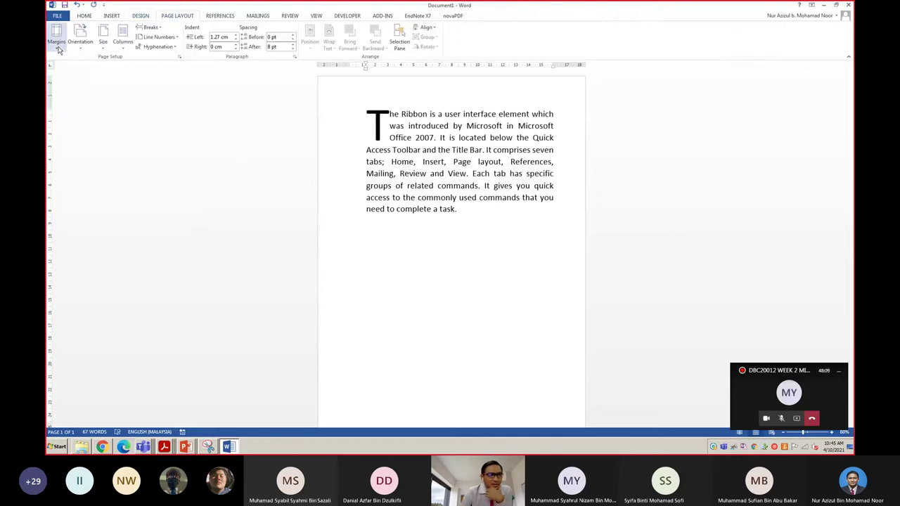
Apply Narrow 1.27 cm page margins and drag the paragraph's left indent back to 0 cm.
{"action": "left_click", "coordinate": [58, 42]}
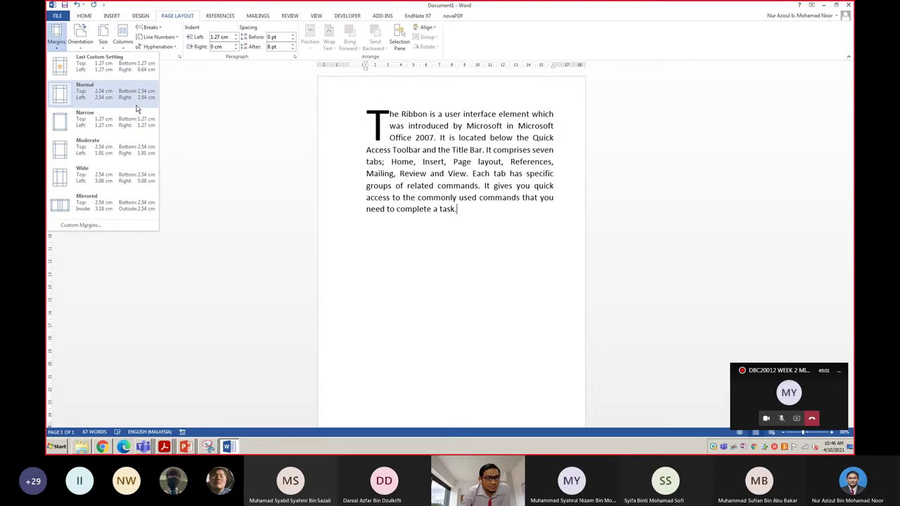
{"action": "left_click", "coordinate": [101, 122]}
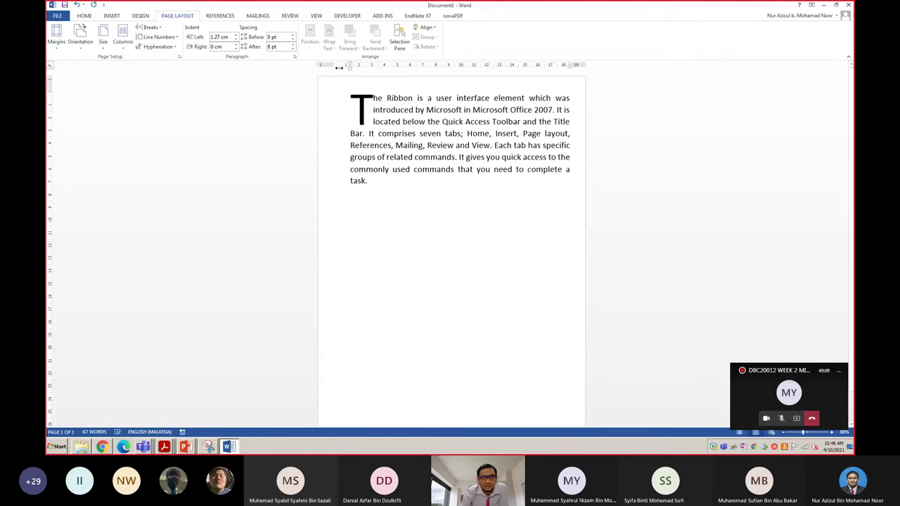
{"action": "left_click_drag", "start_coordinate": [349, 69], "coordinate": [335, 79]}
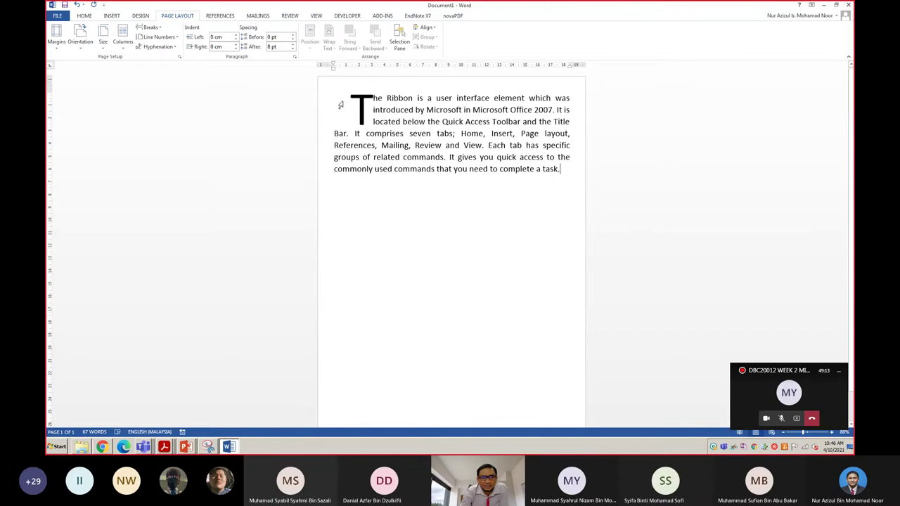
Open the Custom Margins page setup and cancel it without making changes.
{"action": "left_click", "coordinate": [58, 54]}
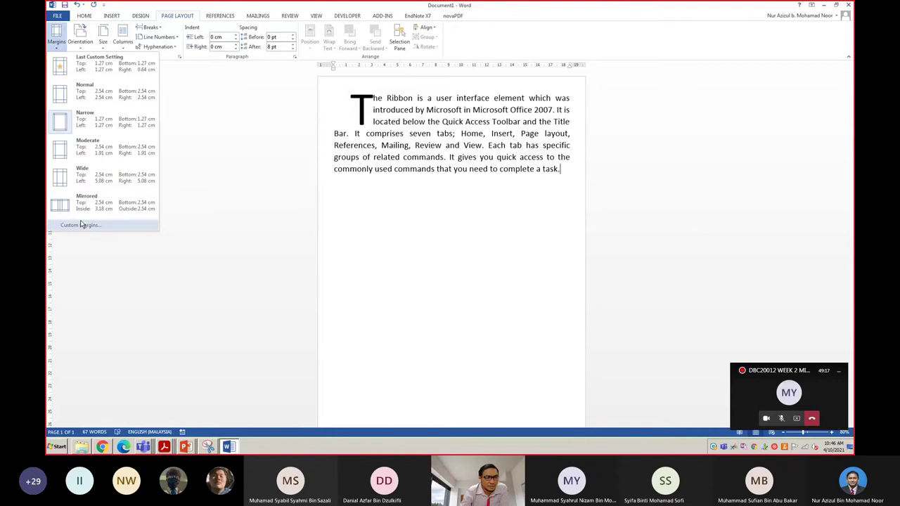
{"action": "left_click", "coordinate": [80, 226]}
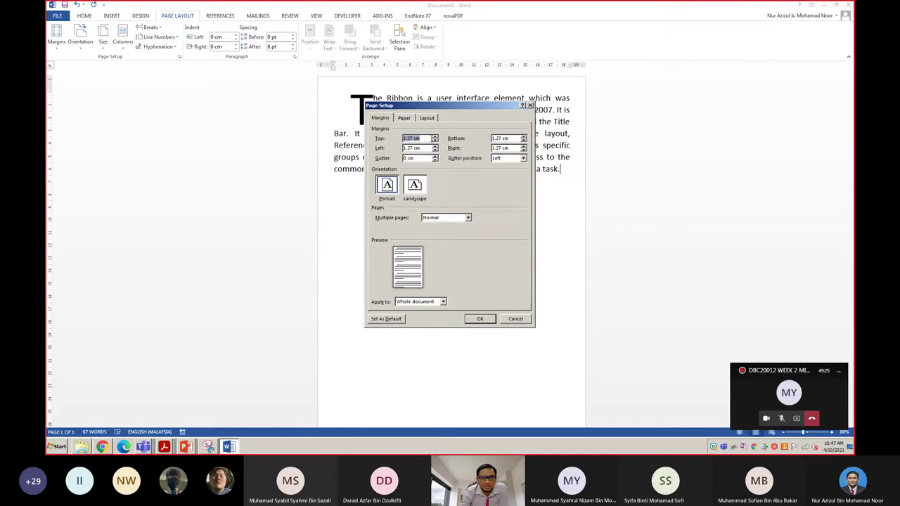
{"action": "left_click", "coordinate": [514, 320]}
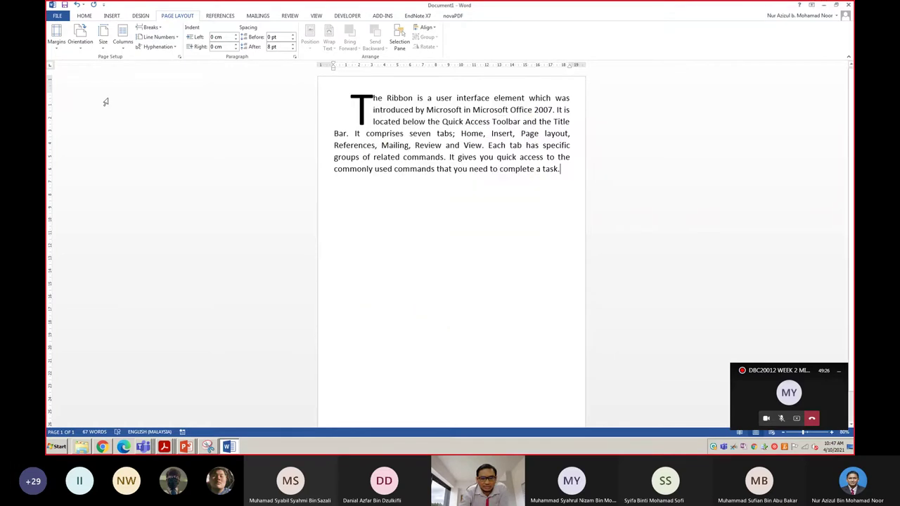
Turn the page to Landscape orientation, then return it to Portrait.
{"action": "left_click", "coordinate": [56, 38]}
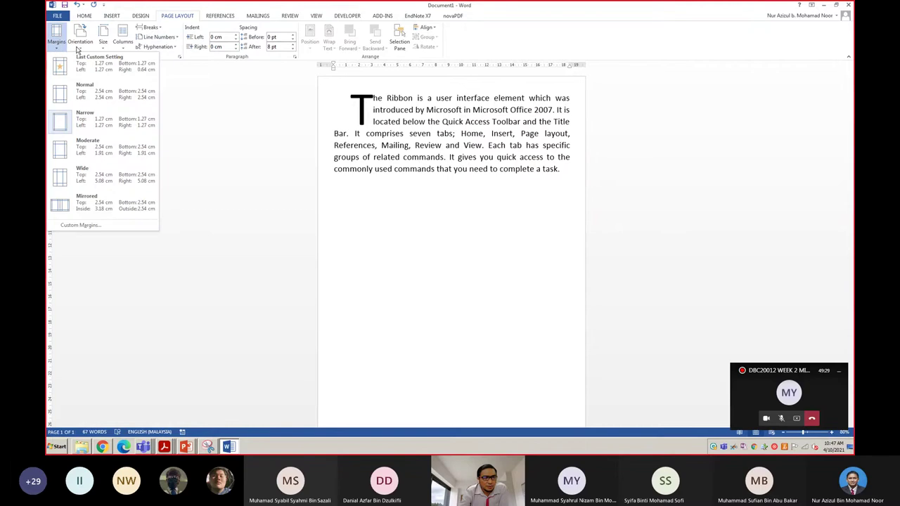
{"action": "left_click", "coordinate": [79, 51]}
{"action": "left_click", "coordinate": [79, 51]}
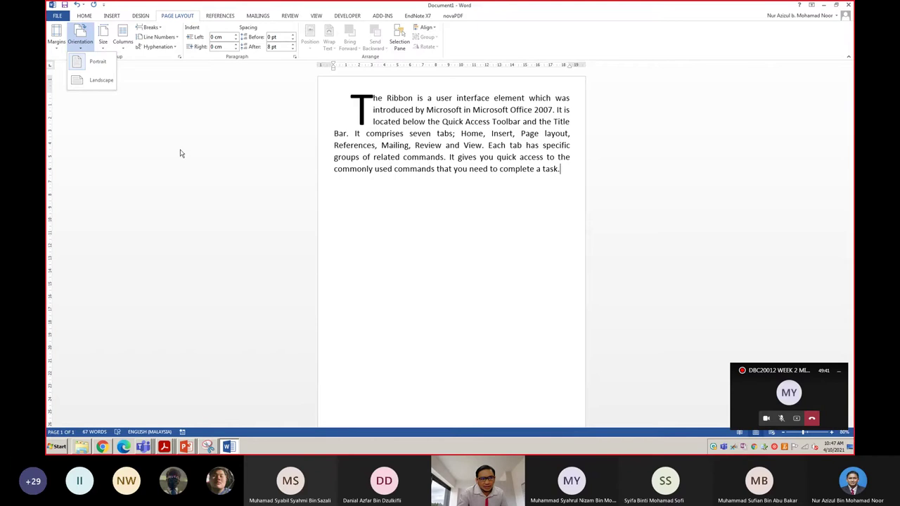
{"action": "left_click", "coordinate": [105, 88]}
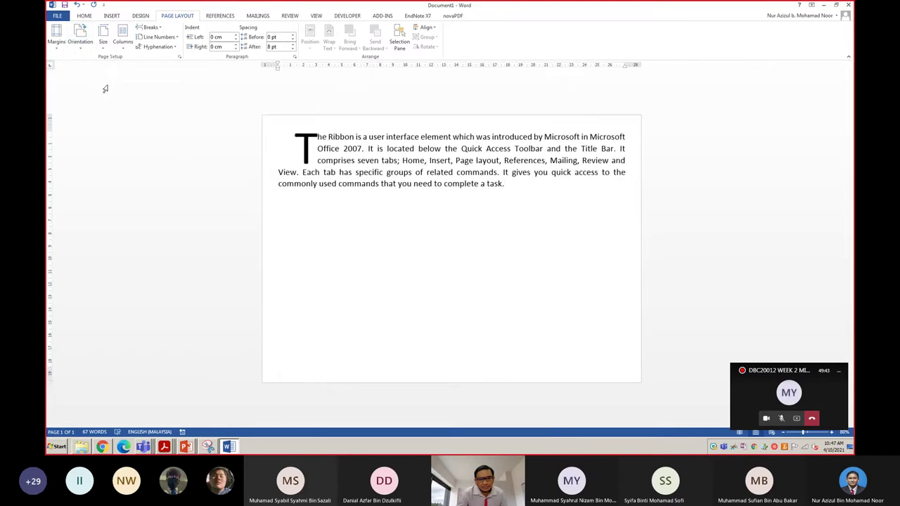
{"action": "left_click", "coordinate": [82, 48]}
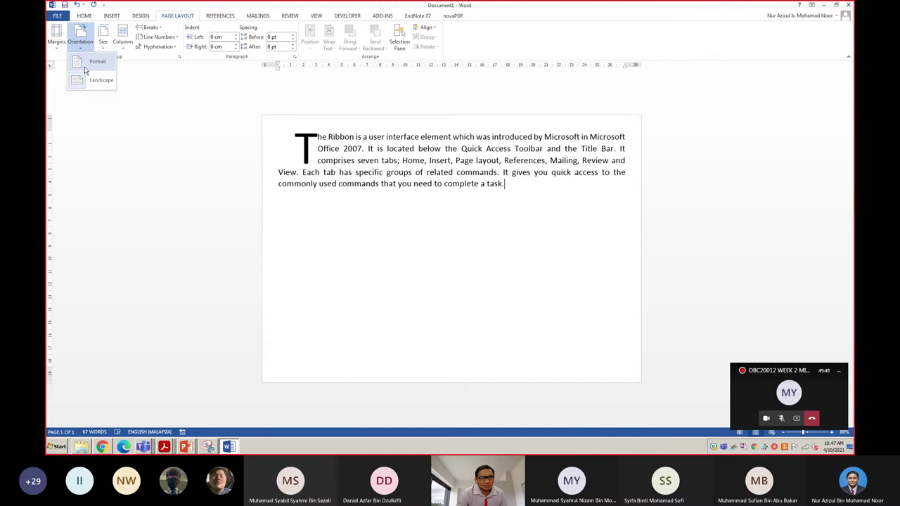
{"action": "left_click", "coordinate": [86, 67]}
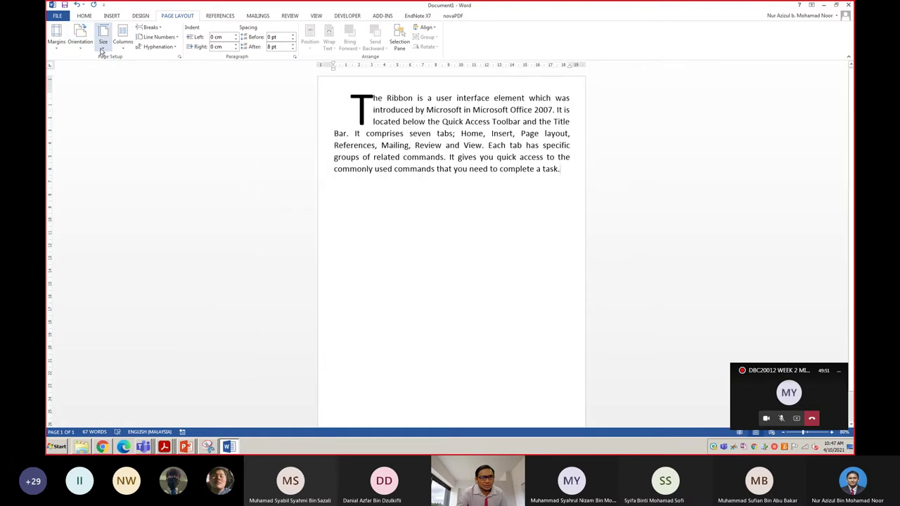
Switch the paper size to A5, then A4, then back to A5.
{"action": "left_click", "coordinate": [102, 48]}
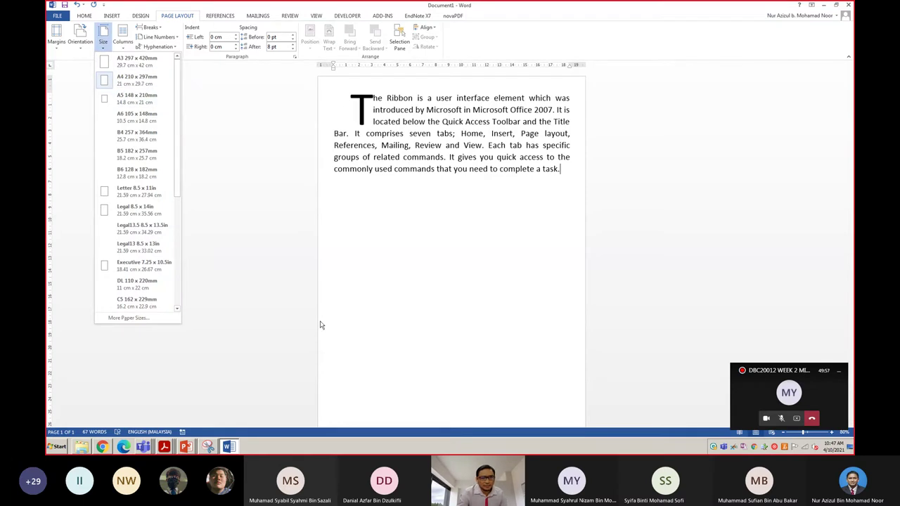
{"action": "left_click", "coordinate": [134, 101]}
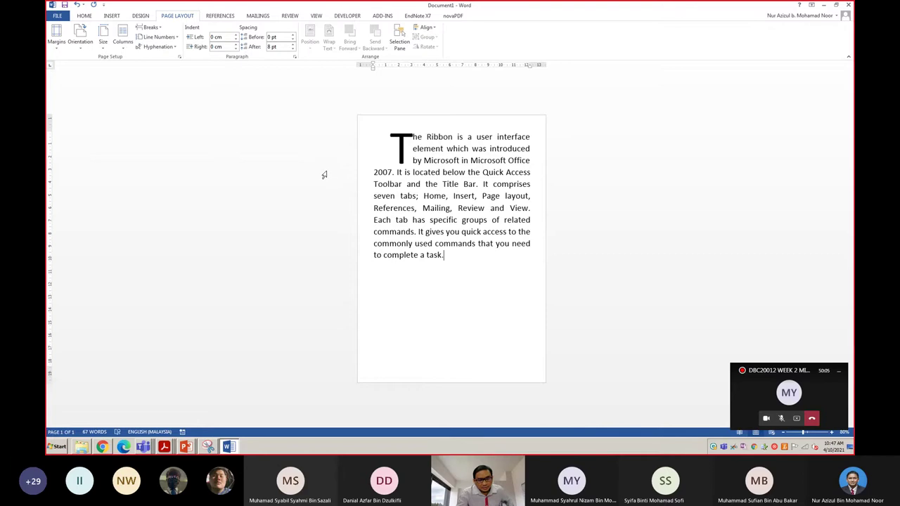
{"action": "scroll", "coordinate": [323, 171], "scroll_direction": "up", "scroll_amount": 4}
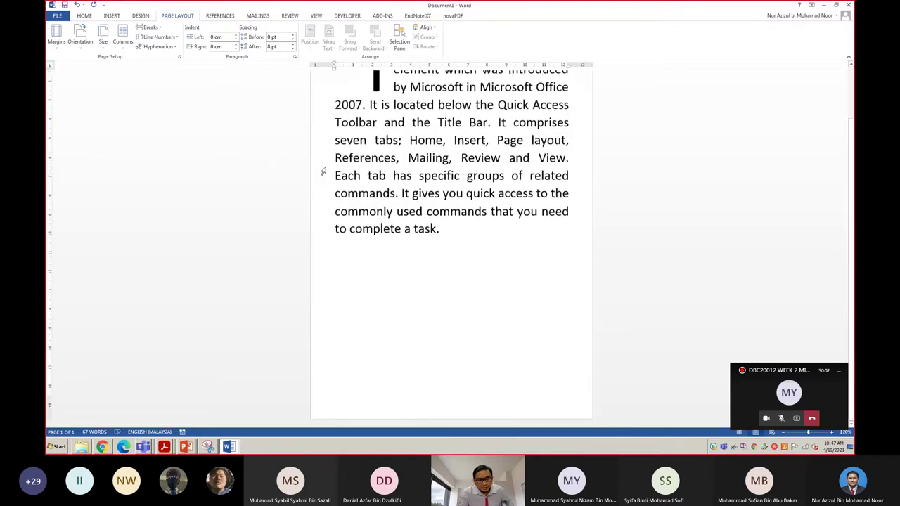
{"action": "left_click", "coordinate": [103, 35]}
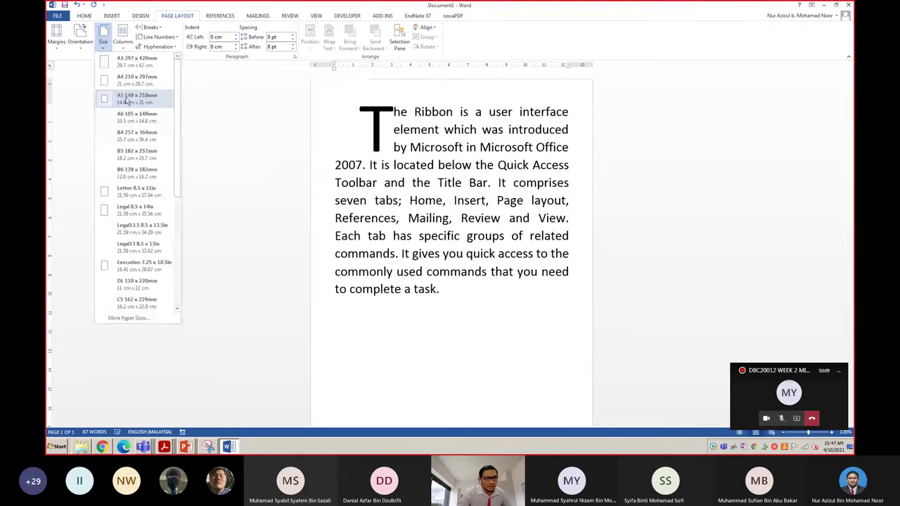
{"action": "left_click", "coordinate": [137, 79]}
{"action": "left_click", "coordinate": [103, 35]}
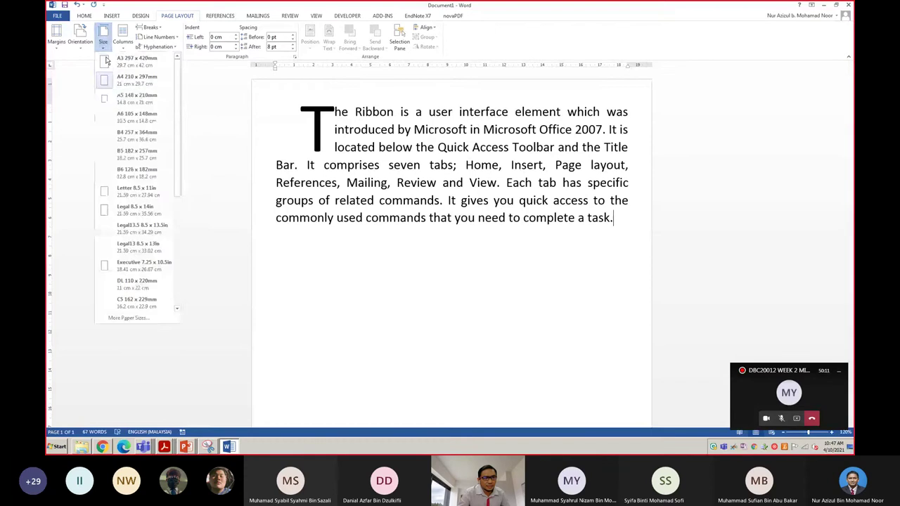
{"action": "left_click", "coordinate": [113, 97]}
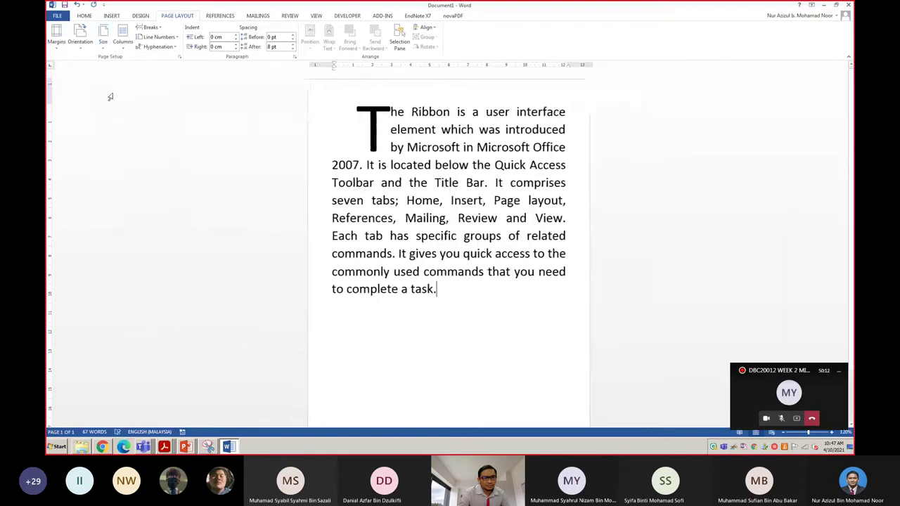
Enlarge the paper, finishing on A3 (297 × 420 mm).
{"action": "left_click", "coordinate": [104, 46]}
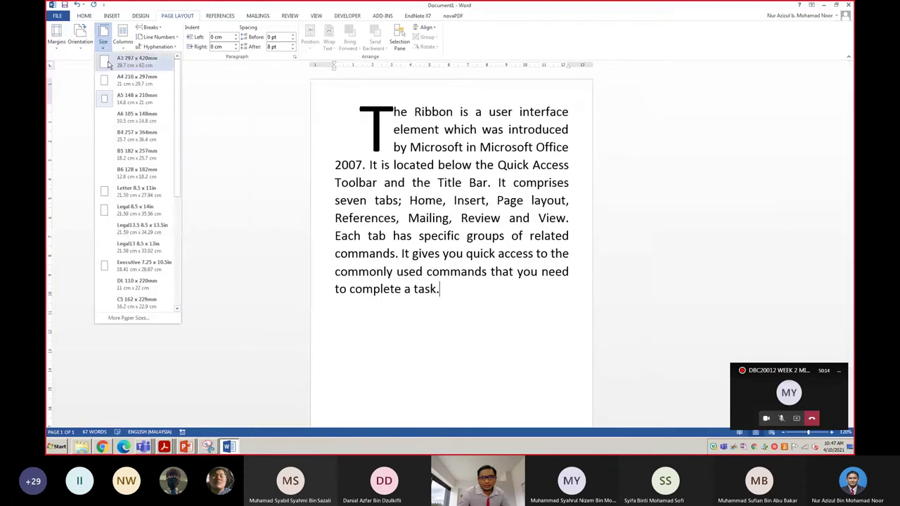
{"action": "left_click", "coordinate": [109, 64]}
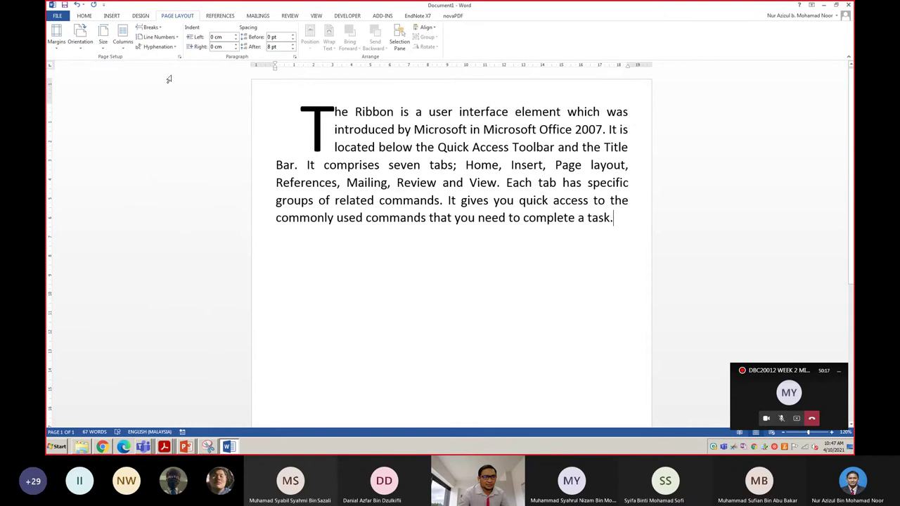
{"action": "left_click", "coordinate": [103, 47]}
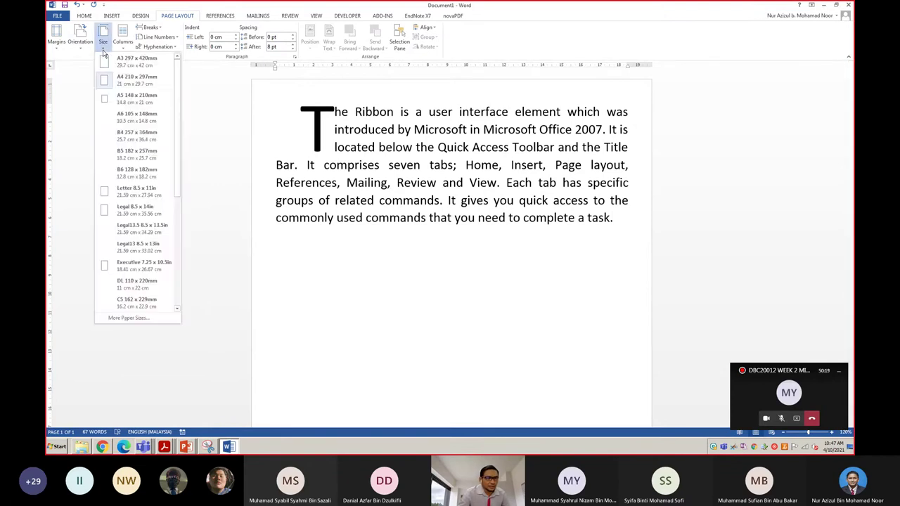
{"action": "left_click", "coordinate": [135, 67]}
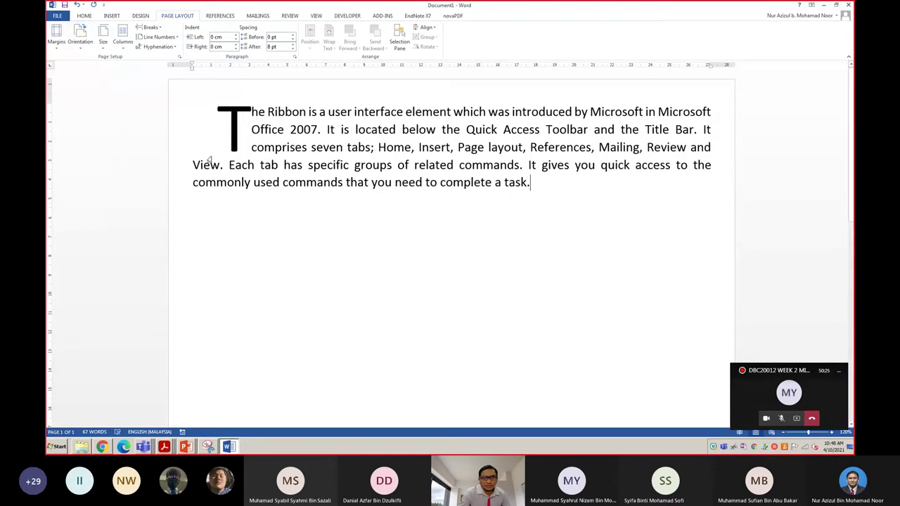
Choose A4 210 × 297 mm from the Size list, shrinking the page from A3.
{"action": "scroll", "coordinate": [301, 189], "scroll_direction": "down", "scroll_amount": 10}
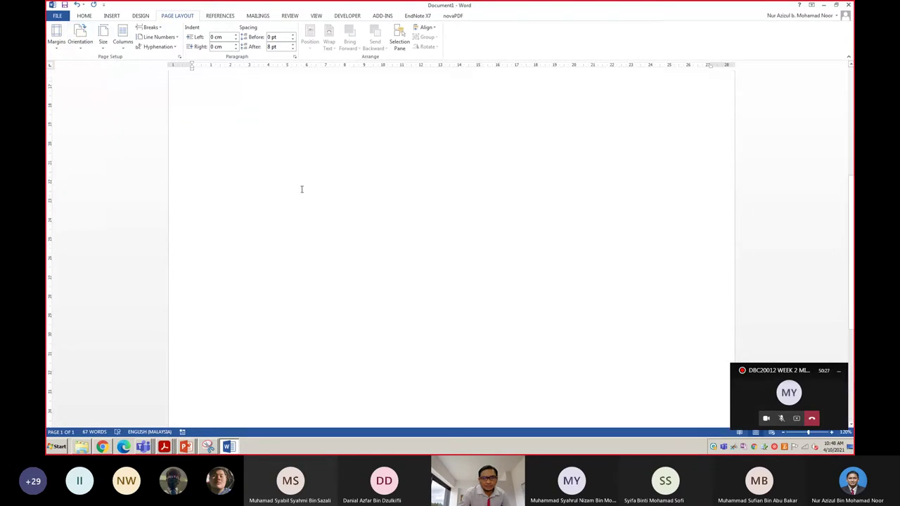
{"action": "scroll", "coordinate": [302, 190], "scroll_direction": "down", "scroll_amount": 10}
{"action": "scroll", "coordinate": [302, 189], "scroll_direction": "down", "scroll_amount": 4}
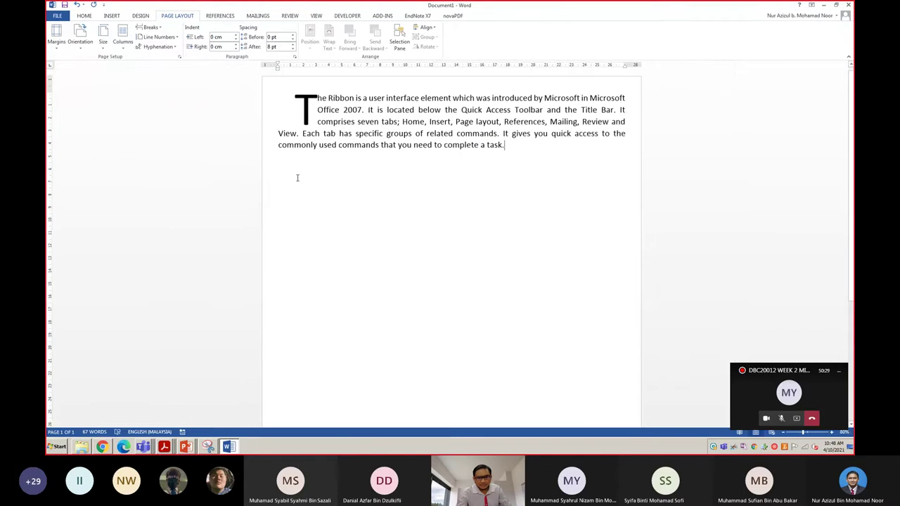
{"action": "scroll", "coordinate": [298, 178], "scroll_direction": "down", "scroll_amount": 3}
{"action": "scroll", "coordinate": [298, 177], "scroll_direction": "down", "scroll_amount": 2}
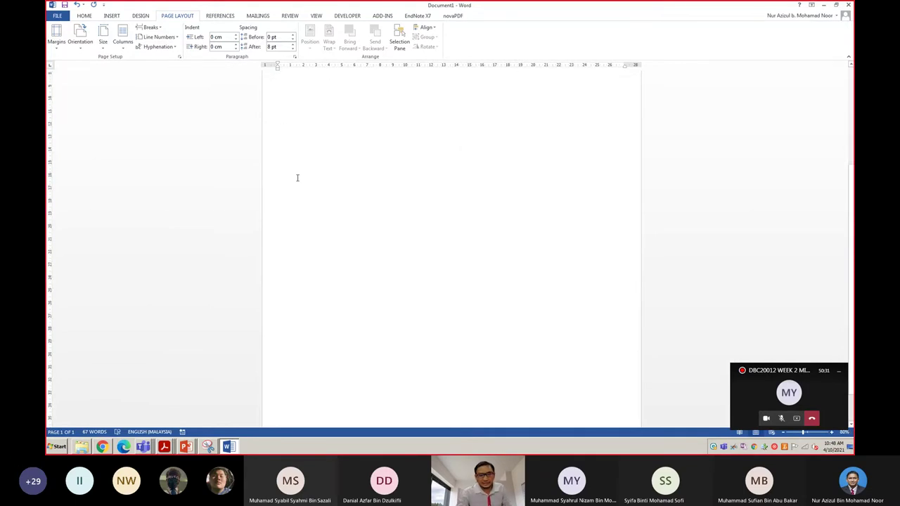
{"action": "scroll", "coordinate": [298, 176], "scroll_direction": "up", "scroll_amount": 5}
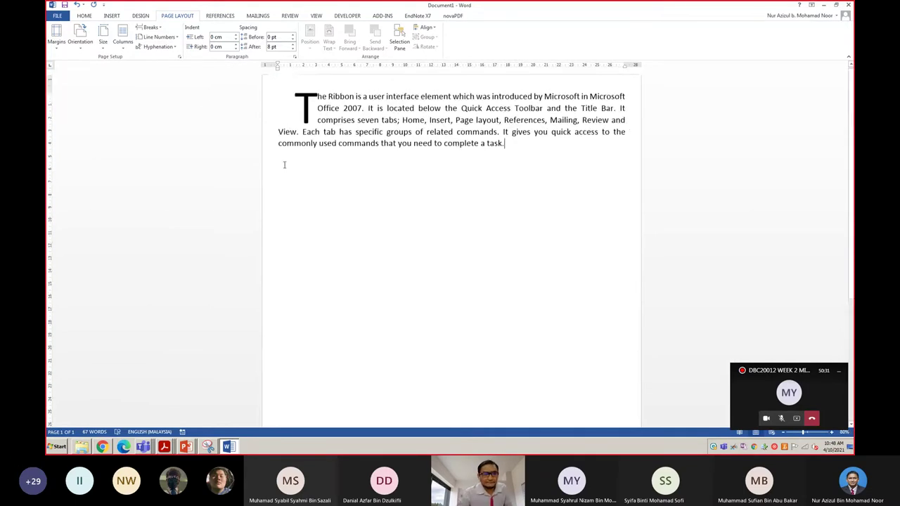
{"action": "left_click", "coordinate": [106, 45]}
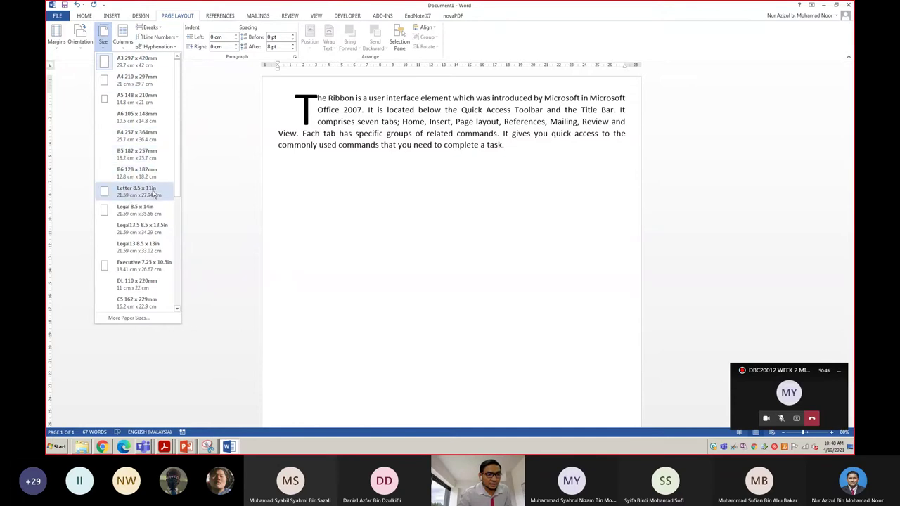
{"action": "scroll", "coordinate": [156, 197], "scroll_direction": "down", "scroll_amount": 2}
{"action": "scroll", "coordinate": [159, 198], "scroll_direction": "up", "scroll_amount": 2}
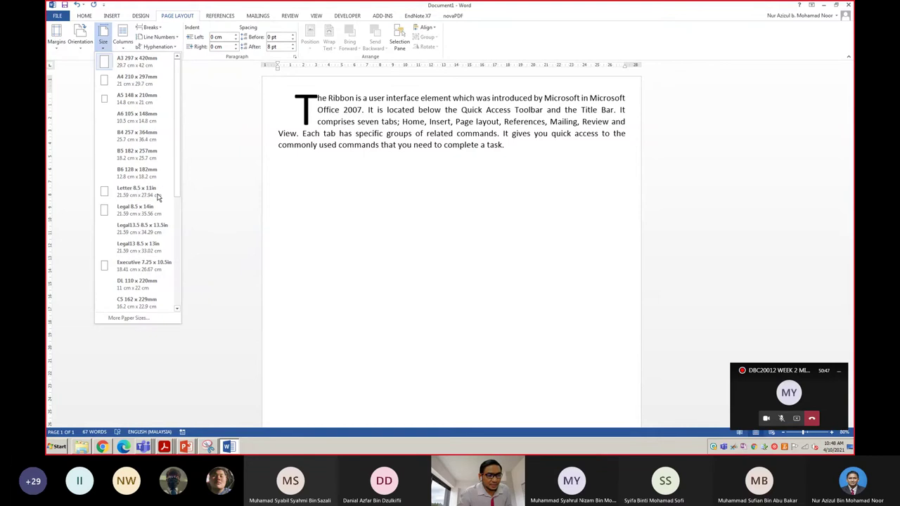
{"action": "left_click", "coordinate": [129, 84]}
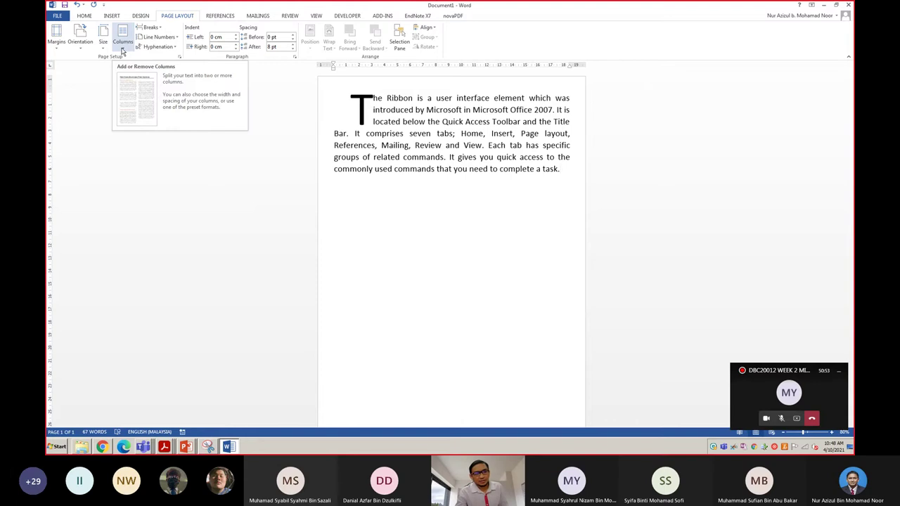
Select the whole Ribbon paragraph and set it in Two columns, breaking after 'Page'.
{"action": "double_click", "coordinate": [361, 109]}
{"action": "left_click", "coordinate": [433, 123]}
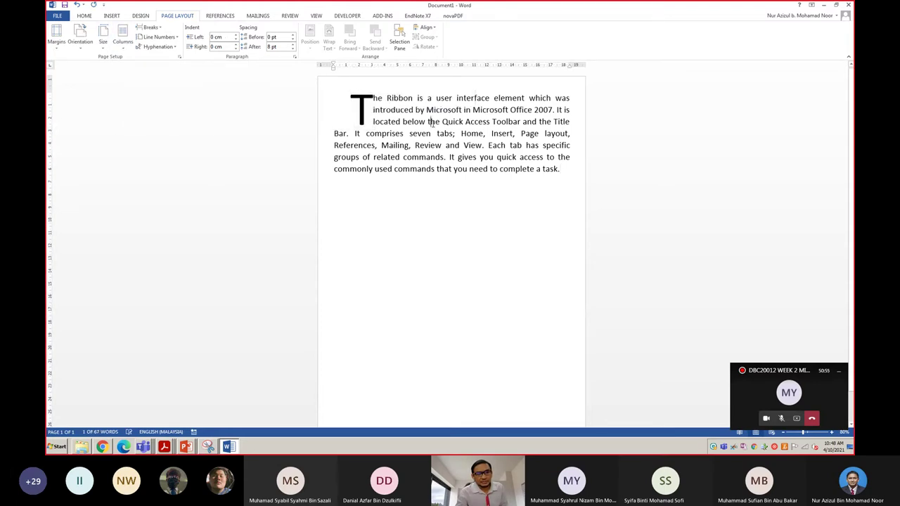
{"action": "triple_click", "coordinate": [433, 123]}
{"action": "left_click", "coordinate": [123, 47]}
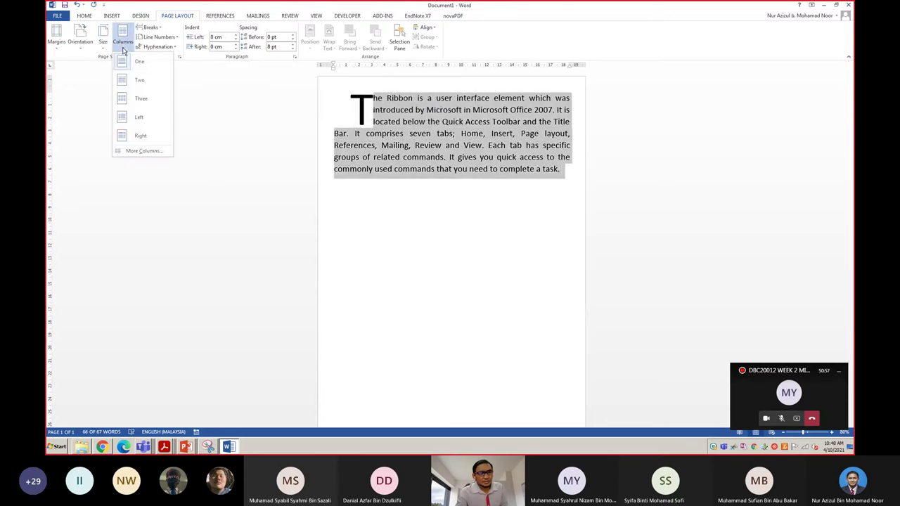
{"action": "left_click", "coordinate": [140, 80]}
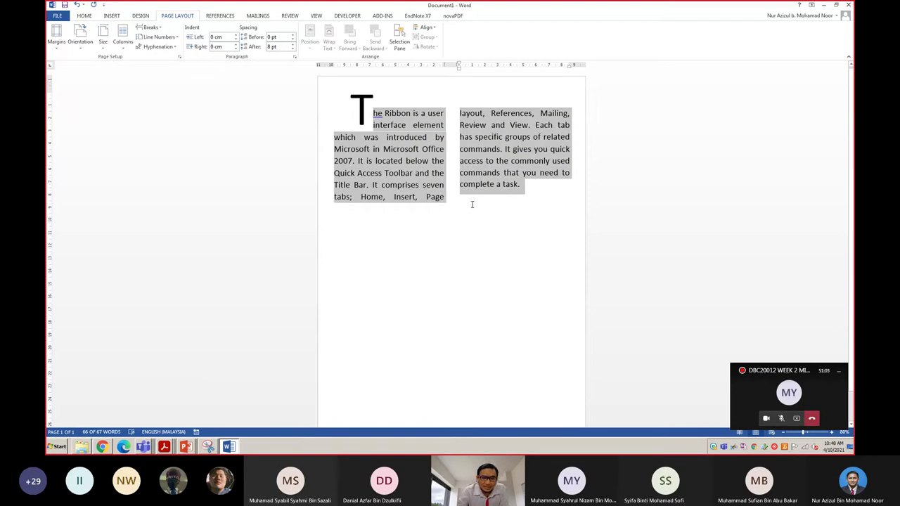
{"action": "left_click", "coordinate": [509, 224]}
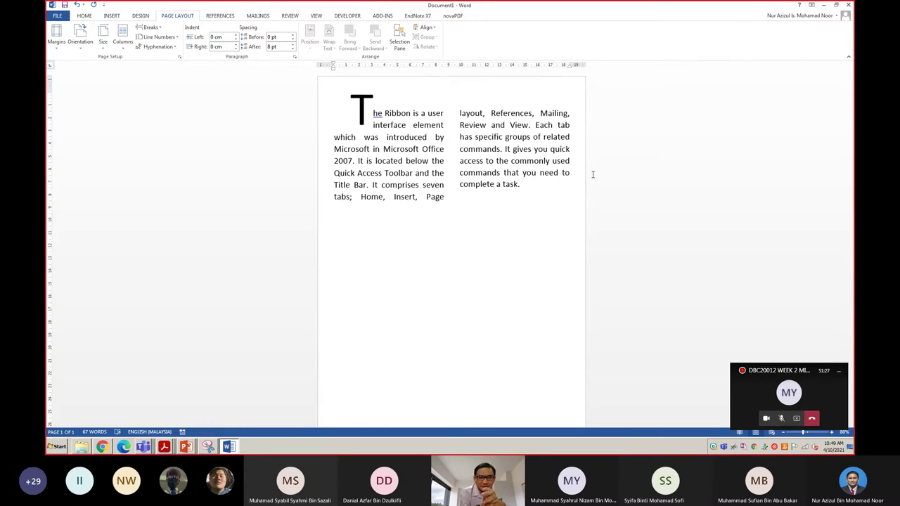
Check the drop-cap options and spelling suggestions for 'he', dismissing them unchanged.
{"action": "right_click", "coordinate": [371, 110]}
{"action": "key", "text": "Escape"}
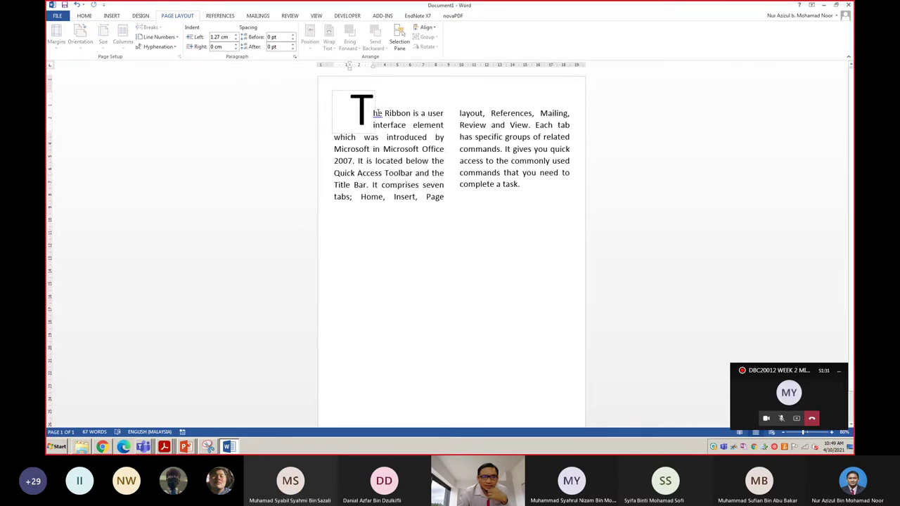
{"action": "right_click", "coordinate": [380, 118]}
{"action": "key", "text": "Escape"}
{"action": "right_click", "coordinate": [379, 118]}
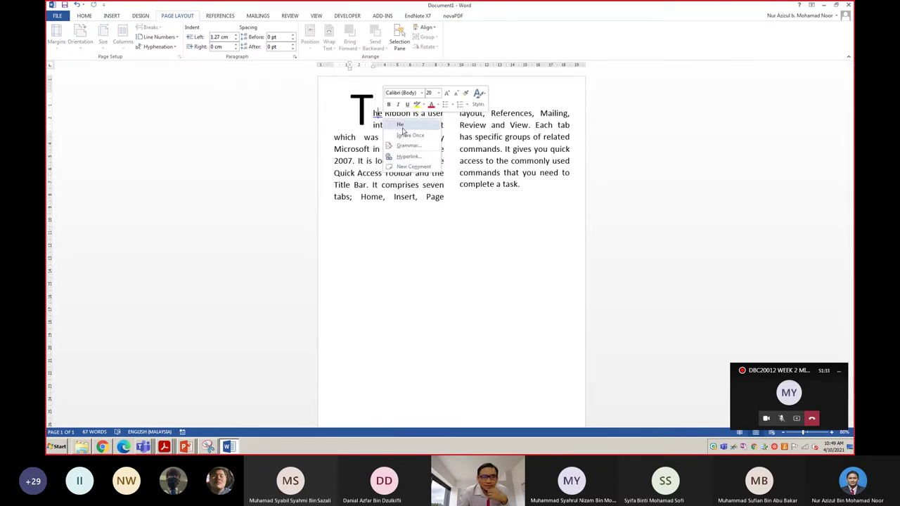
{"action": "left_click", "coordinate": [561, 185]}
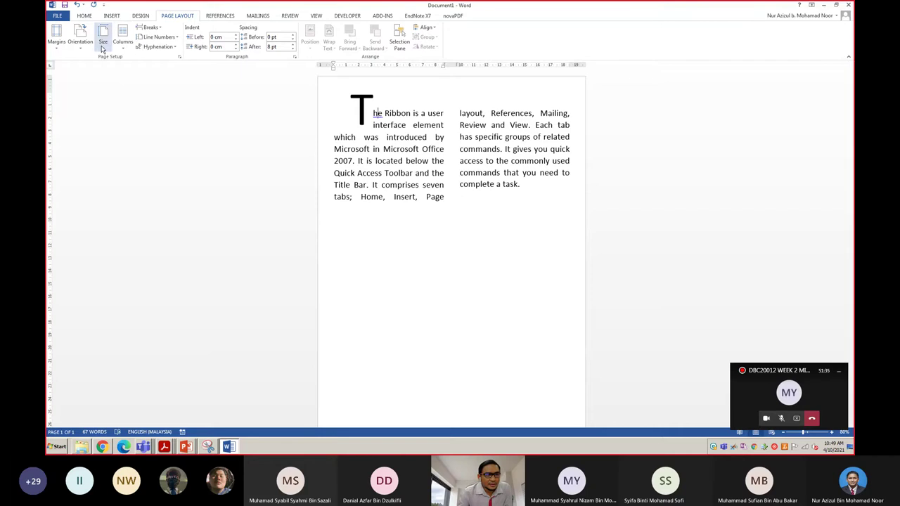
Try Three and Left column layouts, then settle on Right (wide left, narrow right).
{"action": "left_click", "coordinate": [122, 43]}
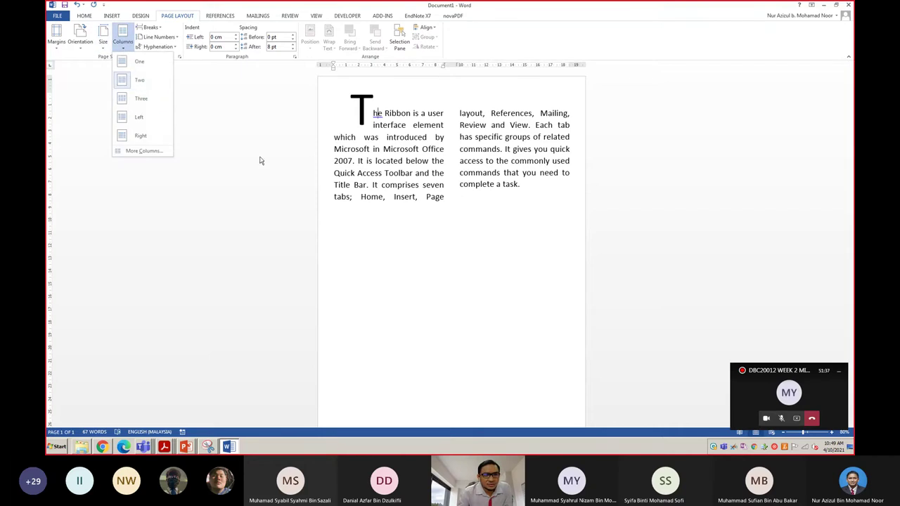
{"action": "left_click", "coordinate": [143, 98]}
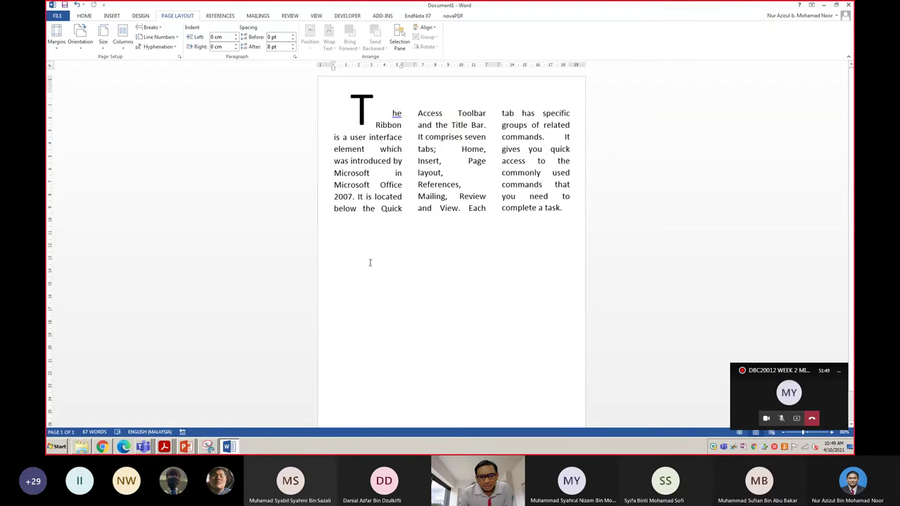
{"action": "left_click", "coordinate": [123, 41]}
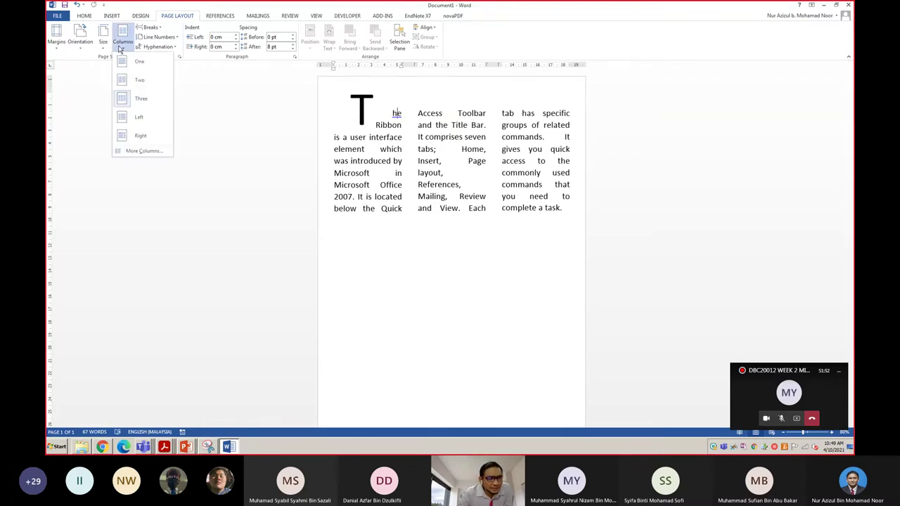
{"action": "left_click", "coordinate": [127, 116]}
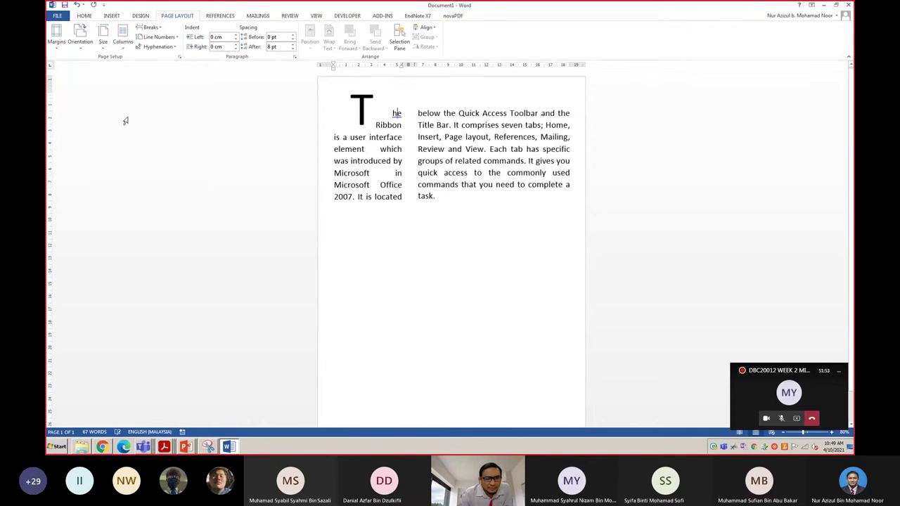
{"action": "left_click", "coordinate": [122, 40]}
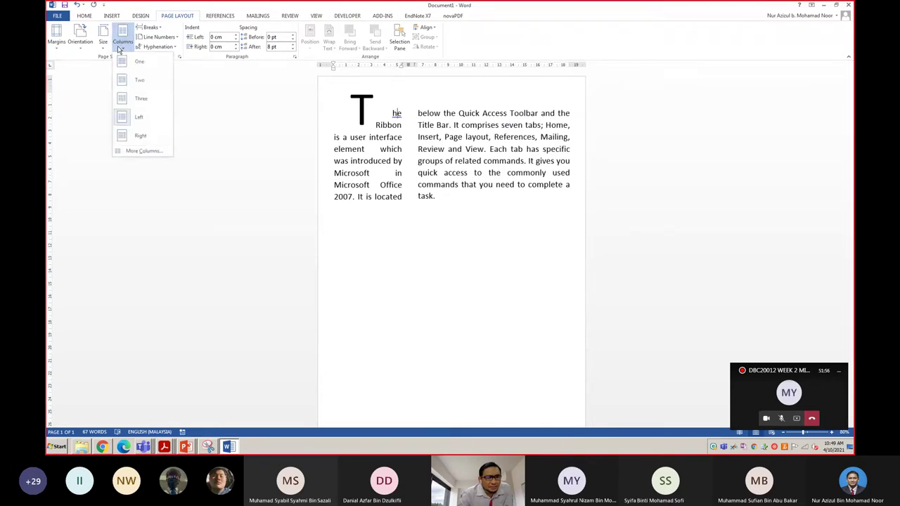
{"action": "left_click", "coordinate": [140, 135]}
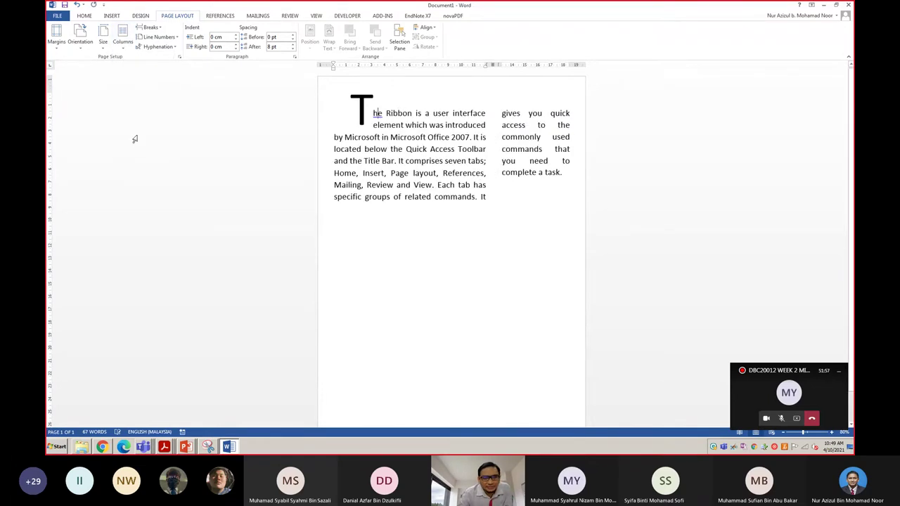
{"action": "left_click", "coordinate": [123, 43]}
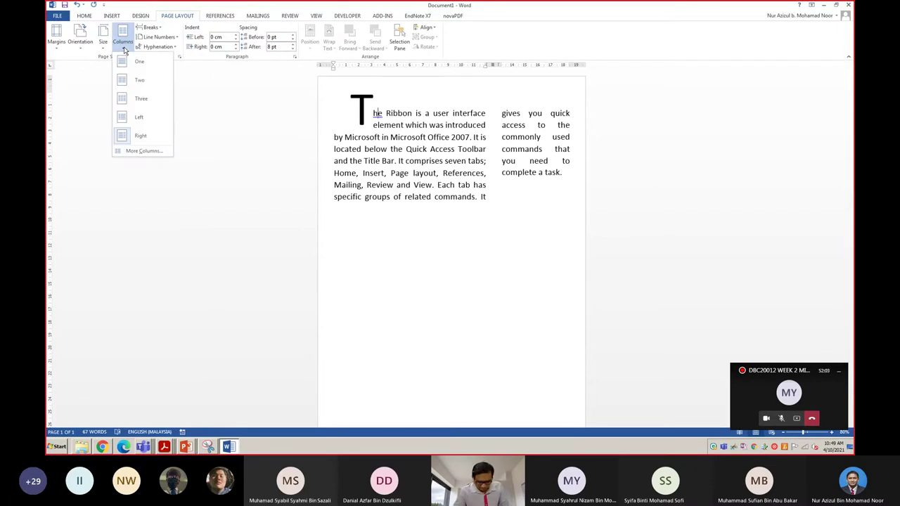
{"action": "left_click", "coordinate": [123, 37]}
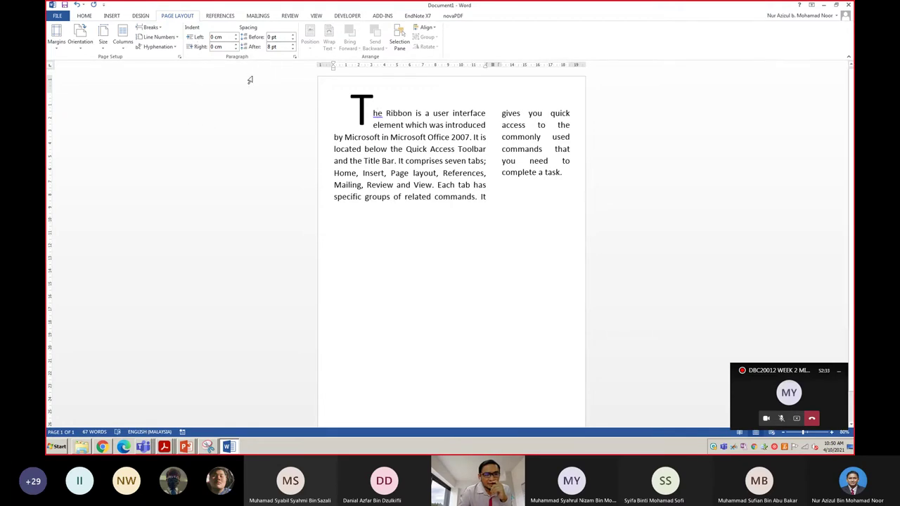
Raise the paragraph's left indent step by step to 1.5 cm.
{"action": "left_click", "coordinate": [235, 35]}
{"action": "left_click", "coordinate": [236, 35]}
{"action": "left_click", "coordinate": [236, 34]}
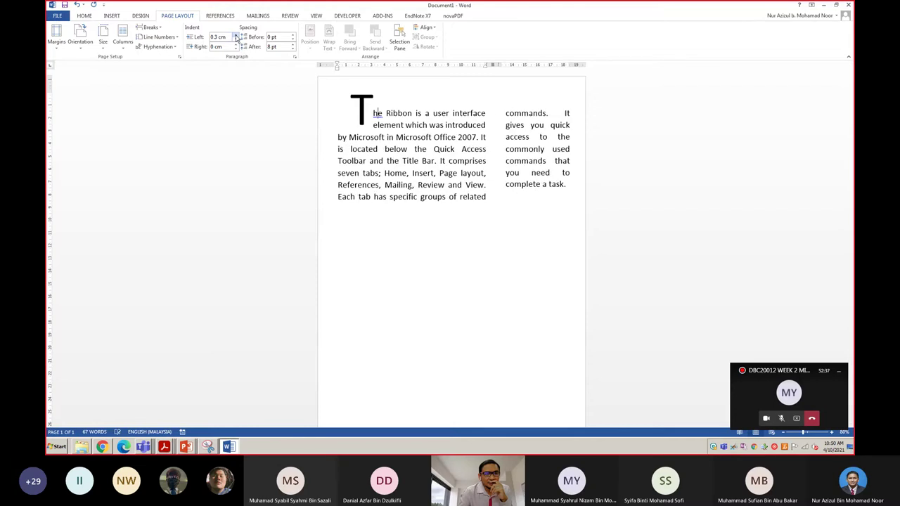
{"action": "left_click", "coordinate": [236, 34]}
{"action": "left_click", "coordinate": [236, 34]}
{"action": "left_click", "coordinate": [236, 35]}
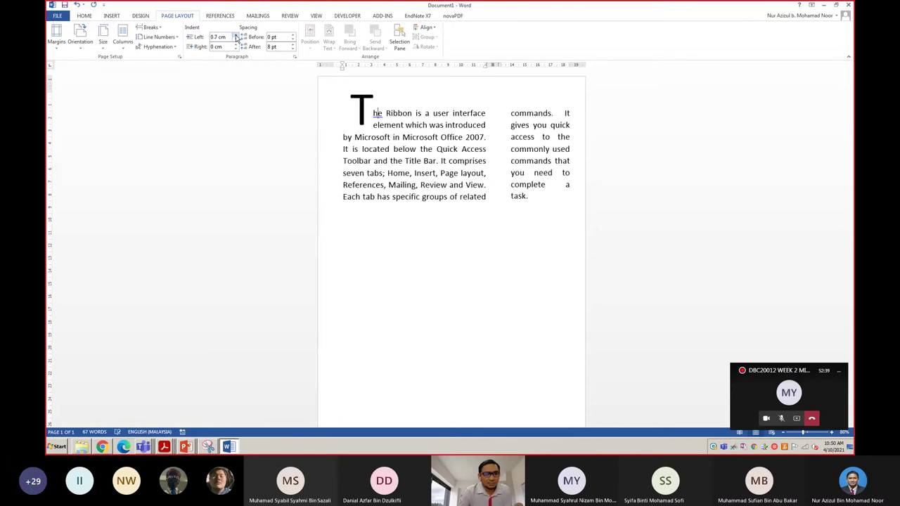
{"action": "left_click", "coordinate": [236, 34]}
{"action": "left_click", "coordinate": [236, 34]}
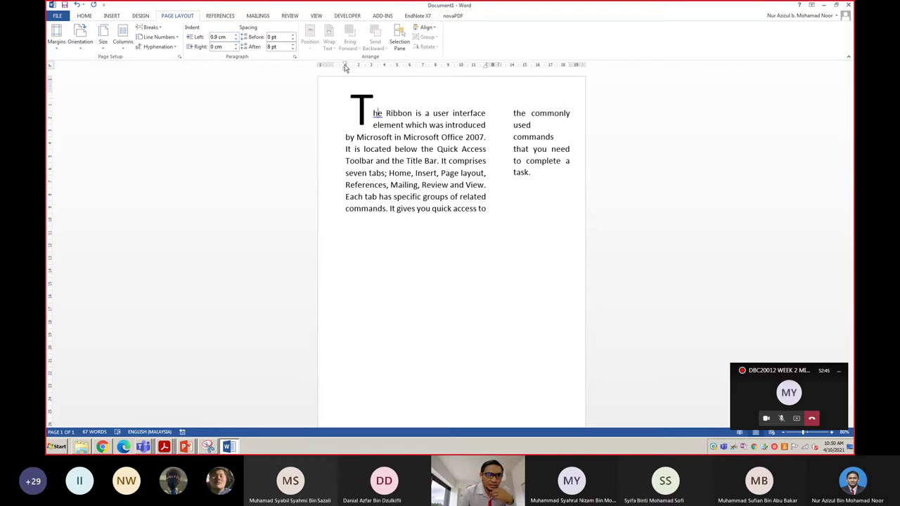
{"action": "left_click", "coordinate": [236, 35]}
{"action": "left_click", "coordinate": [237, 34]}
{"action": "left_click", "coordinate": [236, 35]}
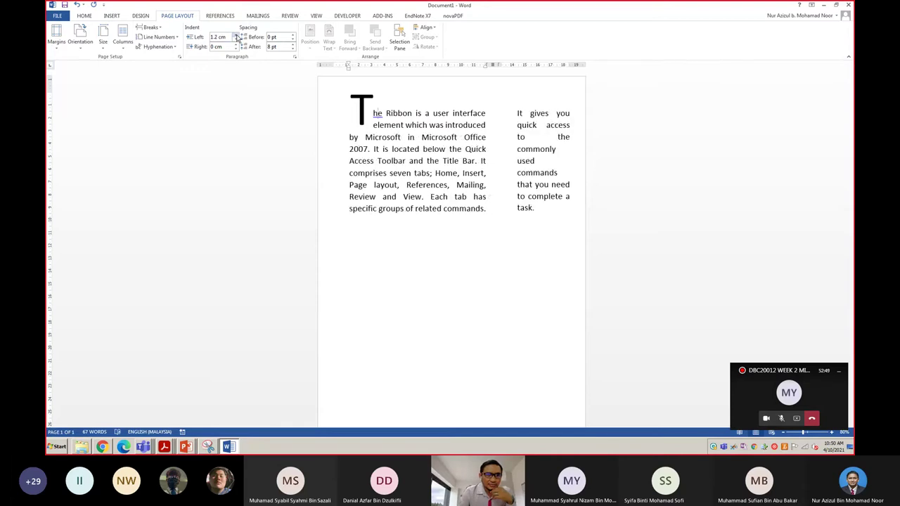
{"action": "left_click", "coordinate": [236, 35]}
{"action": "left_click", "coordinate": [236, 35]}
{"action": "left_click", "coordinate": [236, 35]}
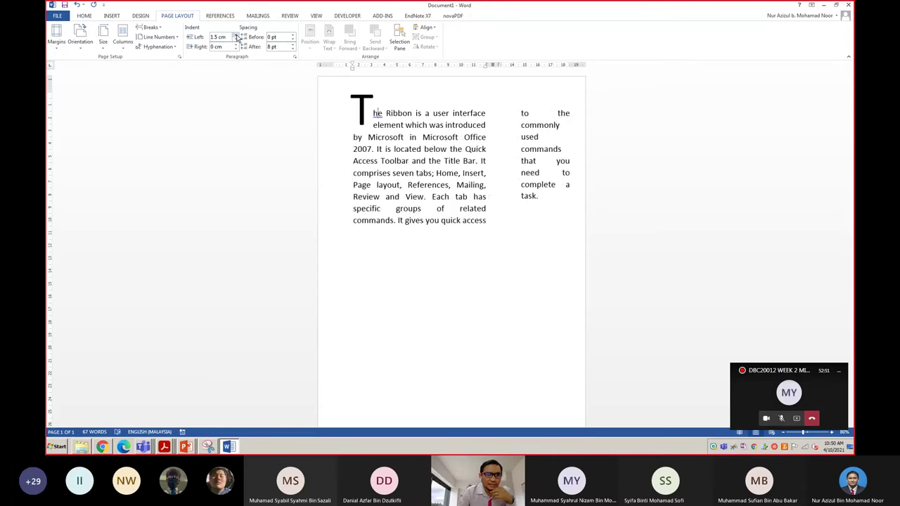
Set the paragraph's right indent to 0.8 cm.
{"action": "left_click", "coordinate": [237, 45]}
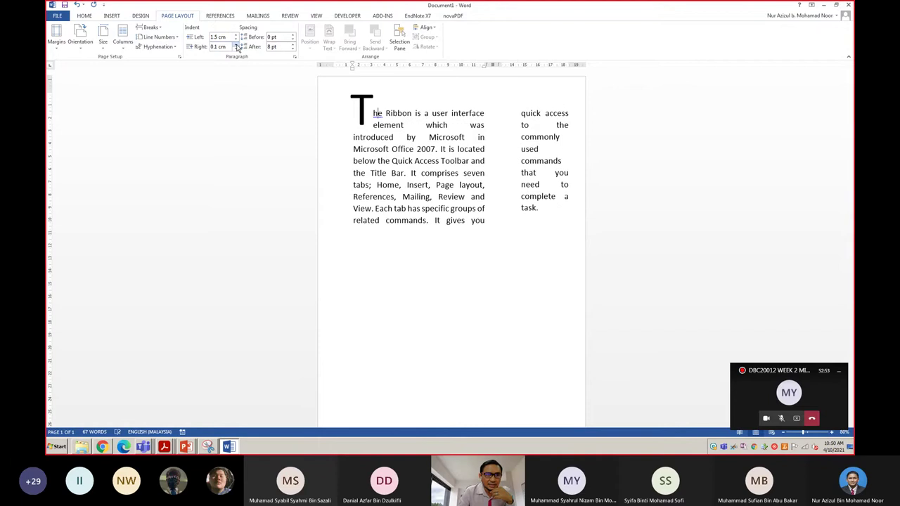
{"action": "left_click", "coordinate": [237, 44]}
{"action": "left_click", "coordinate": [237, 44]}
{"action": "left_click", "coordinate": [237, 45]}
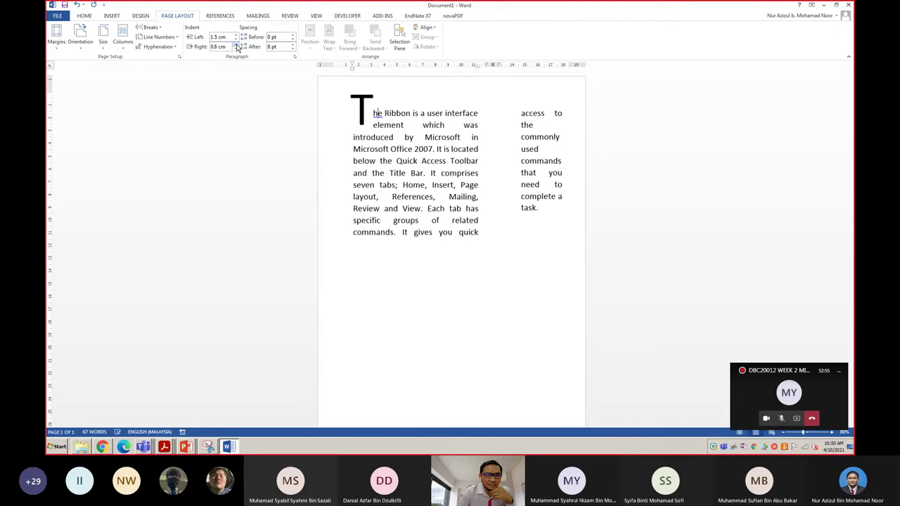
{"action": "left_click", "coordinate": [237, 44]}
{"action": "left_click", "coordinate": [237, 44]}
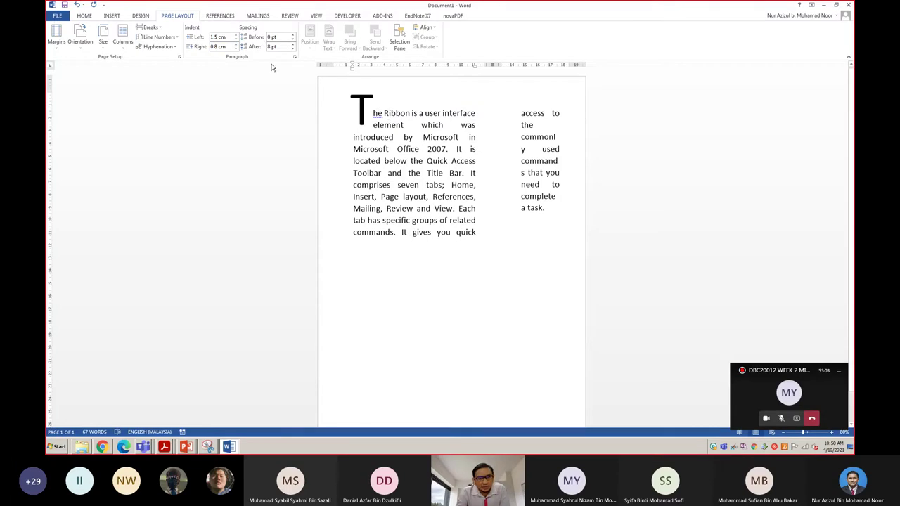
Set the paragraph spacing to 0 pt before and 36 pt after.
{"action": "left_click", "coordinate": [292, 37]}
{"action": "left_click", "coordinate": [292, 37]}
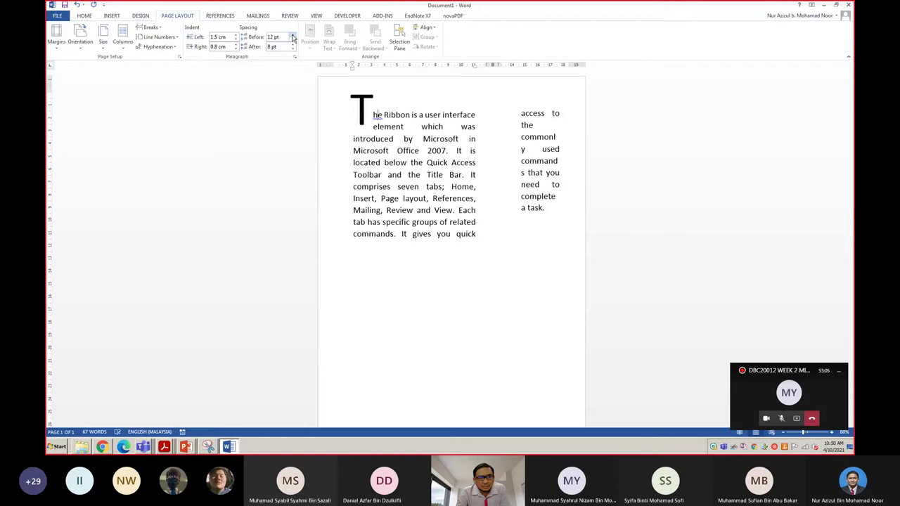
{"action": "left_click", "coordinate": [293, 37]}
{"action": "left_click", "coordinate": [293, 37]}
{"action": "left_click", "coordinate": [292, 36]}
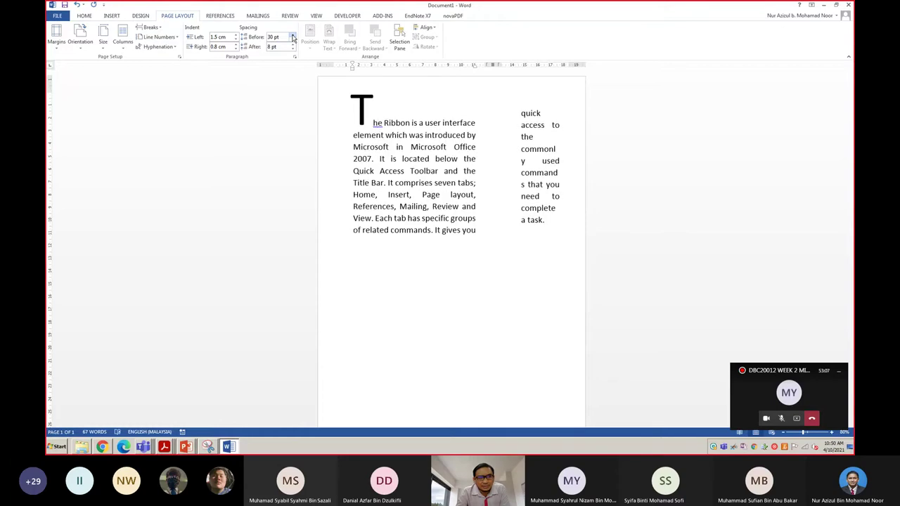
{"action": "left_click", "coordinate": [294, 40]}
{"action": "left_click", "coordinate": [293, 40]}
{"action": "left_click", "coordinate": [293, 40]}
{"action": "left_click", "coordinate": [293, 40]}
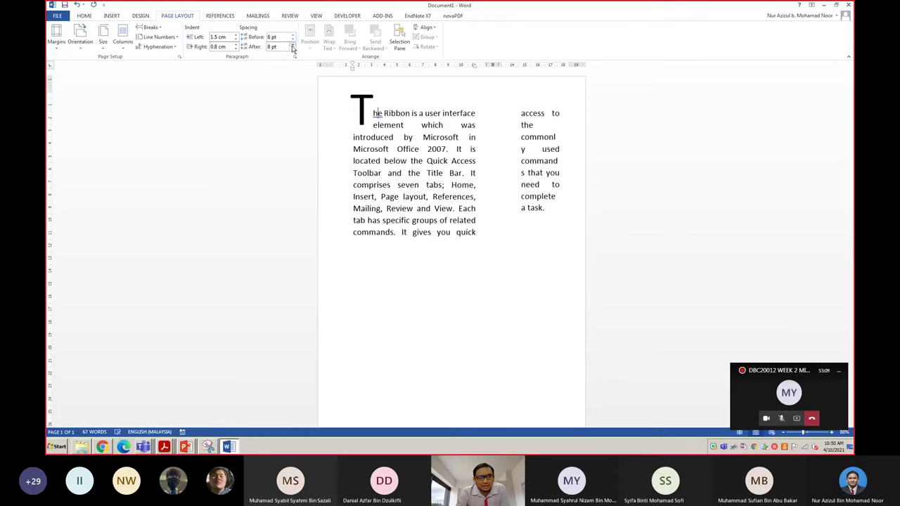
{"action": "left_click", "coordinate": [293, 44]}
{"action": "left_click", "coordinate": [293, 44]}
{"action": "left_click", "coordinate": [293, 44]}
{"action": "left_click", "coordinate": [293, 44]}
{"action": "left_click", "coordinate": [292, 40]}
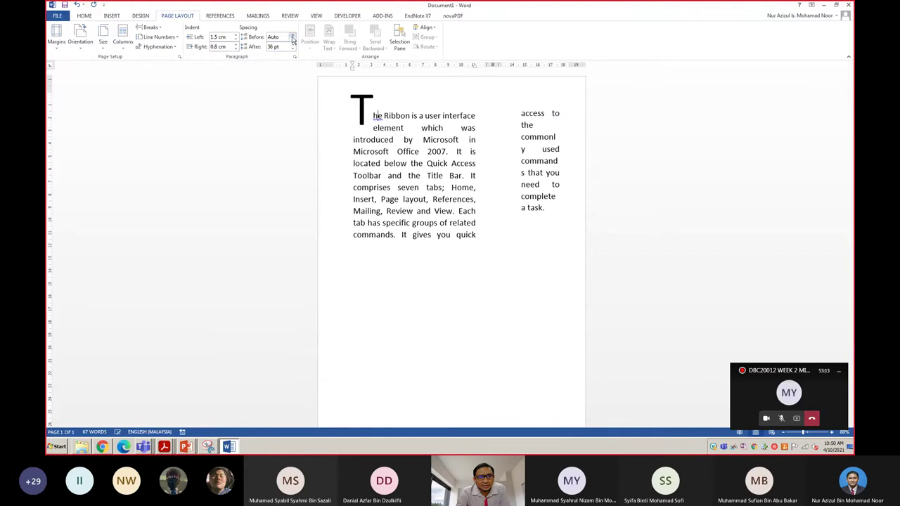
{"action": "left_click", "coordinate": [293, 38]}
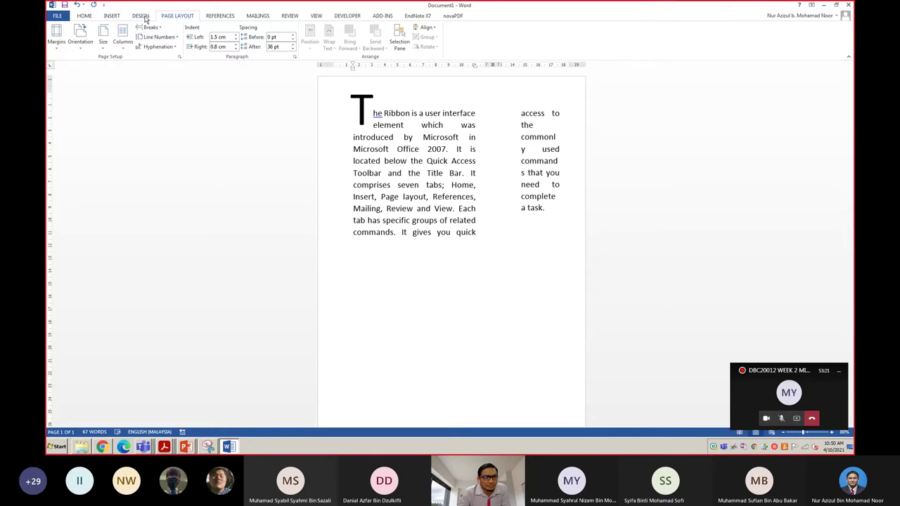
Apply a new theme and a different Document Formatting style set, then list the theme Colors.
{"action": "left_click", "coordinate": [142, 15]}
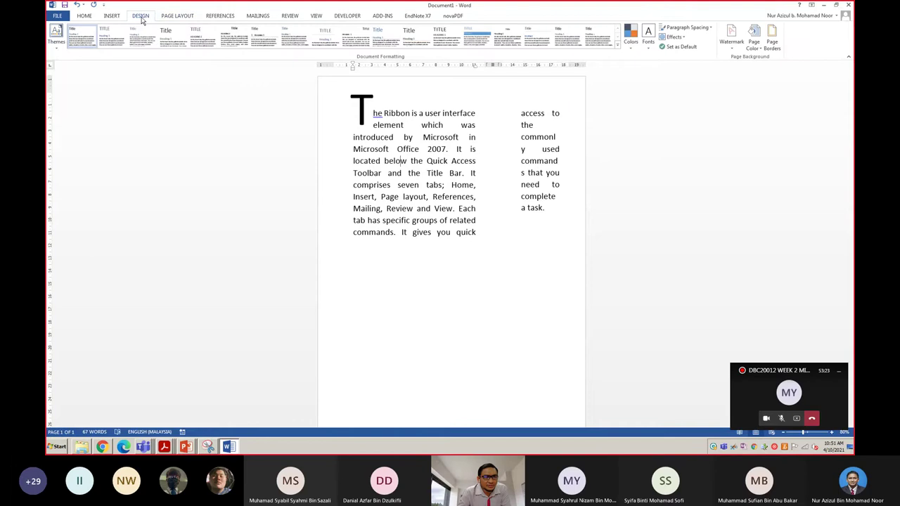
{"action": "left_click", "coordinate": [56, 36]}
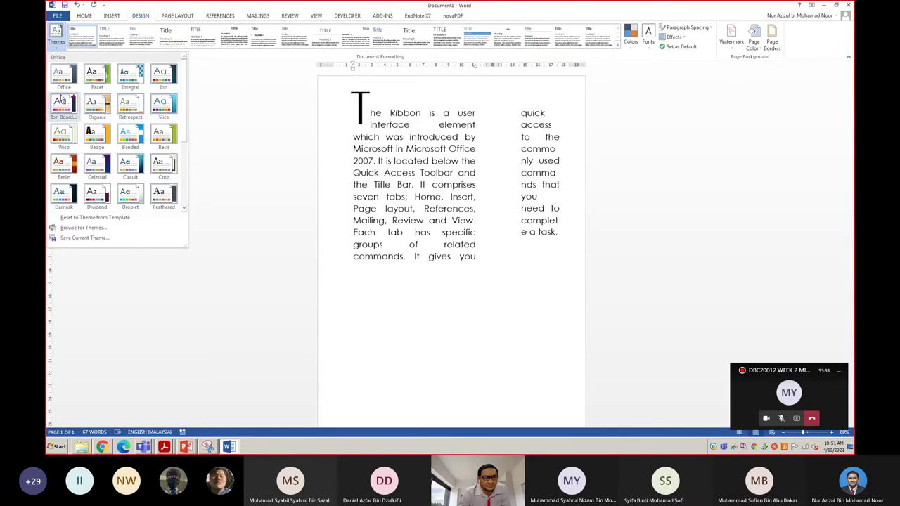
{"action": "left_click", "coordinate": [61, 133]}
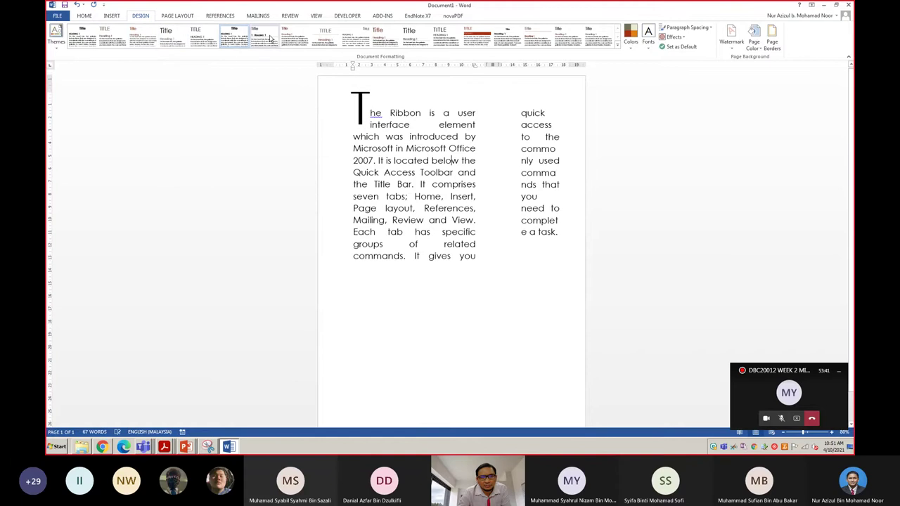
{"action": "left_click", "coordinate": [447, 39]}
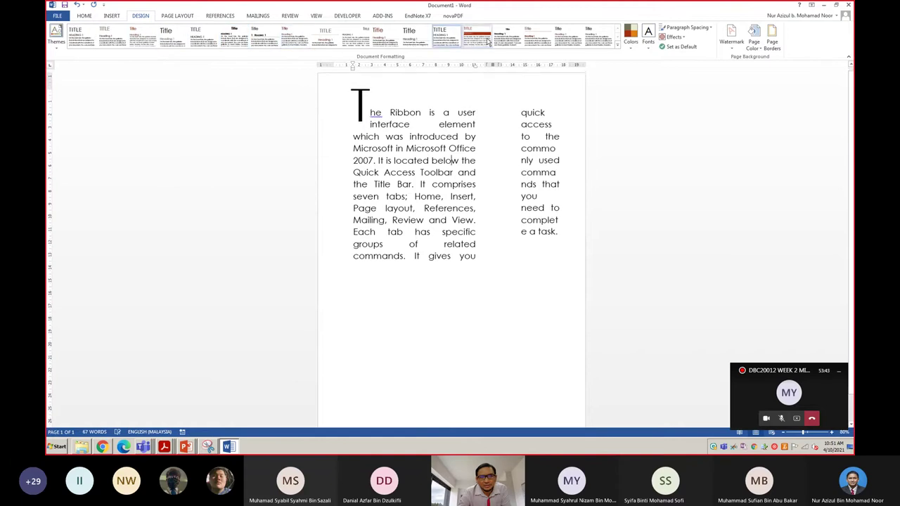
{"action": "left_click", "coordinate": [488, 41]}
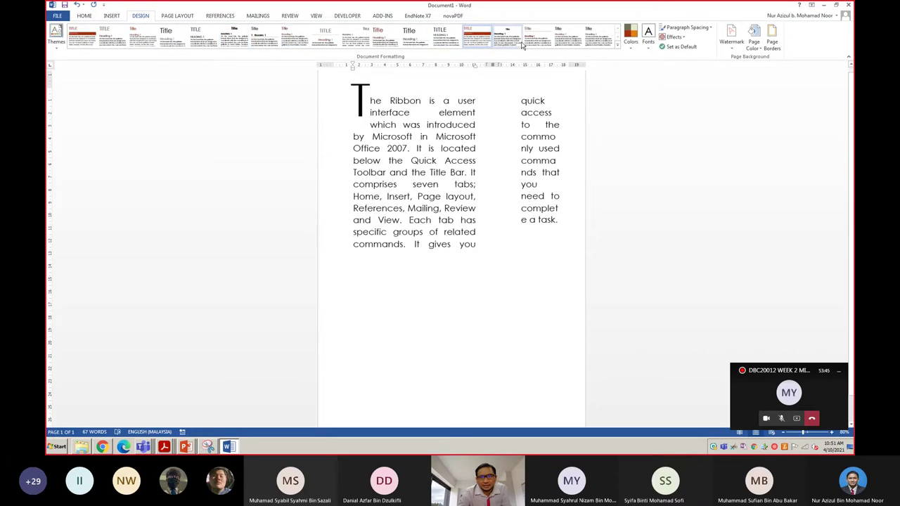
{"action": "left_click", "coordinate": [631, 47]}
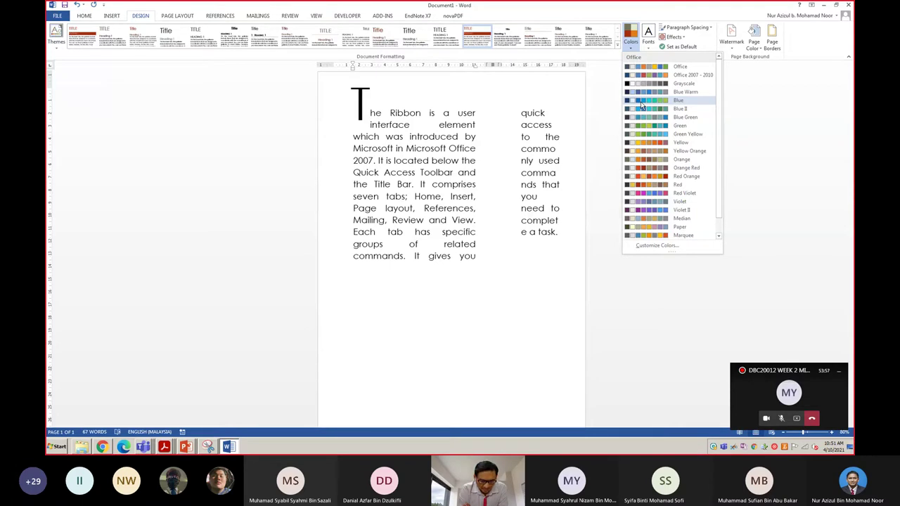
Pick a theme font pairing, glance at Paragraph Spacing and Effects, then show the Watermark gallery.
{"action": "left_click", "coordinate": [647, 49]}
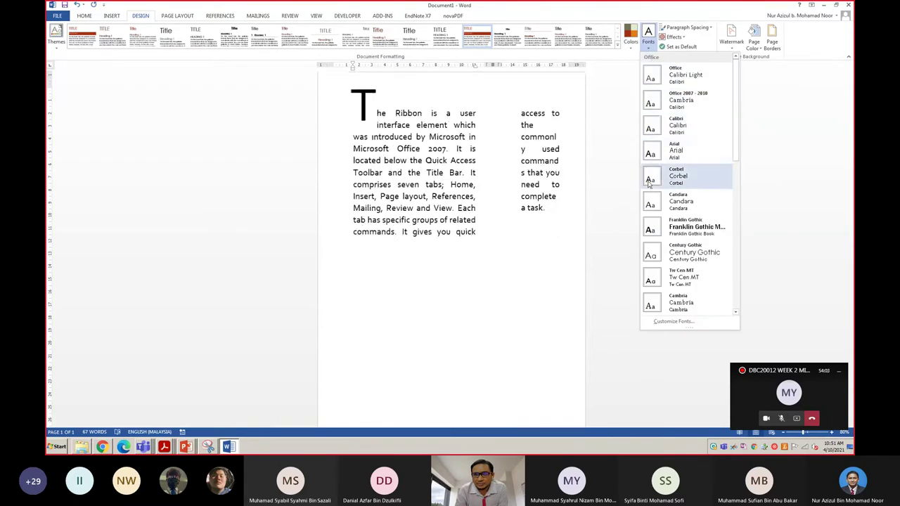
{"action": "left_click", "coordinate": [654, 227]}
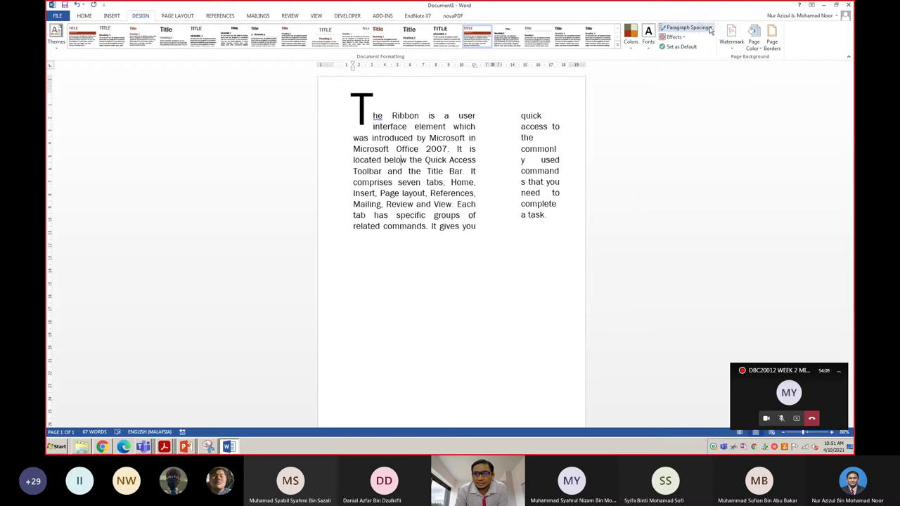
{"action": "left_click", "coordinate": [711, 29]}
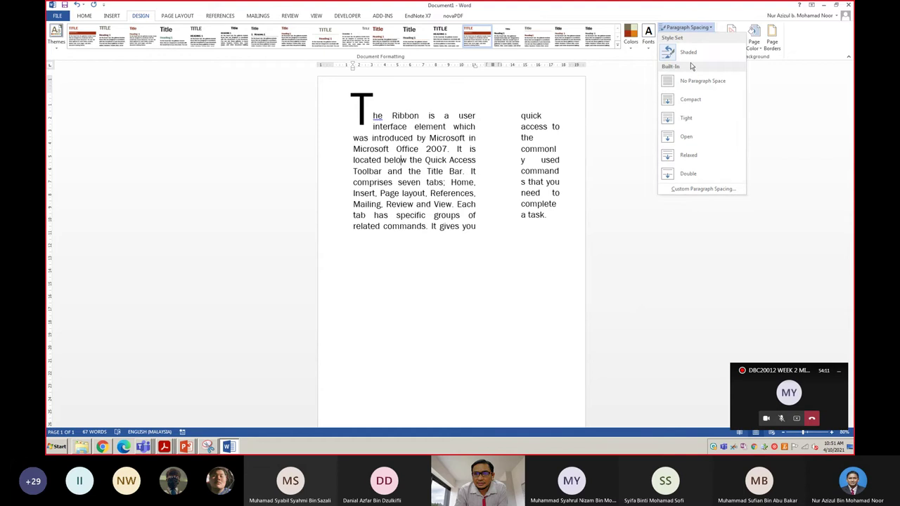
{"action": "left_click", "coordinate": [688, 28]}
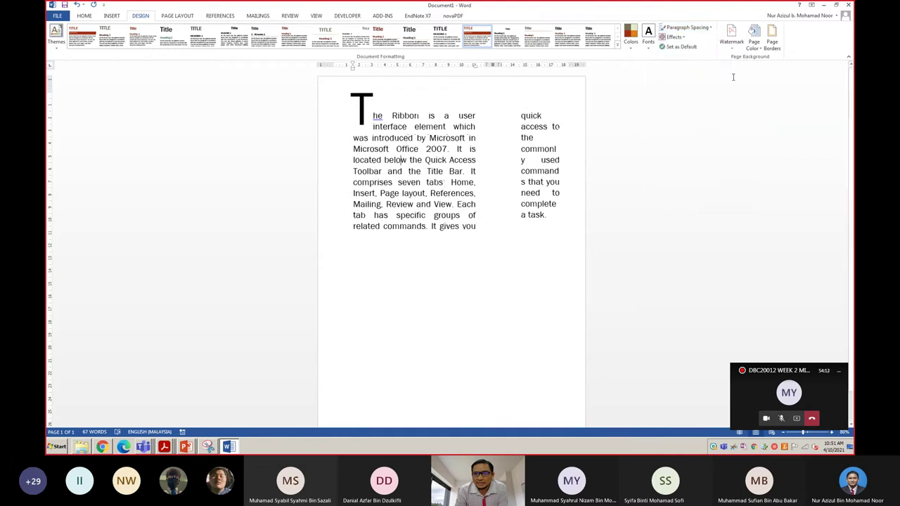
{"action": "left_click", "coordinate": [675, 37]}
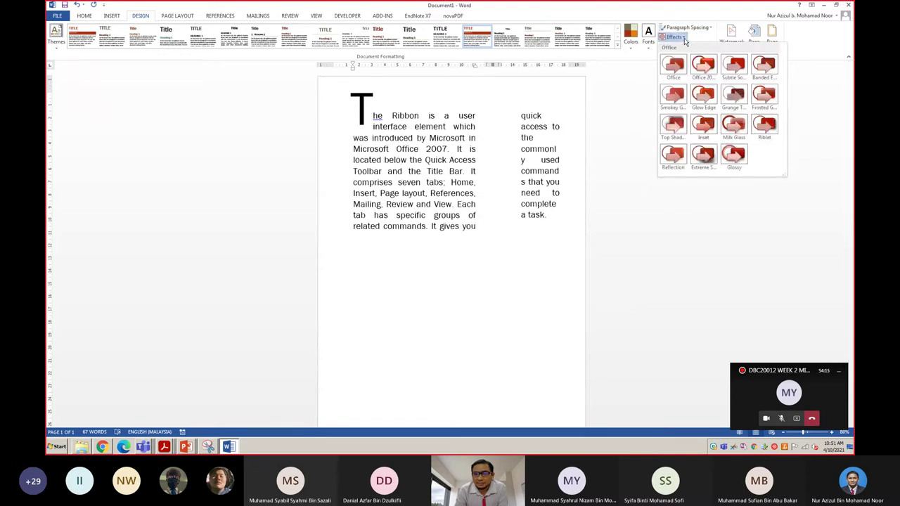
{"action": "left_click", "coordinate": [775, 198]}
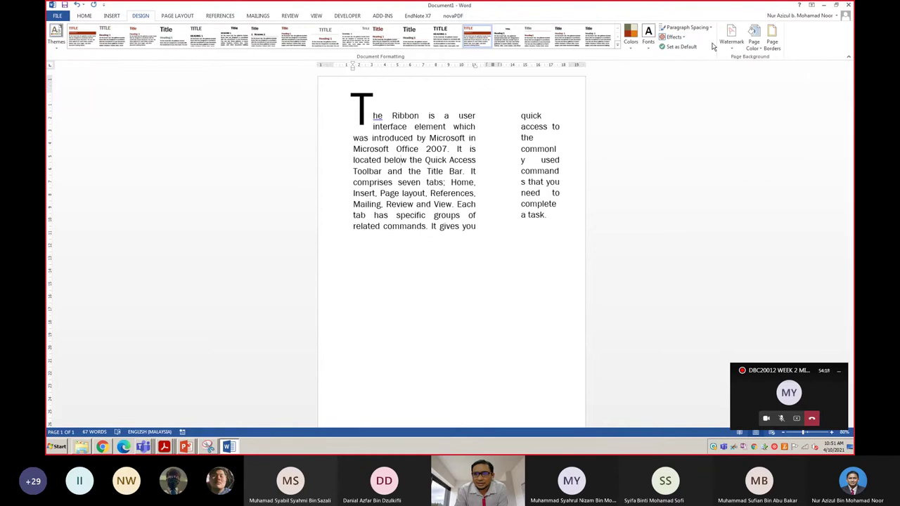
{"action": "left_click", "coordinate": [733, 51]}
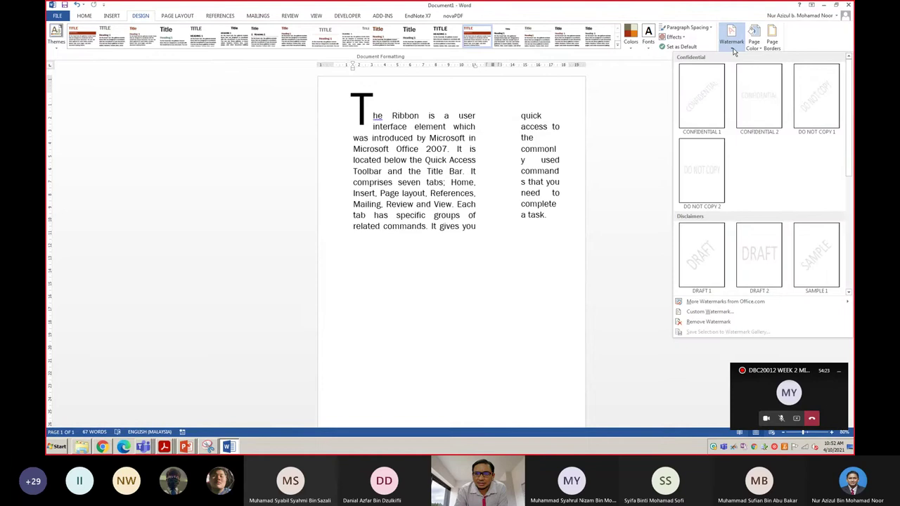
Try the CONFIDENTIAL 1 watermark, switch to DO NOT COPY 1, then open Custom Watermark.
{"action": "left_click", "coordinate": [702, 100]}
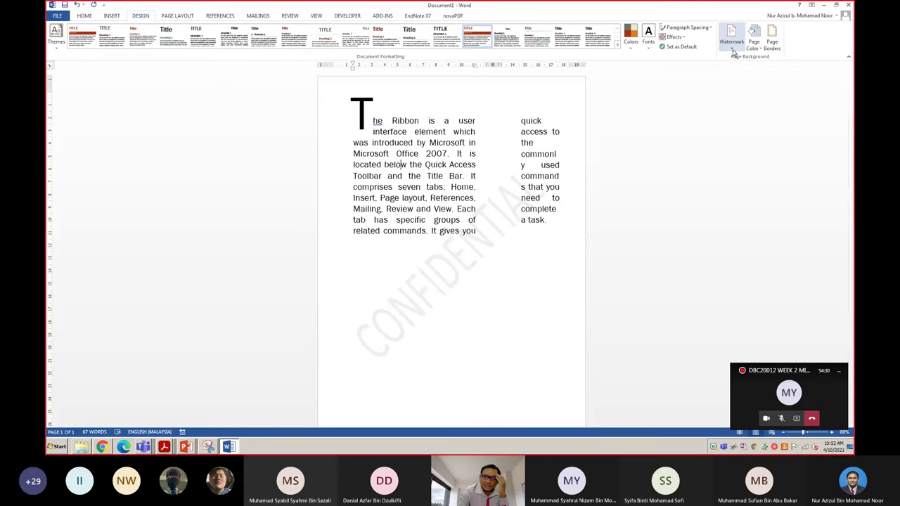
{"action": "left_click", "coordinate": [733, 52]}
{"action": "left_click", "coordinate": [693, 172]}
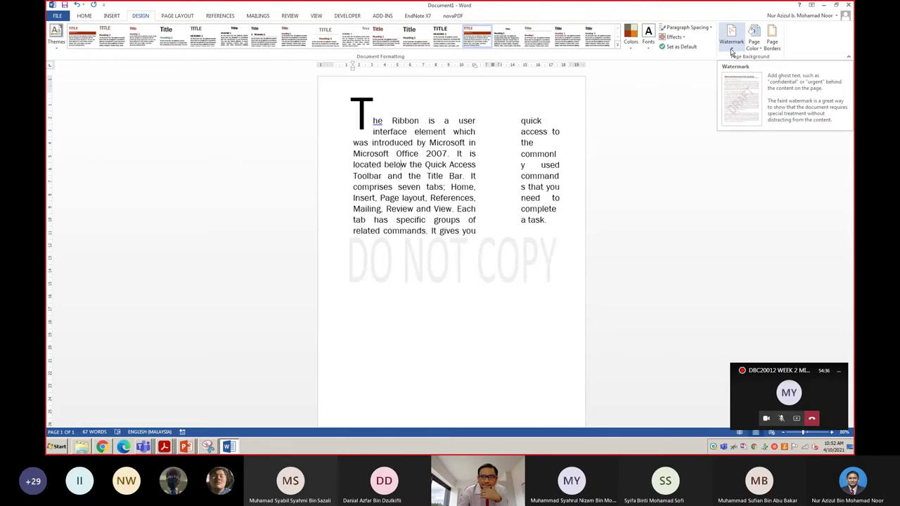
{"action": "left_click", "coordinate": [731, 52]}
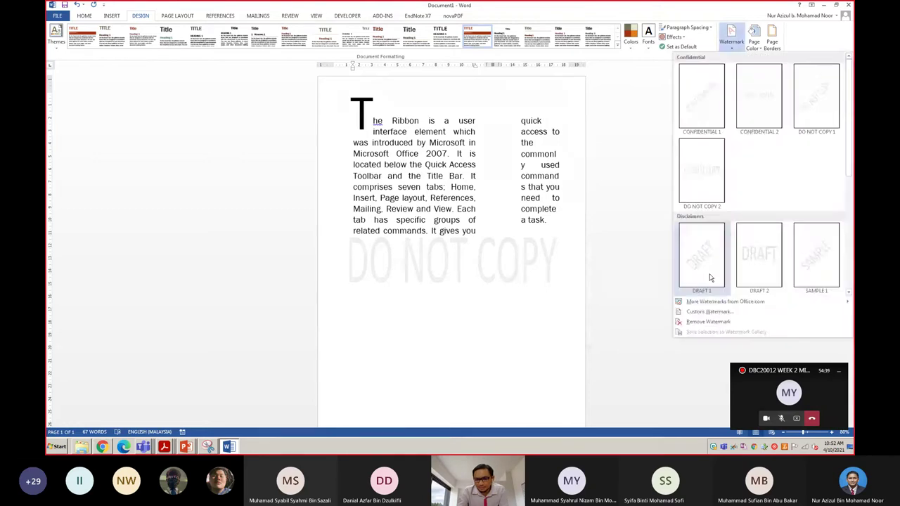
{"action": "left_click", "coordinate": [709, 311]}
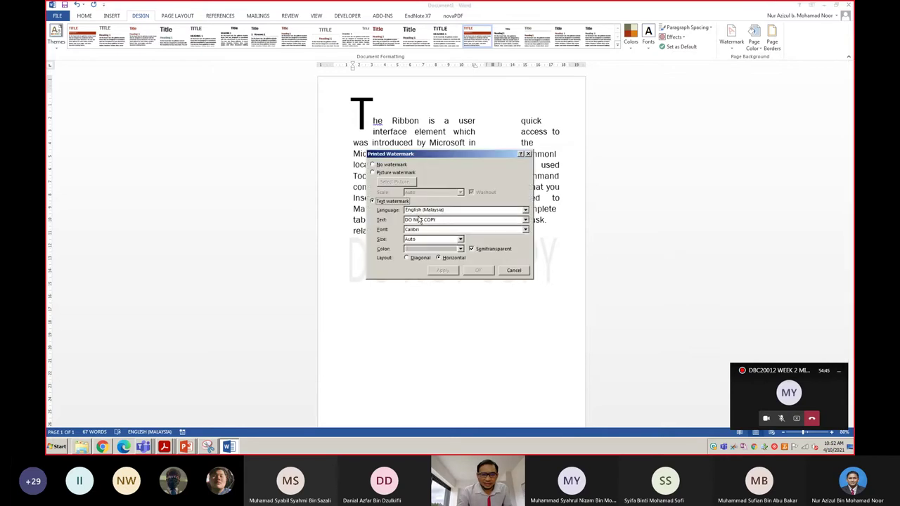
Replace the watermark text DO NOT COPY with SULIT and apply it.
{"action": "left_click_drag", "start_coordinate": [438, 220], "coordinate": [400, 220]}
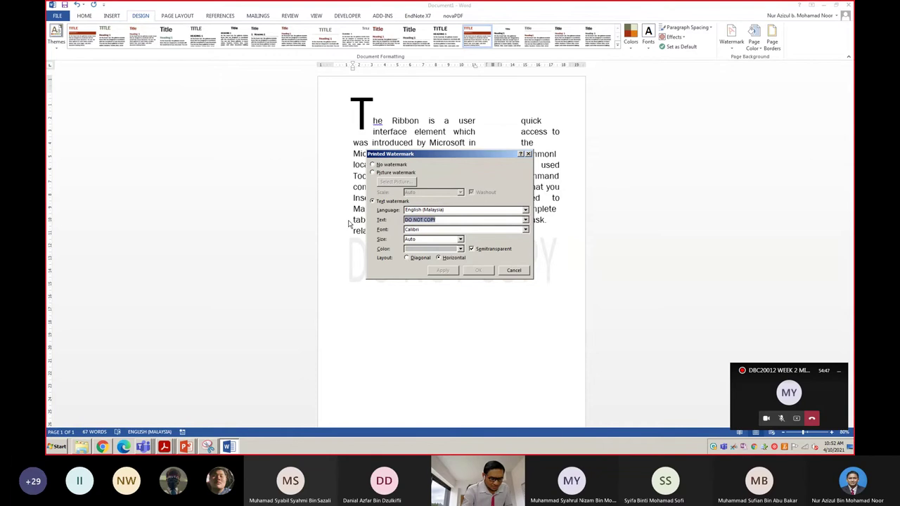
{"action": "type", "text": "sulit"}
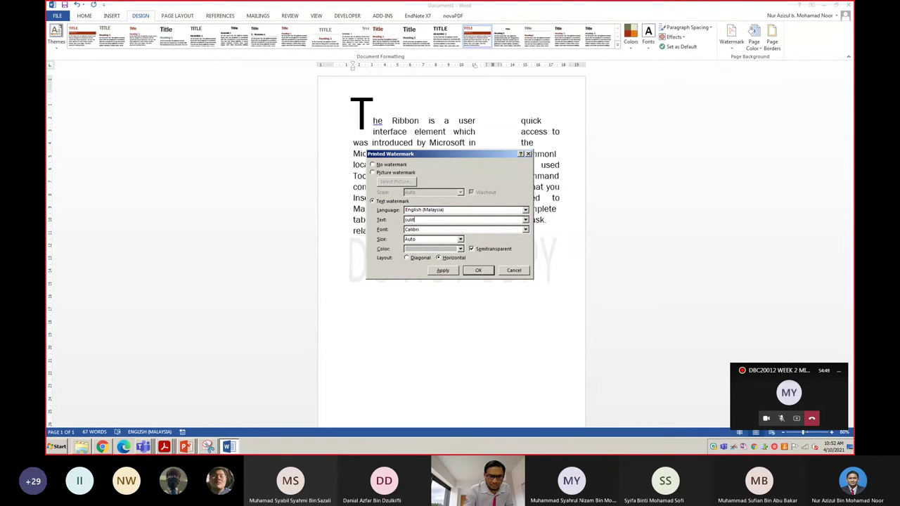
{"action": "key", "text": "BackSpace"}
{"action": "key", "text": "BackSpace"}
{"action": "key", "text": "BackSpace"}
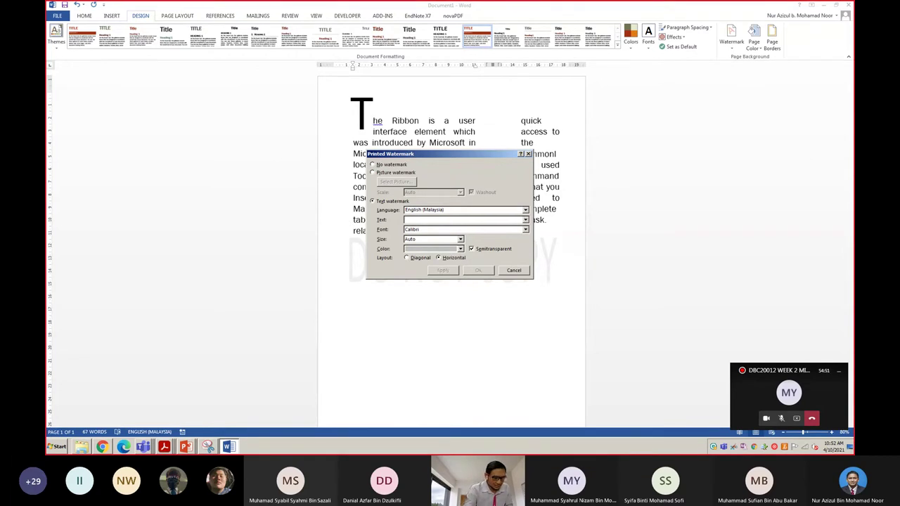
{"action": "type", "text": "SULIT"}
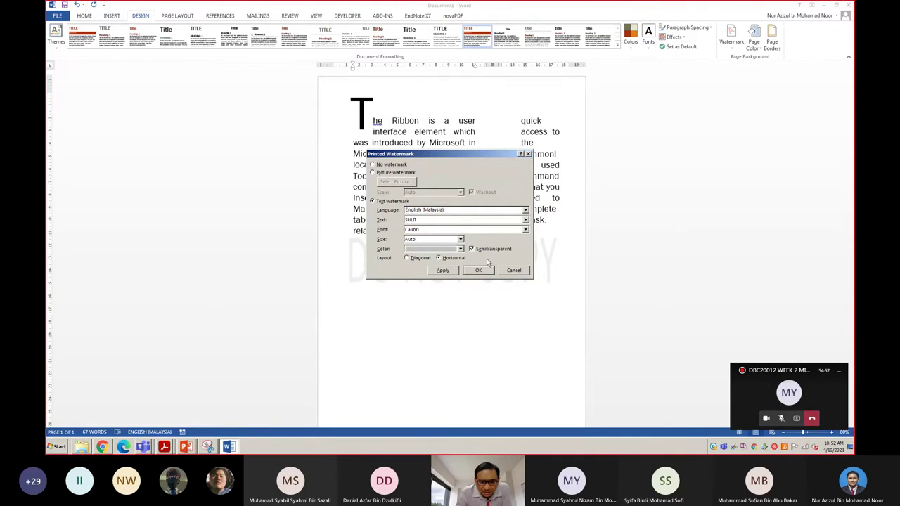
{"action": "left_click", "coordinate": [451, 272]}
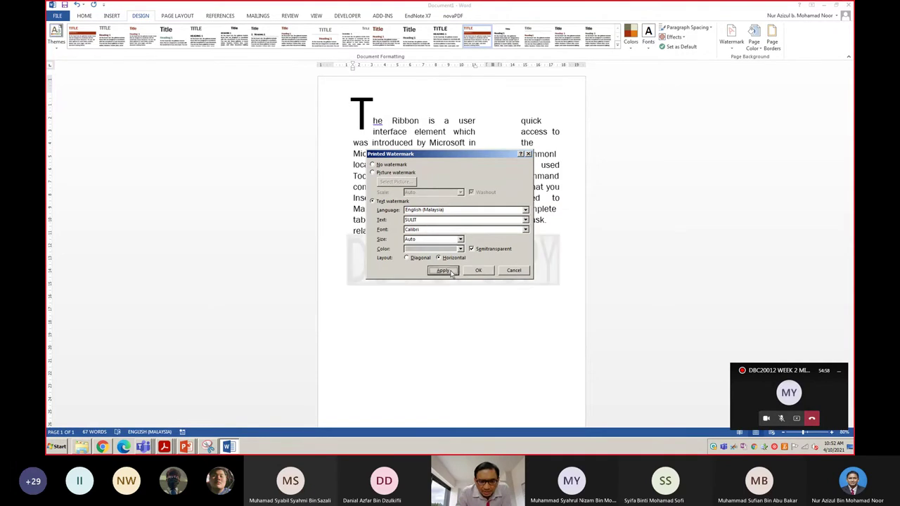
{"action": "left_click", "coordinate": [514, 270]}
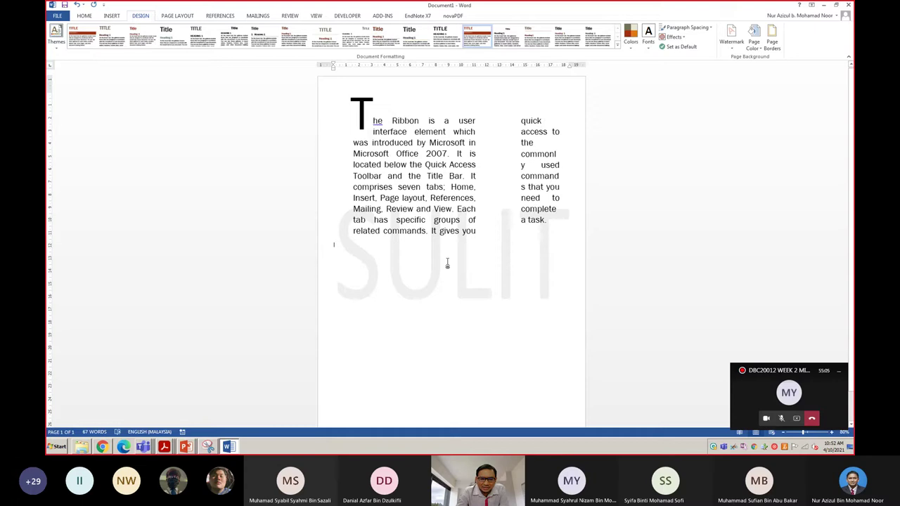
{"action": "left_click_drag", "start_coordinate": [351, 245], "coordinate": [420, 254]}
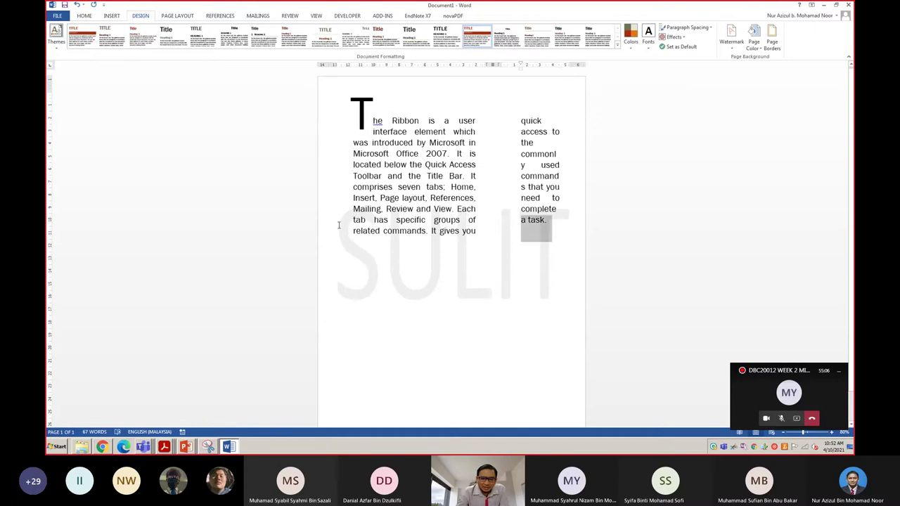
{"action": "left_click", "coordinate": [532, 265]}
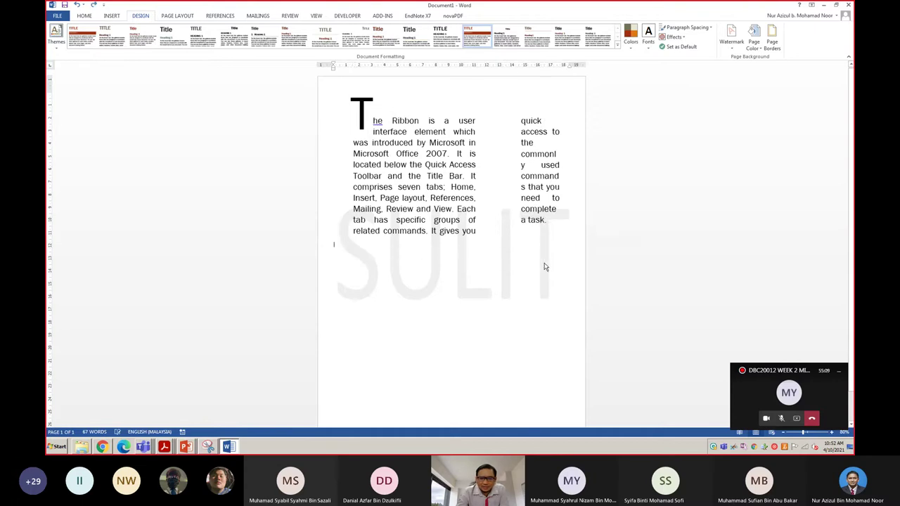
Set the SULIT watermark font to Times New Roman.
{"action": "left_click", "coordinate": [731, 35]}
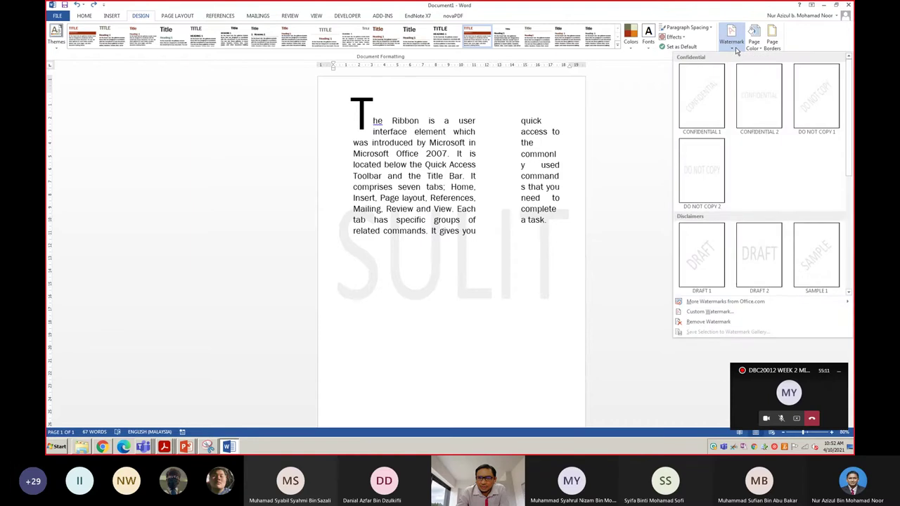
{"action": "left_click", "coordinate": [710, 311]}
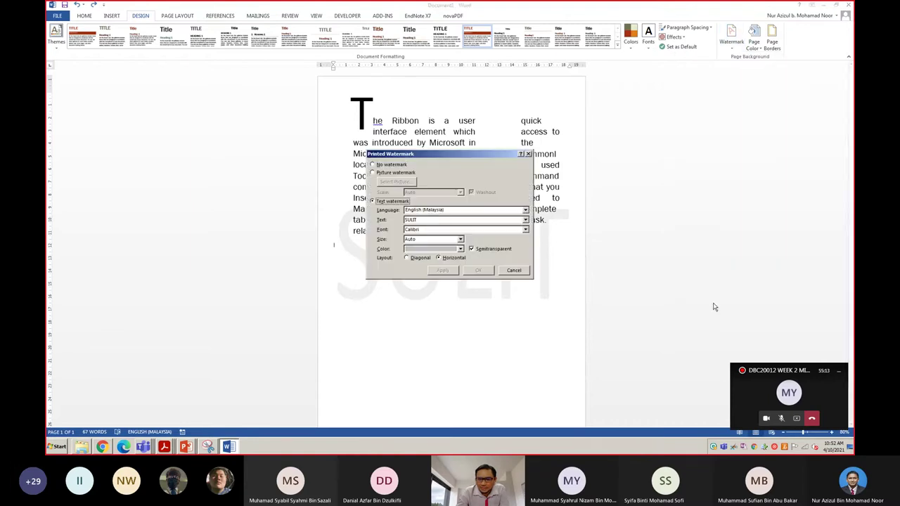
{"action": "left_click", "coordinate": [425, 230]}
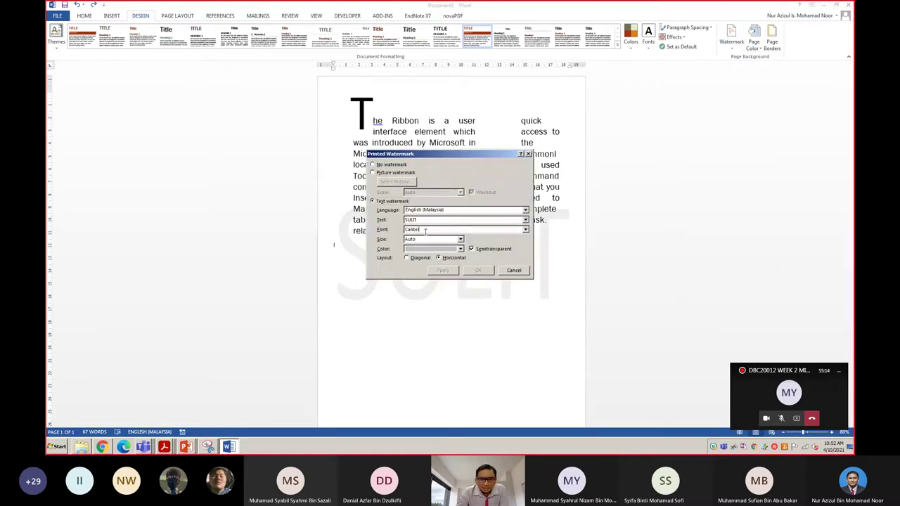
{"action": "left_click", "coordinate": [526, 231]}
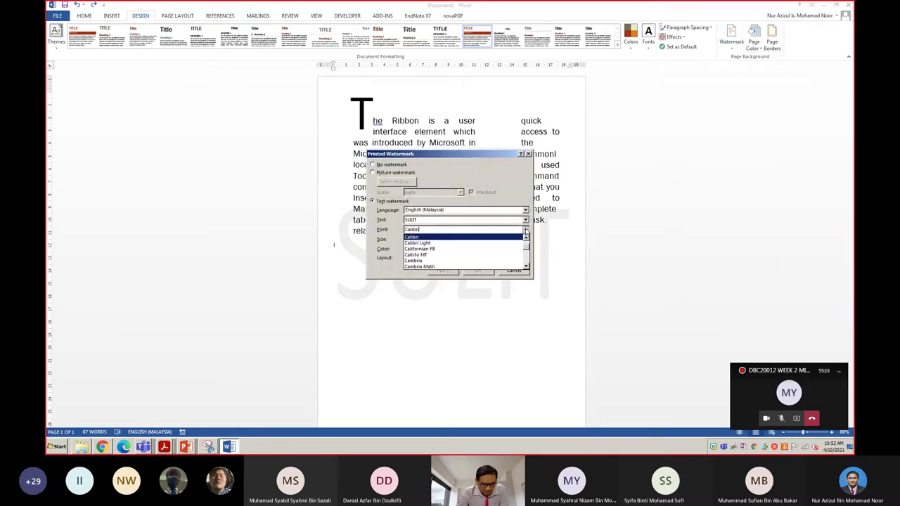
{"action": "left_click", "coordinate": [431, 255]}
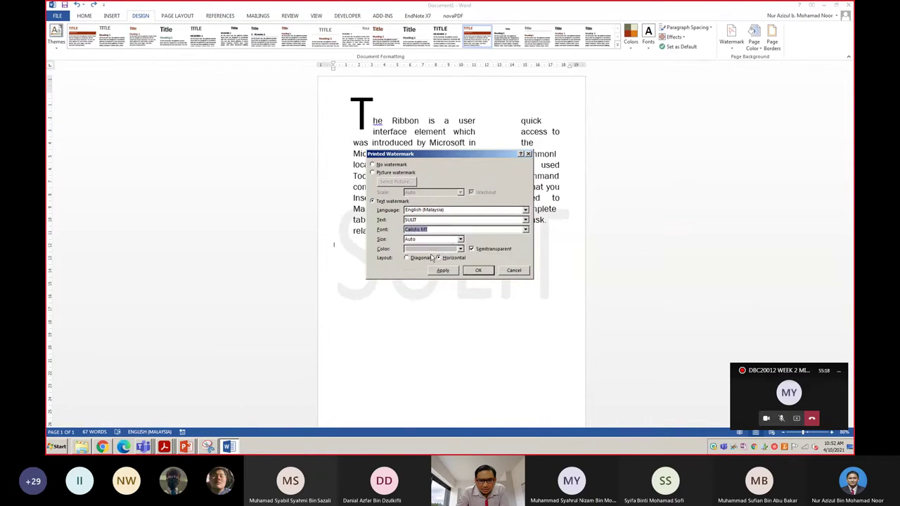
{"action": "left_click", "coordinate": [526, 231]}
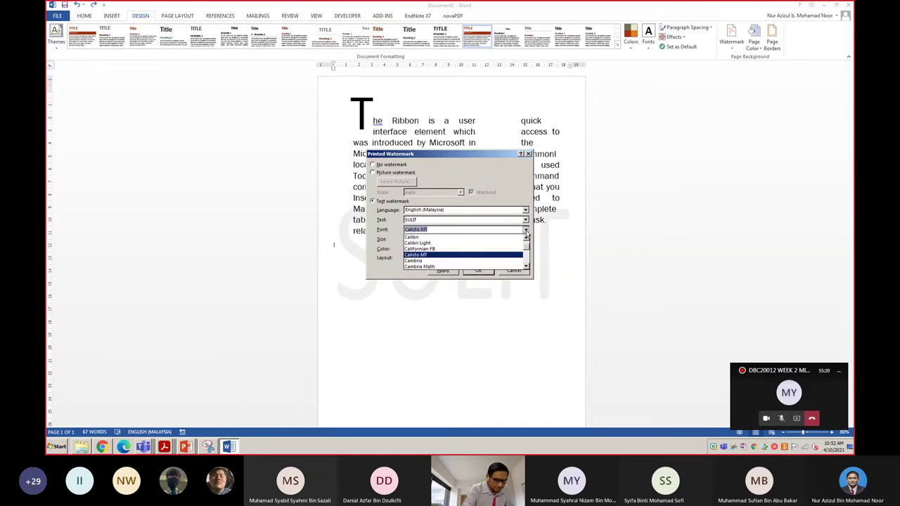
{"action": "type", "text": "TIM"}
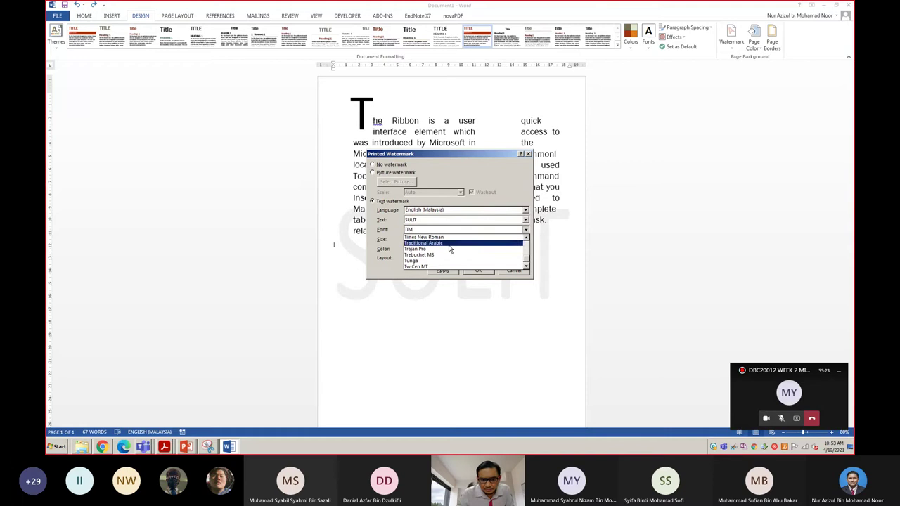
{"action": "left_click", "coordinate": [450, 237]}
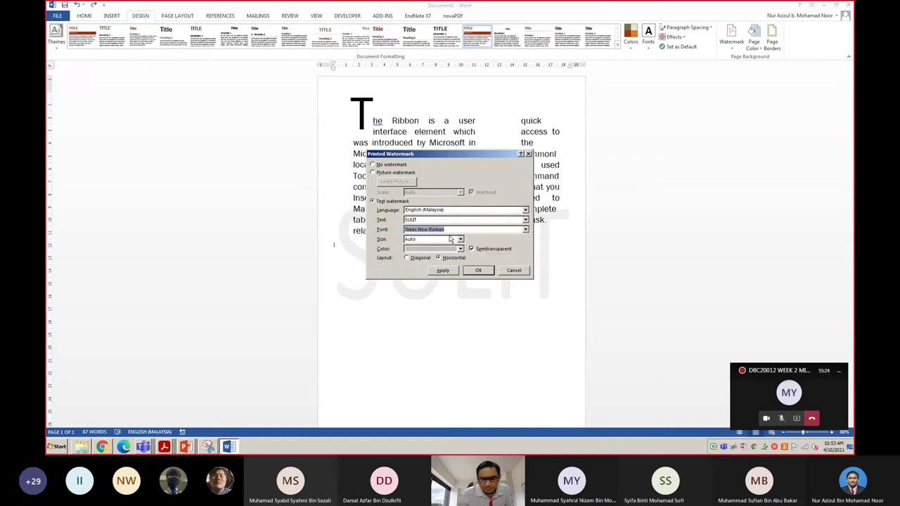
{"action": "left_click", "coordinate": [480, 271]}
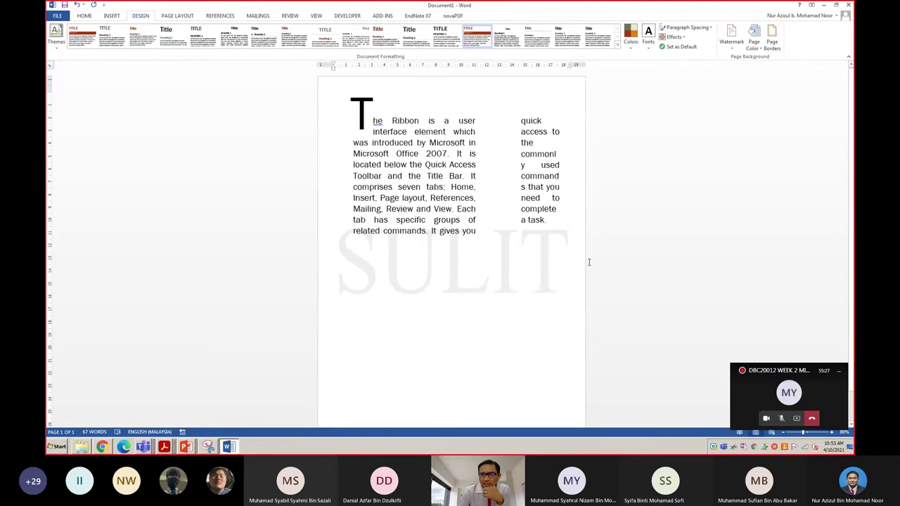
Change the SULIT watermark layout to Diagonal and apply it.
{"action": "left_click", "coordinate": [731, 35]}
{"action": "left_click", "coordinate": [708, 314]}
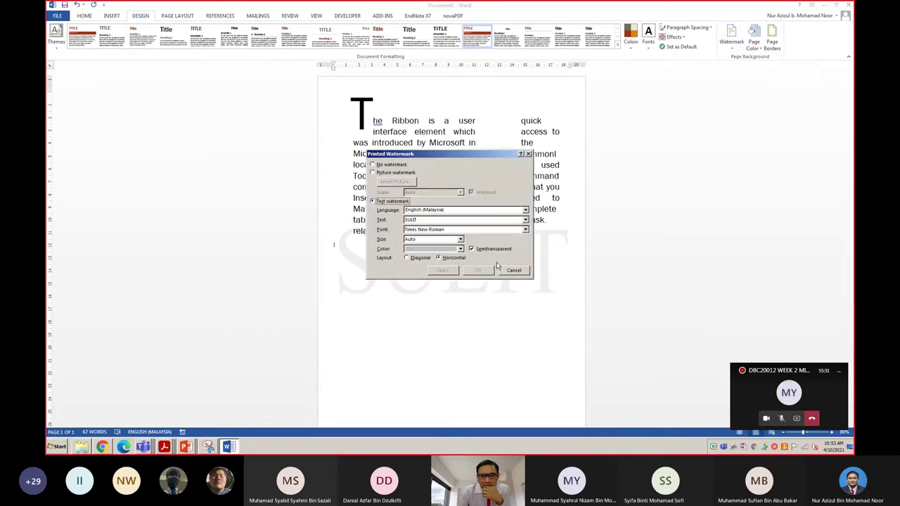
{"action": "left_click", "coordinate": [421, 258]}
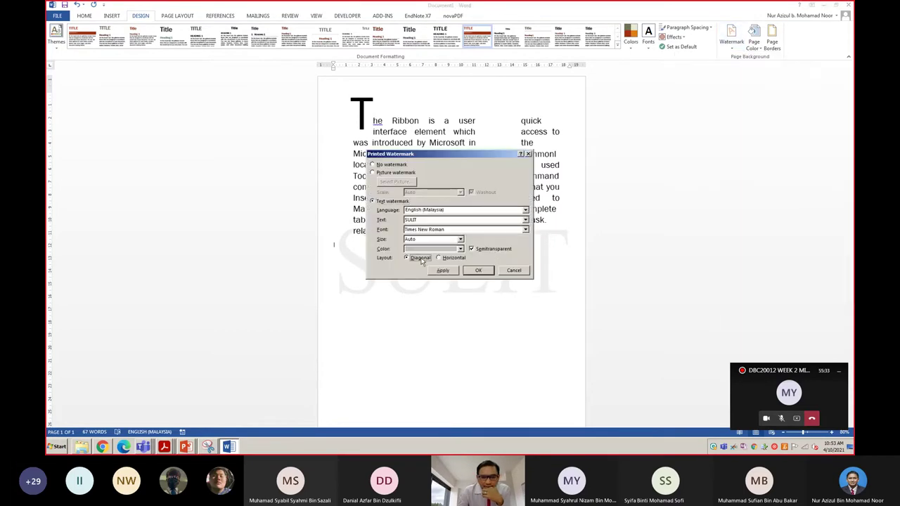
{"action": "left_click", "coordinate": [450, 275]}
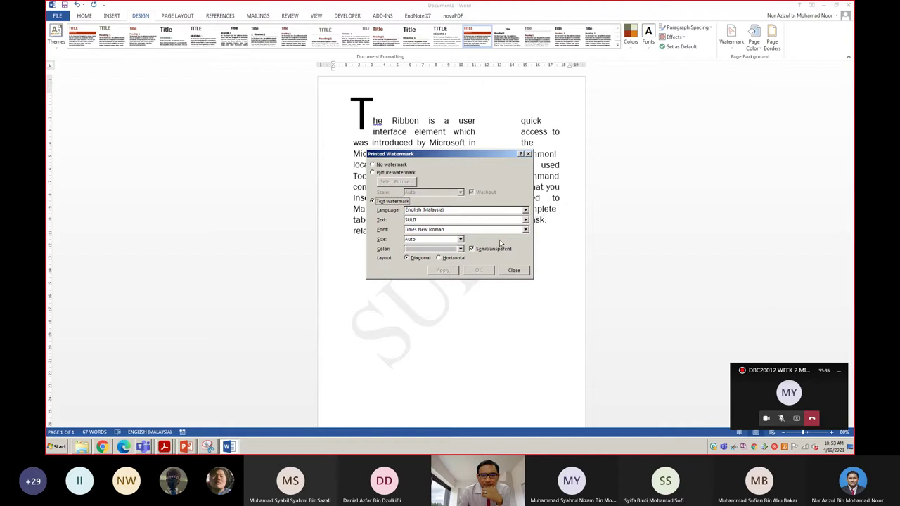
{"action": "left_click", "coordinate": [514, 270]}
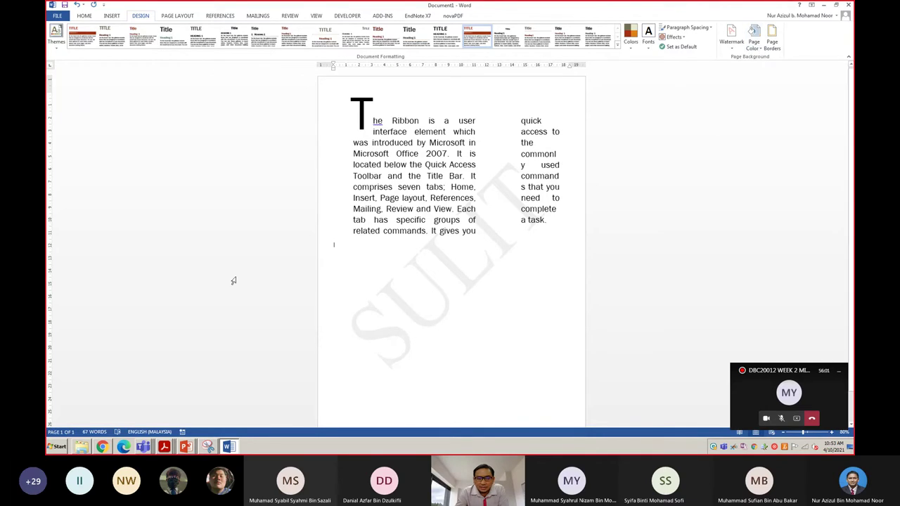
Give the page a salmon-orange background colour, then bring up Page Borders.
{"action": "left_click", "coordinate": [754, 41]}
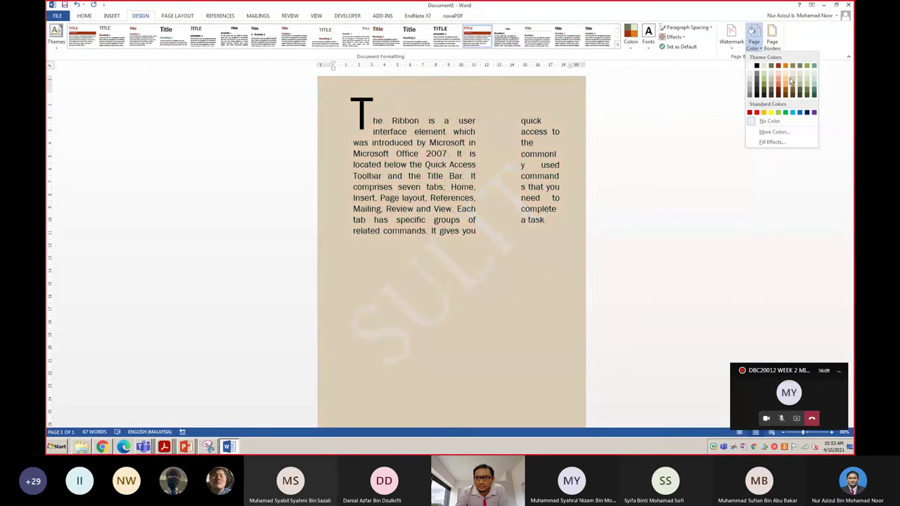
{"action": "left_click", "coordinate": [786, 82]}
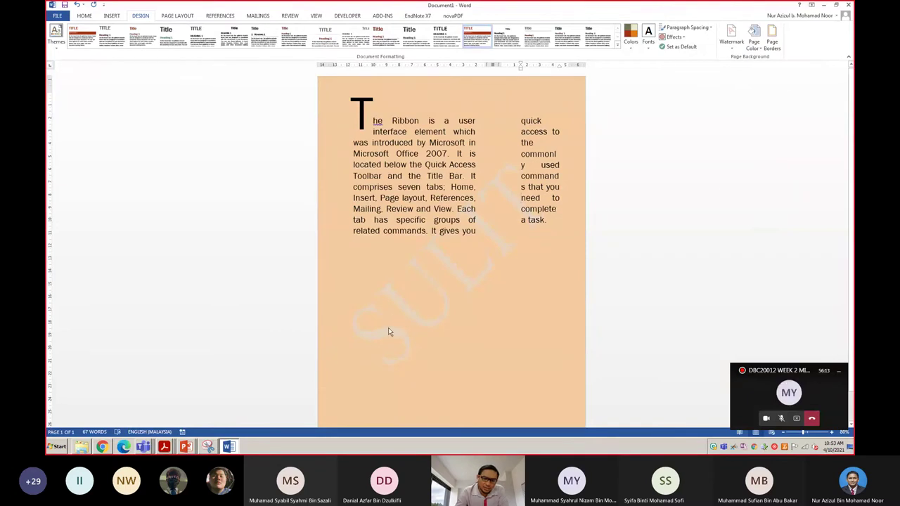
{"action": "left_click", "coordinate": [758, 47]}
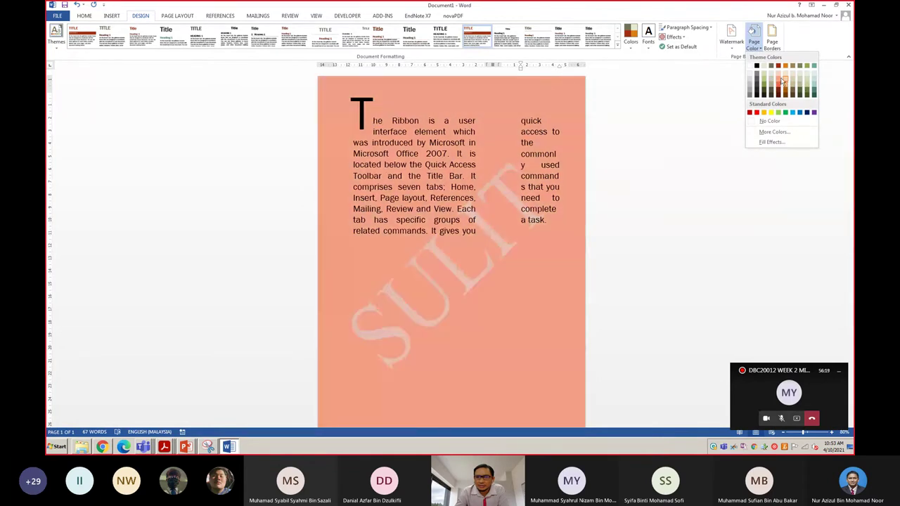
{"action": "left_click", "coordinate": [782, 81]}
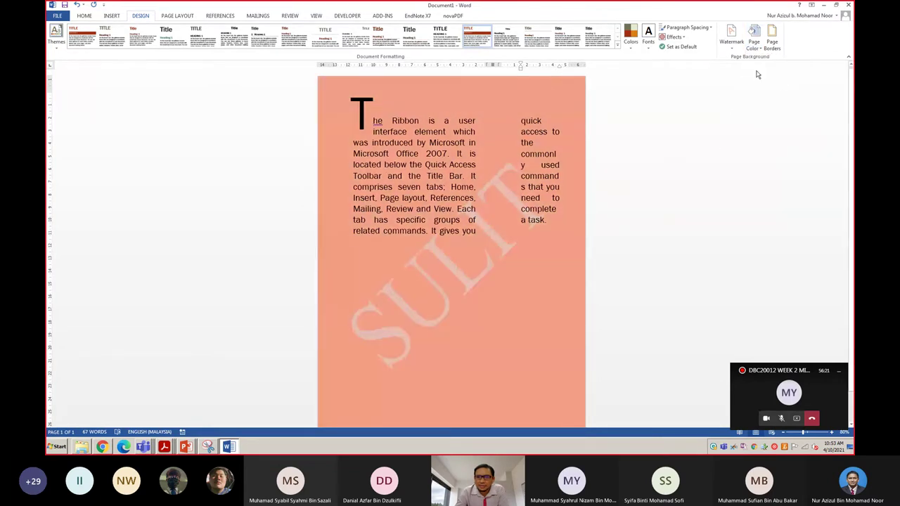
{"action": "left_click", "coordinate": [774, 36]}
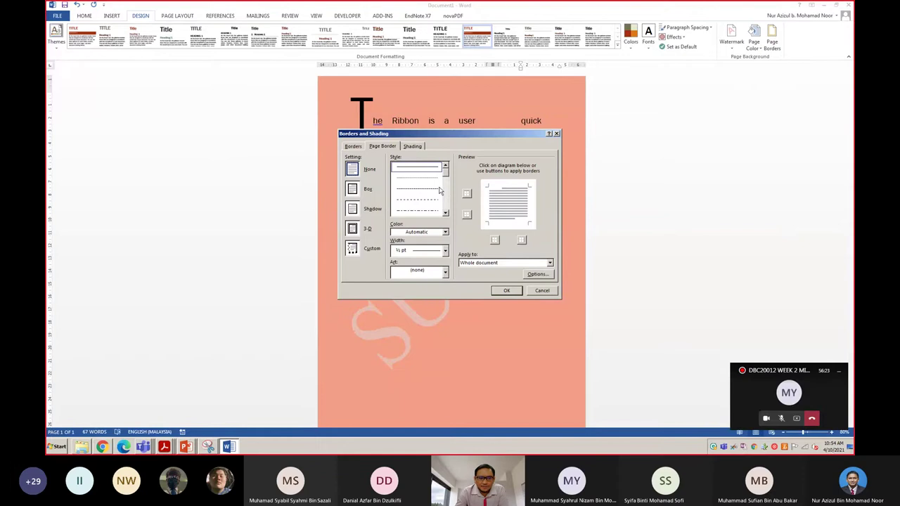
Add a 3-D solid-line page border, then bring the Teams meeting forward.
{"action": "left_click", "coordinate": [353, 229]}
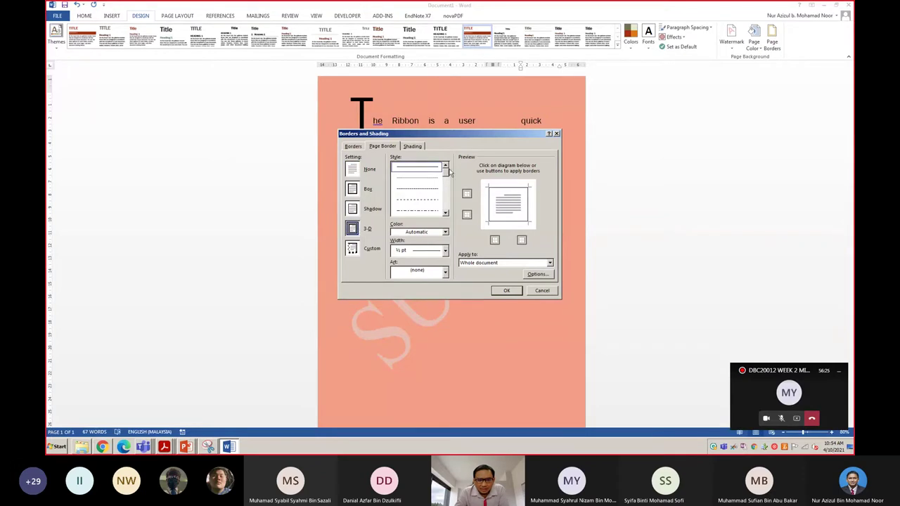
{"action": "left_click", "coordinate": [445, 214]}
{"action": "left_click", "coordinate": [445, 213]}
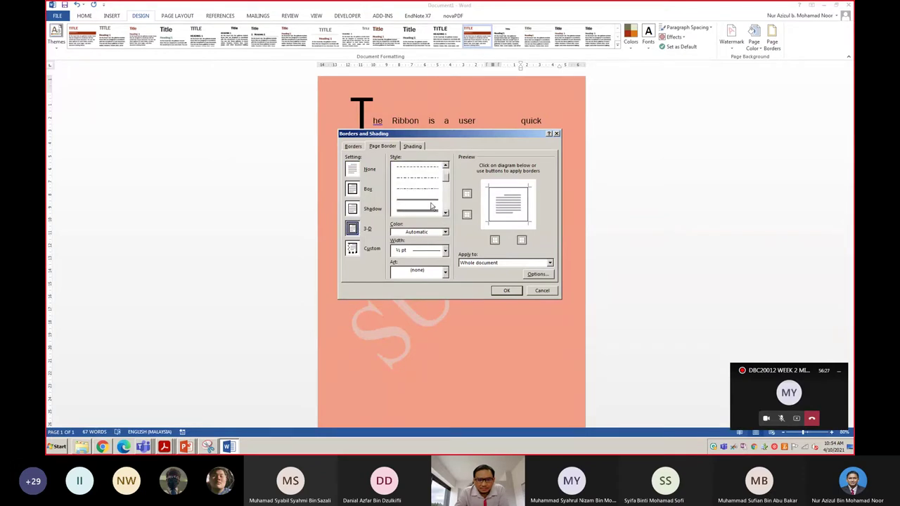
{"action": "left_click", "coordinate": [432, 204]}
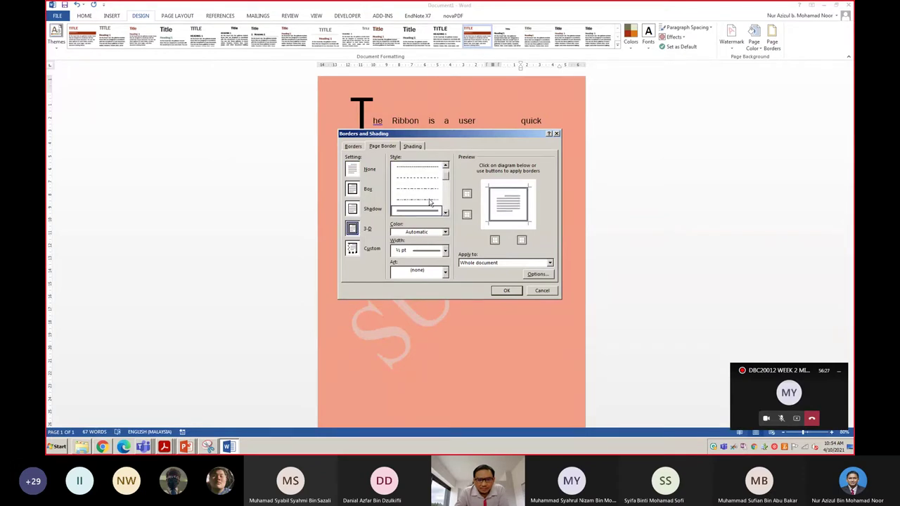
{"action": "left_click", "coordinate": [511, 291]}
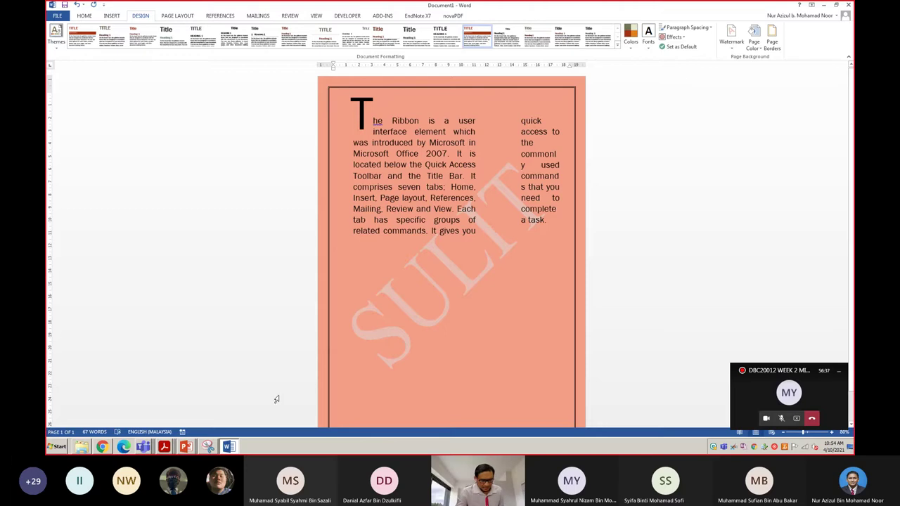
{"action": "mouse_move", "coordinate": [143, 448]}
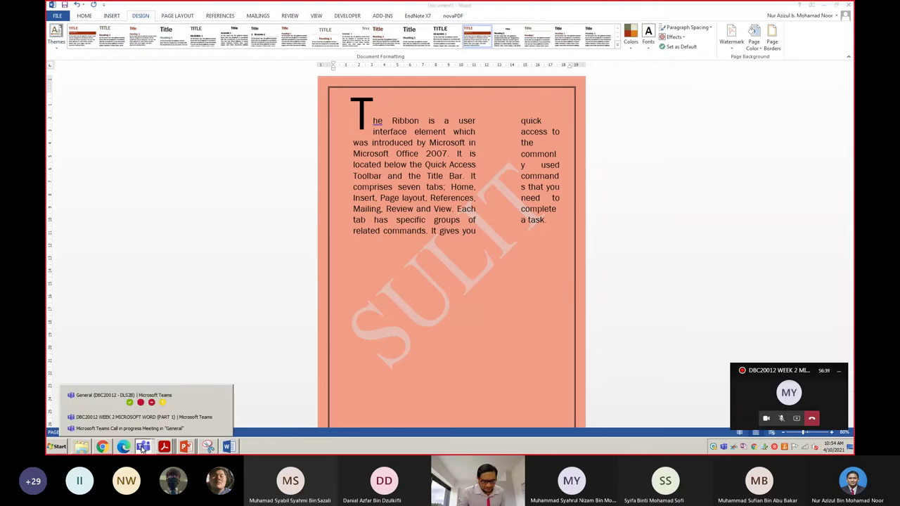
{"action": "left_click", "coordinate": [144, 422]}
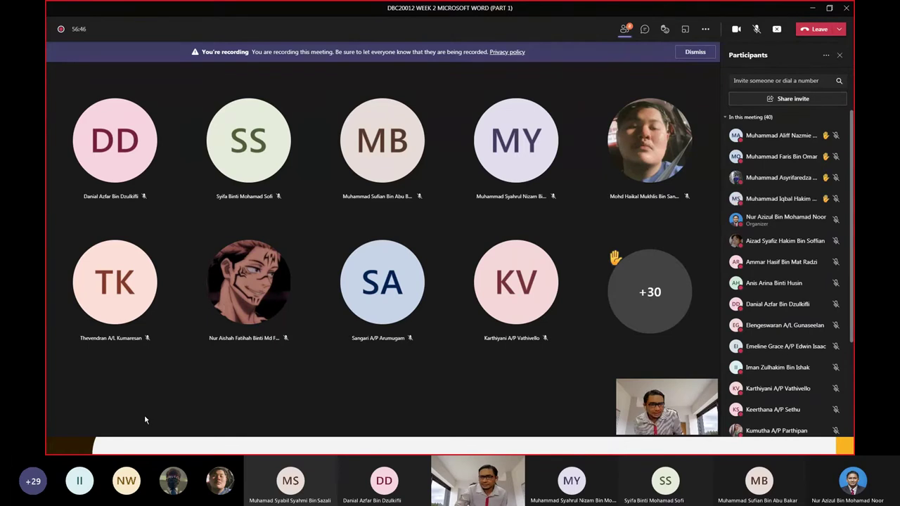
Download the meeting attendance list, overwriting the Kehadiran 4 Okt file.
{"action": "left_click", "coordinate": [827, 55]}
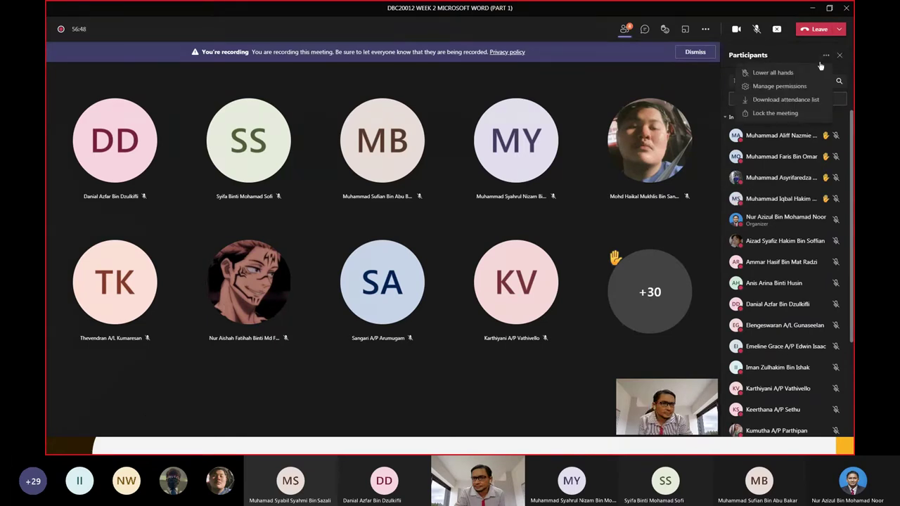
{"action": "left_click", "coordinate": [779, 99]}
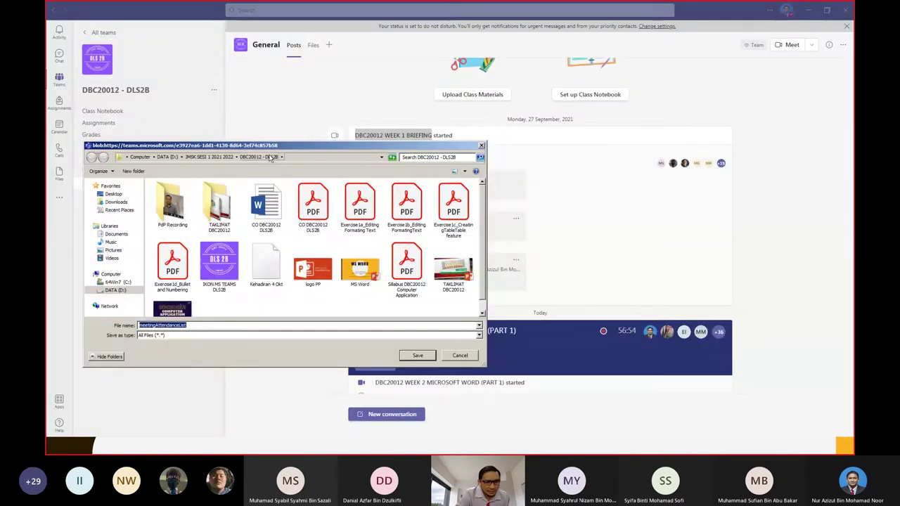
{"action": "left_click", "coordinate": [252, 274]}
{"action": "left_click", "coordinate": [419, 355]}
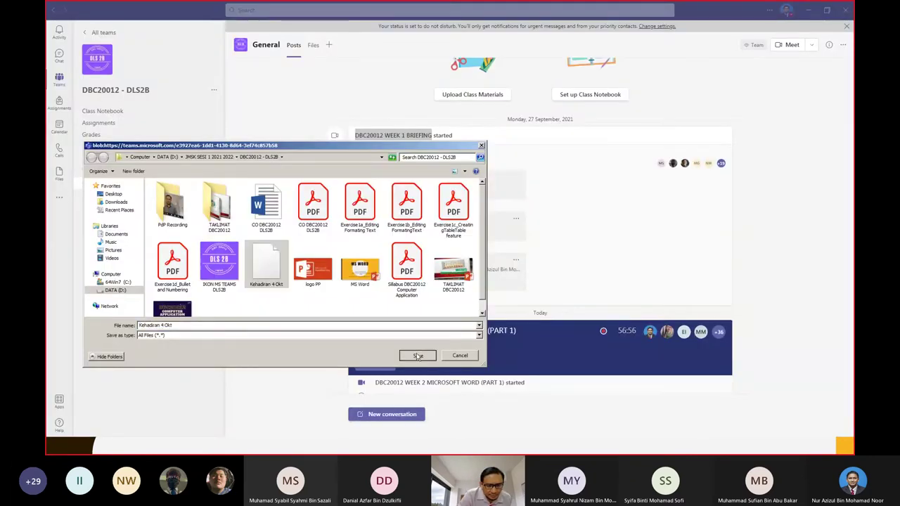
{"action": "left_click", "coordinate": [474, 225]}
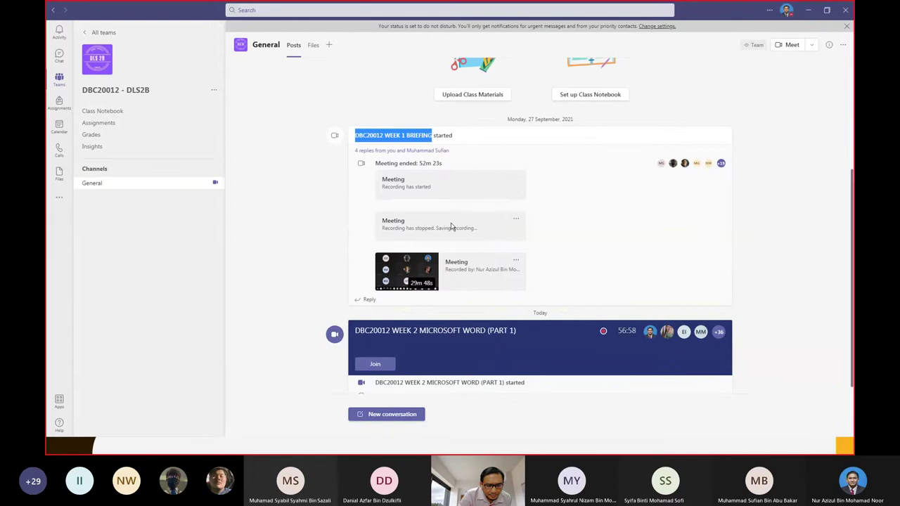
Switch back to the Word document with Alt+Tab.
{"action": "mouse_move", "coordinate": [85, 448]}
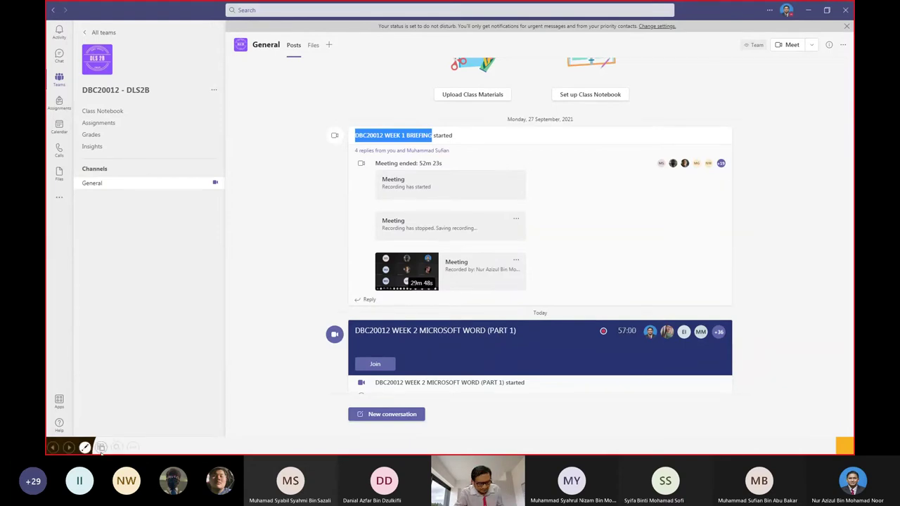
{"action": "key", "text": "alt+Tab"}
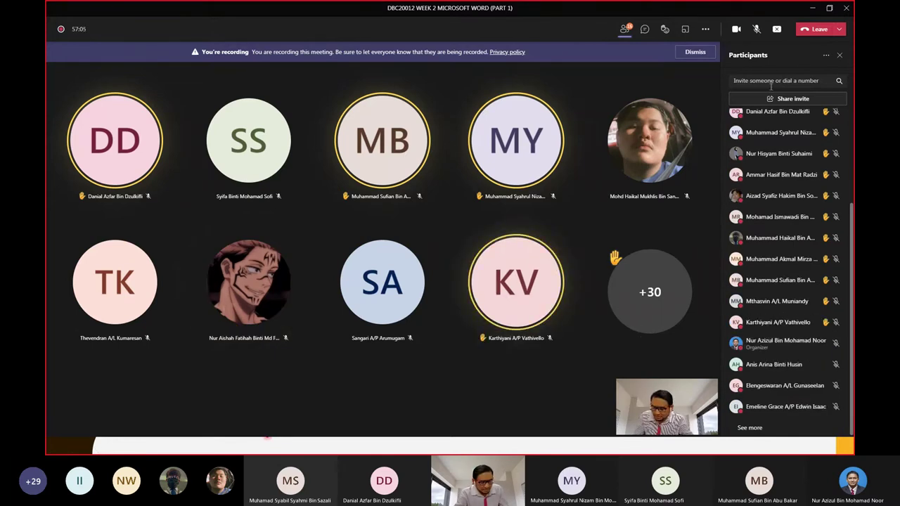
{"action": "key", "text": "alt+Tab"}
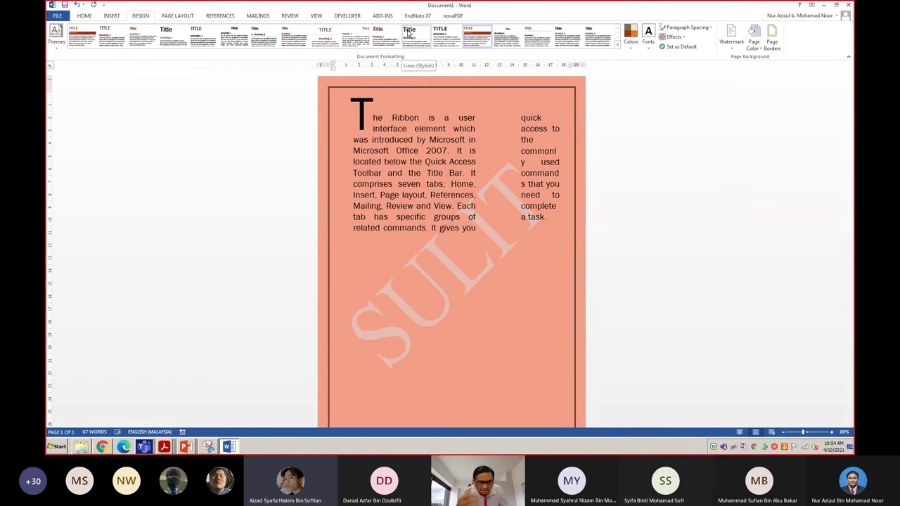
Bring the Teams meeting window to the front from its taskbar preview.
{"action": "left_click", "coordinate": [143, 446]}
{"action": "left_click", "coordinate": [142, 429]}
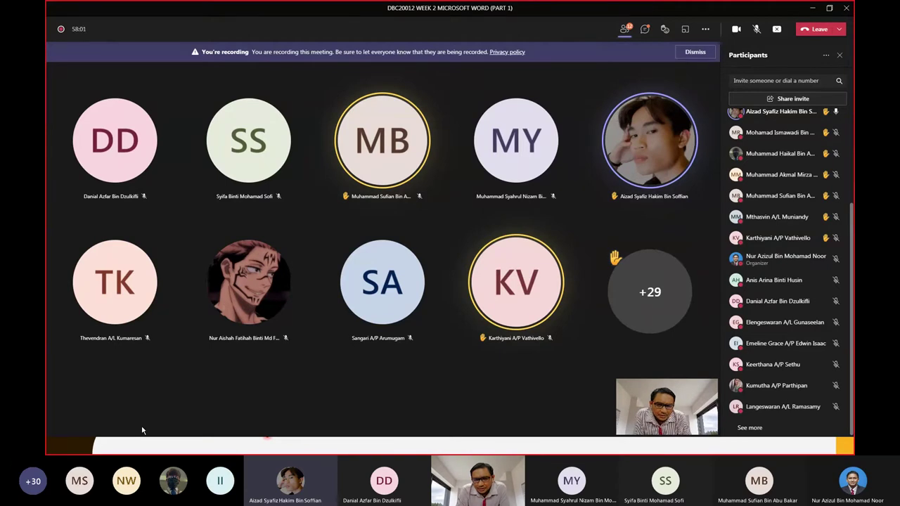
Switch to Chrome and load office.com in a new tab.
{"action": "key", "text": "alt+Tab"}
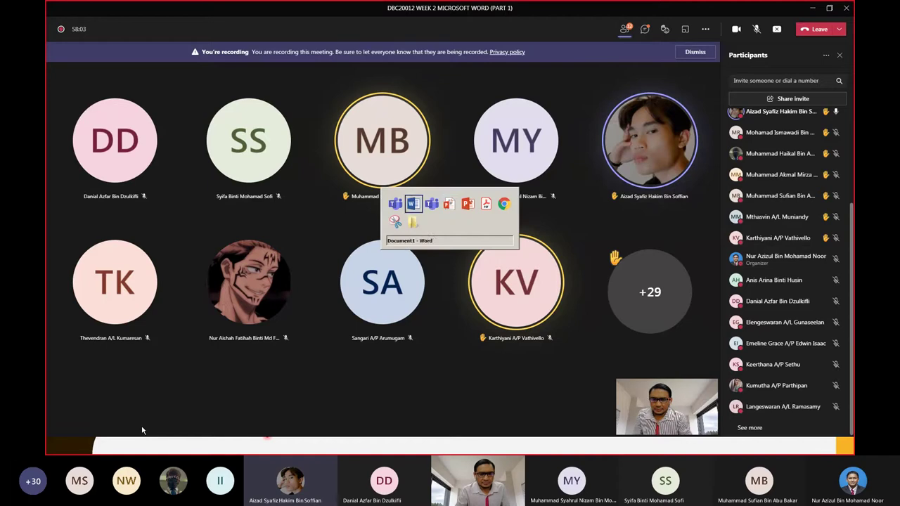
{"action": "key", "text": "alt+Tab"}
{"action": "key", "text": "alt+Tab"}
{"action": "key", "text": "alt+Tab"}
{"action": "key", "text": "alt+Tab"}
{"action": "key", "text": "alt+Tab"}
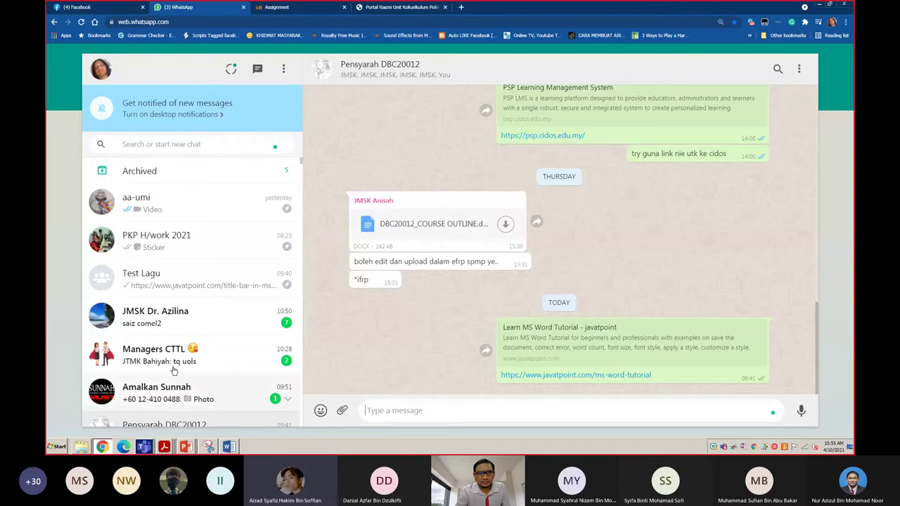
{"action": "left_click", "coordinate": [460, 7]}
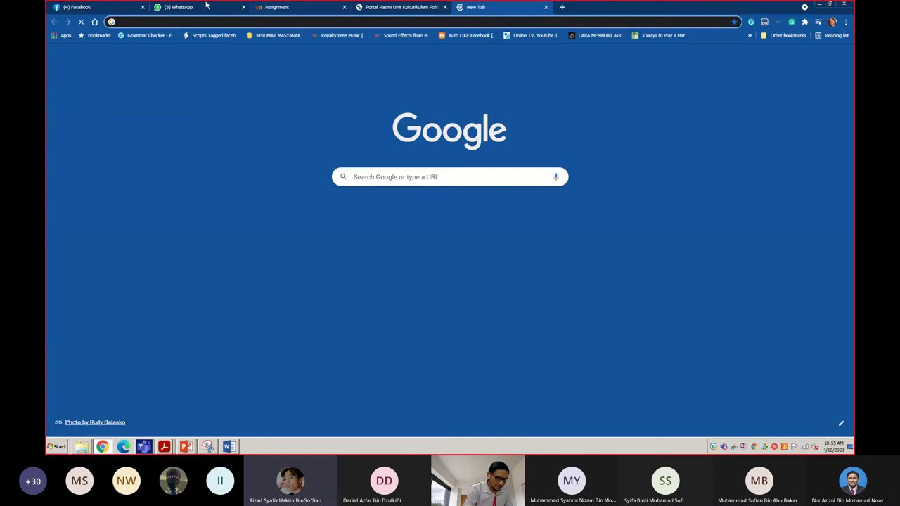
{"action": "type", "text": "OFF"}
{"action": "key", "text": "Return"}
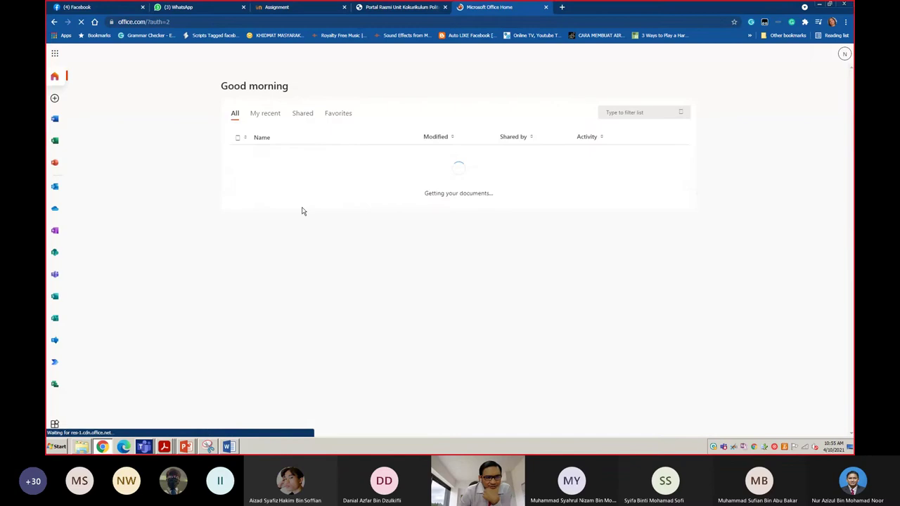
Create a new blank document from the Word start page on Office.com.
{"action": "left_click", "coordinate": [55, 120]}
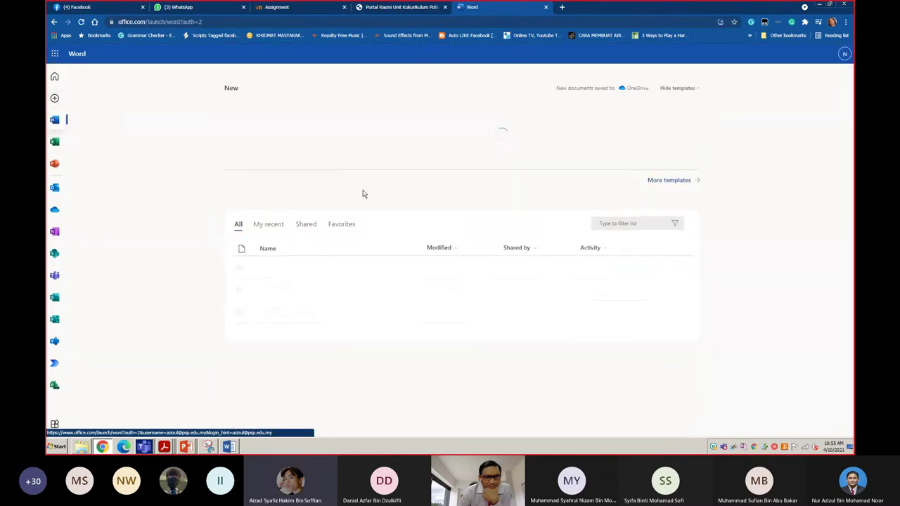
{"action": "left_click", "coordinate": [279, 146]}
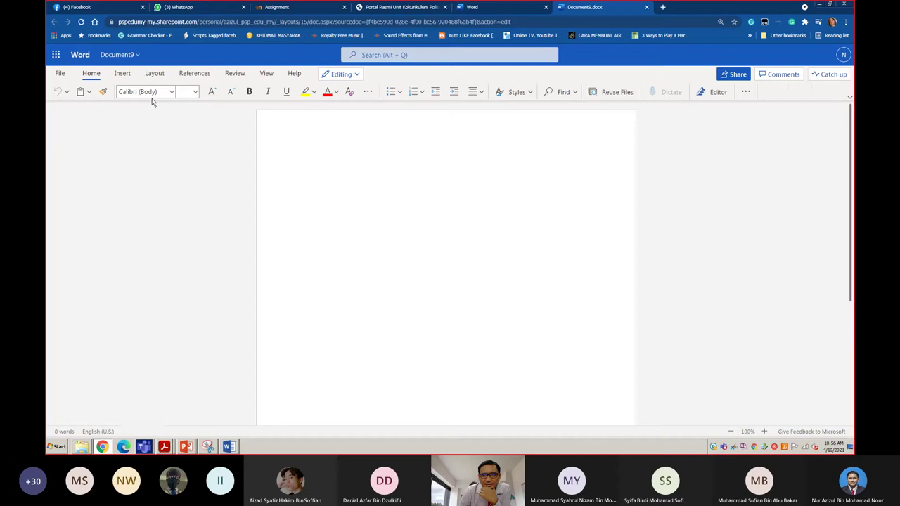
Browse the Insert, Layout, References, Review and View commands, then activate the Search box.
{"action": "left_click", "coordinate": [849, 100]}
{"action": "left_click", "coordinate": [734, 205]}
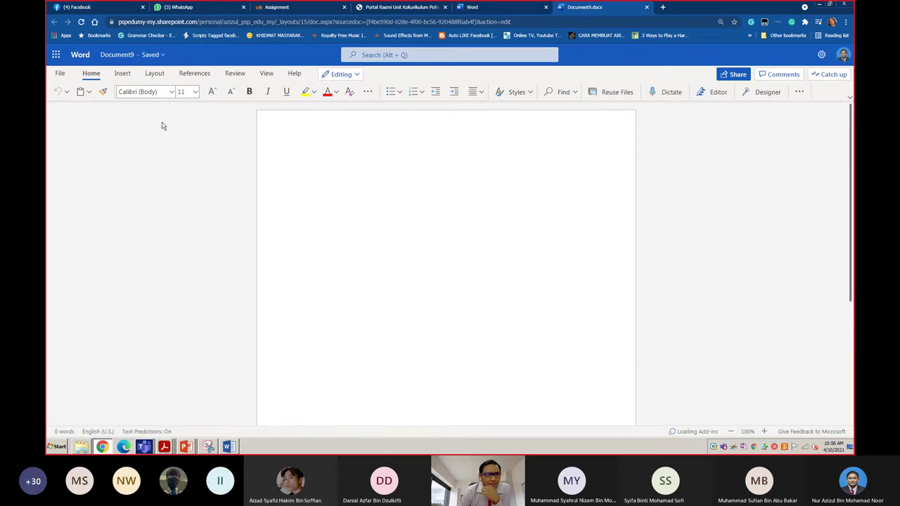
{"action": "left_click", "coordinate": [123, 76]}
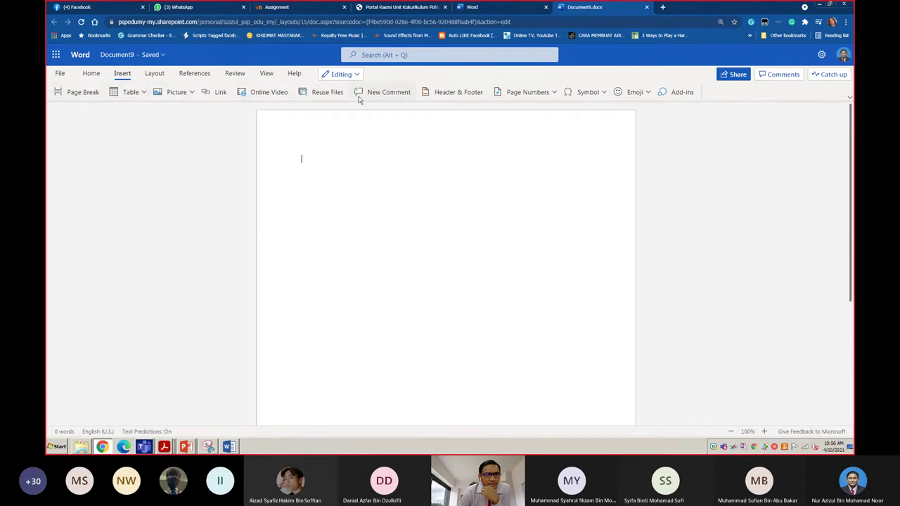
{"action": "left_click", "coordinate": [154, 76]}
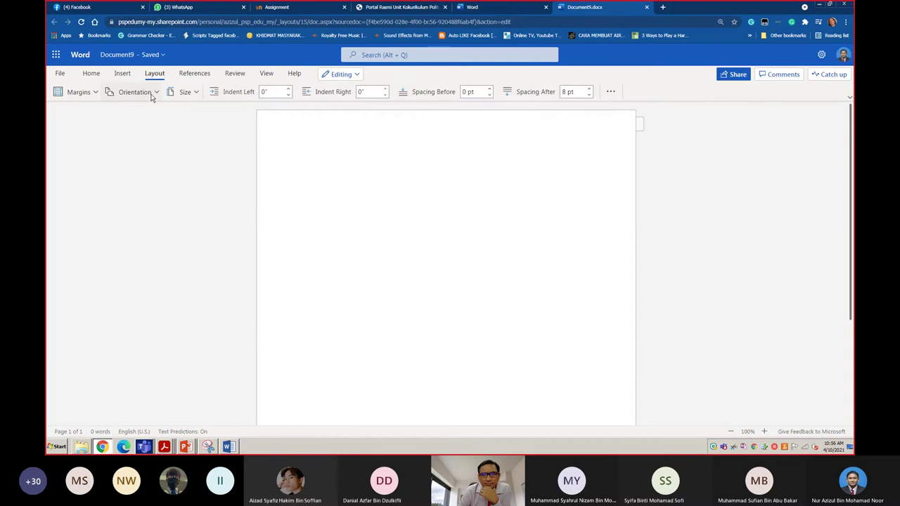
{"action": "left_click", "coordinate": [611, 92]}
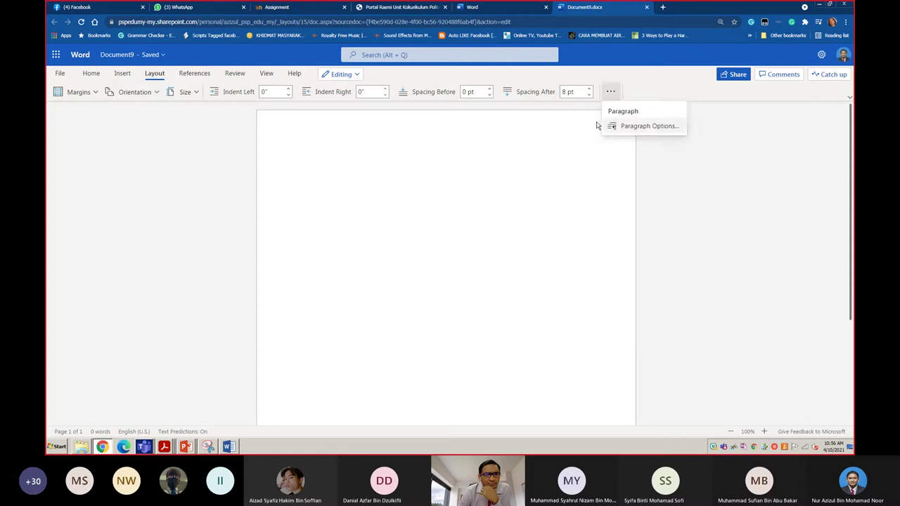
{"action": "left_click", "coordinate": [189, 75]}
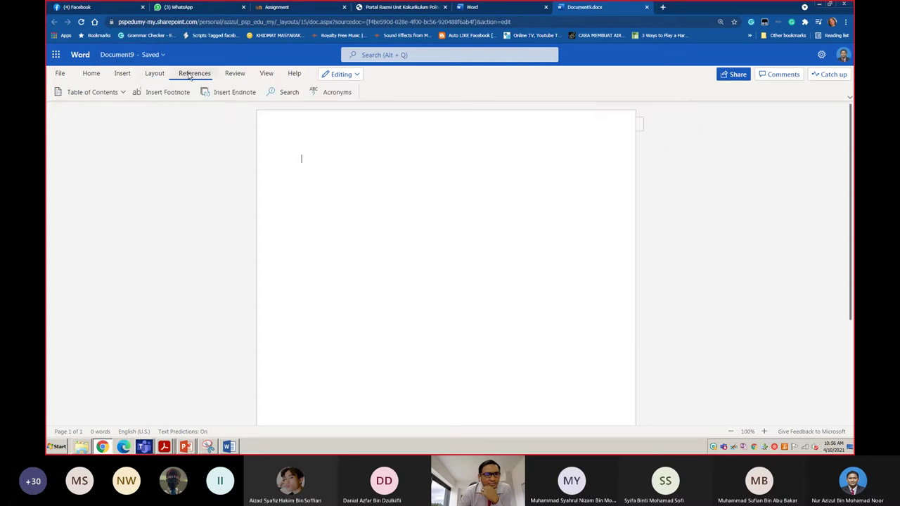
{"action": "left_click", "coordinate": [235, 74]}
{"action": "left_click", "coordinate": [267, 74]}
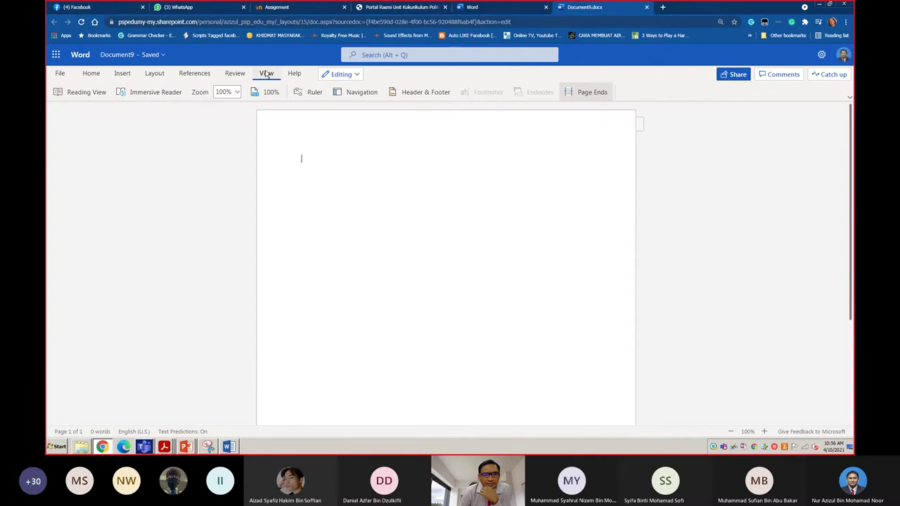
{"action": "left_click", "coordinate": [367, 54]}
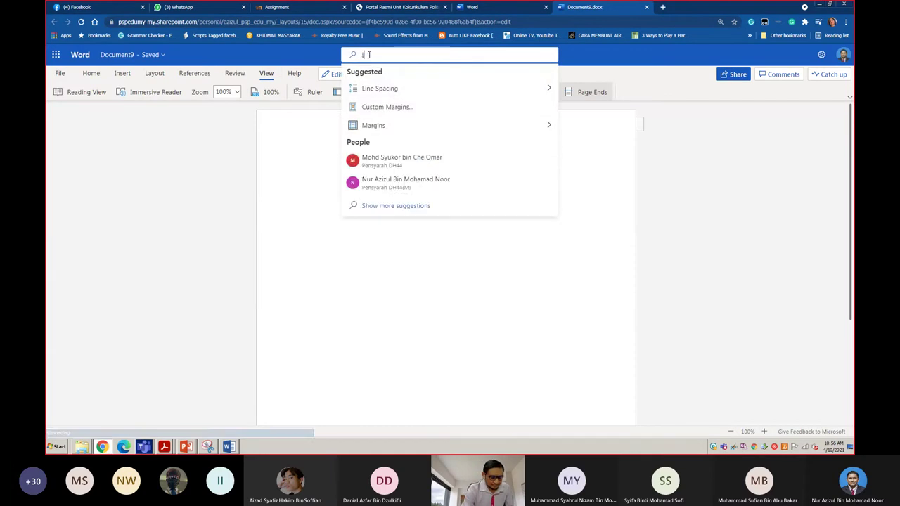
Search the Word for the web command box for 'INSERT COLUMN', then dismiss the suggestions.
{"action": "type", "text": "INSERY"}
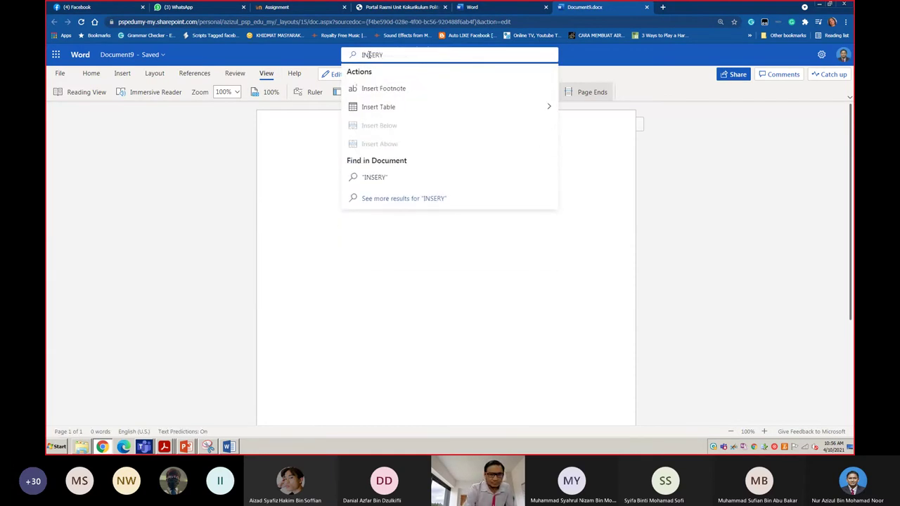
{"action": "key", "text": "BackSpace"}
{"action": "type", "text": "T C"}
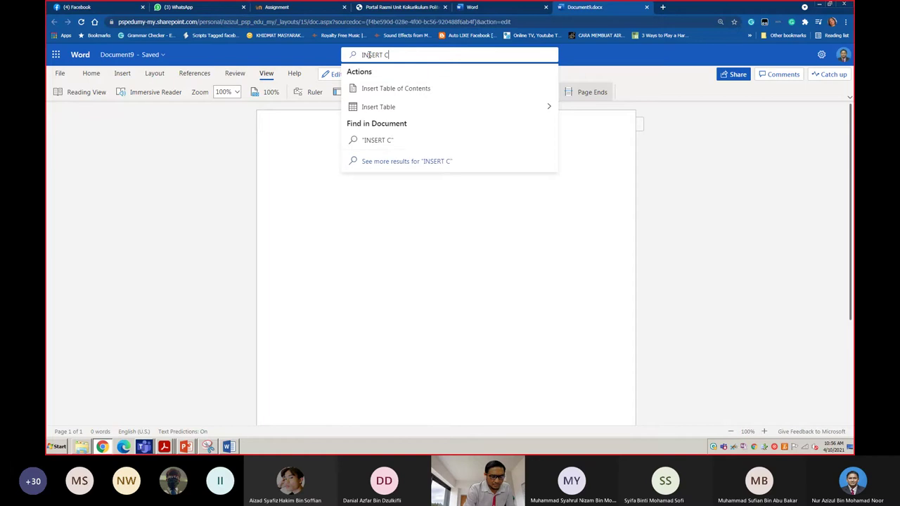
{"action": "type", "text": "OLU"}
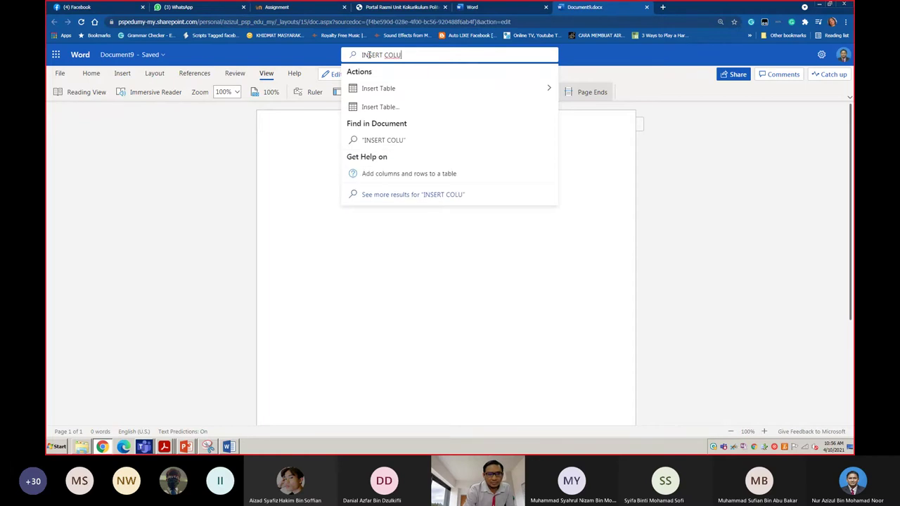
{"action": "type", "text": "MN"}
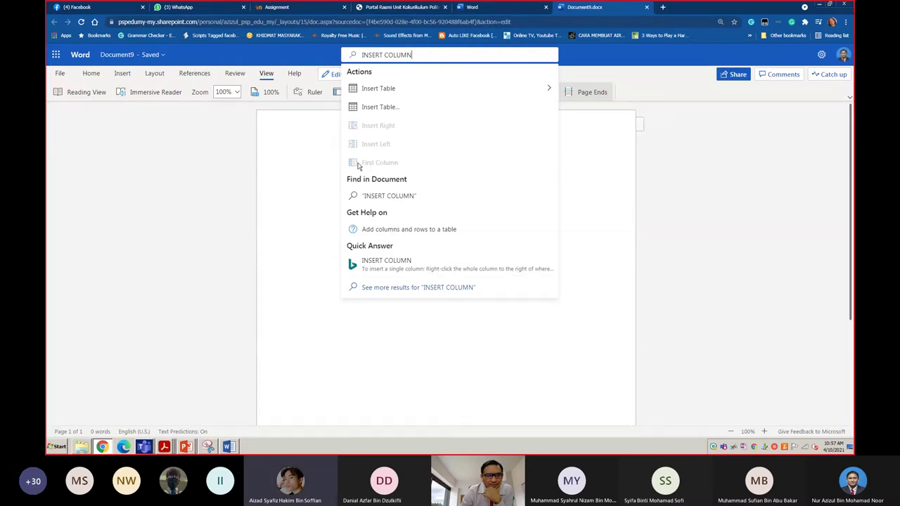
{"action": "left_click", "coordinate": [237, 171]}
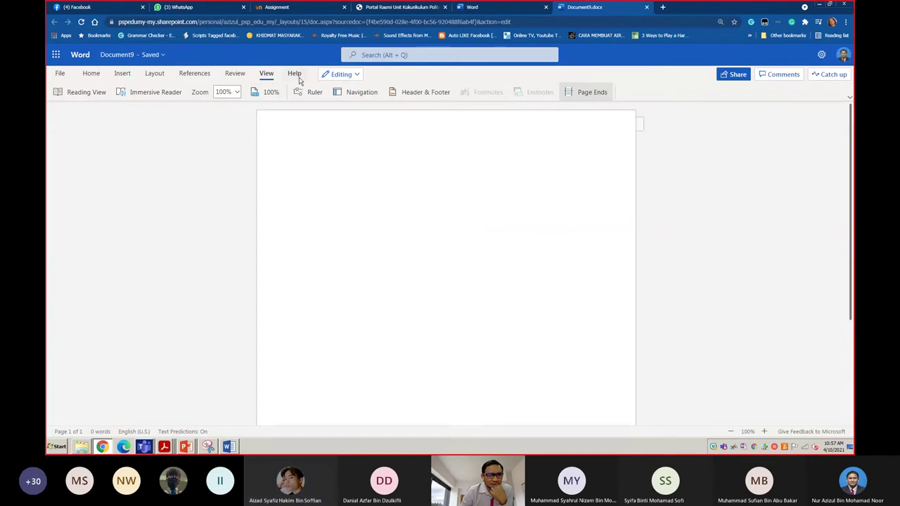
Check the editing mode choices and the File menu, closing both unchanged.
{"action": "left_click", "coordinate": [344, 78]}
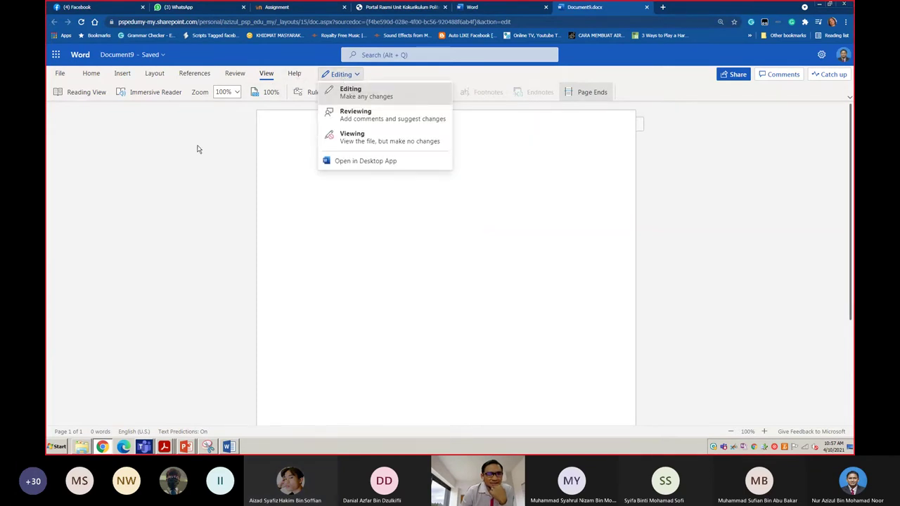
{"action": "left_click", "coordinate": [151, 178]}
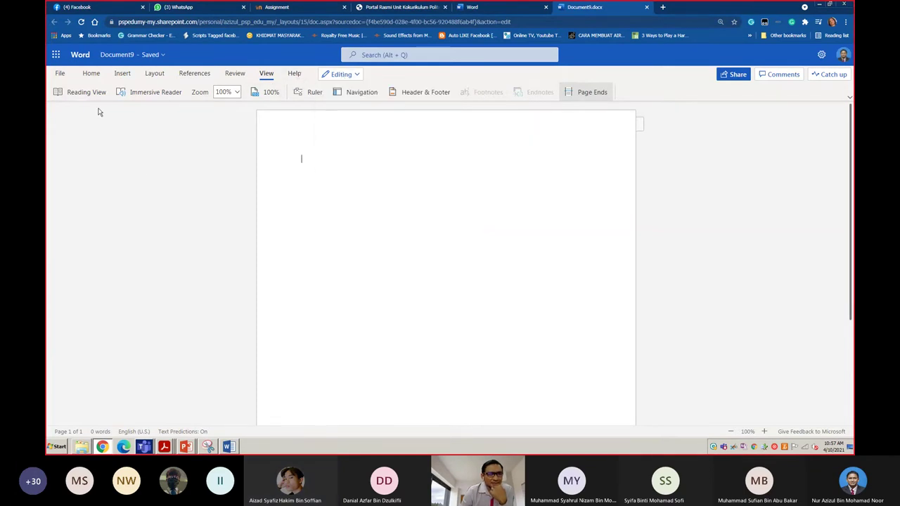
{"action": "left_click", "coordinate": [62, 75]}
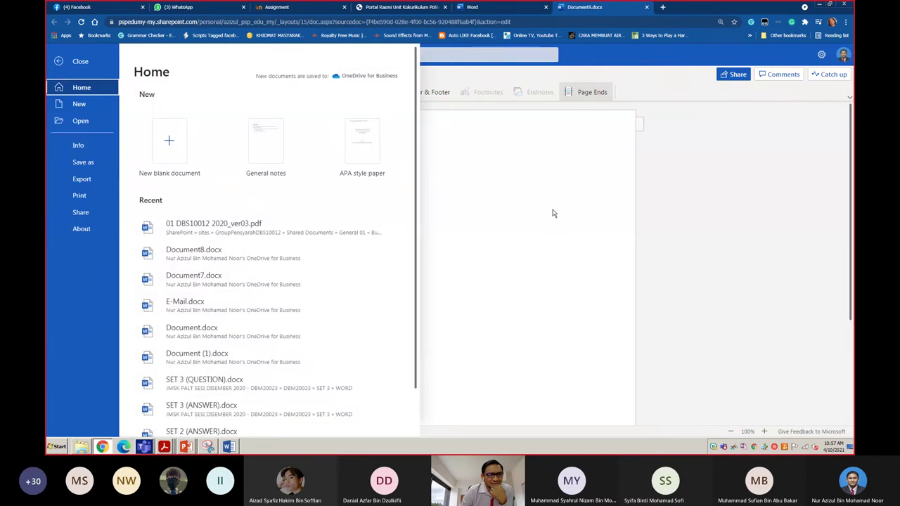
{"action": "left_click", "coordinate": [553, 211]}
On the Home tab, review the extra font, alignment and paragraph formatting options.
{"action": "left_click", "coordinate": [91, 73]}
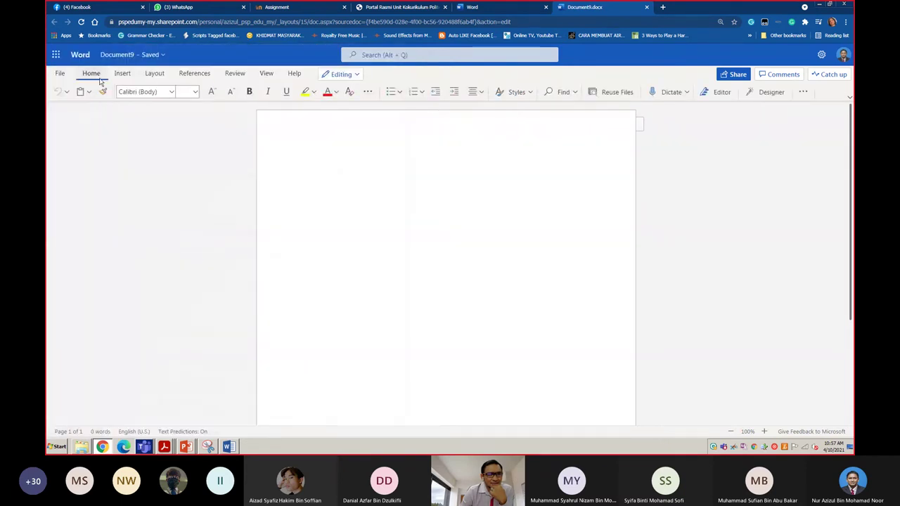
{"action": "left_click", "coordinate": [371, 92]}
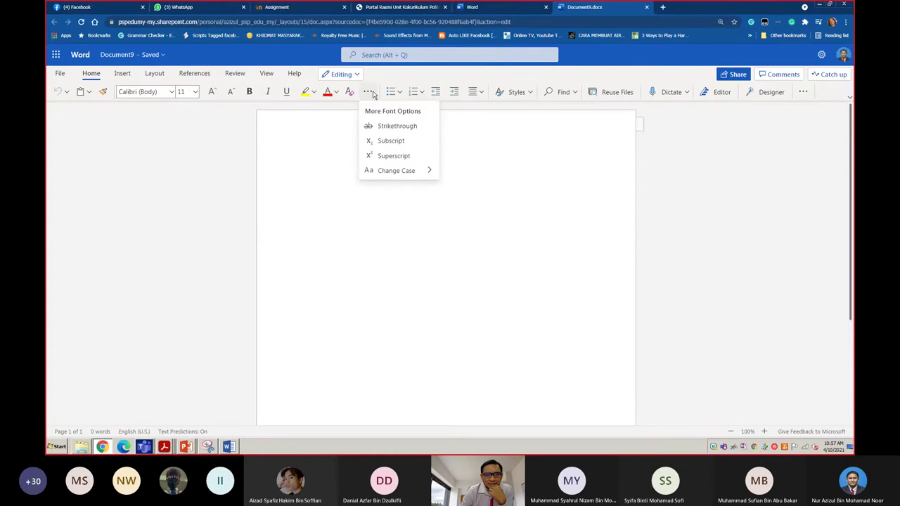
{"action": "left_click", "coordinate": [481, 92]}
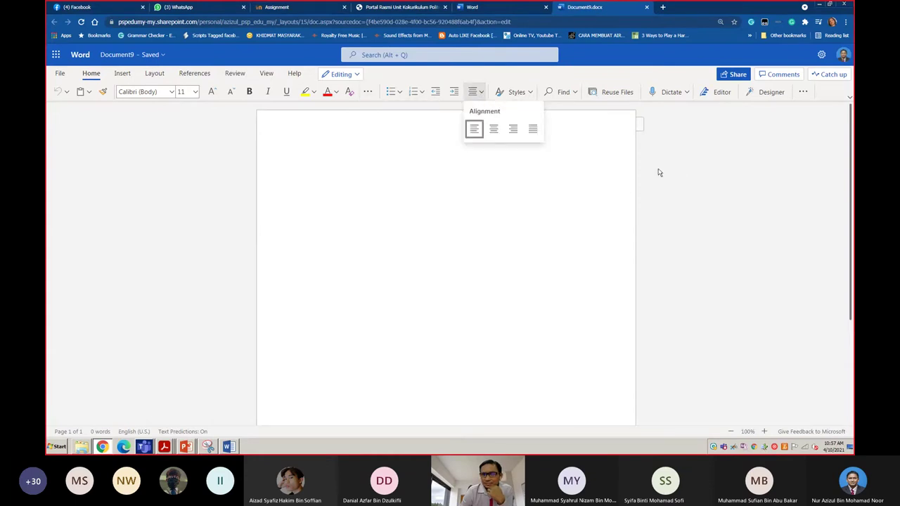
{"action": "left_click", "coordinate": [802, 94]}
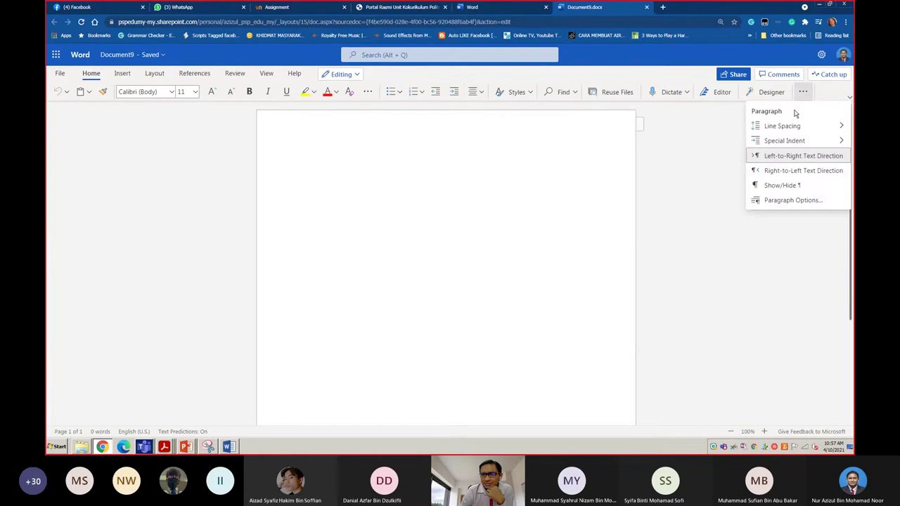
{"action": "mouse_move", "coordinate": [777, 145]}
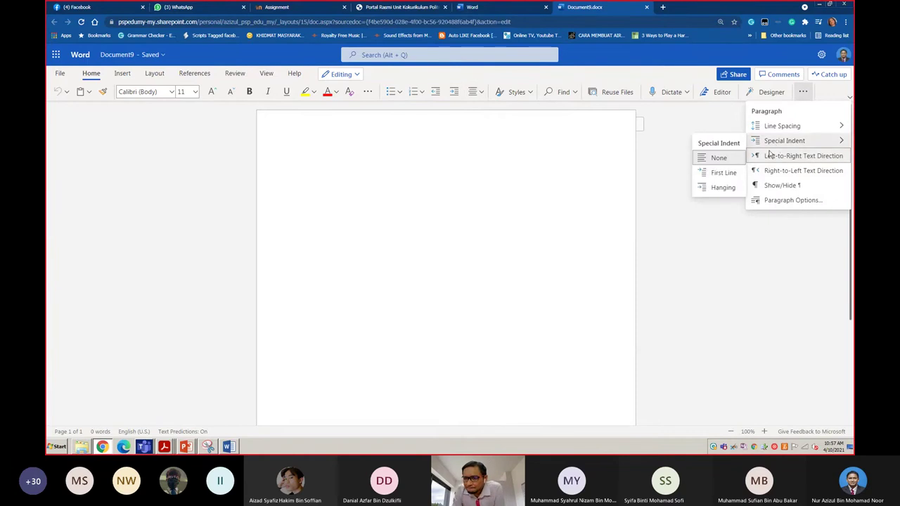
{"action": "left_click", "coordinate": [762, 224]}
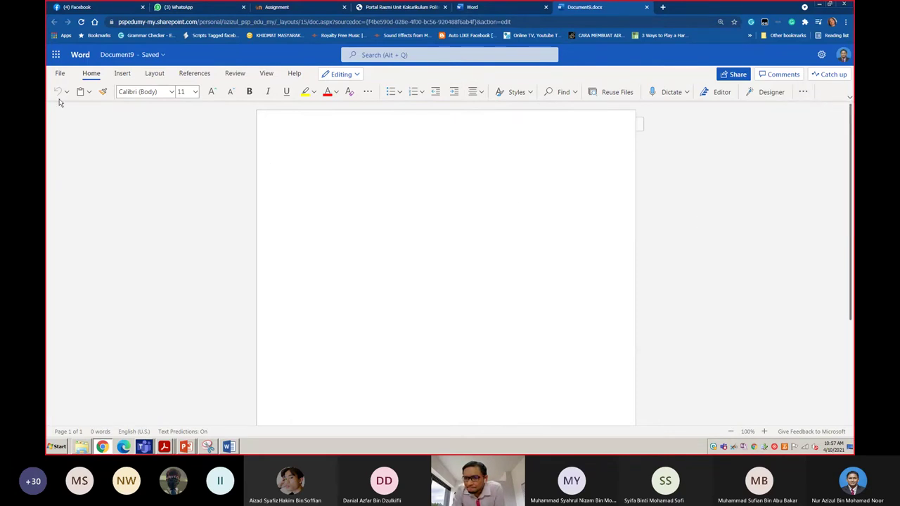
Glance at References, then view the Layout tab's margin and orientation presets without changing them.
{"action": "left_click", "coordinate": [194, 73]}
{"action": "left_click", "coordinate": [160, 74]}
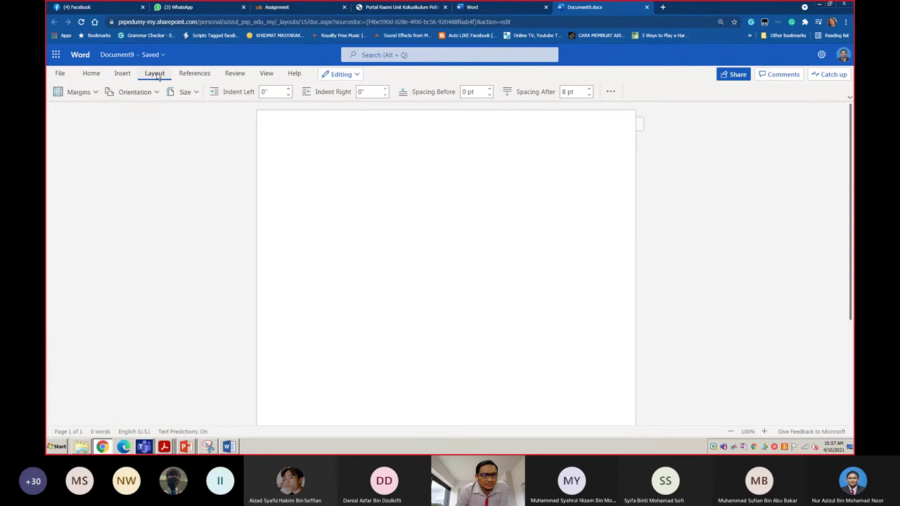
{"action": "left_click", "coordinate": [94, 92]}
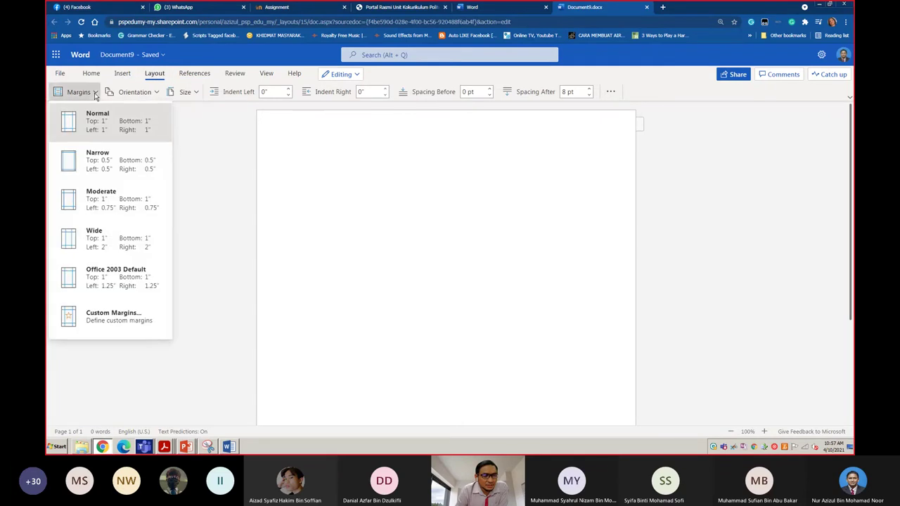
{"action": "left_click", "coordinate": [94, 93]}
{"action": "left_click", "coordinate": [149, 94]}
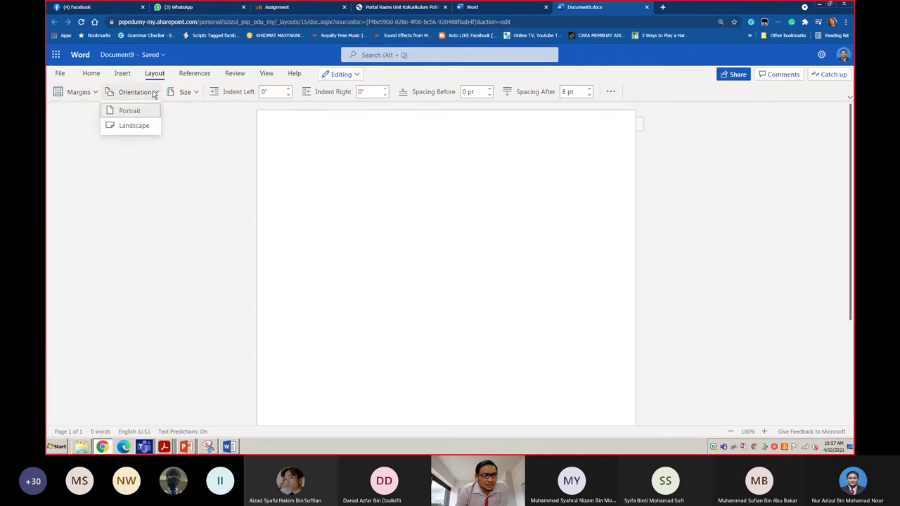
{"action": "left_click", "coordinate": [149, 94]}
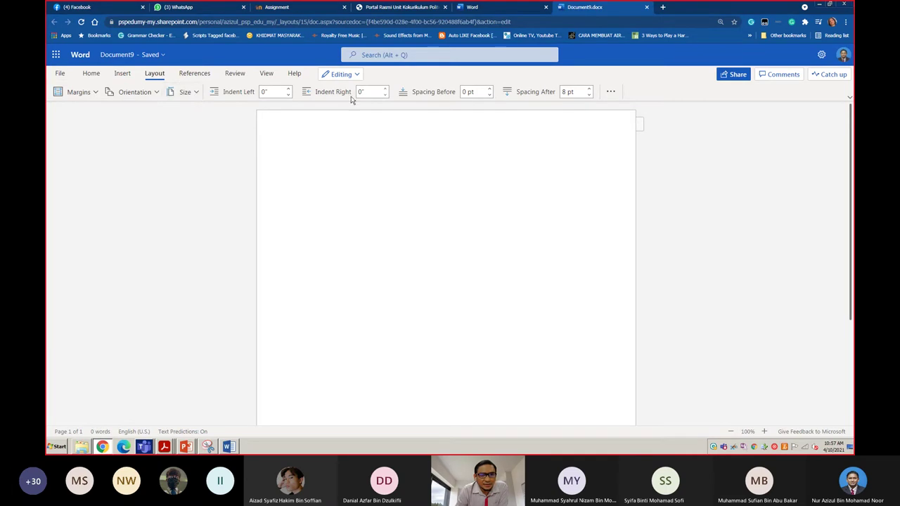
Open the full Paragraph settings dialog and cancel it without changes.
{"action": "left_click", "coordinate": [610, 93]}
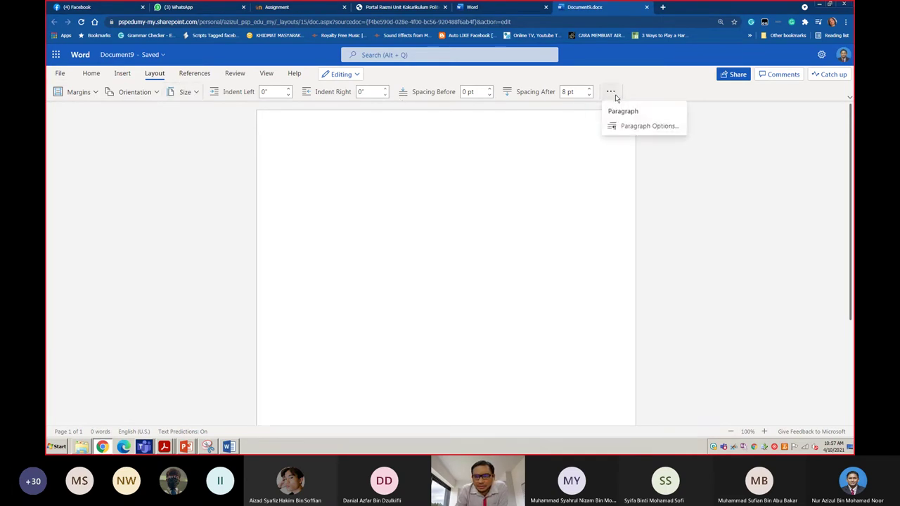
{"action": "left_click", "coordinate": [625, 128]}
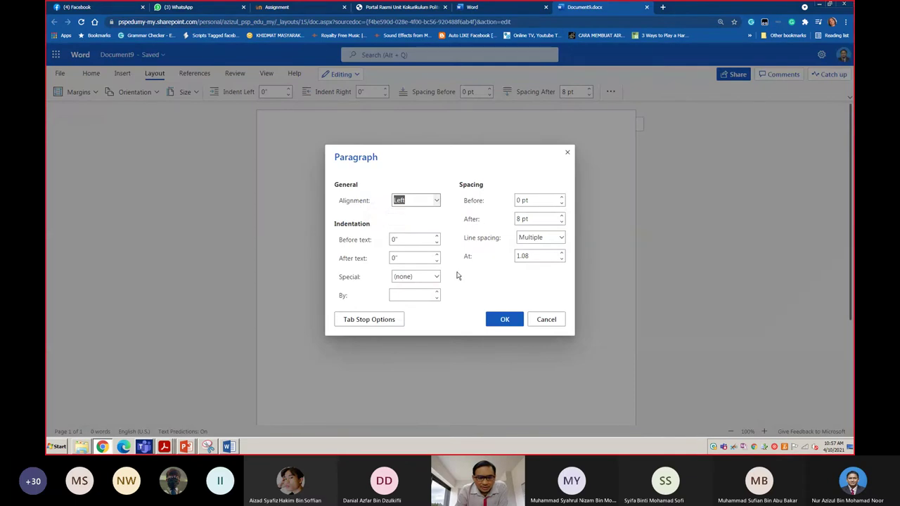
{"action": "left_click", "coordinate": [545, 320]}
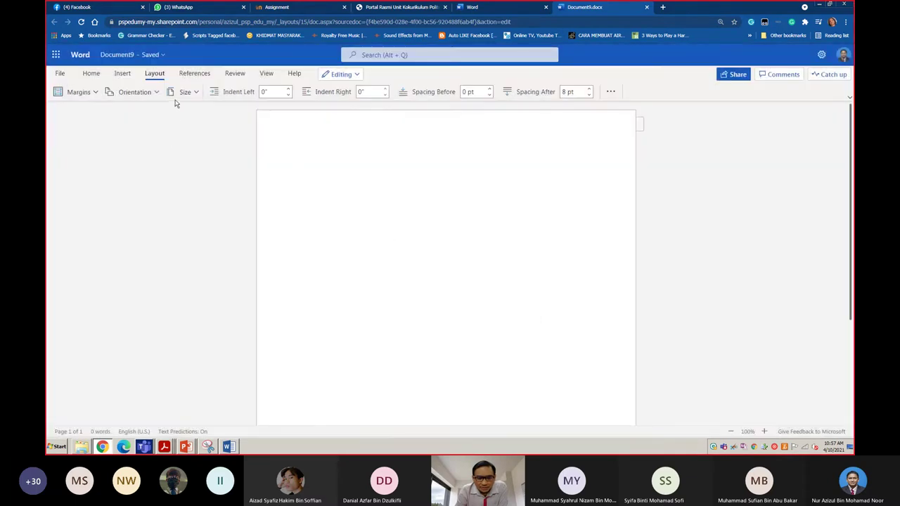
Browse the Insert, References, Review and View tabs, then switch to the Teams meeting window.
{"action": "left_click", "coordinate": [121, 74]}
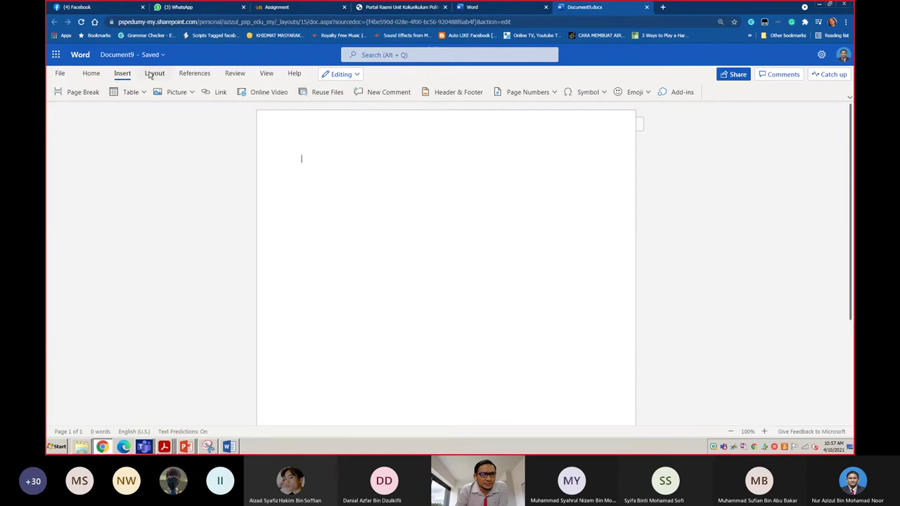
{"action": "left_click", "coordinate": [197, 74]}
{"action": "left_click", "coordinate": [235, 75]}
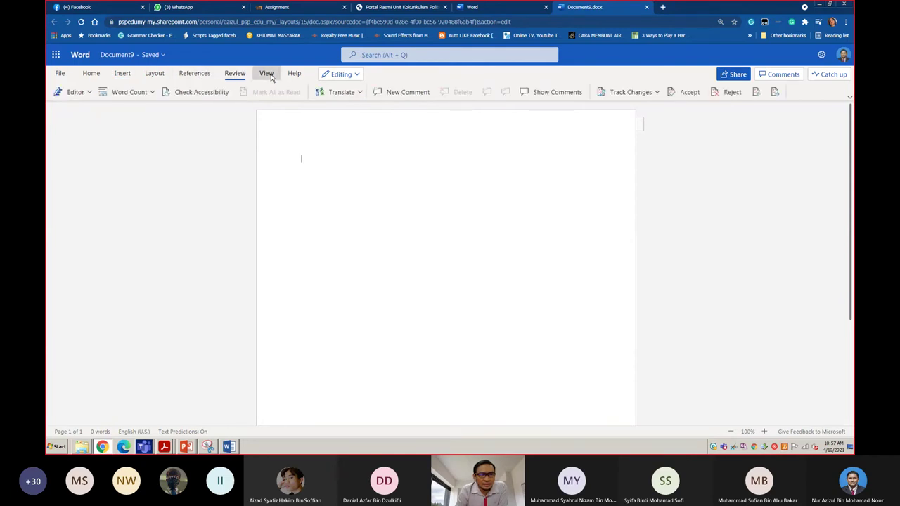
{"action": "left_click", "coordinate": [270, 77]}
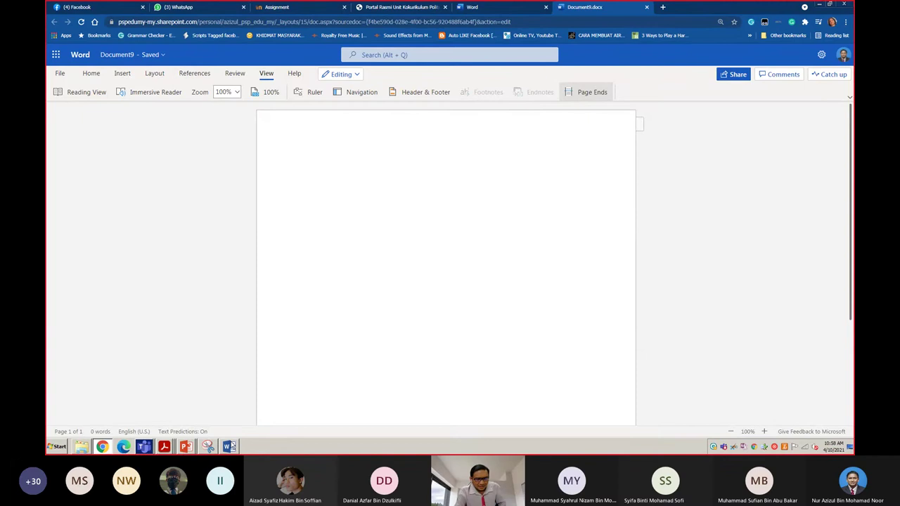
{"action": "left_click", "coordinate": [144, 446]}
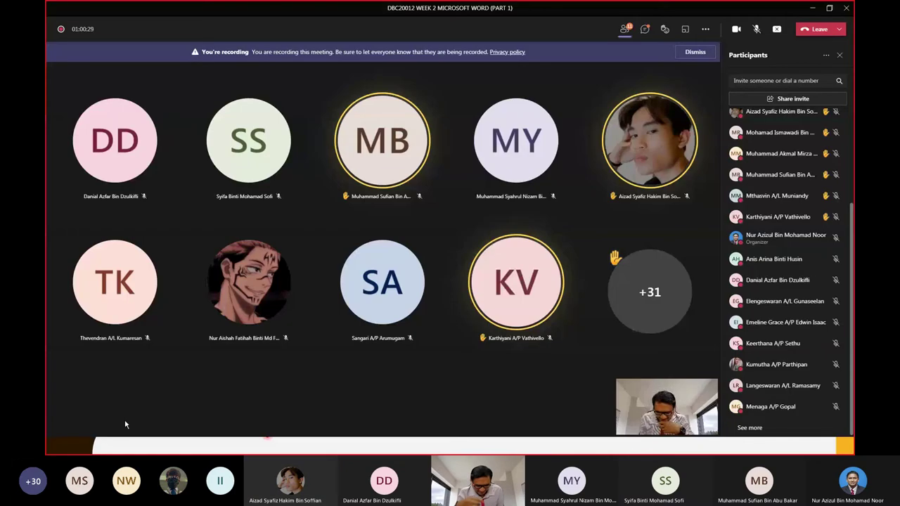
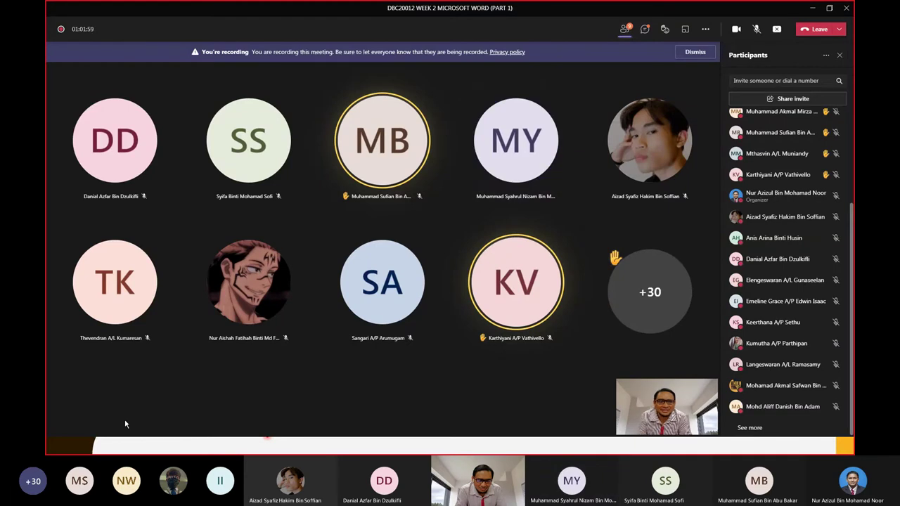
Show the Teams meeting chat instead of the participants list, then switch toward PowerPoint.
{"action": "left_click", "coordinate": [644, 31]}
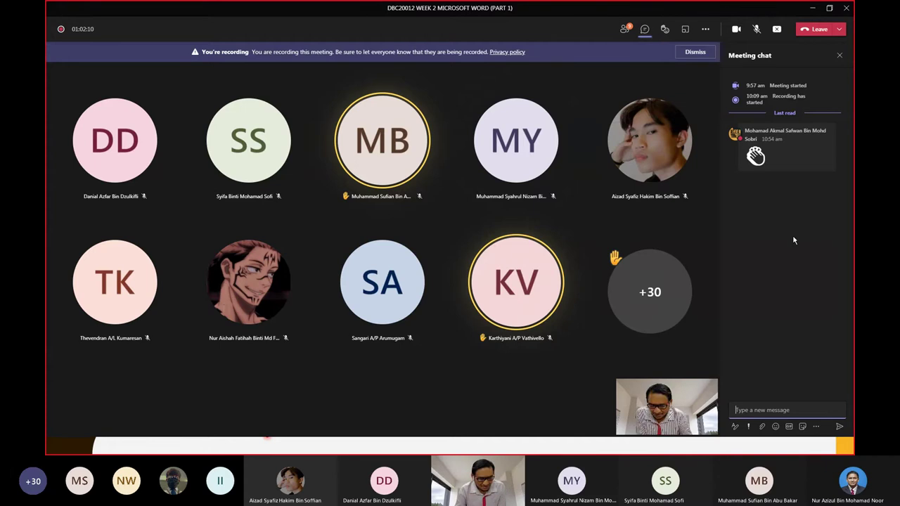
{"action": "key", "text": "alt+Tab"}
{"action": "key", "text": "alt+Tab"}
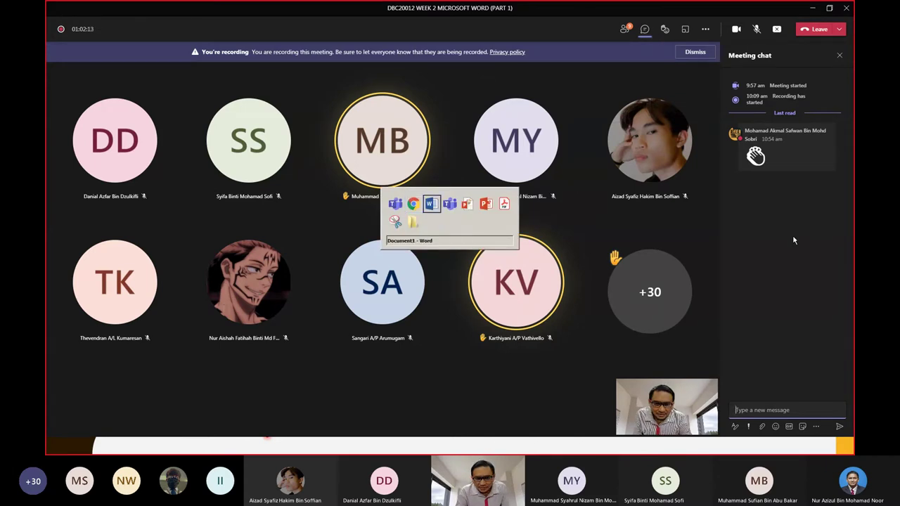
{"action": "key", "text": "alt+Tab"}
{"action": "key", "text": "alt+Tab"}
Advance the slide show to the References Tab slide and return to Word's Document3.
{"action": "key", "text": "alt+Tab"}
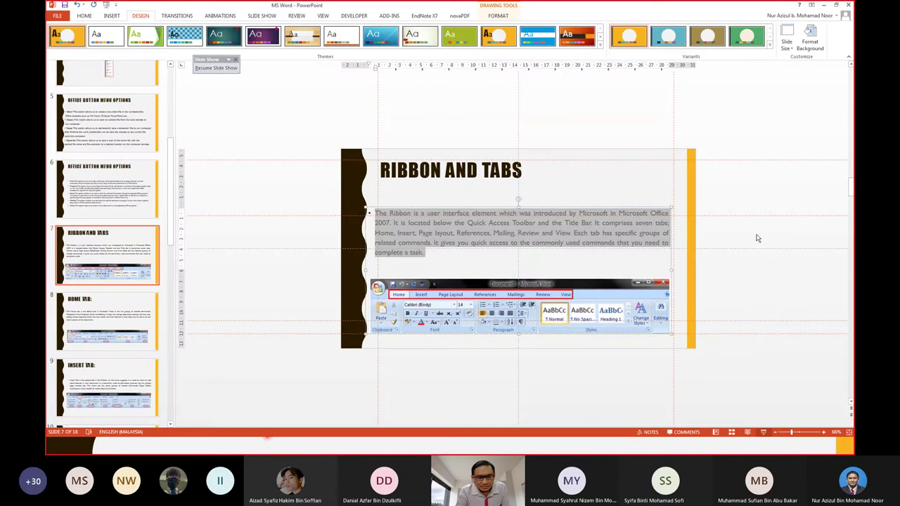
{"action": "key", "text": "alt+Tab"}
{"action": "key", "text": "alt+Tab"}
{"action": "key", "text": "alt+Tab"}
{"action": "key", "text": "alt+Tab"}
{"action": "key", "text": "alt+Tab"}
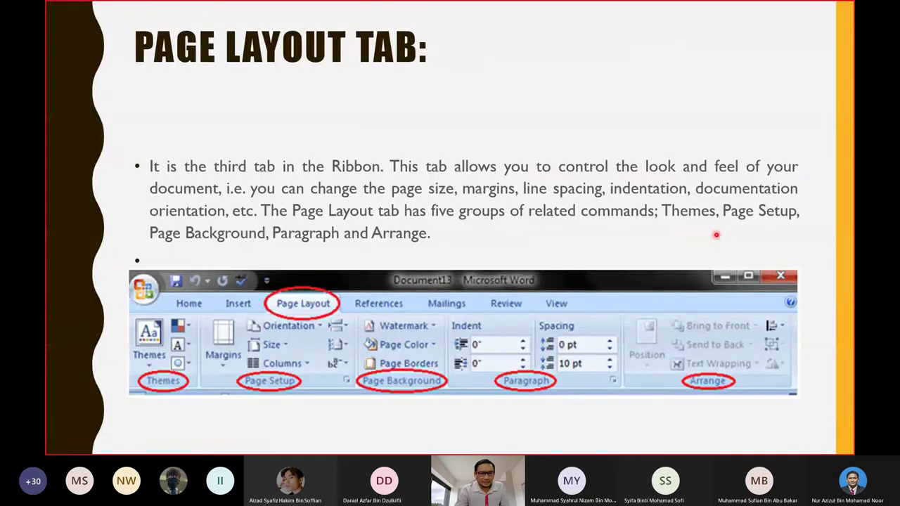
{"action": "key", "text": "Right"}
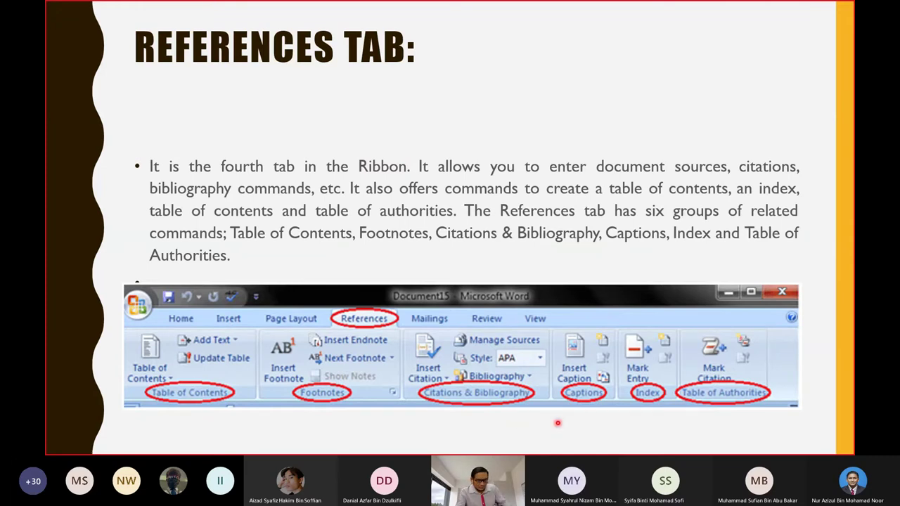
{"action": "key", "text": "alt+Tab"}
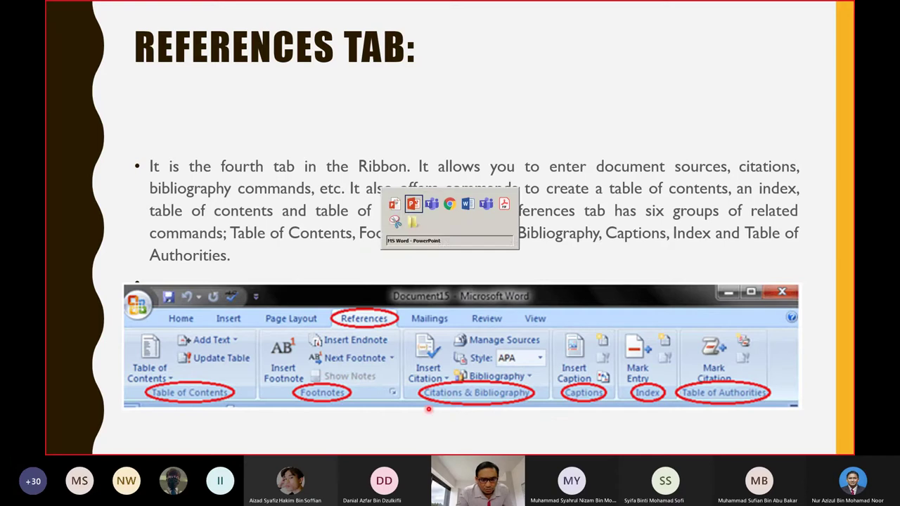
{"action": "key", "text": "Tab"}
{"action": "key", "text": "Tab"}
{"action": "key", "text": "Tab"}
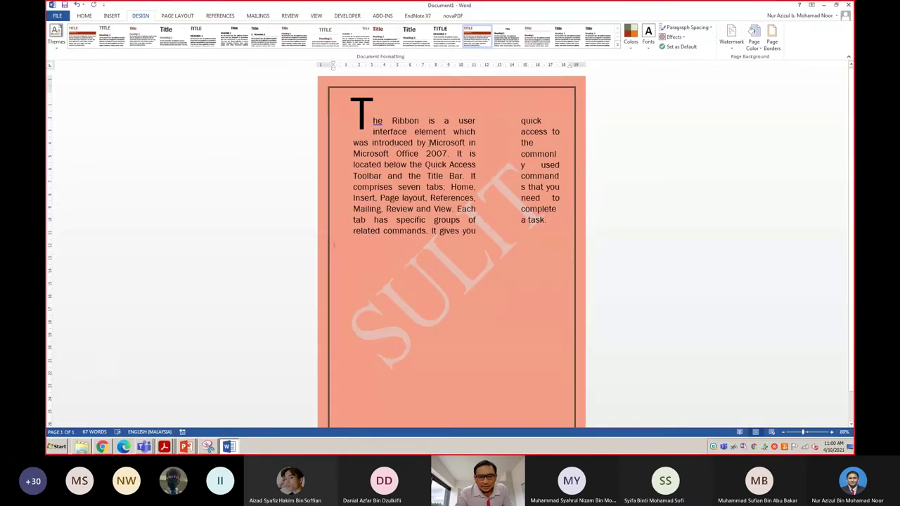
Select 'Microsoft' in the Ribbon paragraph and insert a footnote from the References tab.
{"action": "left_click_drag", "start_coordinate": [429, 143], "coordinate": [467, 143]}
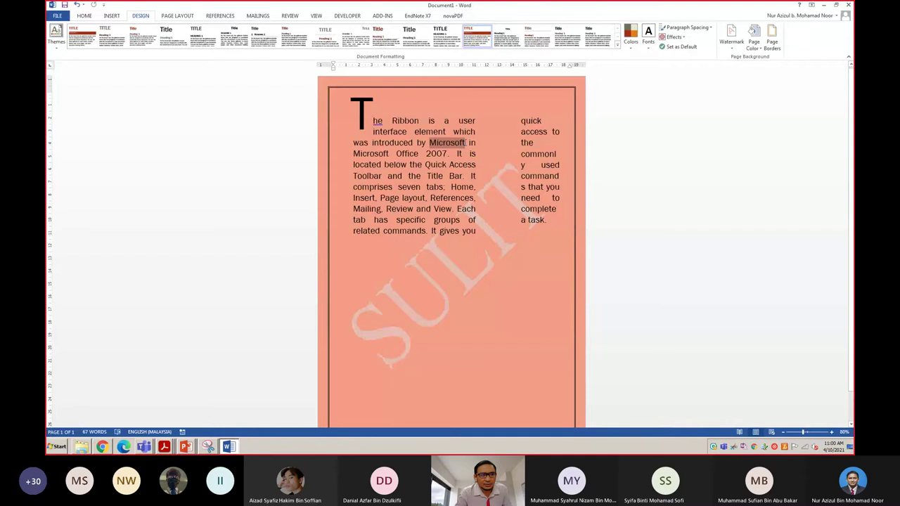
{"action": "left_click", "coordinate": [218, 16]}
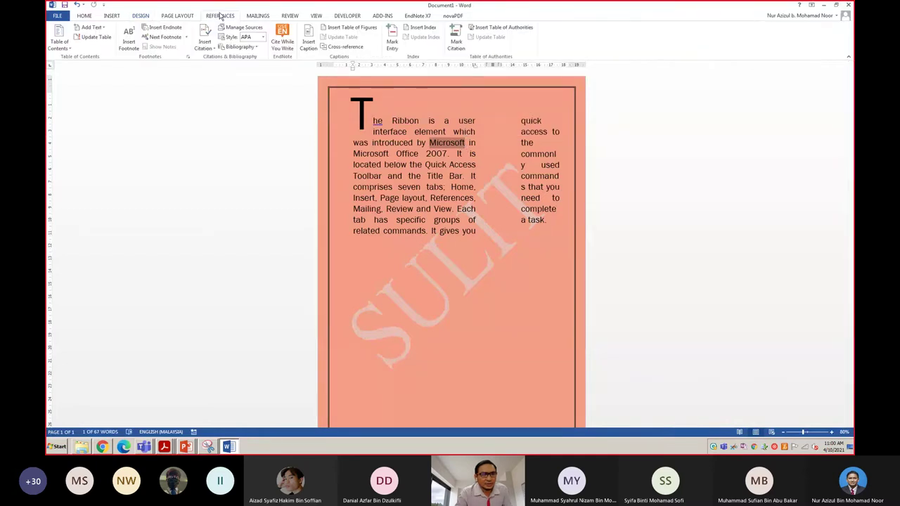
{"action": "left_click", "coordinate": [129, 44]}
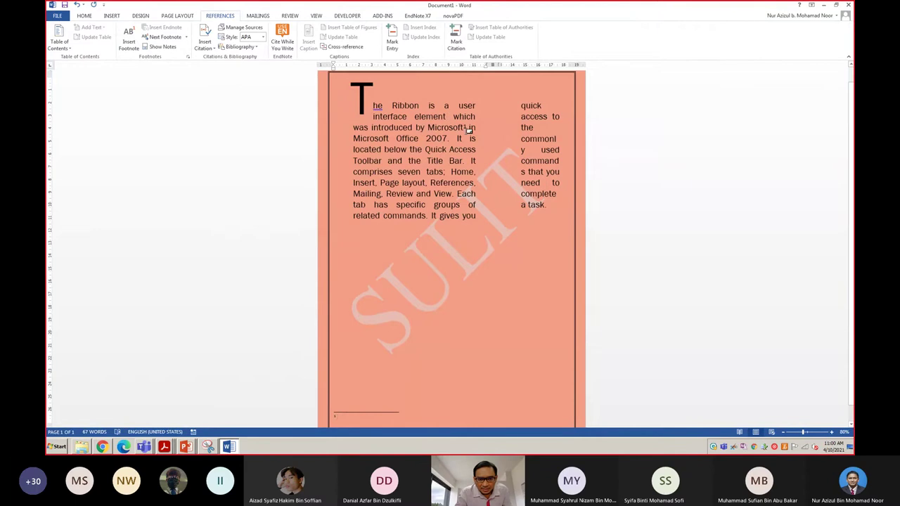
{"action": "scroll", "coordinate": [468, 131], "scroll_direction": "up", "scroll_amount": 6, "text": "ctrl"}
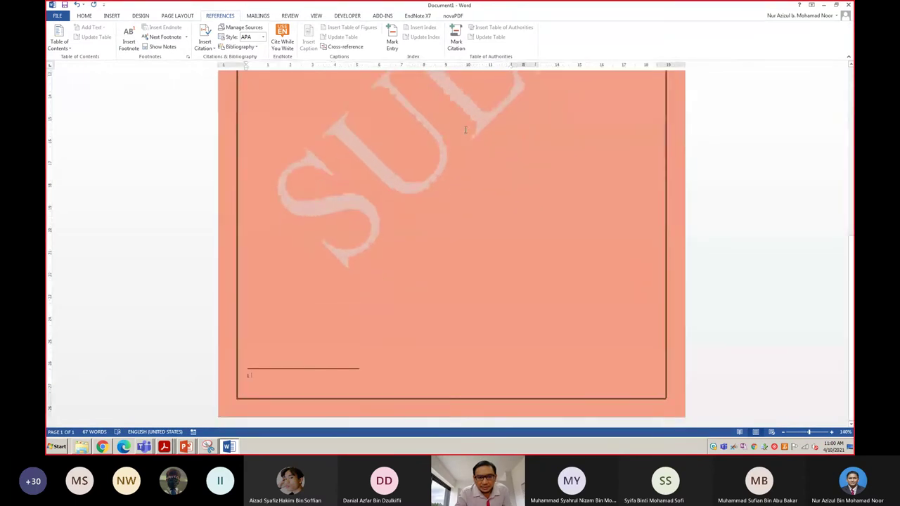
{"action": "scroll", "coordinate": [465, 129], "scroll_direction": "up", "scroll_amount": 5}
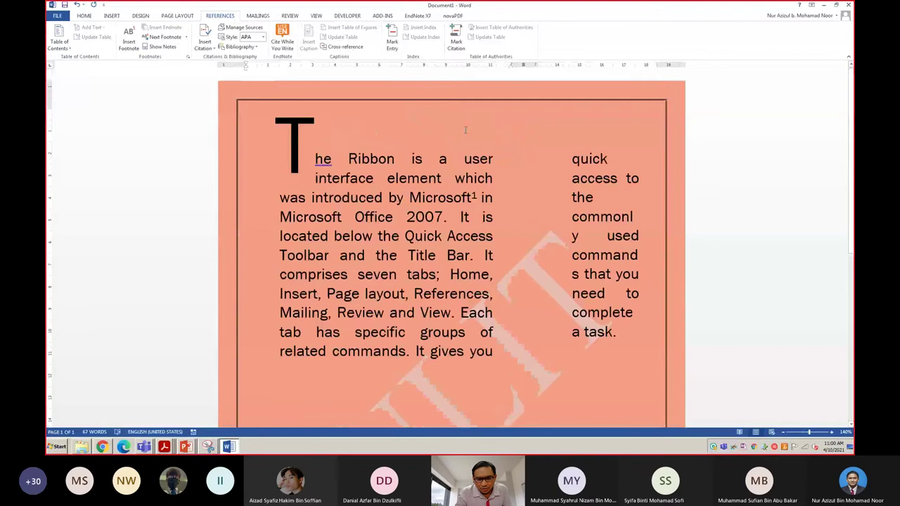
{"action": "scroll", "coordinate": [465, 129], "scroll_direction": "up", "scroll_amount": 10, "text": "ctrl"}
Reselect 'Microsoft', insert footnote 1, and jump to its empty note at the page bottom.
{"action": "double_click", "coordinate": [485, 260]}
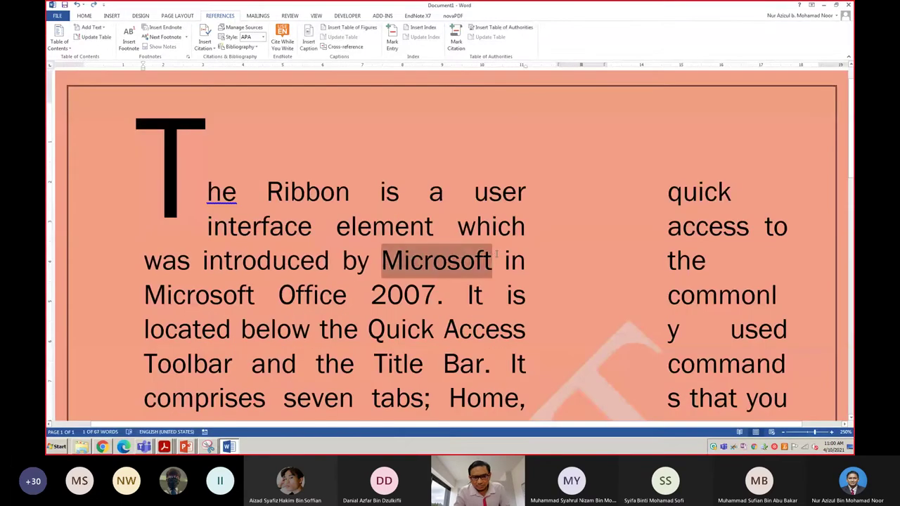
{"action": "left_click", "coordinate": [468, 295]}
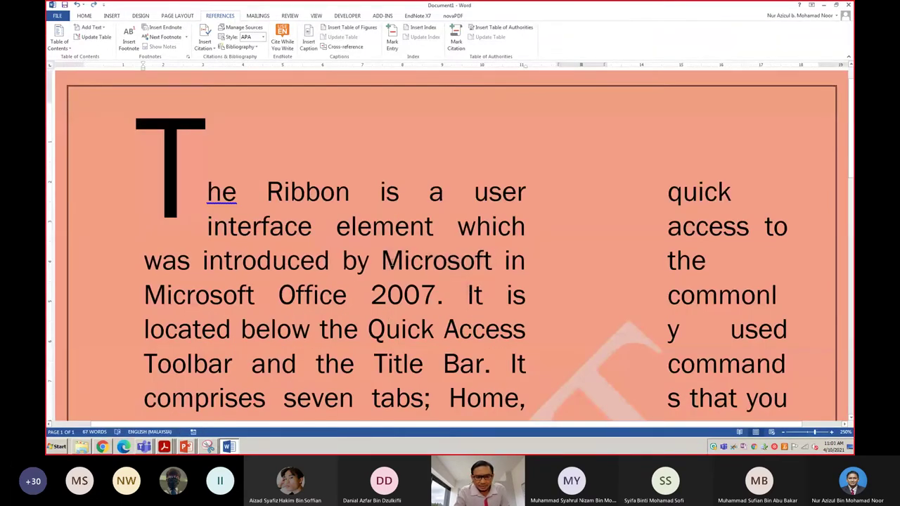
{"action": "left_click", "coordinate": [394, 260]}
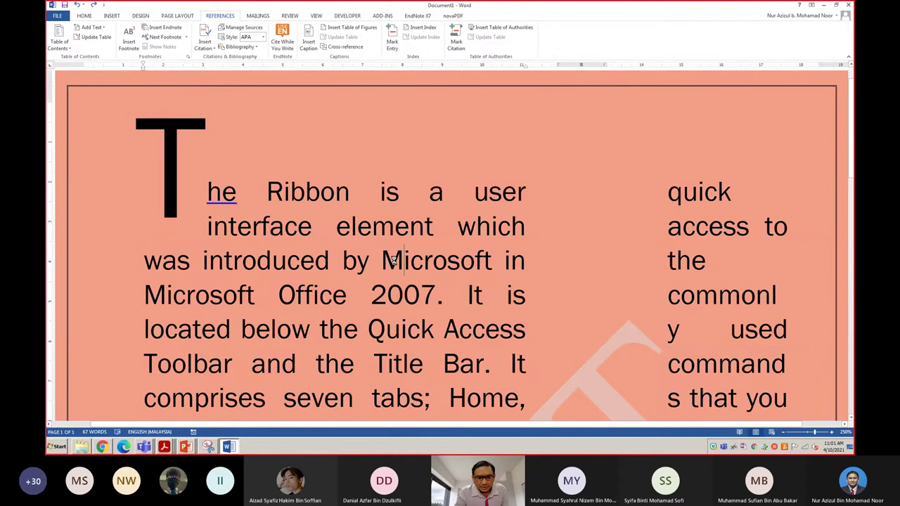
{"action": "double_click", "coordinate": [394, 260]}
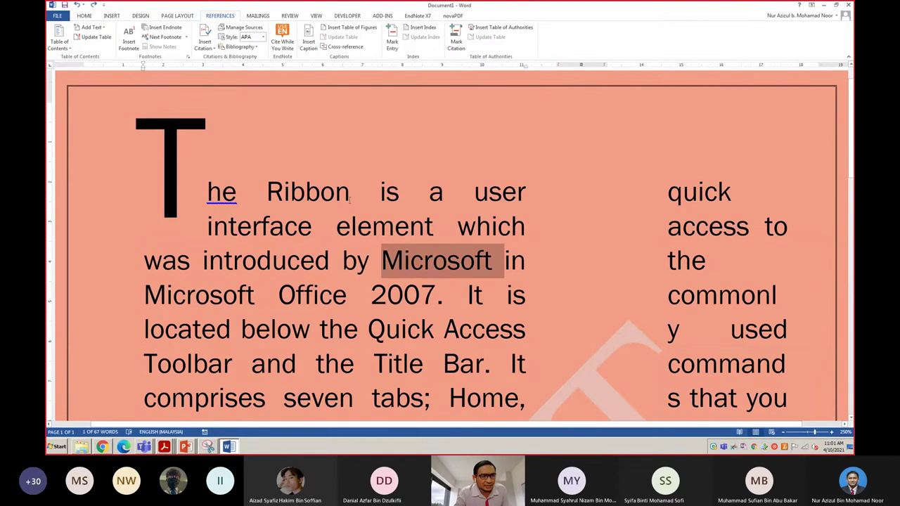
{"action": "left_click", "coordinate": [130, 35]}
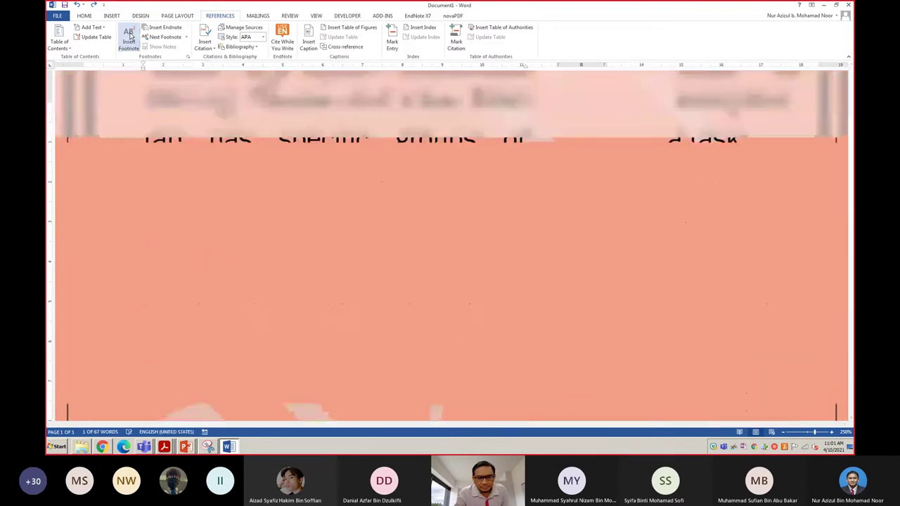
{"action": "scroll", "coordinate": [401, 213], "scroll_direction": "up", "scroll_amount": 5}
{"action": "scroll", "coordinate": [400, 214], "scroll_direction": "up", "scroll_amount": 5}
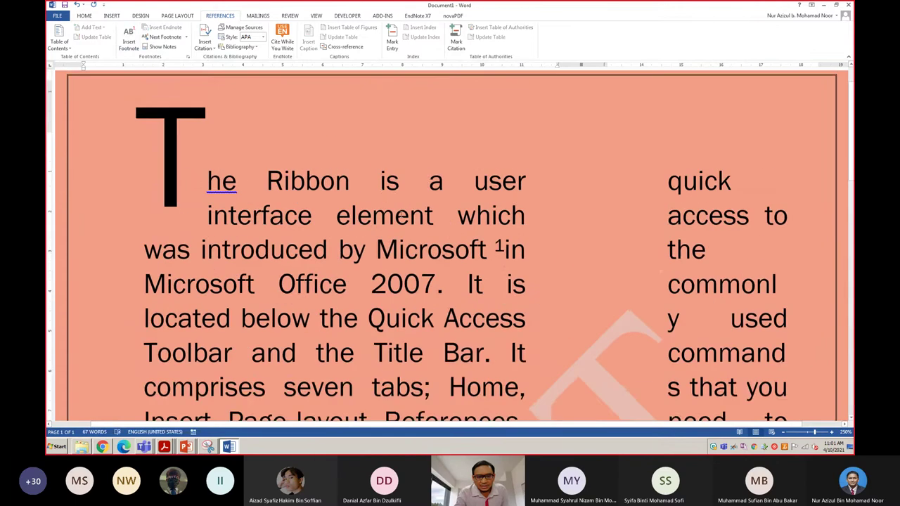
{"action": "scroll", "coordinate": [416, 308], "scroll_direction": "up", "scroll_amount": 1}
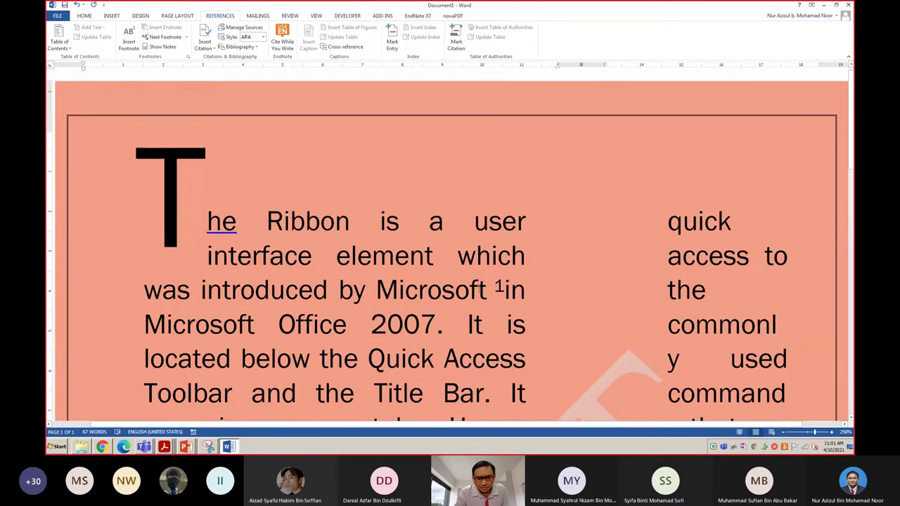
{"action": "double_click", "coordinate": [498, 288]}
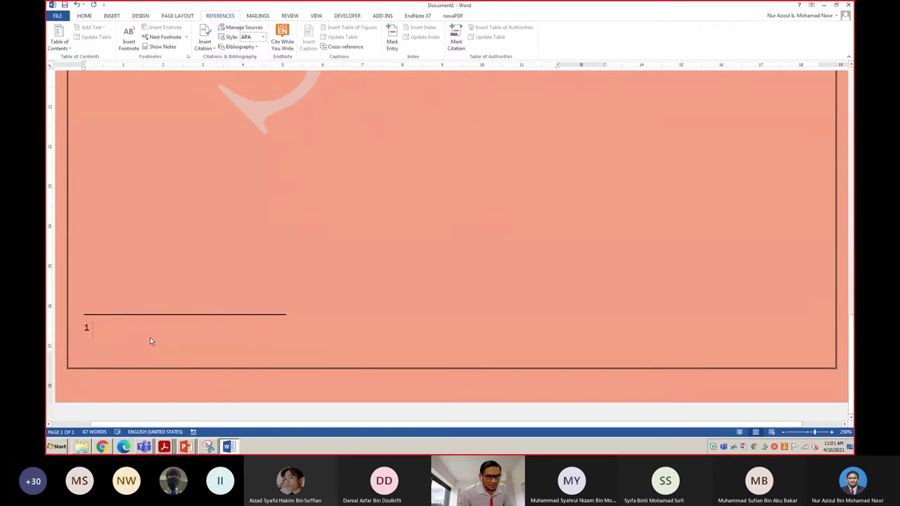
Type 'Microsoft adalah syarikat..........' as the text of footnote 1.
{"action": "type", "text": "mlC"}
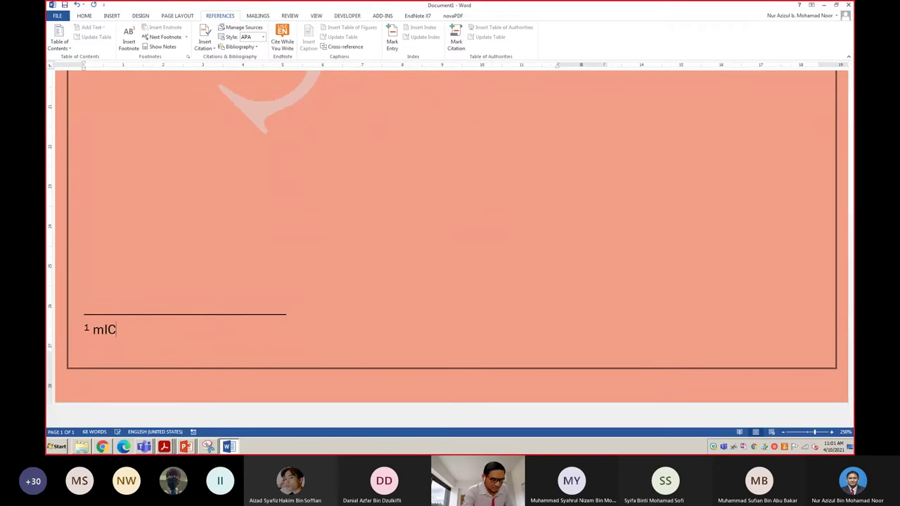
{"action": "key", "text": "BackSpace"}
{"action": "key", "text": "BackSpace"}
{"action": "key", "text": "BackSpace"}
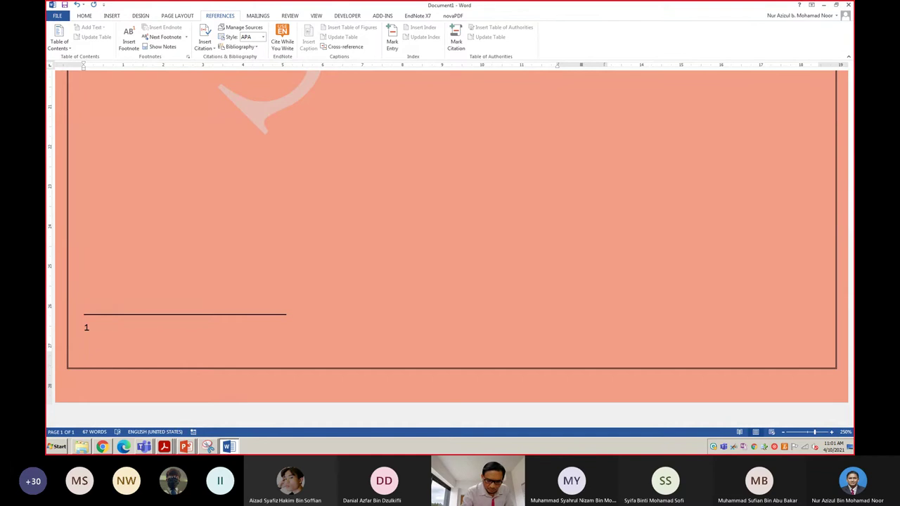
{"action": "type", "text": "Mic"}
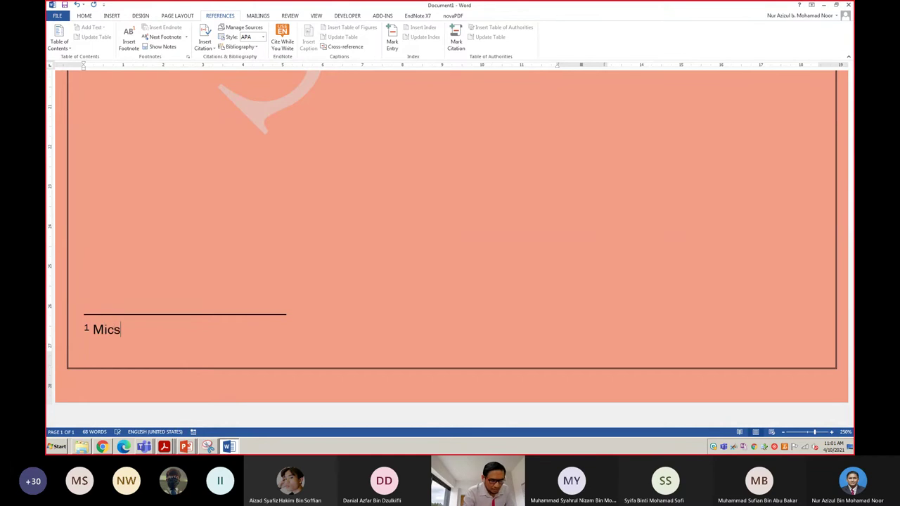
{"action": "type", "text": "ros"}
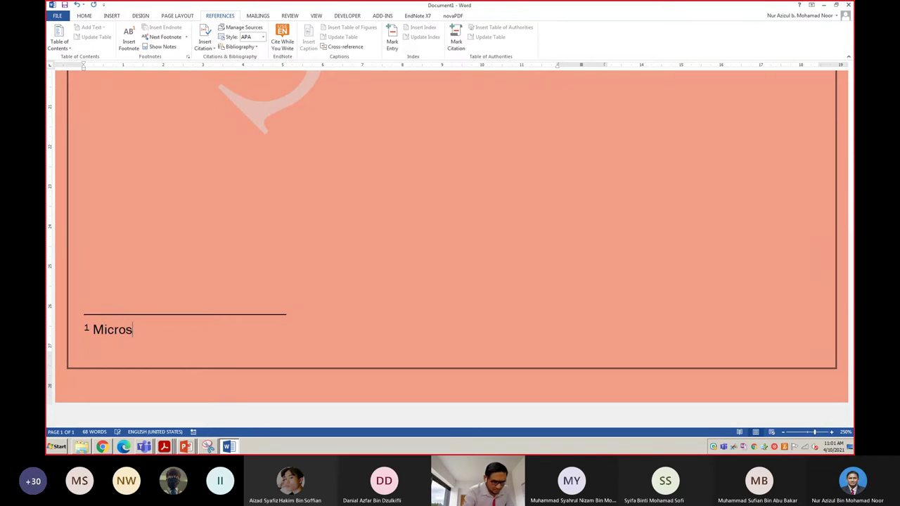
{"action": "type", "text": "oft "}
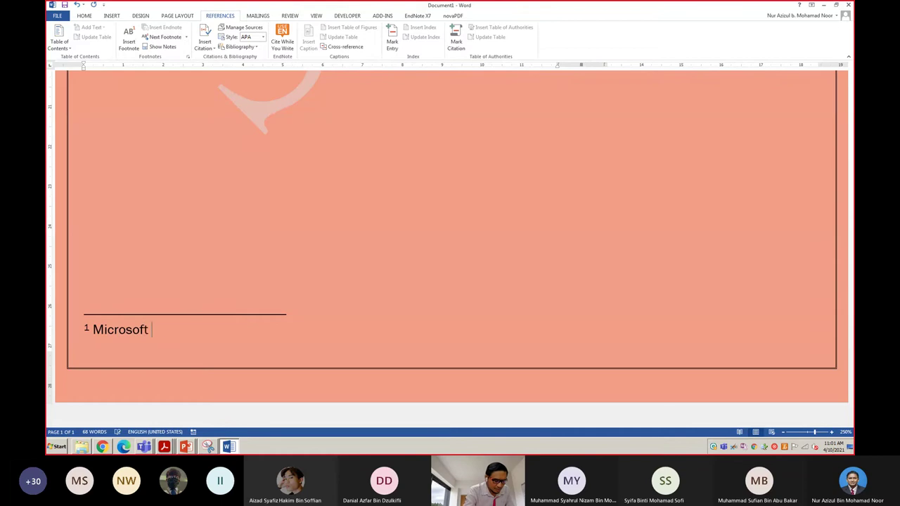
{"action": "type", "text": "adalah "}
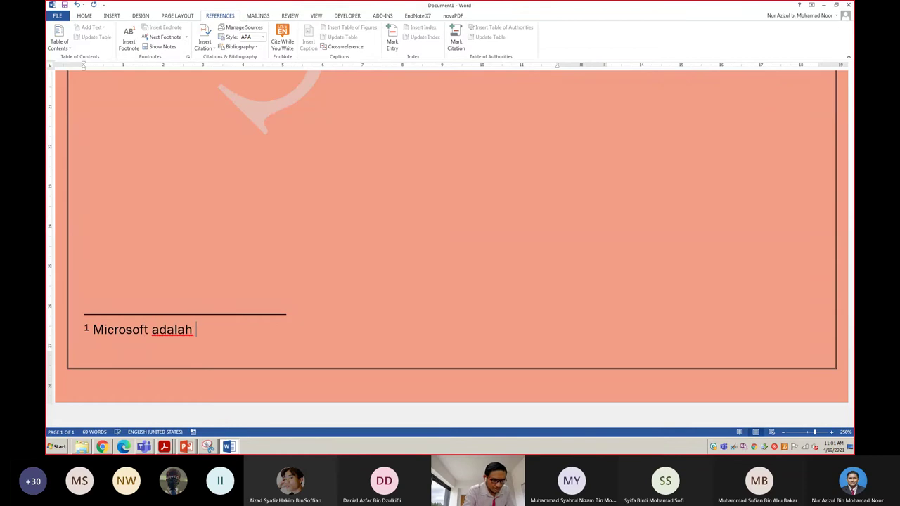
{"action": "type", "text": "syar"}
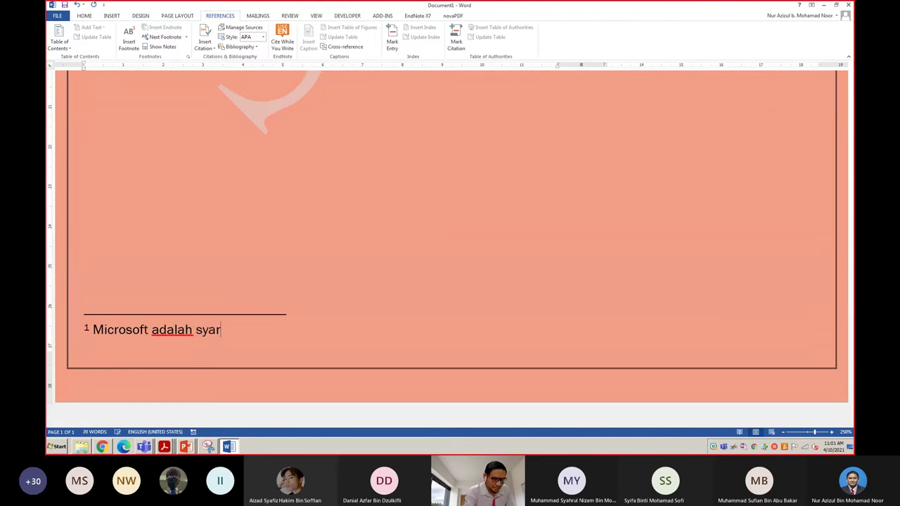
{"action": "type", "text": "ikat."}
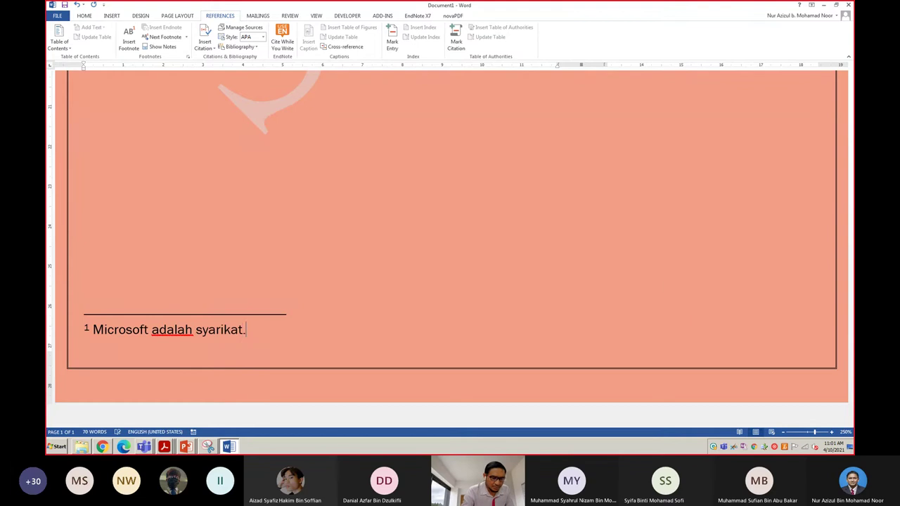
{"action": "type", "text": "........."}
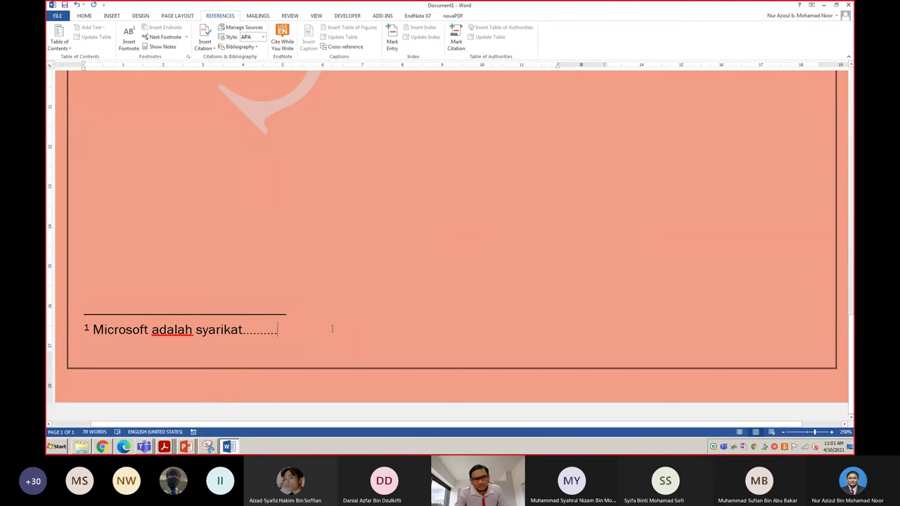
{"action": "scroll", "coordinate": [334, 327], "scroll_direction": "up", "scroll_amount": 5}
{"action": "scroll", "coordinate": [333, 327], "scroll_direction": "up", "scroll_amount": 5}
{"action": "scroll", "coordinate": [334, 327], "scroll_direction": "up", "scroll_amount": 3}
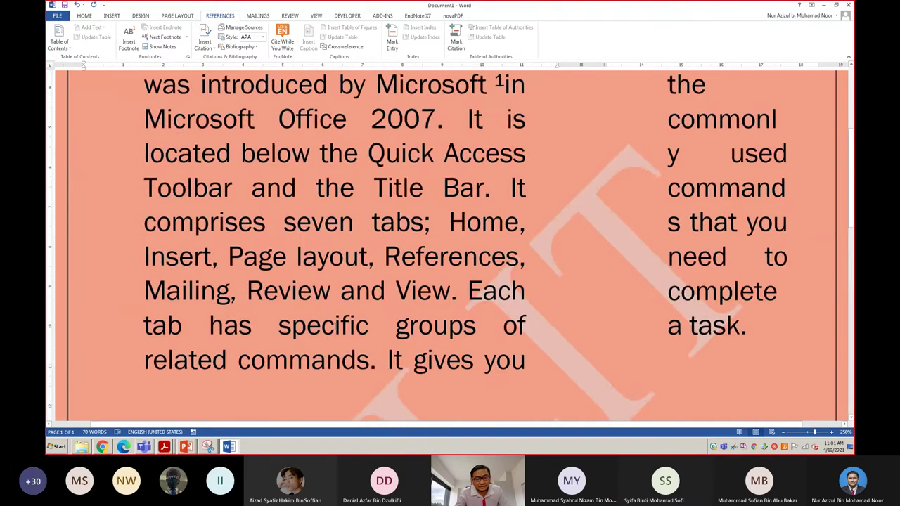
{"action": "scroll", "coordinate": [333, 327], "scroll_direction": "up", "scroll_amount": 5}
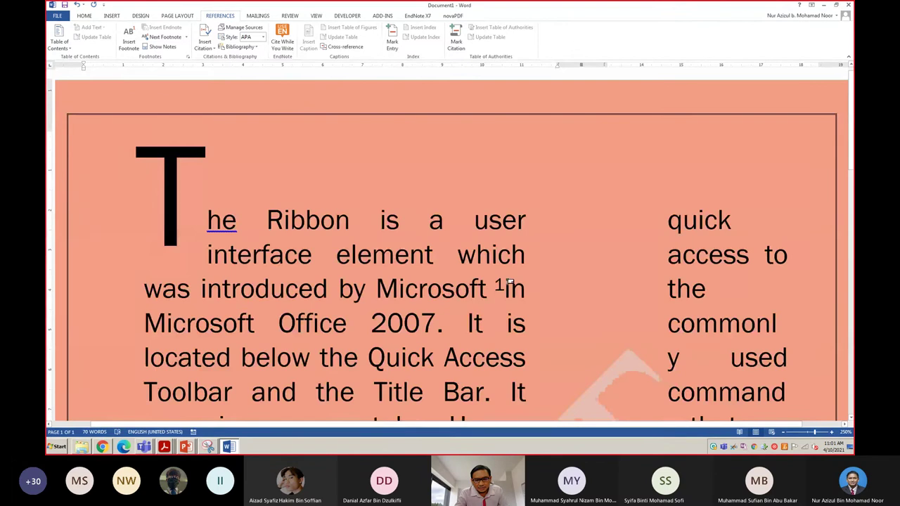
Delete the space so footnote mark 1 sits directly after 'Microsoft'.
{"action": "left_click", "coordinate": [494, 289]}
{"action": "key", "text": "BackSpace"}
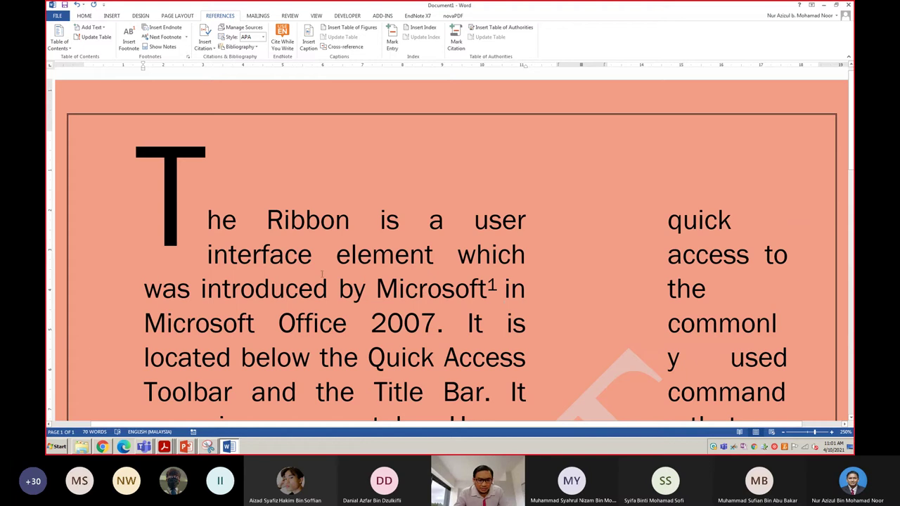
{"action": "mouse_move", "coordinate": [491, 287]}
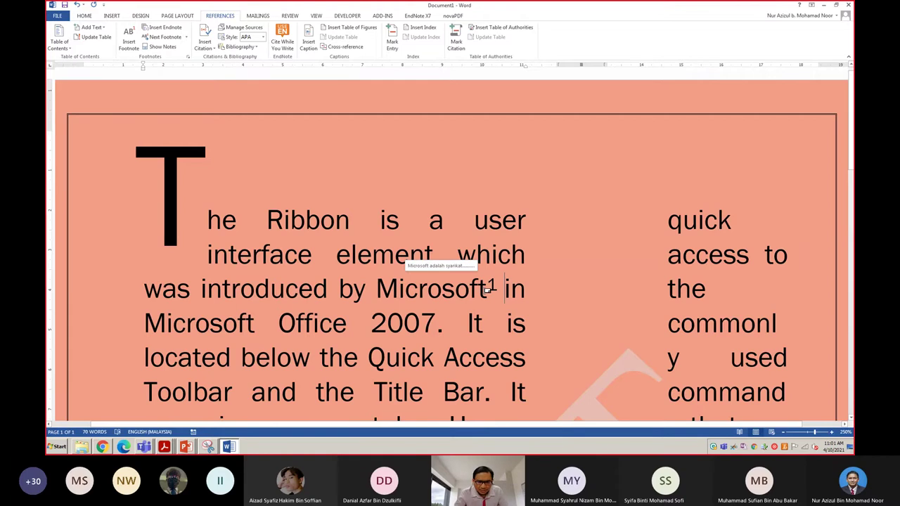
{"action": "scroll", "coordinate": [485, 292], "scroll_direction": "down", "scroll_amount": 5}
{"action": "scroll", "coordinate": [485, 292], "scroll_direction": "down", "scroll_amount": 5}
{"action": "scroll", "coordinate": [485, 291], "scroll_direction": "down", "scroll_amount": 5}
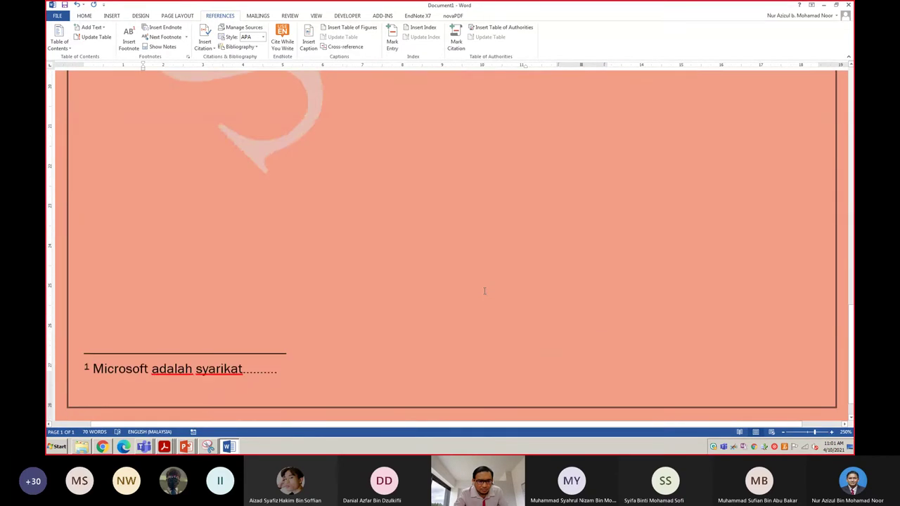
{"action": "scroll", "coordinate": [484, 294], "scroll_direction": "up", "scroll_amount": 5}
{"action": "scroll", "coordinate": [484, 294], "scroll_direction": "up", "scroll_amount": 5}
{"action": "scroll", "coordinate": [484, 294], "scroll_direction": "up", "scroll_amount": 5}
{"action": "scroll", "coordinate": [484, 295], "scroll_direction": "down", "scroll_amount": 2}
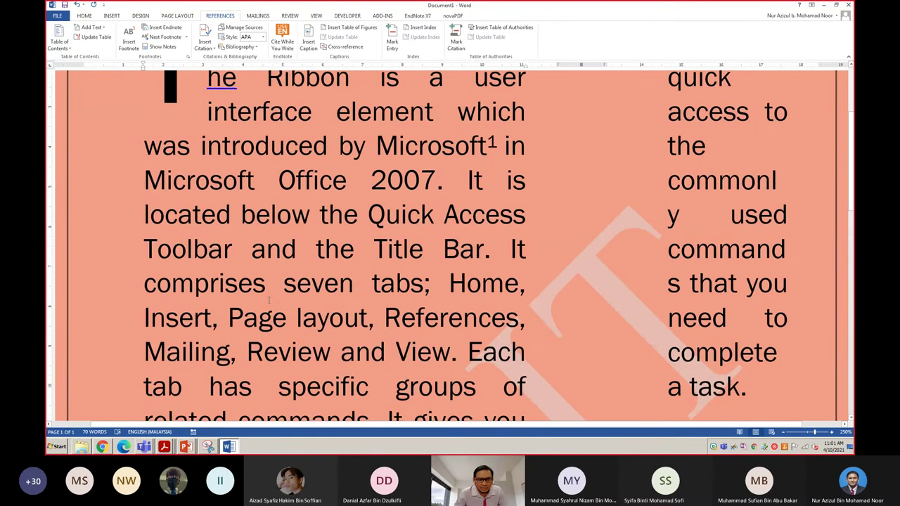
Add a footnote after 'References' with placeholder text 'gfdgfjf dfdffjsdf'.
{"action": "double_click", "coordinate": [456, 320]}
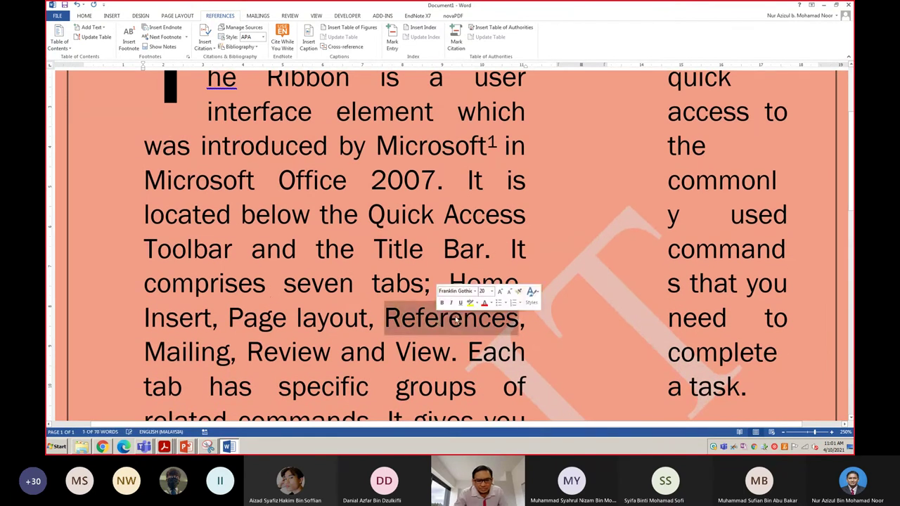
{"action": "scroll", "coordinate": [422, 246], "scroll_direction": "down", "scroll_amount": 5}
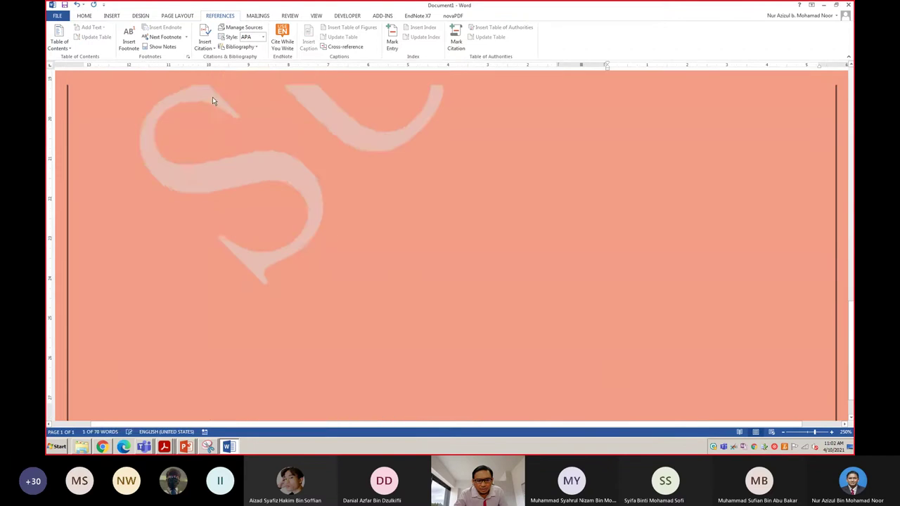
{"action": "scroll", "coordinate": [422, 246], "scroll_direction": "down", "scroll_amount": 5}
{"action": "scroll", "coordinate": [412, 239], "scroll_direction": "up", "scroll_amount": 5}
{"action": "scroll", "coordinate": [412, 239], "scroll_direction": "up", "scroll_amount": 5}
{"action": "type", "text": "2"}
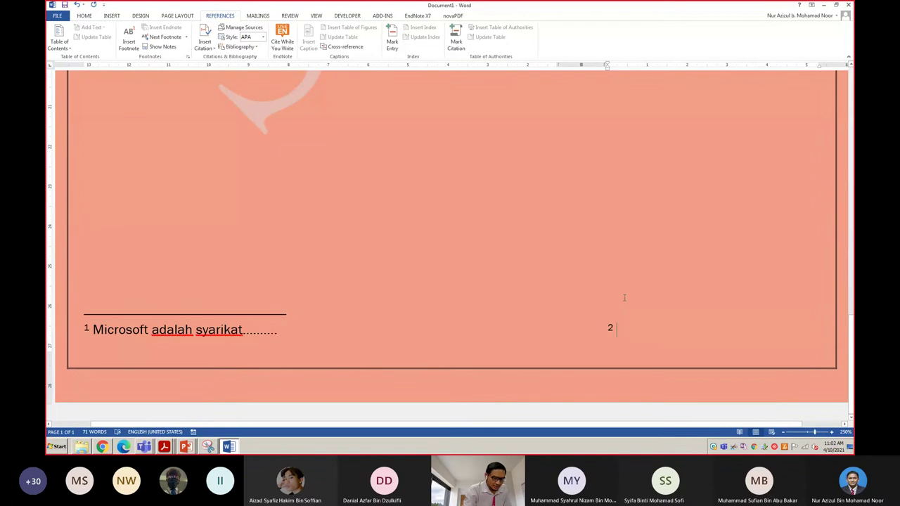
{"action": "type", "text": "gfdgfjf "}
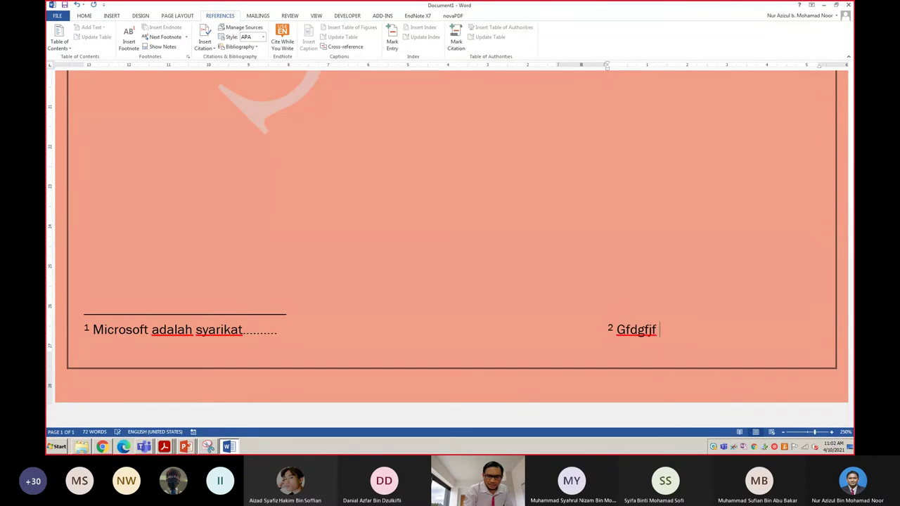
{"action": "type", "text": "dfdffjsdf"}
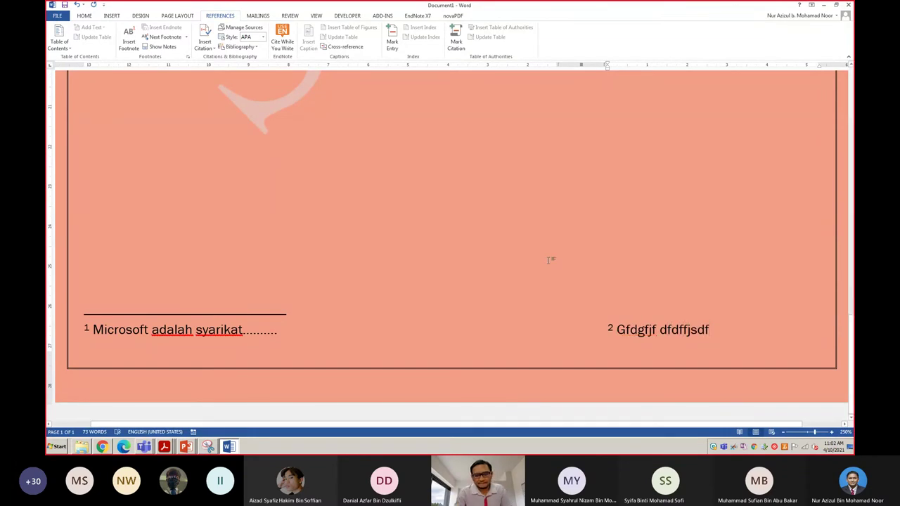
{"action": "key", "text": "ctrl+Home"}
Insert footnote 2 after the word 'below' reading 'below adalah....'.
{"action": "scroll", "coordinate": [363, 275], "scroll_direction": "down", "scroll_amount": 3}
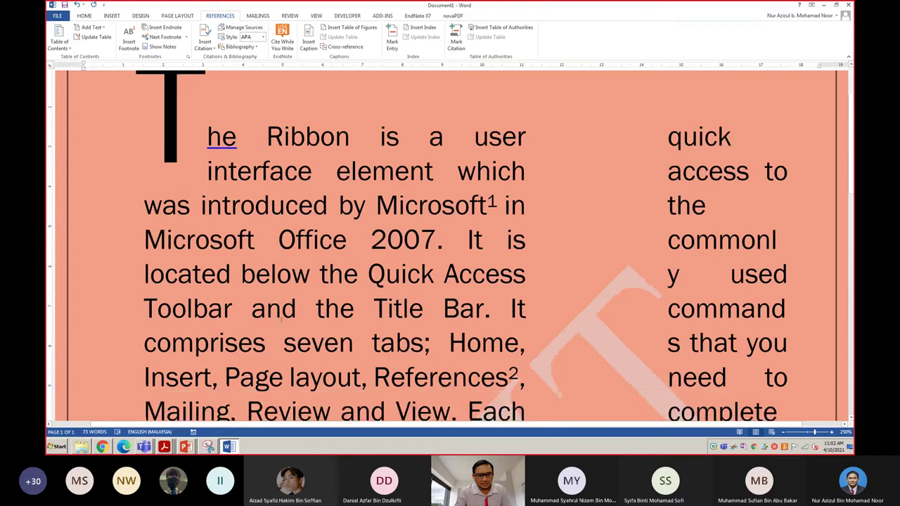
{"action": "triple_click", "coordinate": [194, 340]}
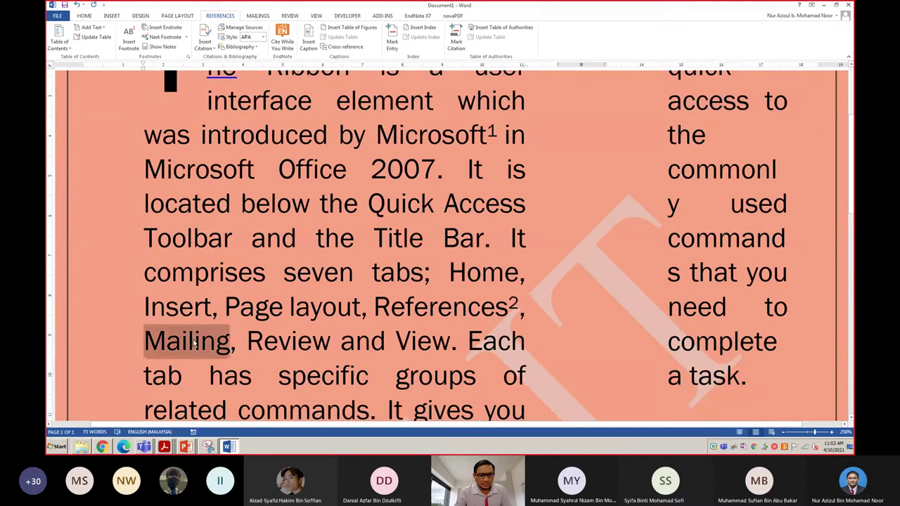
{"action": "left_click", "coordinate": [195, 340]}
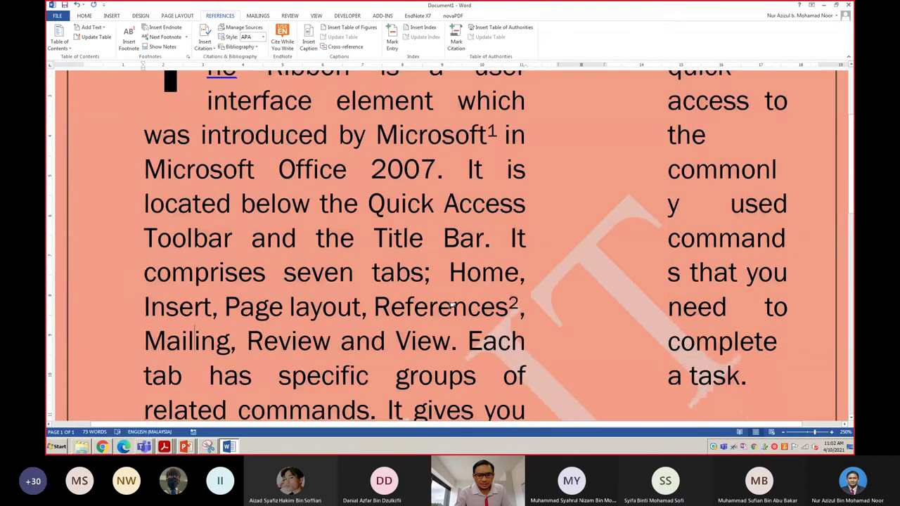
{"action": "double_click", "coordinate": [278, 202]}
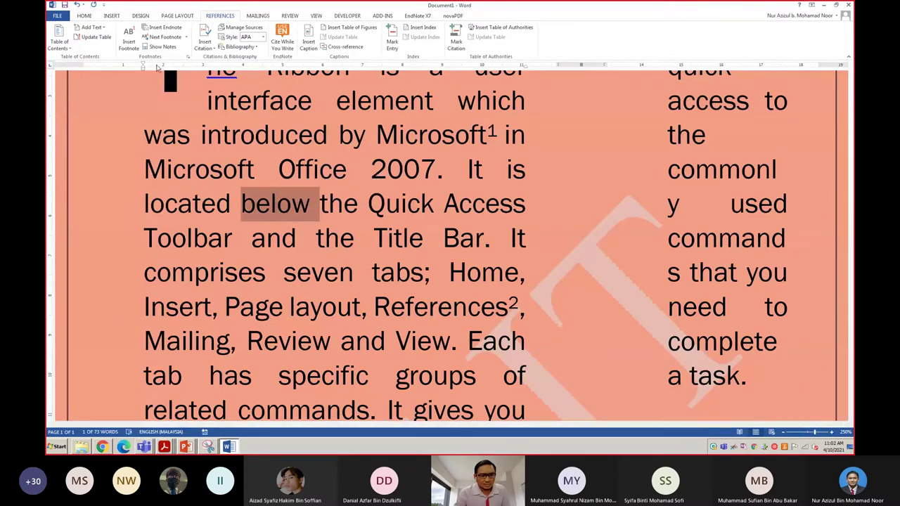
{"action": "left_click", "coordinate": [160, 47]}
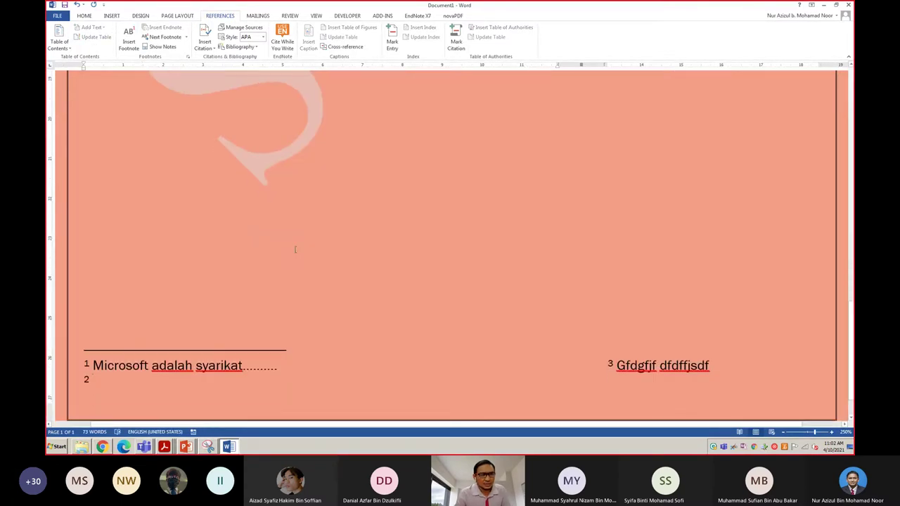
{"action": "scroll", "coordinate": [304, 296], "scroll_direction": "up", "scroll_amount": 10}
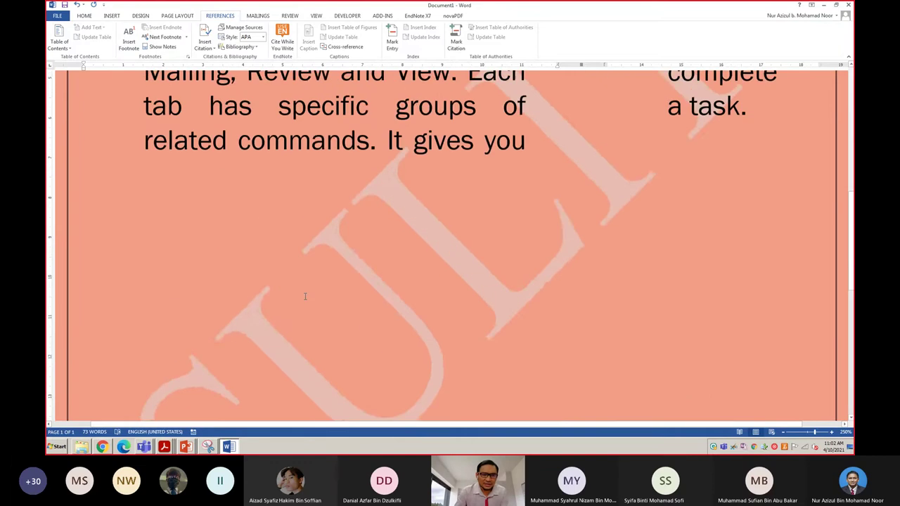
{"action": "scroll", "coordinate": [422, 259], "scroll_direction": "down", "scroll_amount": 5}
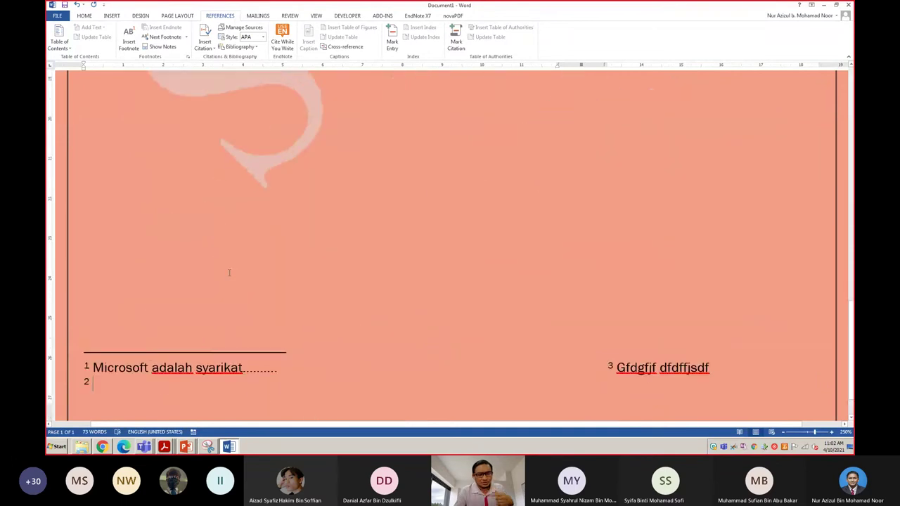
{"action": "type", "text": "belo"}
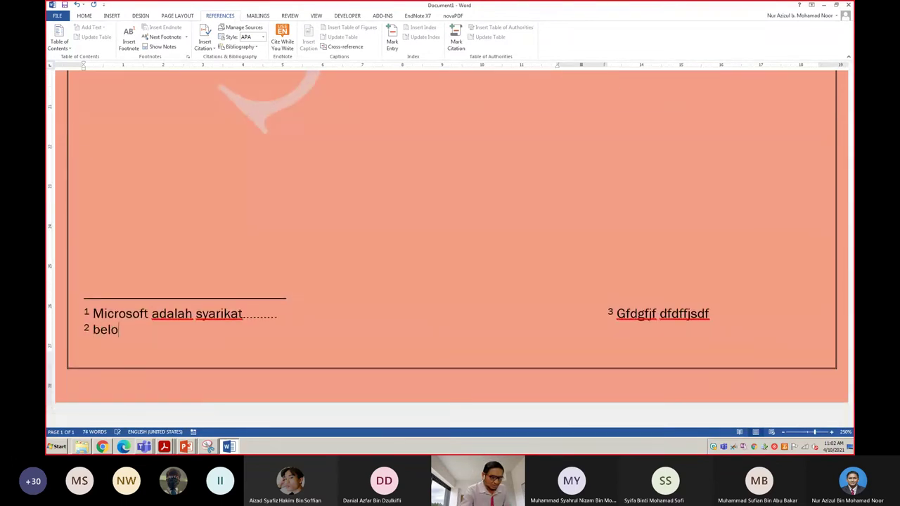
{"action": "type", "text": "w adalah"}
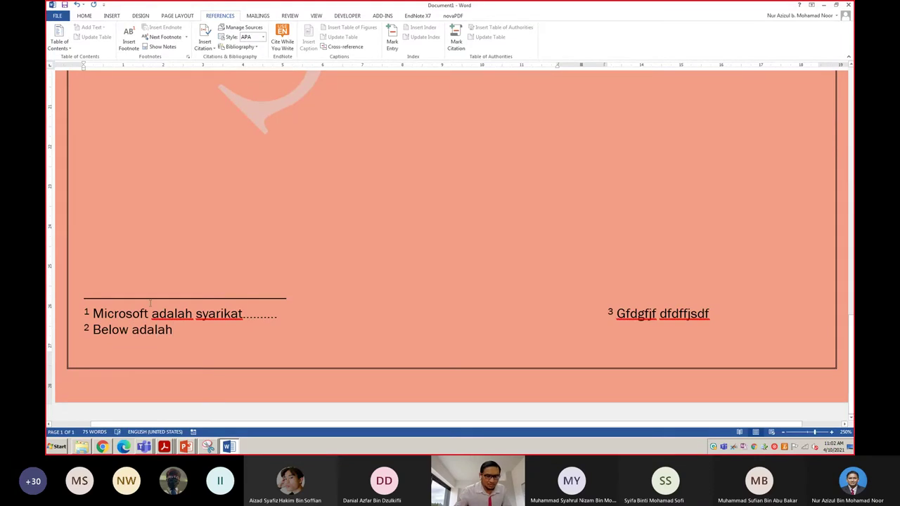
{"action": "type", "text": "...."}
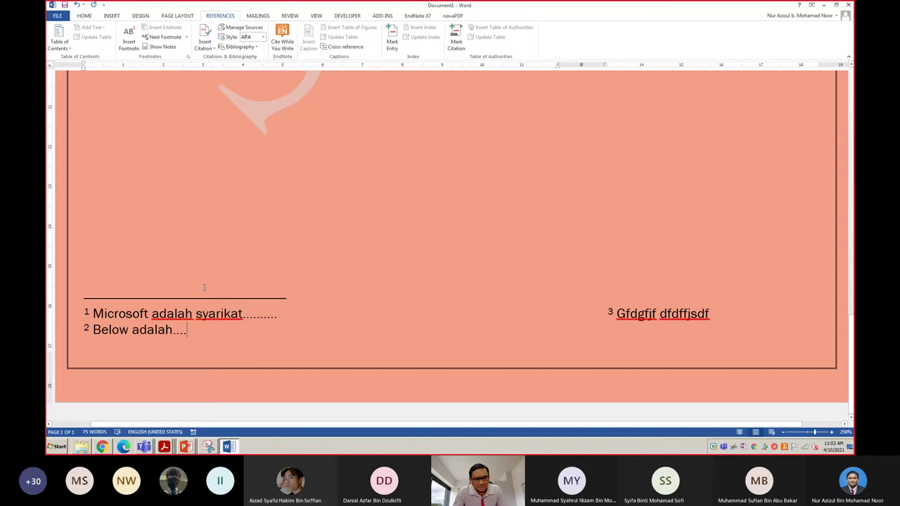
{"action": "scroll", "coordinate": [204, 286], "scroll_direction": "up", "scroll_amount": 5}
{"action": "scroll", "coordinate": [205, 249], "scroll_direction": "up", "scroll_amount": 8}
{"action": "scroll", "coordinate": [206, 252], "scroll_direction": "down", "scroll_amount": 3}
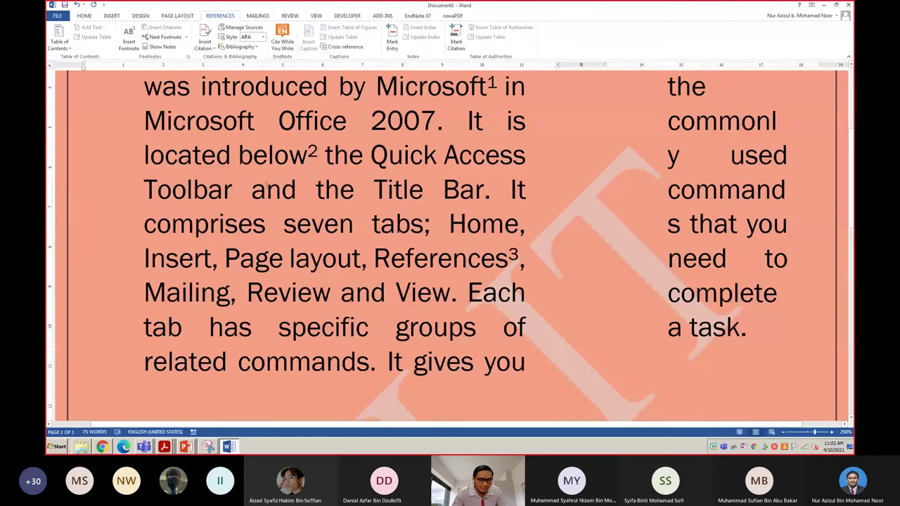
{"action": "scroll", "coordinate": [232, 291], "scroll_direction": "up", "scroll_amount": 3}
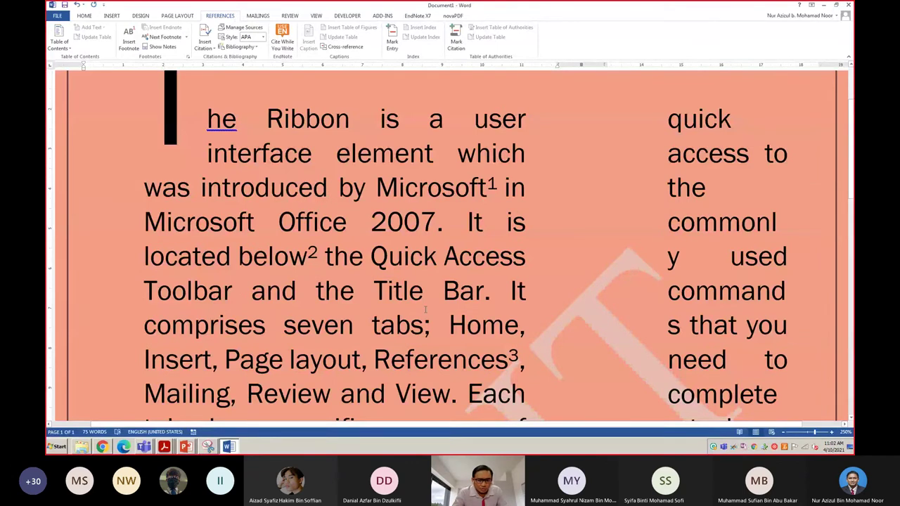
{"action": "scroll", "coordinate": [424, 310], "scroll_direction": "down", "scroll_amount": 10}
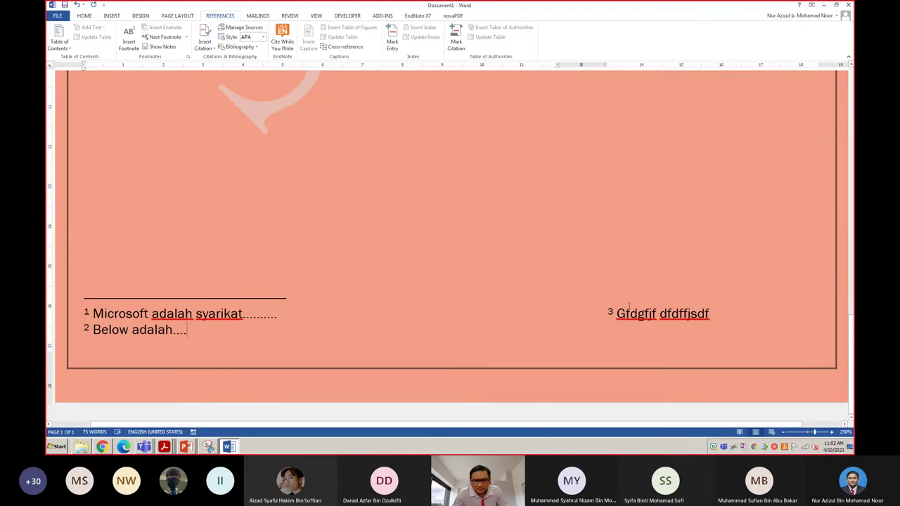
{"action": "scroll", "coordinate": [498, 282], "scroll_direction": "up", "scroll_amount": 10}
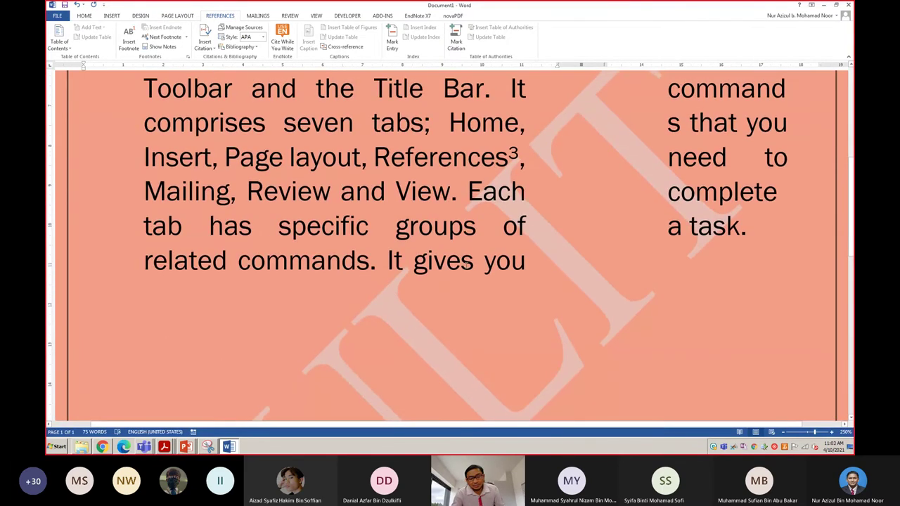
{"action": "scroll", "coordinate": [465, 264], "scroll_direction": "down", "scroll_amount": 5}
{"action": "scroll", "coordinate": [465, 266], "scroll_direction": "down", "scroll_amount": 5}
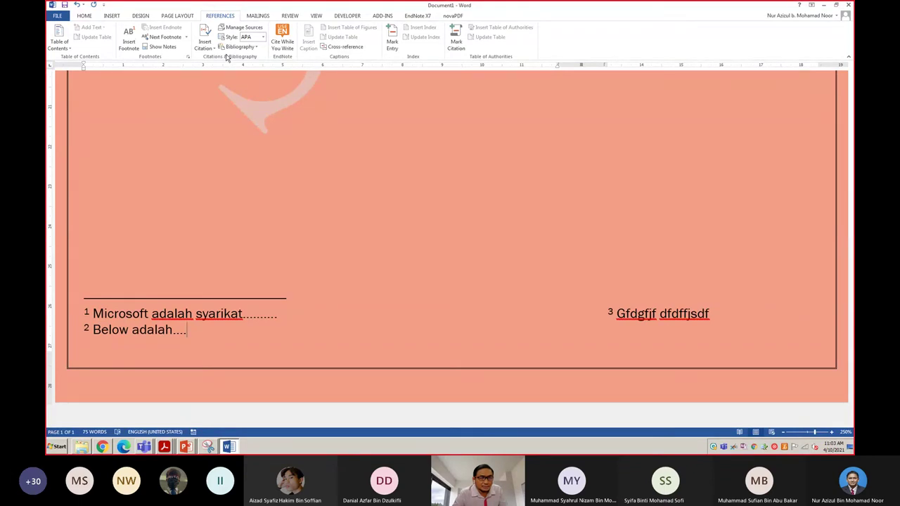
Check the citation style list, keep APA, and switch back to the PowerPoint slide show.
{"action": "left_click", "coordinate": [263, 40]}
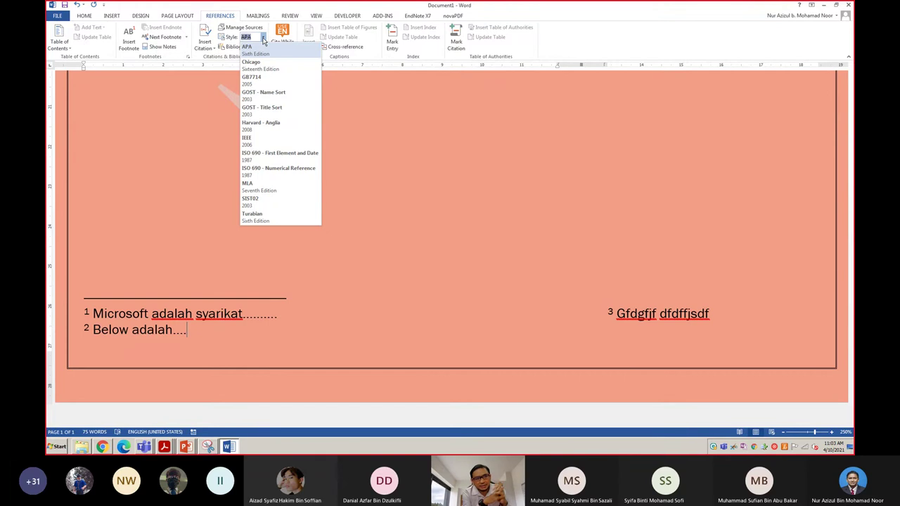
{"action": "left_click", "coordinate": [198, 58]}
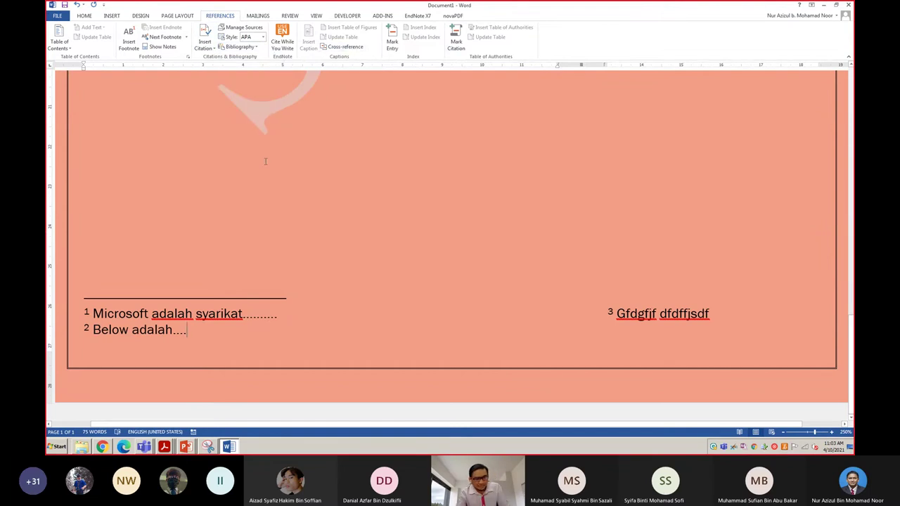
{"action": "key", "text": "alt+Tab"}
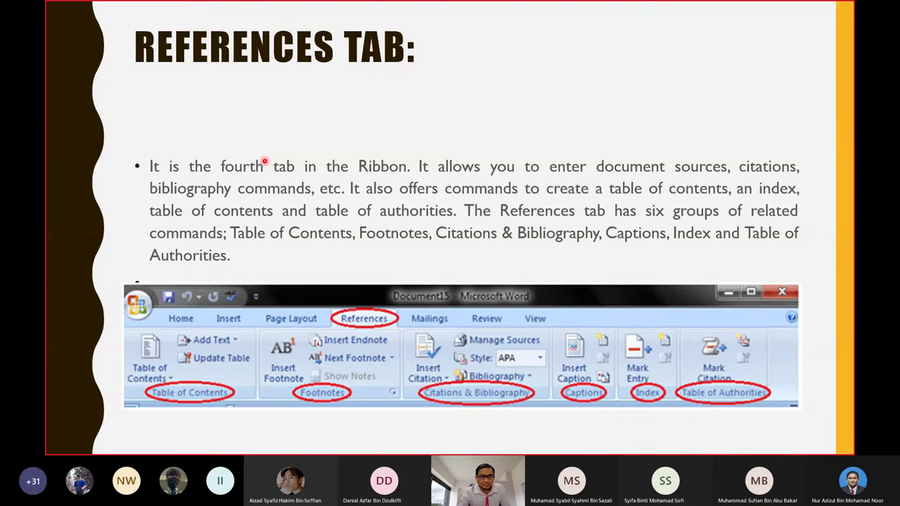
Advance to the Mailings Tab slide and switch back to the Word document.
{"action": "key", "text": "Right"}
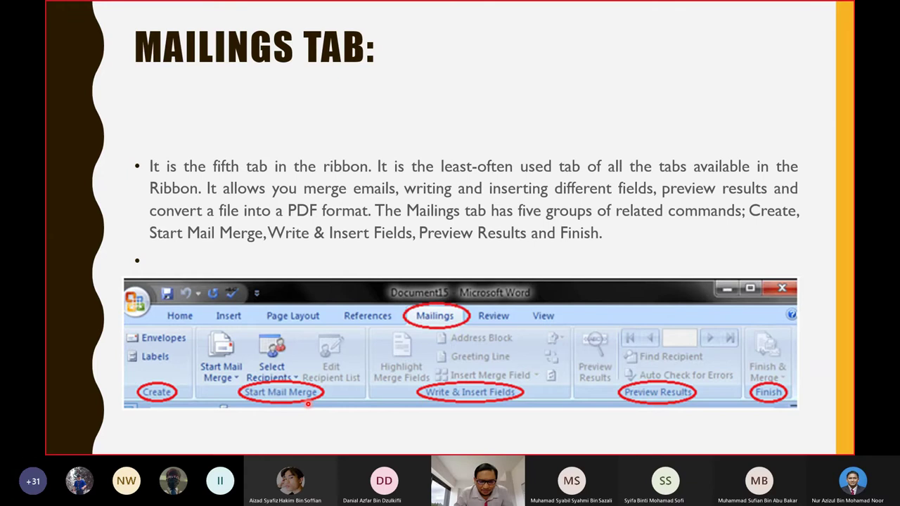
{"action": "key", "text": "alt+Tab"}
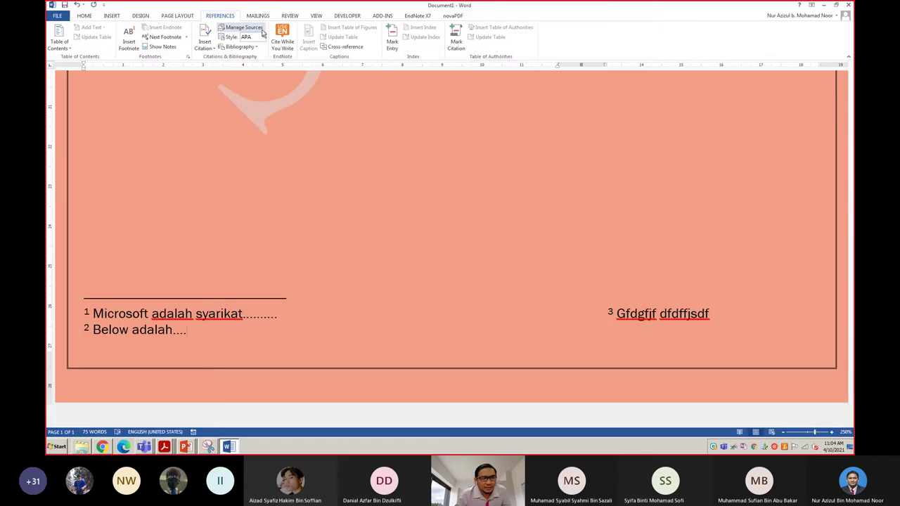
Browse the Mailings tab's Start Mail Merge and Select Recipients options, then return to the slide show.
{"action": "left_click", "coordinate": [259, 17]}
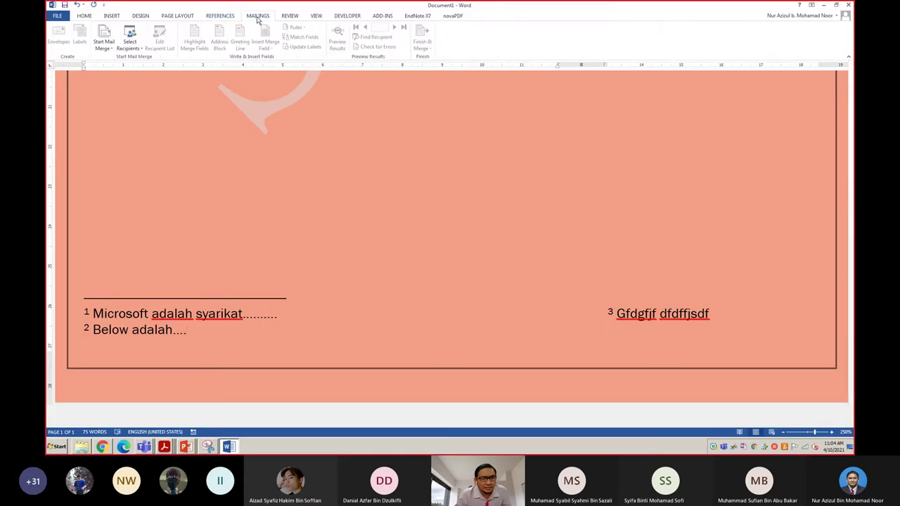
{"action": "left_click", "coordinate": [105, 48]}
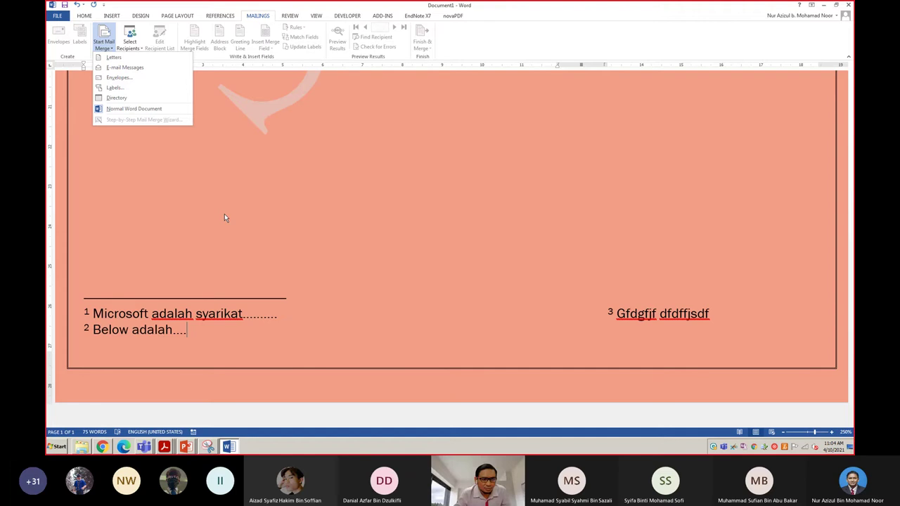
{"action": "left_click", "coordinate": [140, 50]}
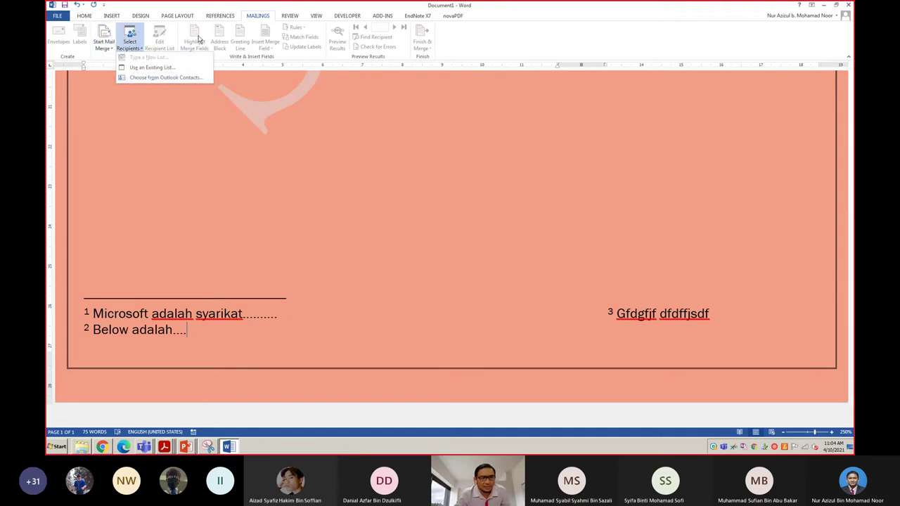
{"action": "left_click", "coordinate": [407, 36]}
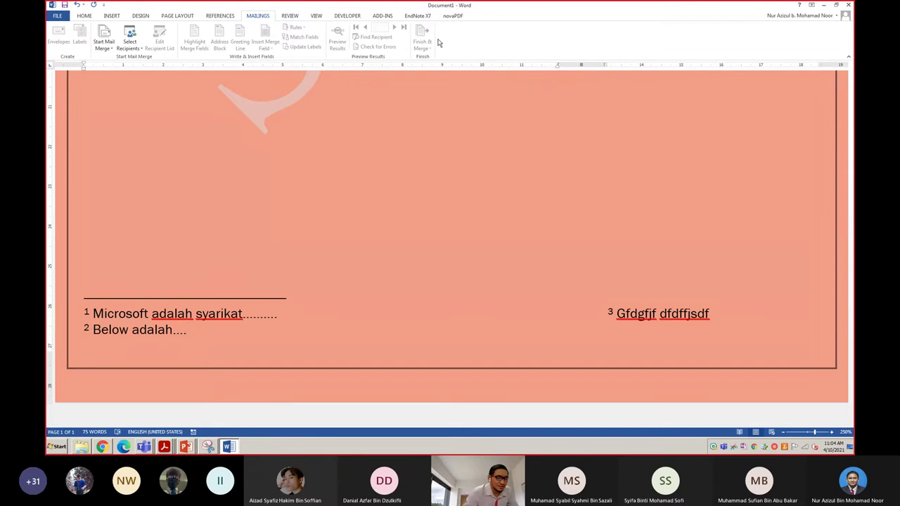
{"action": "key", "text": "alt+Tab"}
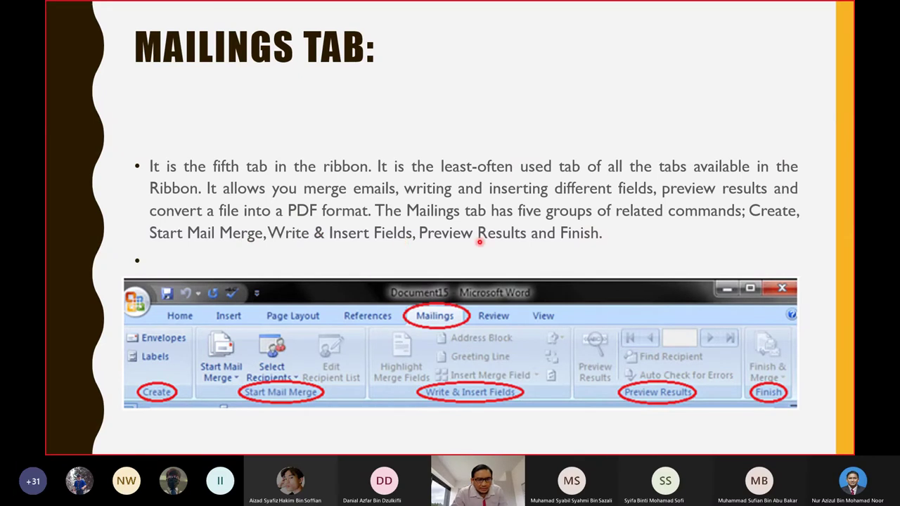
Advance to the Review Tab slide and show Word's Review ribbon.
{"action": "key", "text": "Right"}
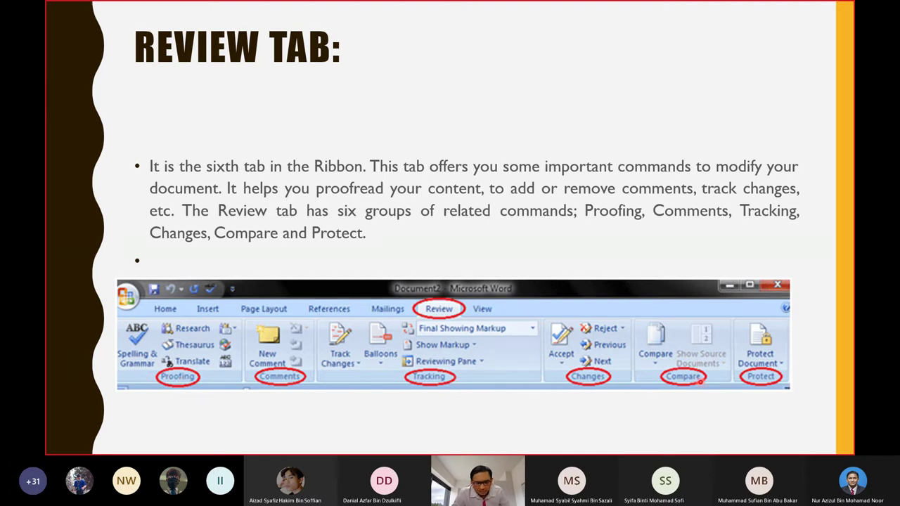
{"action": "key", "text": "alt+Tab"}
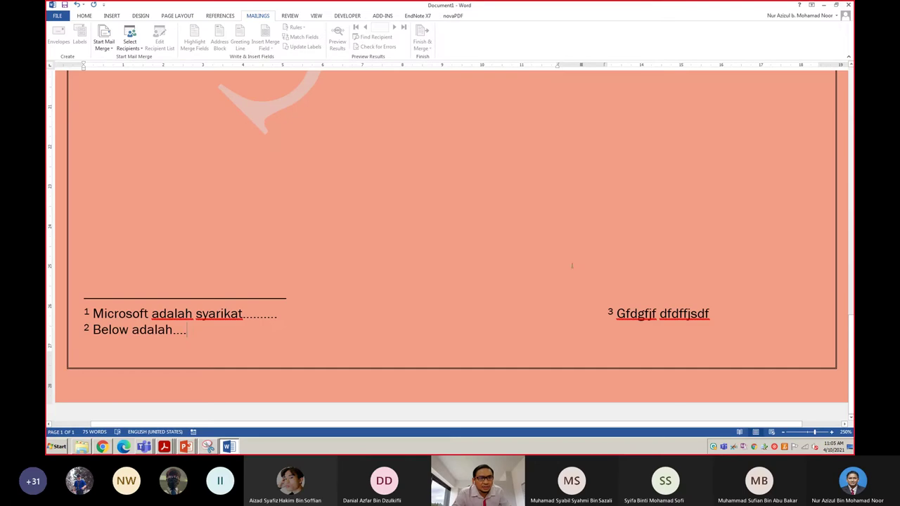
{"action": "left_click", "coordinate": [289, 16]}
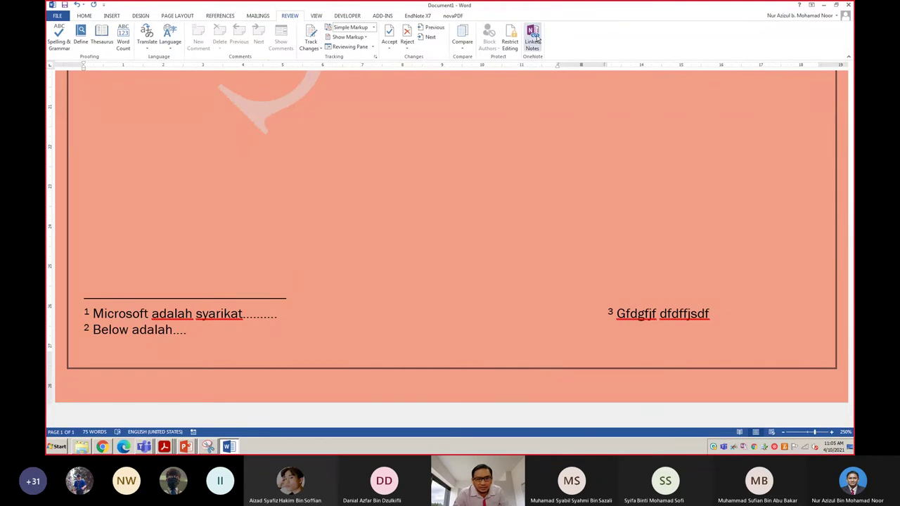
Advance the slide show to the View Tab slide and return to Word.
{"action": "key", "text": "alt+Tab"}
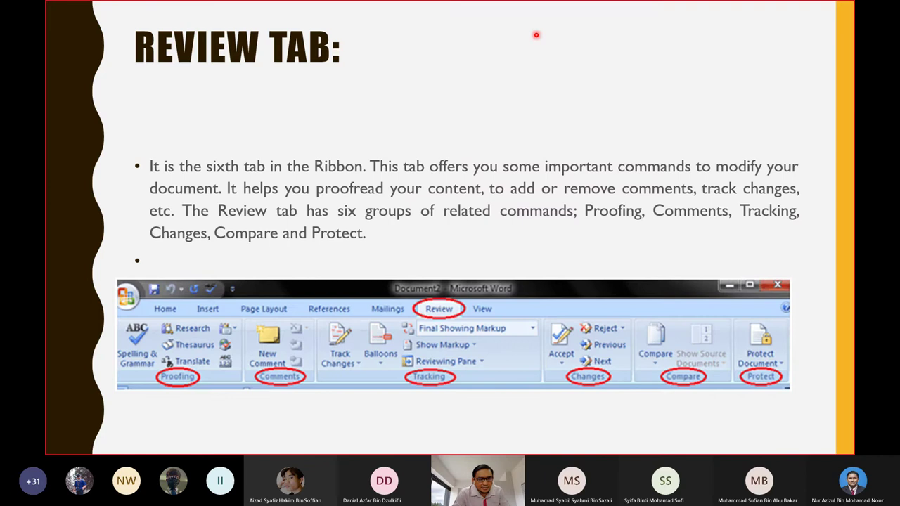
{"action": "key", "text": "Right"}
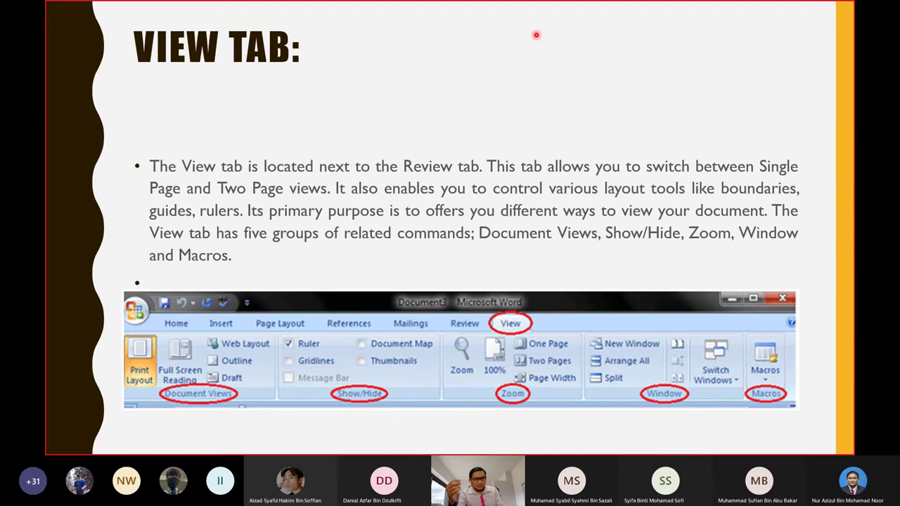
{"action": "key", "text": "alt+Tab"}
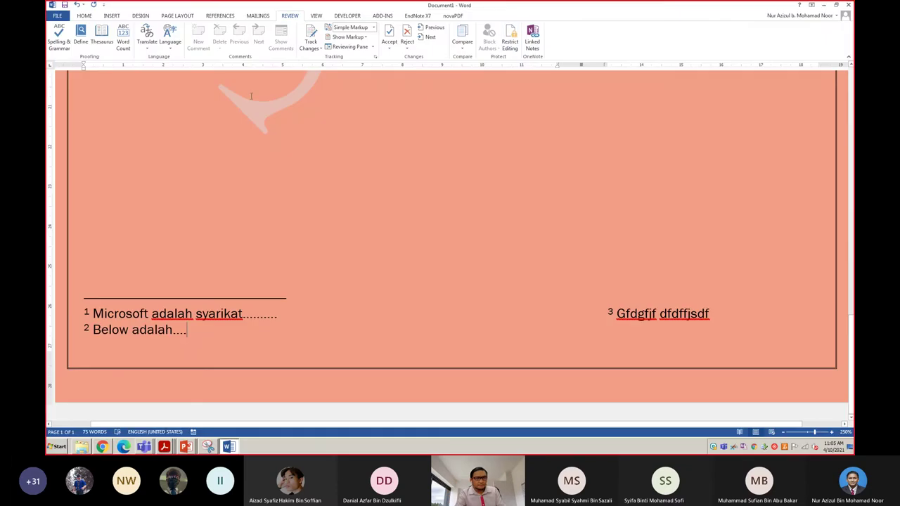
Switch to Read Mode from the View tab, page through the document, then exit back to Print Layout.
{"action": "left_click", "coordinate": [316, 16]}
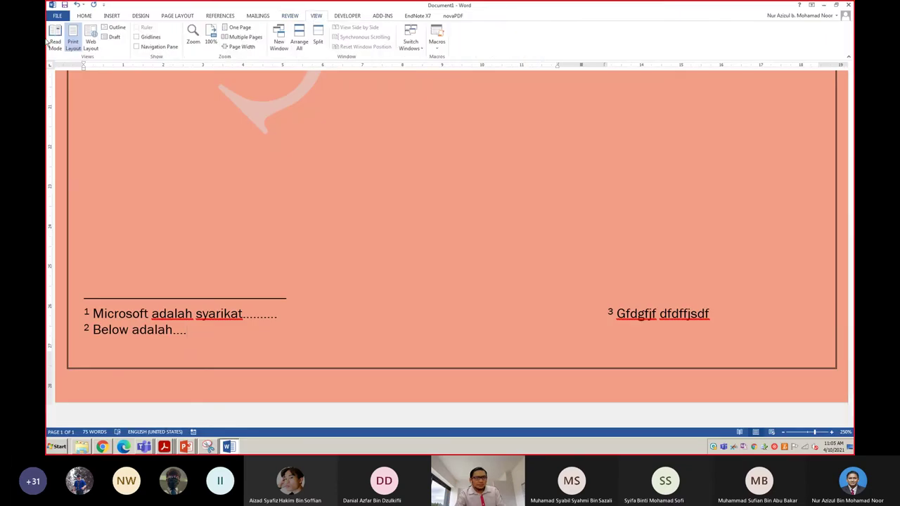
{"action": "scroll", "coordinate": [63, 44], "scroll_direction": "up", "scroll_amount": 2}
{"action": "scroll", "coordinate": [73, 47], "scroll_direction": "down", "scroll_amount": 1}
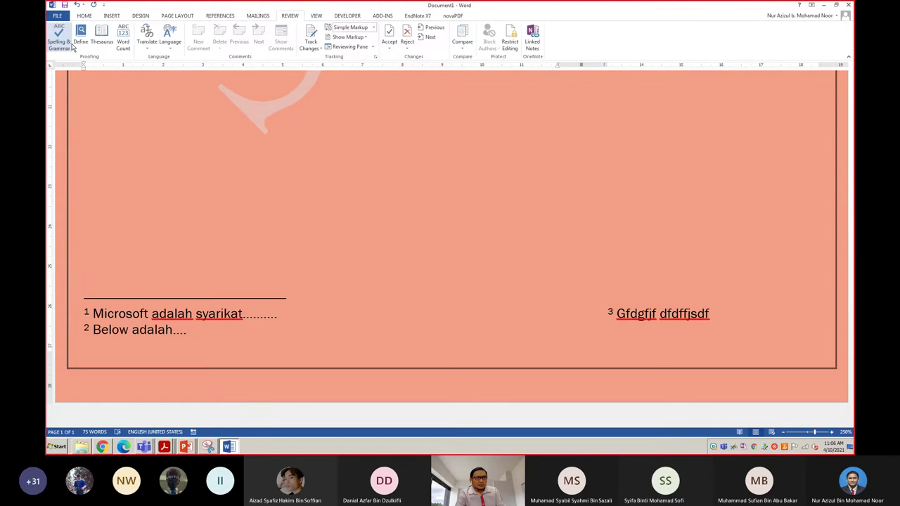
{"action": "scroll", "coordinate": [72, 46], "scroll_direction": "down", "scroll_amount": 1}
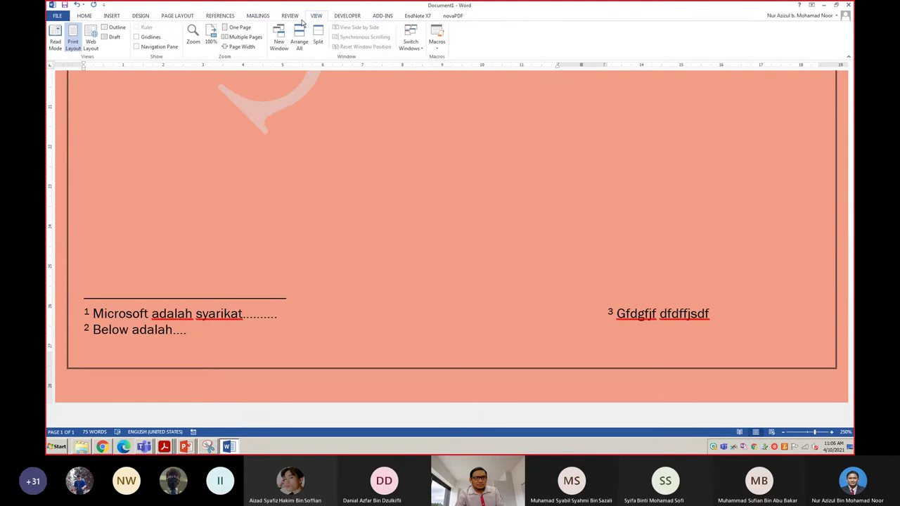
{"action": "left_click", "coordinate": [55, 44]}
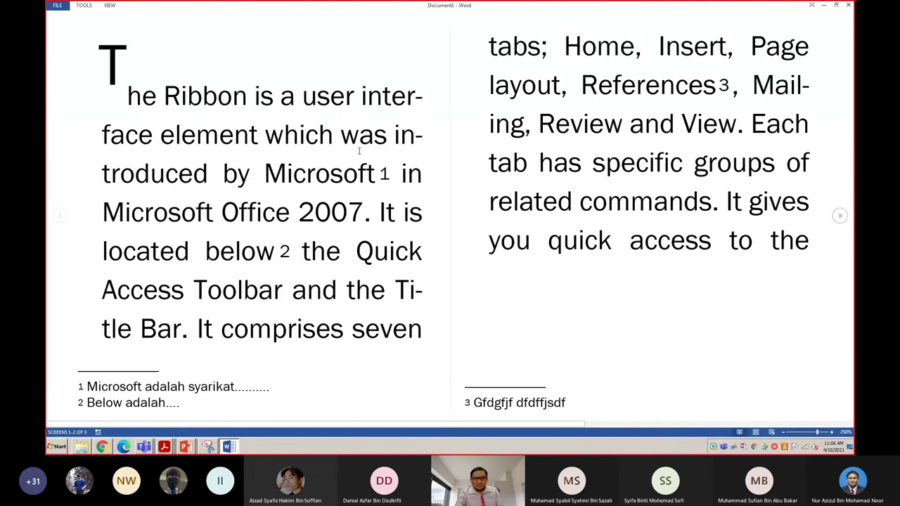
{"action": "scroll", "coordinate": [351, 155], "scroll_direction": "down", "scroll_amount": 1}
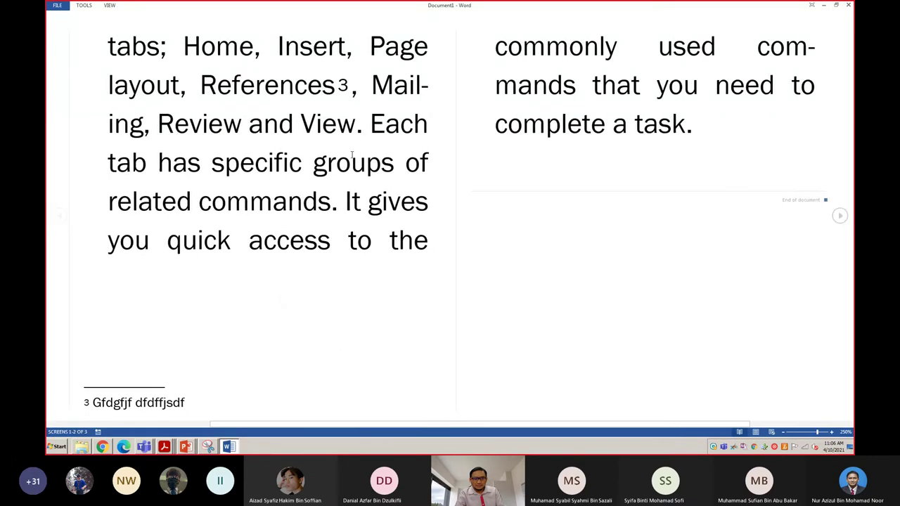
{"action": "scroll", "coordinate": [352, 154], "scroll_direction": "up", "scroll_amount": 1}
{"action": "scroll", "coordinate": [352, 155], "scroll_direction": "down", "scroll_amount": 1}
{"action": "scroll", "coordinate": [352, 155], "scroll_direction": "up", "scroll_amount": 1}
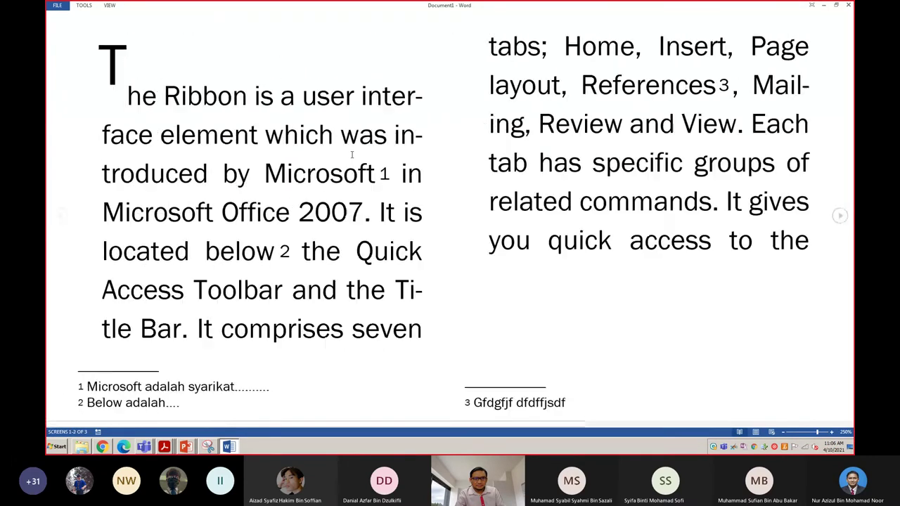
{"action": "scroll", "coordinate": [352, 154], "scroll_direction": "down", "scroll_amount": 1}
{"action": "key", "text": "Escape"}
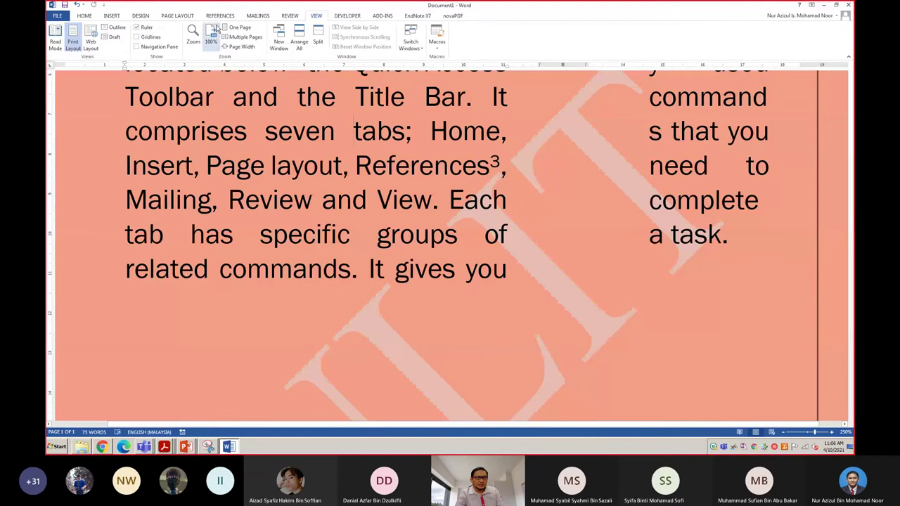
Toggle the rulers off and on twice, then turn on gridlines across the page.
{"action": "left_click", "coordinate": [137, 28]}
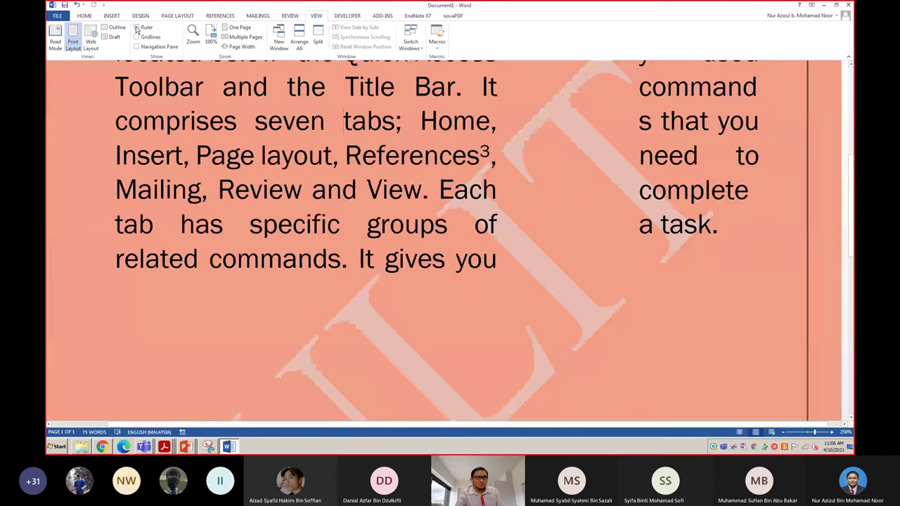
{"action": "left_click", "coordinate": [138, 28]}
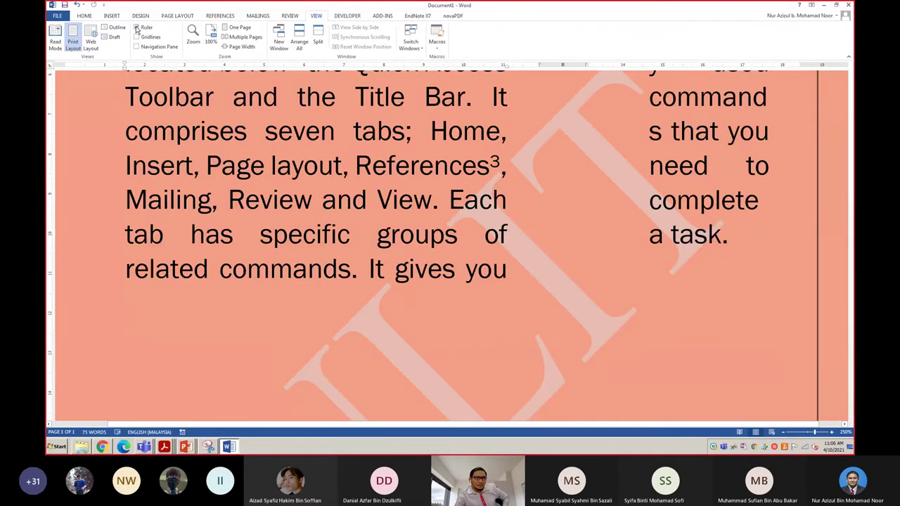
{"action": "left_click", "coordinate": [137, 28]}
{"action": "left_click", "coordinate": [137, 28]}
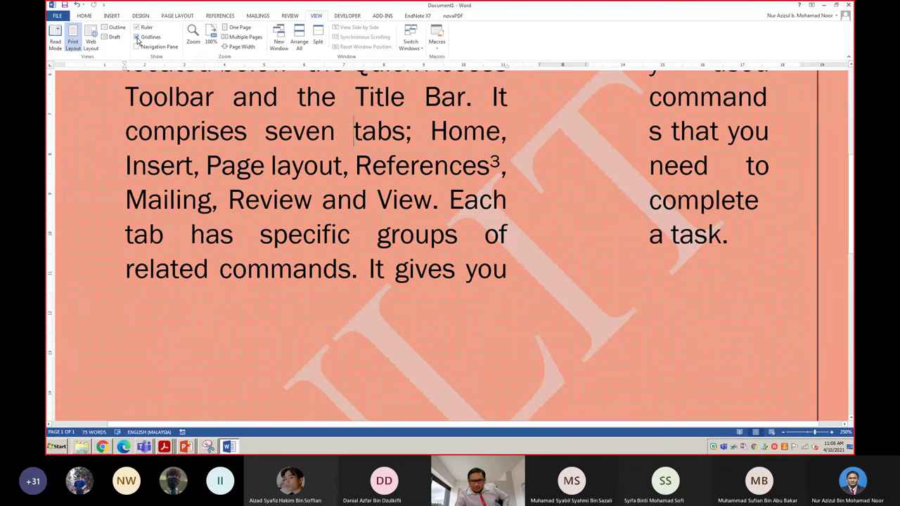
{"action": "left_click", "coordinate": [137, 37]}
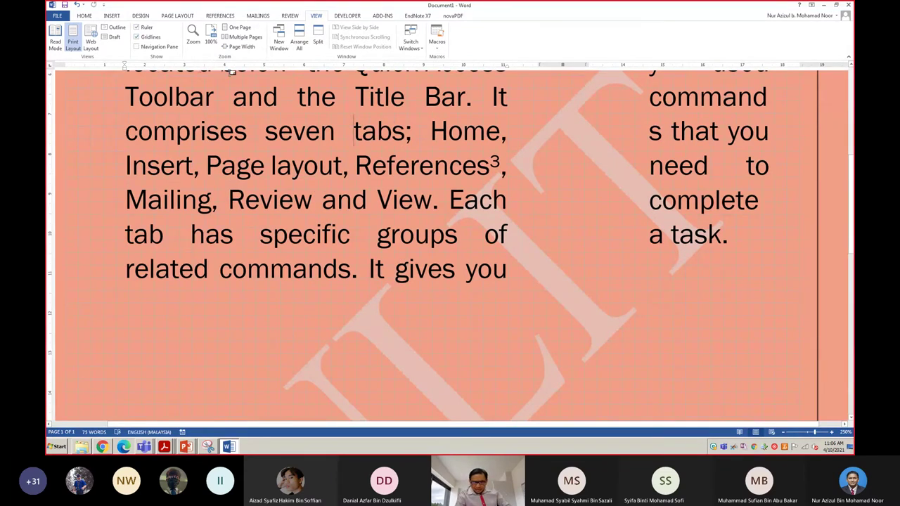
Zoom in on the page and show the Navigation Pane beside the document.
{"action": "scroll", "coordinate": [207, 66], "scroll_direction": "up", "scroll_amount": 5, "text": "ctrl"}
{"action": "scroll", "coordinate": [207, 66], "scroll_direction": "up", "scroll_amount": 5, "text": "ctrl"}
{"action": "scroll", "coordinate": [207, 66], "scroll_direction": "up", "scroll_amount": 5, "text": "ctrl"}
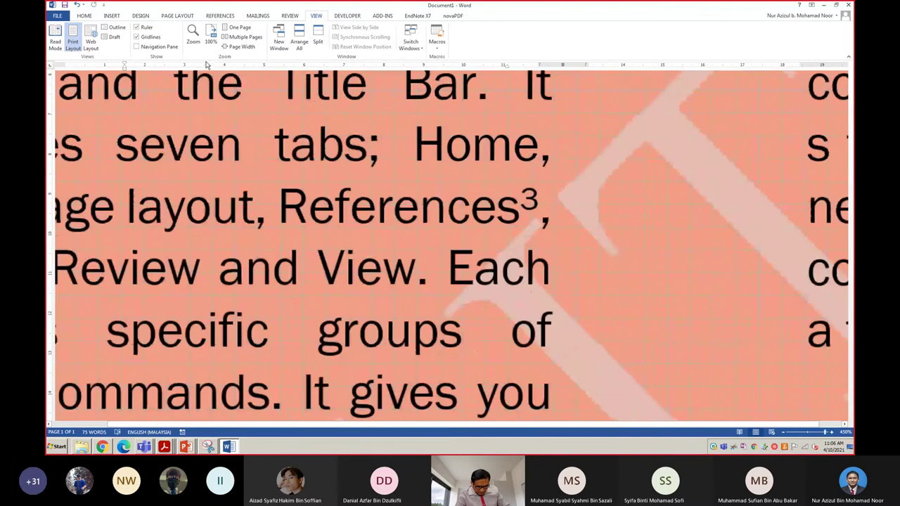
{"action": "scroll", "coordinate": [207, 66], "scroll_direction": "up", "scroll_amount": 1, "text": "ctrl"}
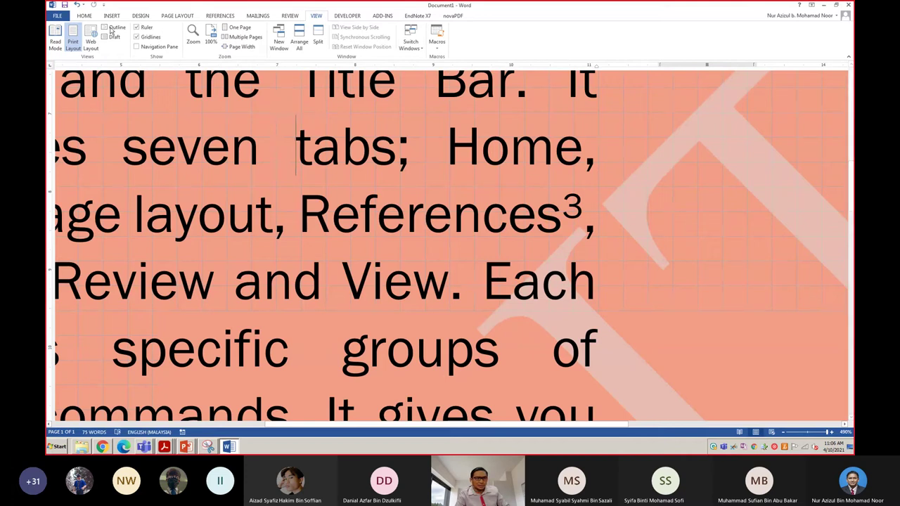
{"action": "left_click", "coordinate": [137, 38]}
{"action": "left_click", "coordinate": [137, 46]}
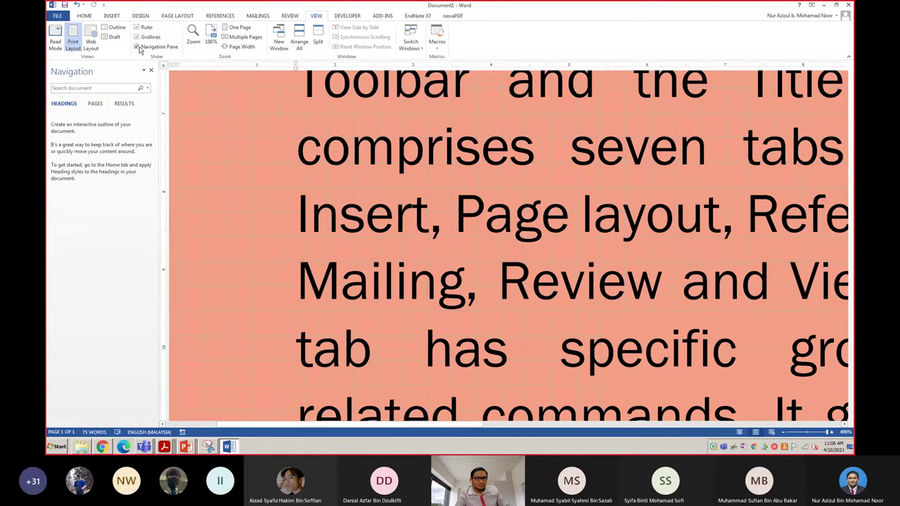
Close the Navigation Pane and look at the Zoom dialog twice, leaving zoom unchanged.
{"action": "left_click", "coordinate": [138, 48]}
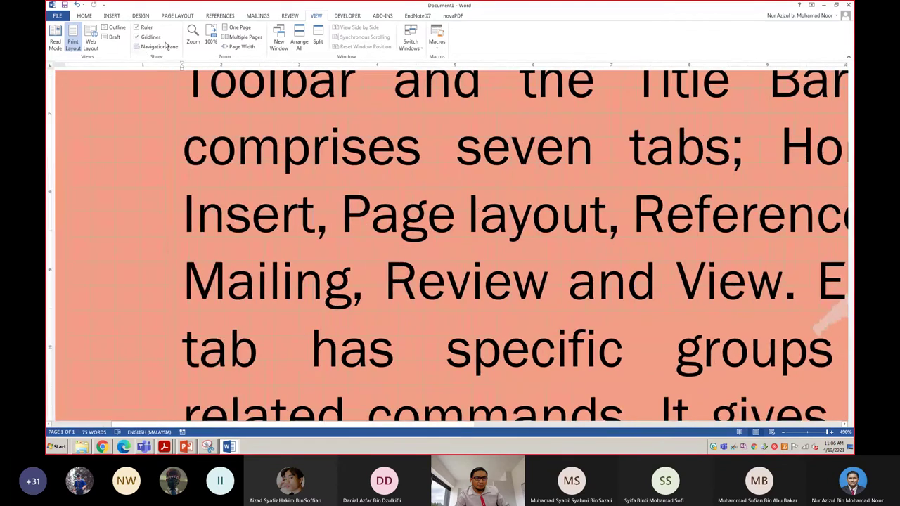
{"action": "left_click", "coordinate": [193, 35]}
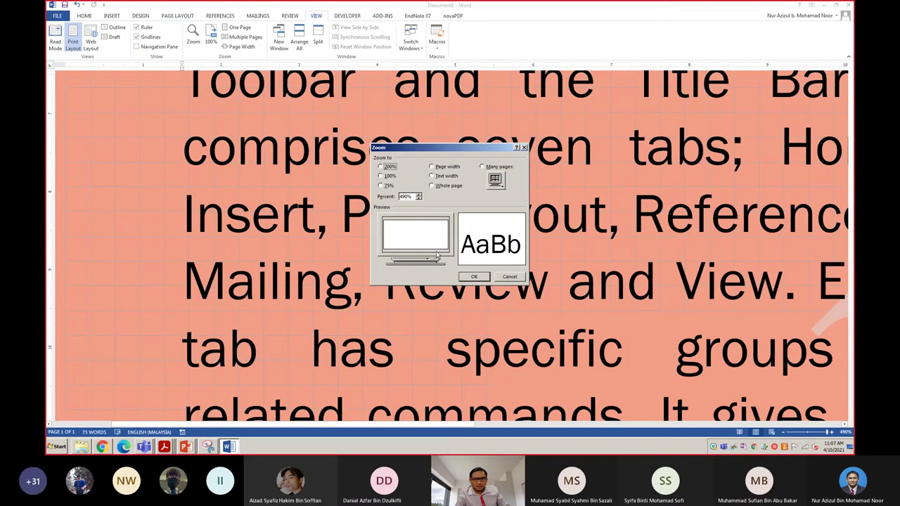
{"action": "left_click", "coordinate": [469, 276]}
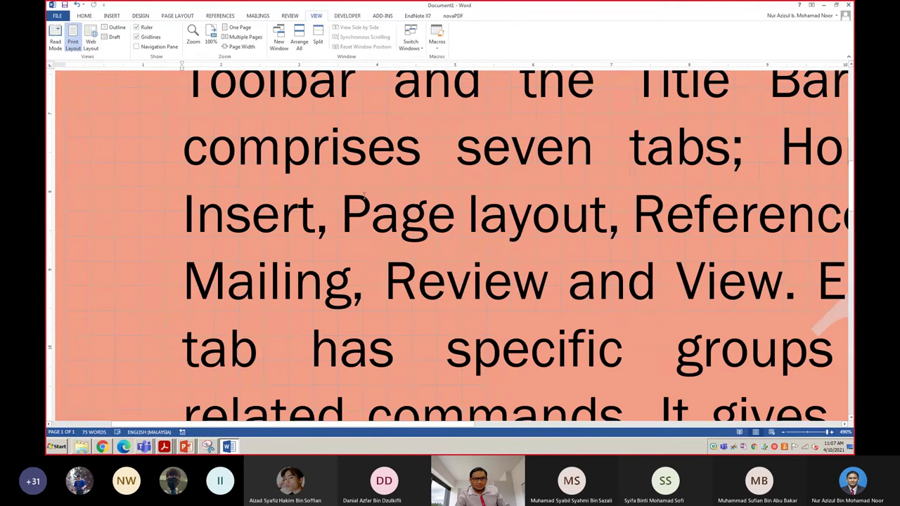
{"action": "left_click", "coordinate": [192, 35]}
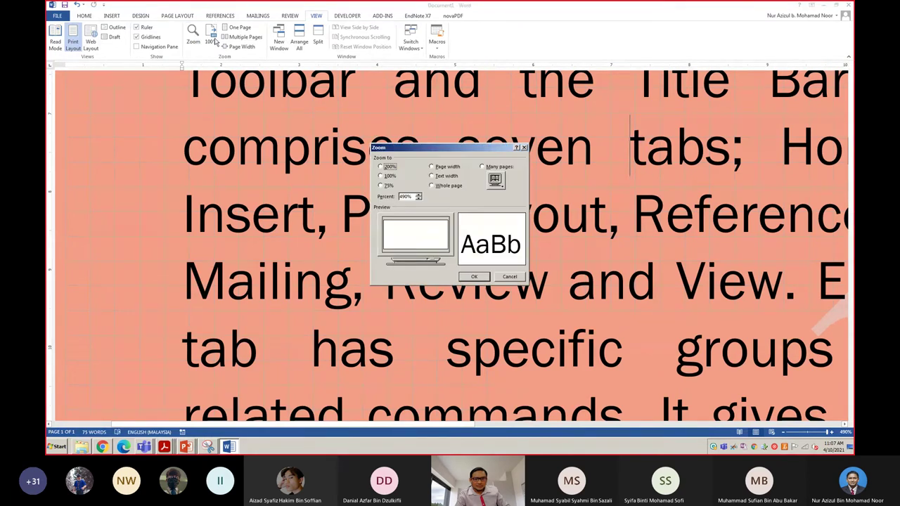
{"action": "left_click", "coordinate": [511, 277]}
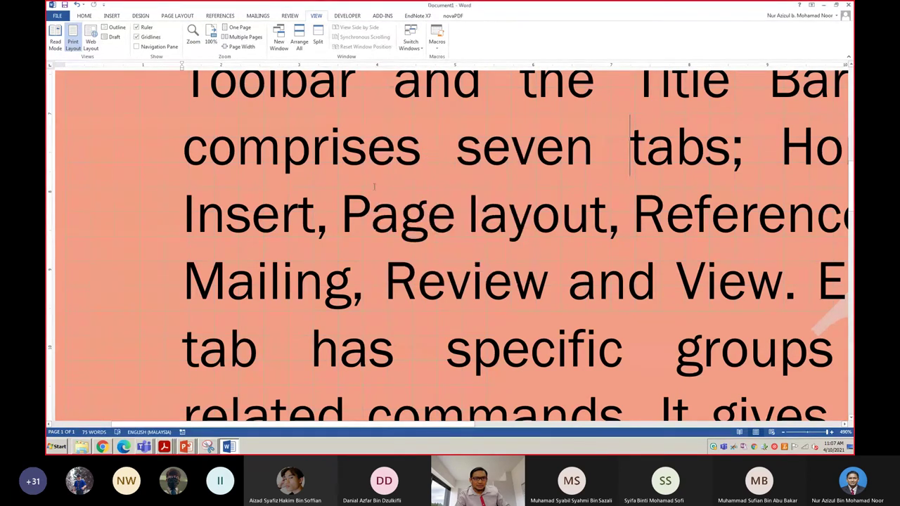
Reset the document zoom to 100% and return to the PowerPoint slide show.
{"action": "left_click", "coordinate": [211, 32]}
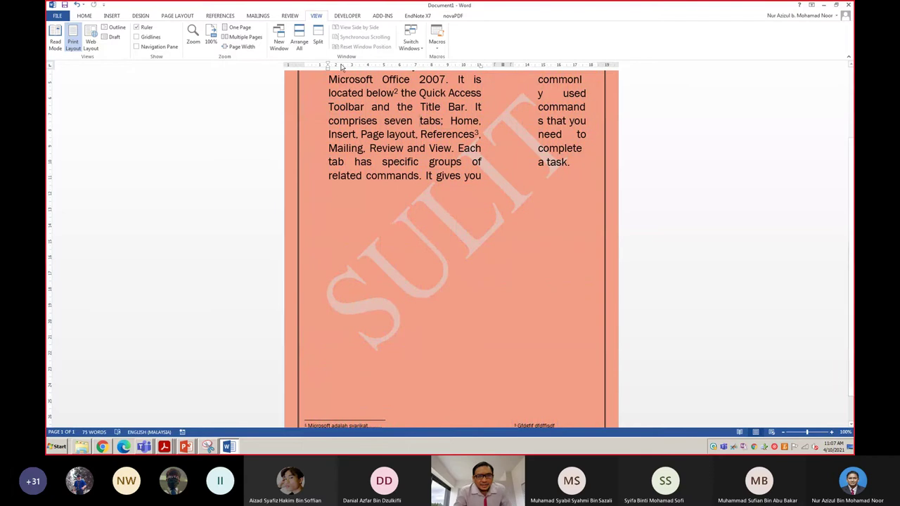
{"action": "key", "text": "alt+Tab"}
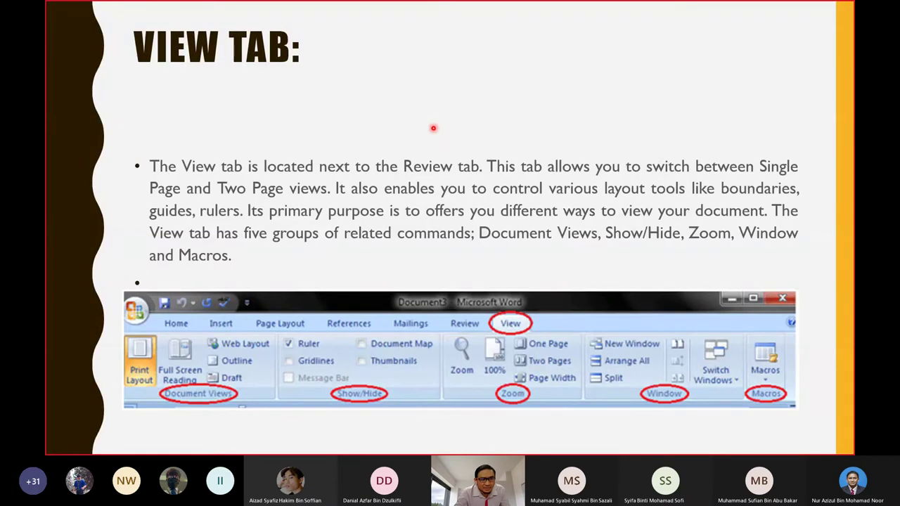
Preview the Convert Text to a Table slide, return to the View Tab slide, and switch to Word.
{"action": "key", "text": "Right"}
{"action": "key", "text": "Left"}
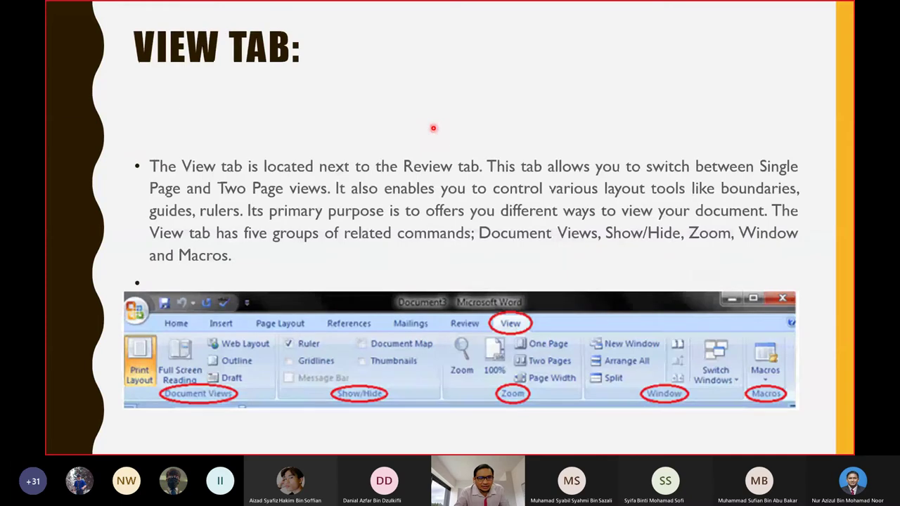
{"action": "key", "text": "alt+Tab"}
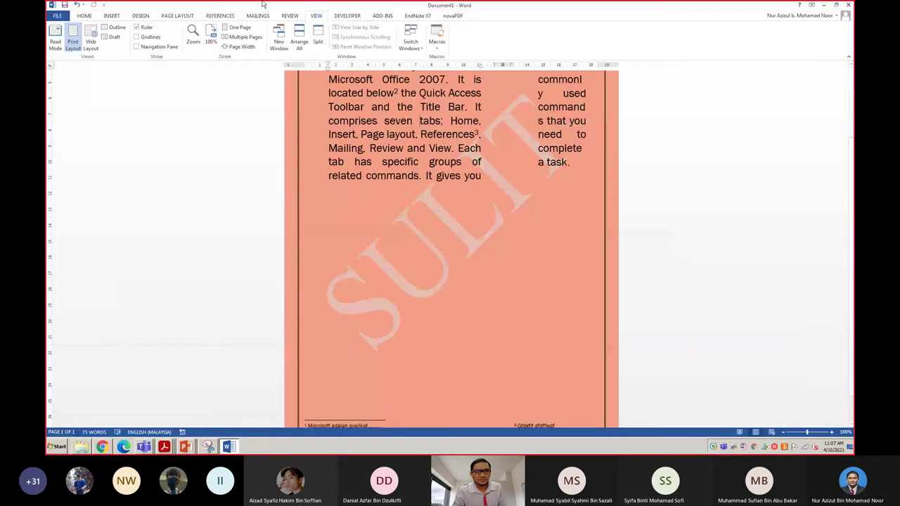
Show the DEVELOPER ribbon tab and open Word Options at the Advanced settings.
{"action": "left_click", "coordinate": [348, 17]}
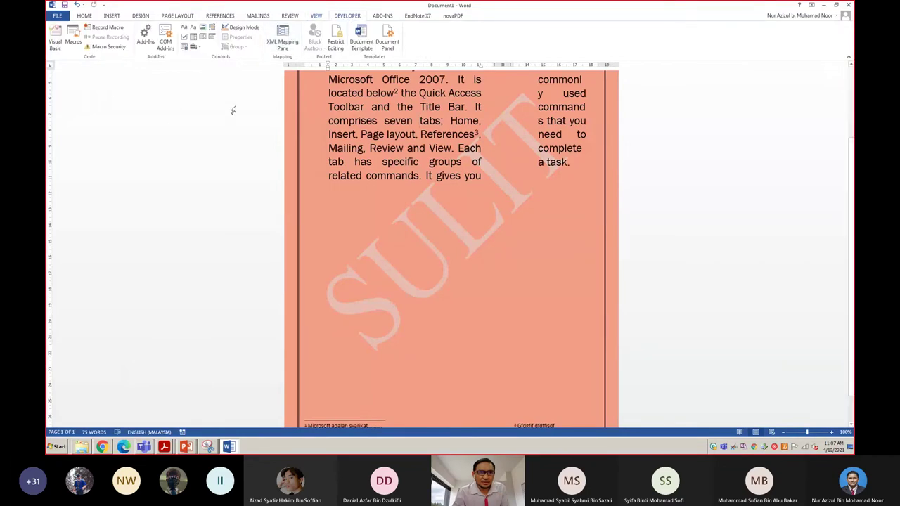
{"action": "left_click", "coordinate": [59, 16]}
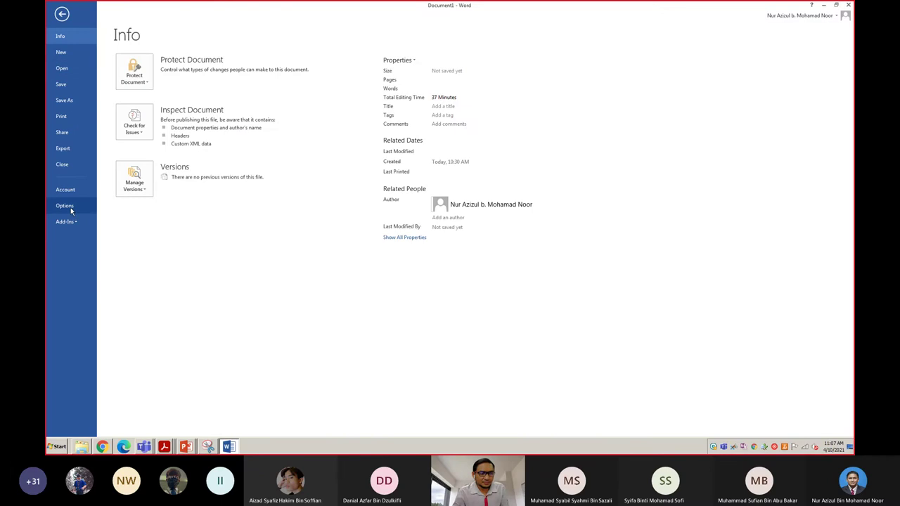
{"action": "left_click", "coordinate": [65, 206]}
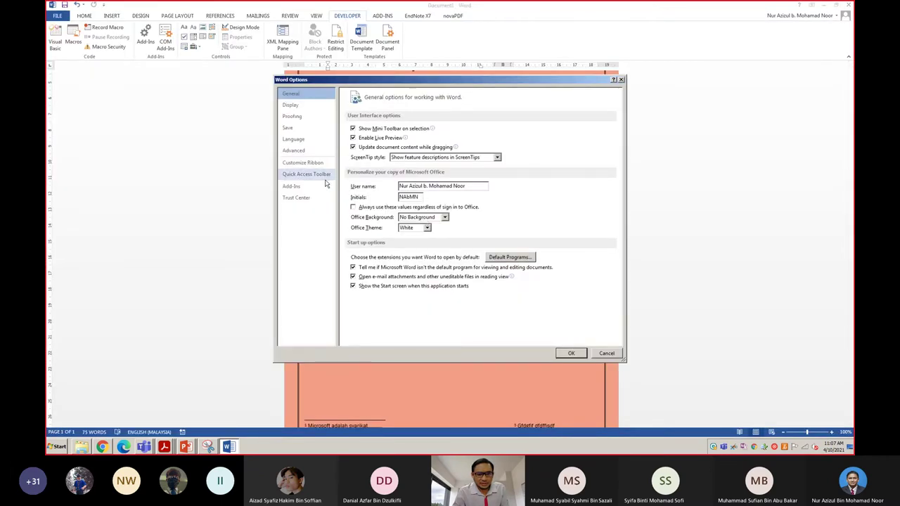
{"action": "left_click", "coordinate": [300, 152]}
Browse the Advanced and Customize Ribbon settings, then close Word Options without changes.
{"action": "scroll", "coordinate": [366, 201], "scroll_direction": "down", "scroll_amount": 3}
{"action": "scroll", "coordinate": [366, 202], "scroll_direction": "down", "scroll_amount": 3}
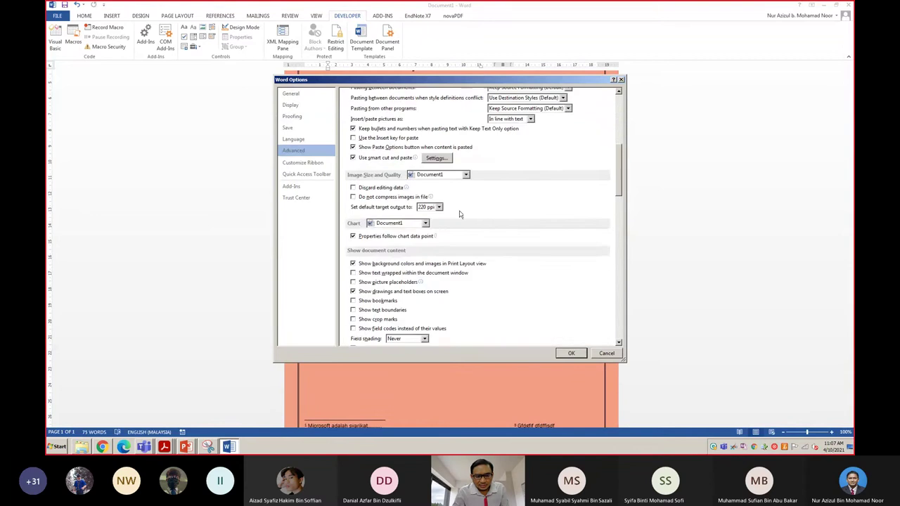
{"action": "scroll", "coordinate": [366, 201], "scroll_direction": "down", "scroll_amount": 3}
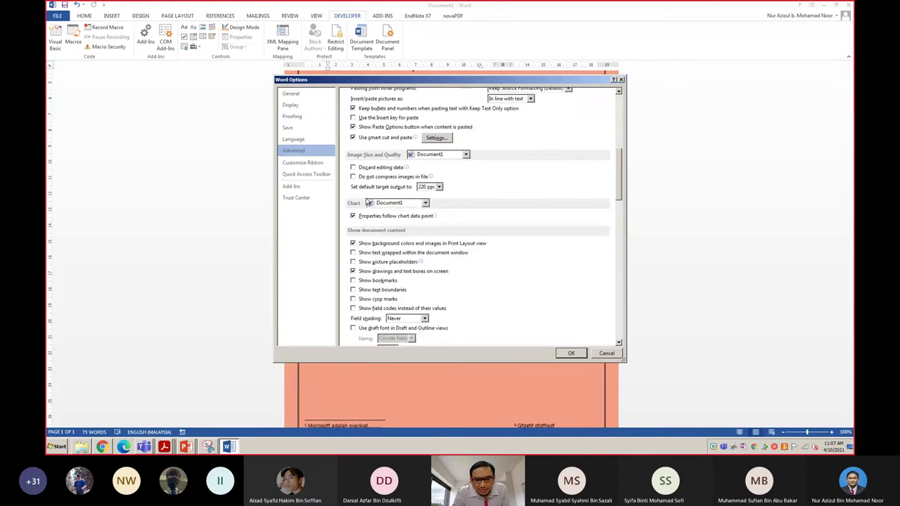
{"action": "left_click", "coordinate": [302, 162]}
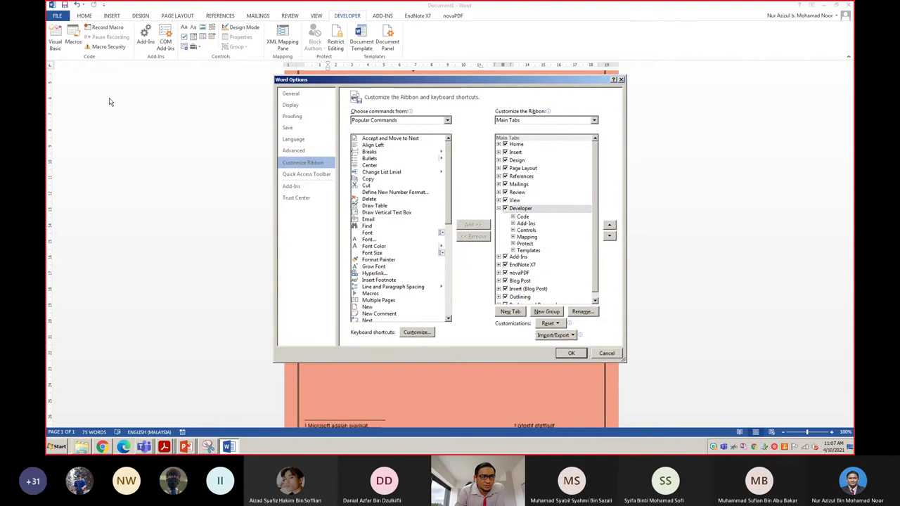
{"action": "left_click", "coordinate": [305, 74]}
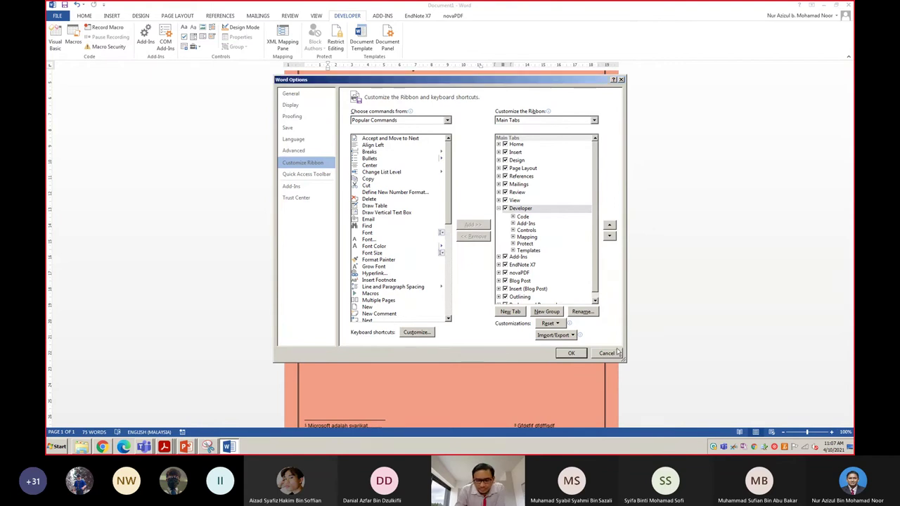
{"action": "key", "text": "Escape"}
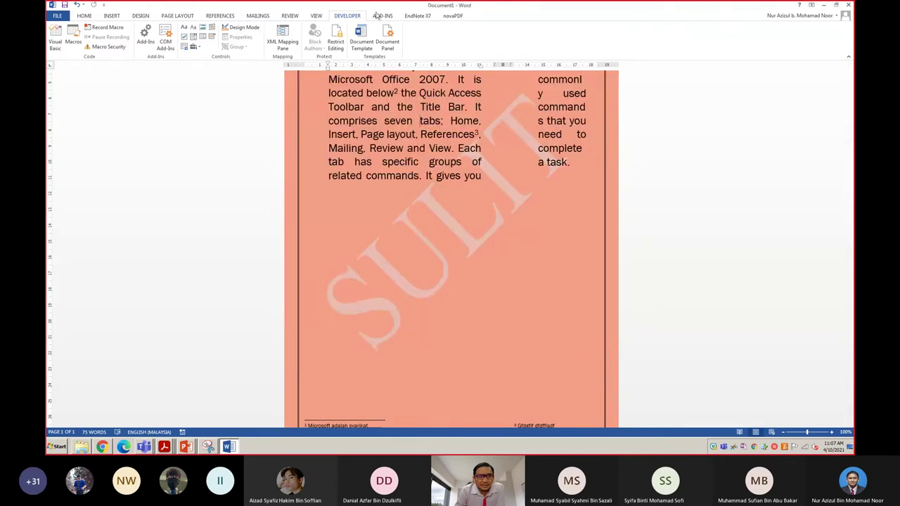
Show the ADD-INS, EndNote X7 and novaPDF ribbon commands in turn.
{"action": "left_click", "coordinate": [381, 16]}
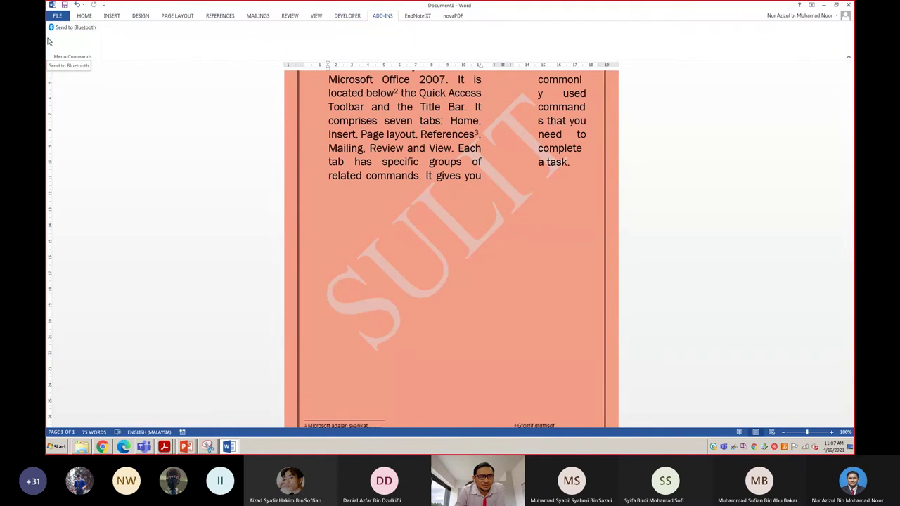
{"action": "left_click", "coordinate": [415, 15]}
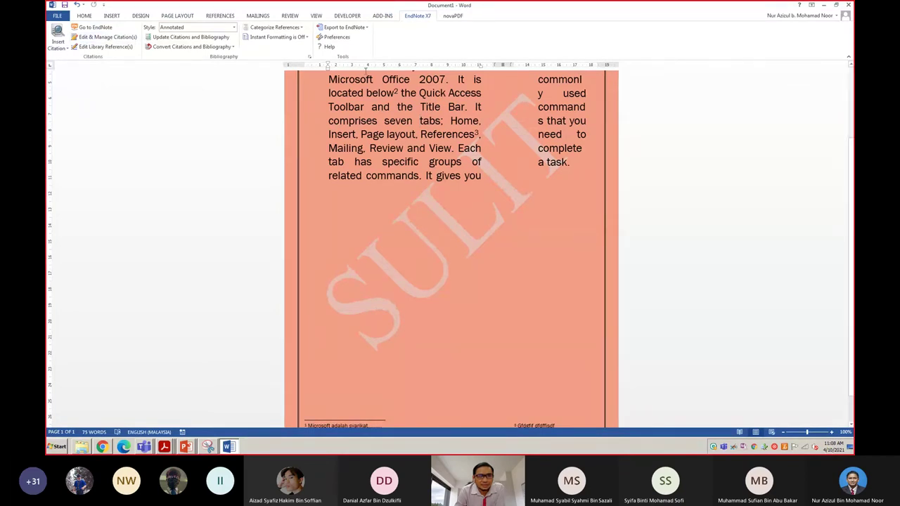
{"action": "left_click", "coordinate": [453, 15]}
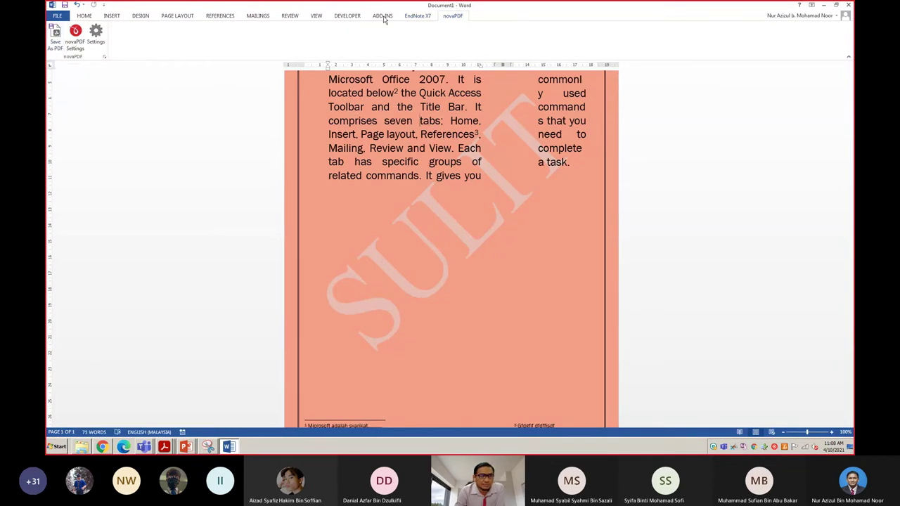
Review Save As in the DBC20012 - DLS2B folder as Word Document, then cancel without saving.
{"action": "left_click", "coordinate": [51, 16]}
{"action": "left_click", "coordinate": [64, 100]}
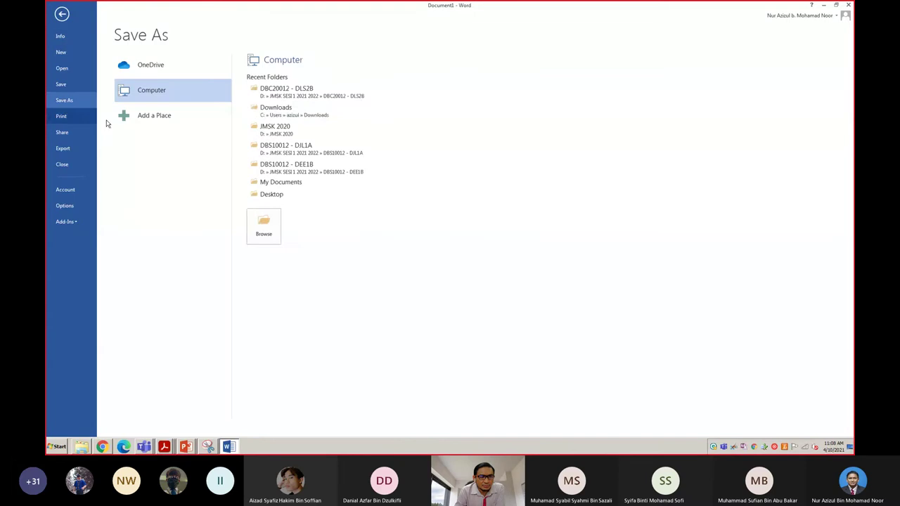
{"action": "left_click", "coordinate": [271, 98]}
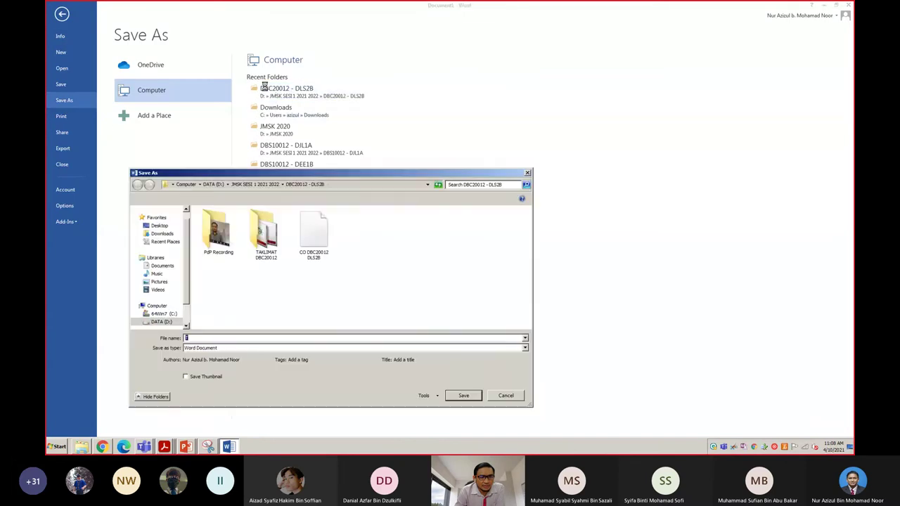
{"action": "left_click", "coordinate": [215, 348]}
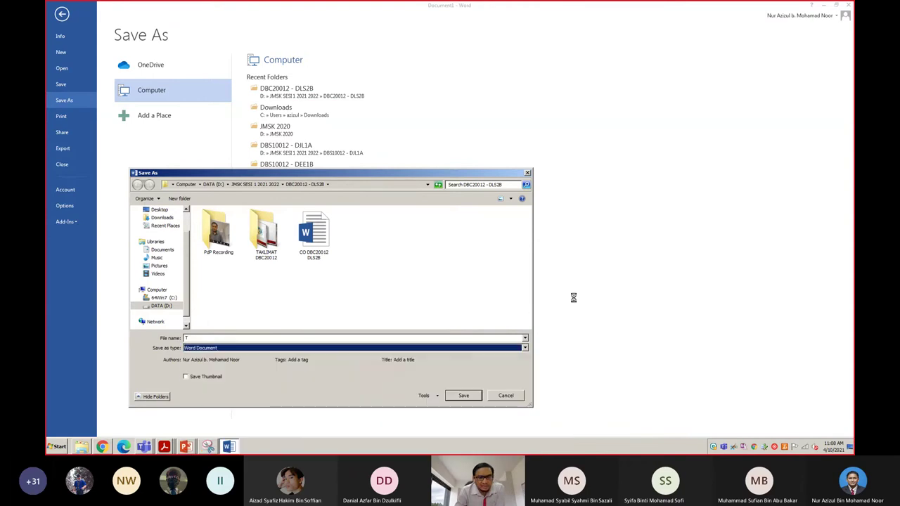
{"action": "left_click", "coordinate": [201, 355]}
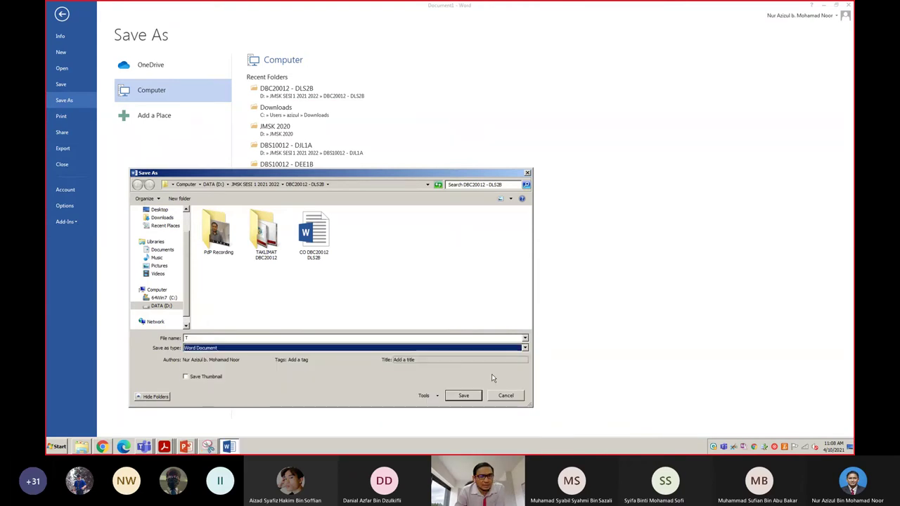
{"action": "left_click", "coordinate": [492, 394]}
{"action": "left_click", "coordinate": [61, 14]}
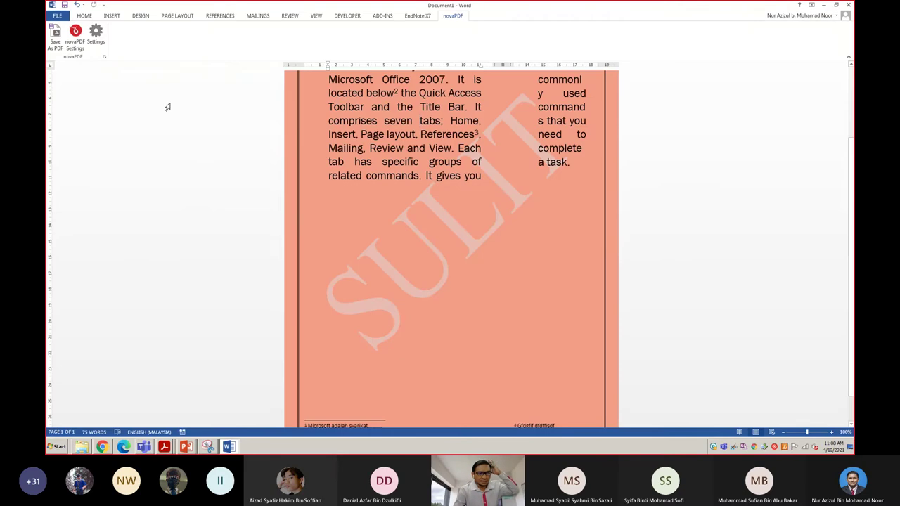
{"action": "mouse_move", "coordinate": [434, 127]}
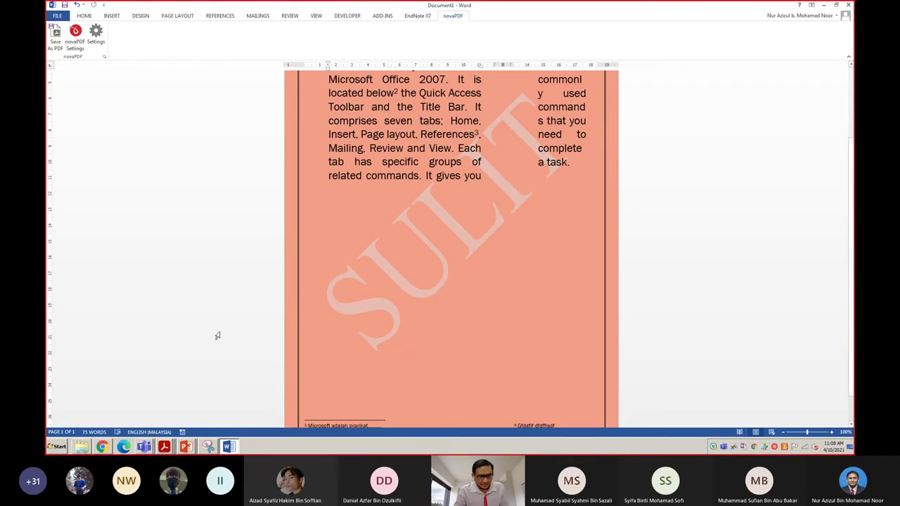
Bring up the slide show, preview the Convert Text to a Table slide, go back, and switch to Acrobat Reader.
{"action": "mouse_move", "coordinate": [188, 447]}
{"action": "left_click", "coordinate": [181, 428]}
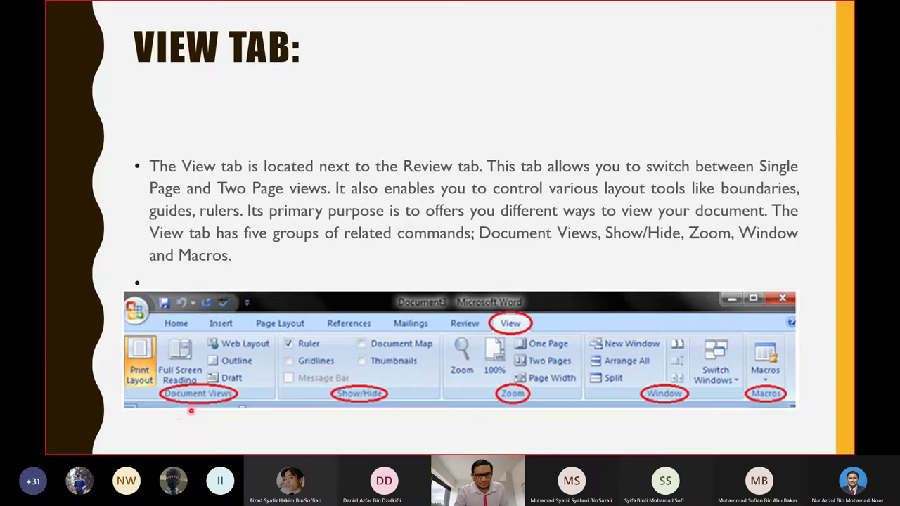
{"action": "key", "text": "Right"}
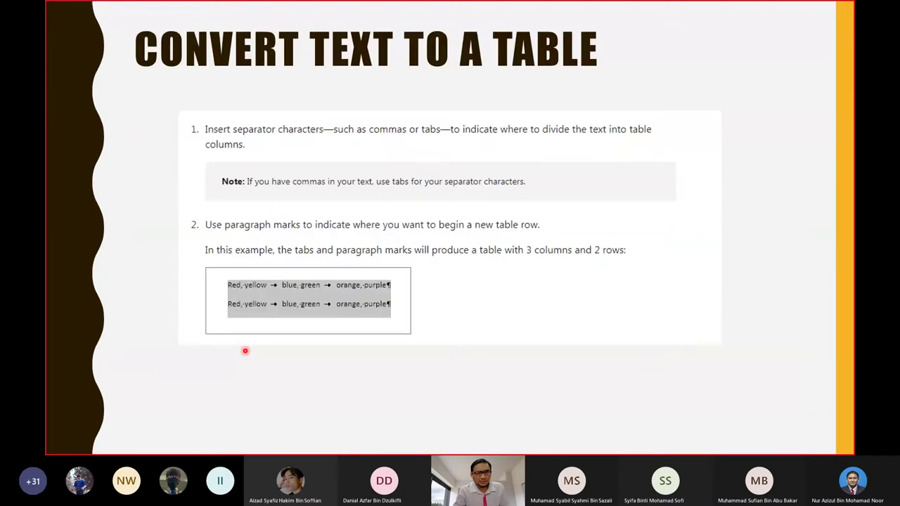
{"action": "key", "text": "Left"}
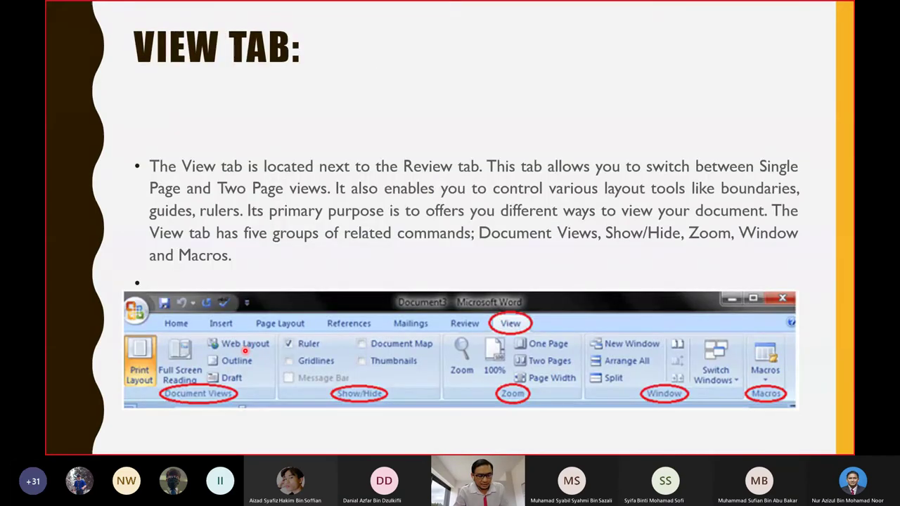
{"action": "key", "text": "alt+Tab"}
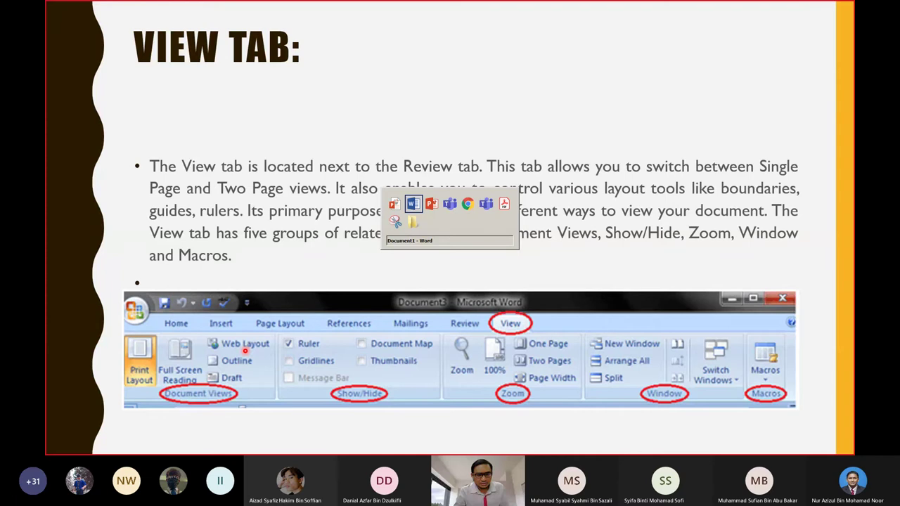
{"action": "key", "text": "alt+Tab"}
{"action": "key", "text": "alt+Tab"}
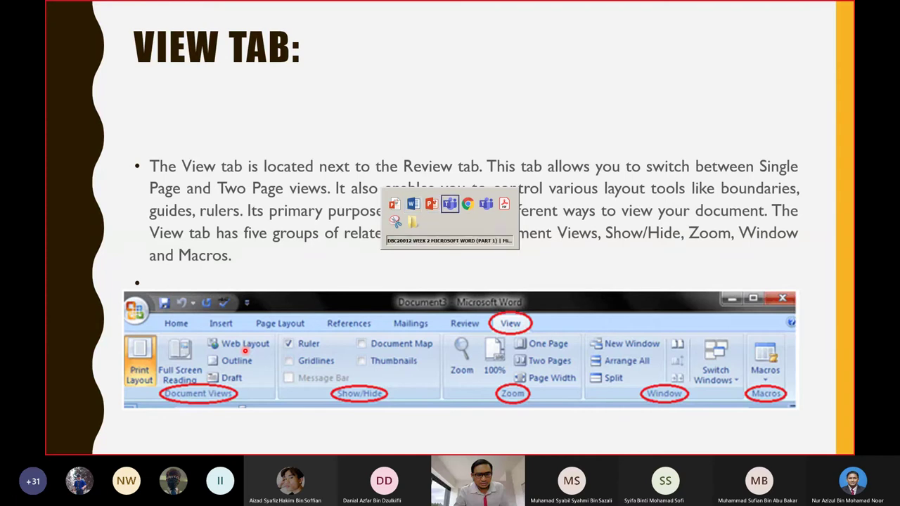
{"action": "key", "text": "alt+Tab"}
{"action": "key", "text": "alt+Tab"}
{"action": "key", "text": "alt+Tab"}
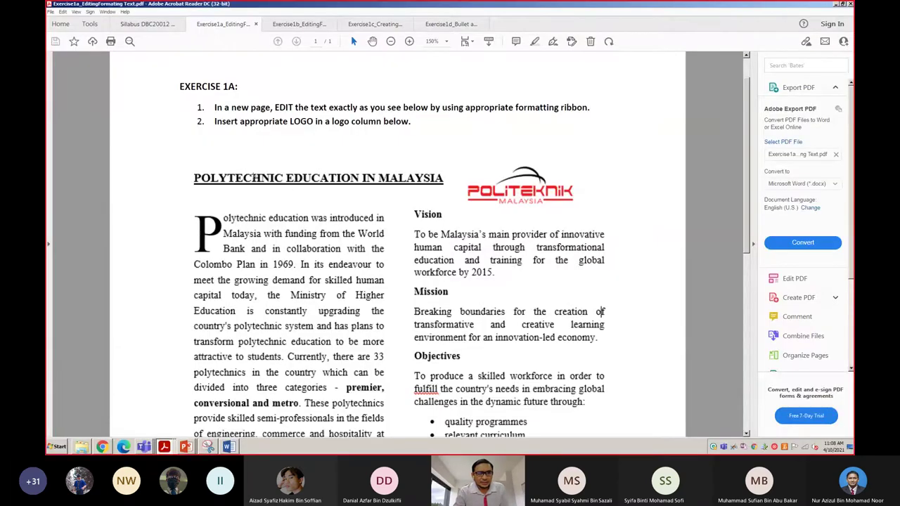
Open the Exercise1b_EditingFormattingText PDF and scroll until item 1's full letter is visible.
{"action": "left_click", "coordinate": [288, 26]}
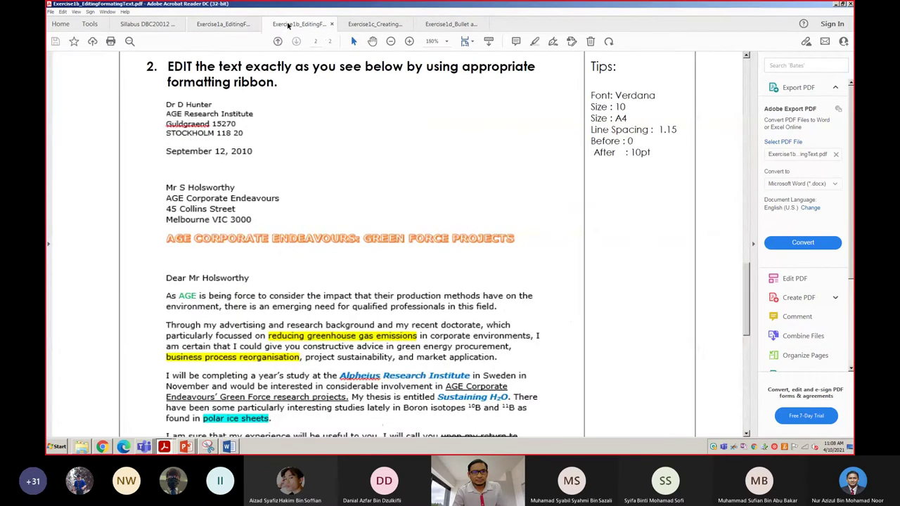
{"action": "scroll", "coordinate": [409, 221], "scroll_direction": "up", "scroll_amount": 1}
{"action": "scroll", "coordinate": [410, 221], "scroll_direction": "up", "scroll_amount": 3}
{"action": "scroll", "coordinate": [409, 221], "scroll_direction": "up", "scroll_amount": 3}
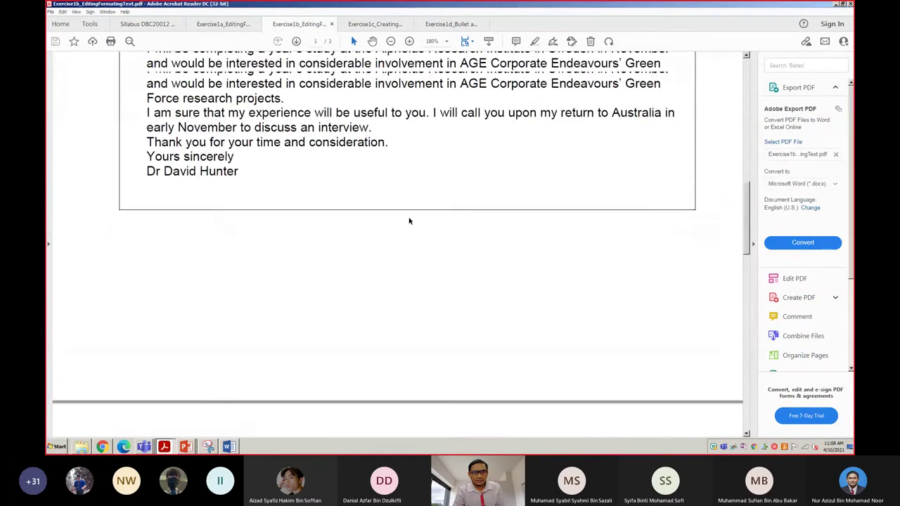
{"action": "scroll", "coordinate": [410, 221], "scroll_direction": "up", "scroll_amount": 3}
{"action": "scroll", "coordinate": [409, 221], "scroll_direction": "up", "scroll_amount": 2}
{"action": "scroll", "coordinate": [408, 218], "scroll_direction": "up", "scroll_amount": 3}
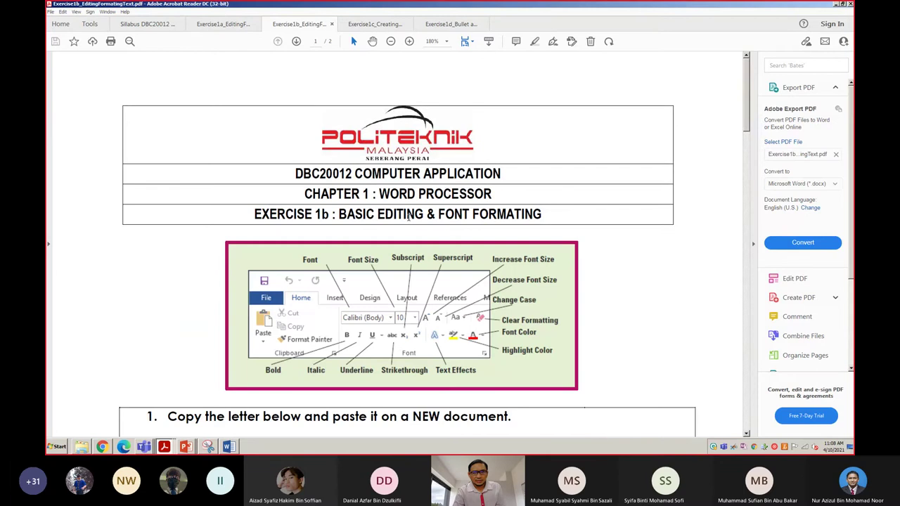
{"action": "scroll", "coordinate": [408, 219], "scroll_direction": "down", "scroll_amount": 1}
{"action": "scroll", "coordinate": [408, 219], "scroll_direction": "down", "scroll_amount": 1}
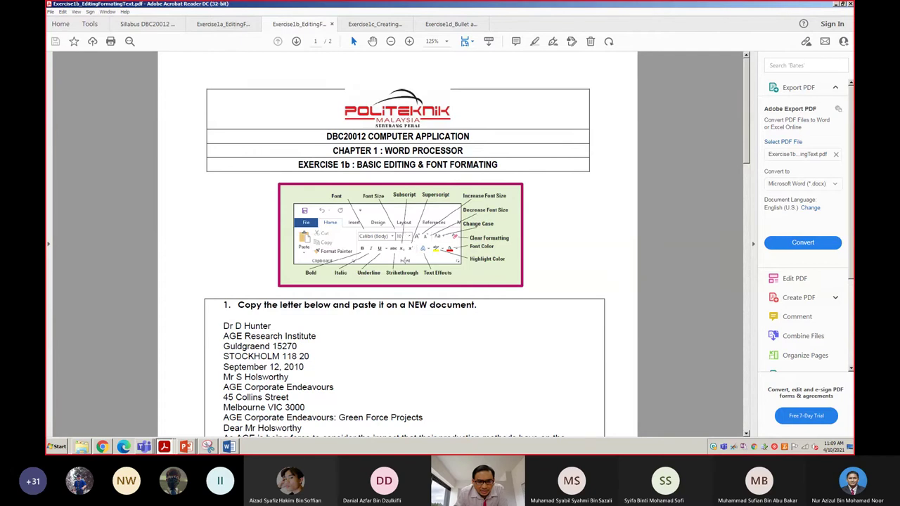
{"action": "scroll", "coordinate": [460, 251], "scroll_direction": "up", "scroll_amount": 1}
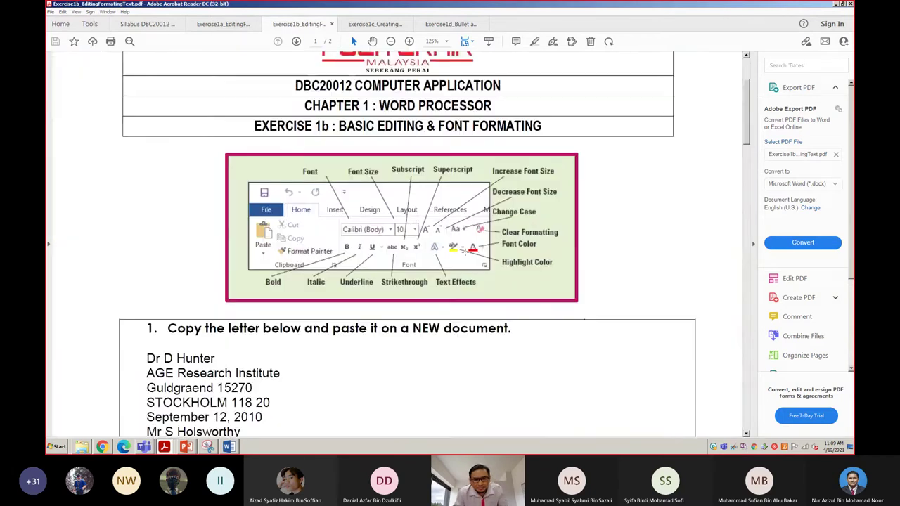
{"action": "scroll", "coordinate": [462, 251], "scroll_direction": "up", "scroll_amount": 3}
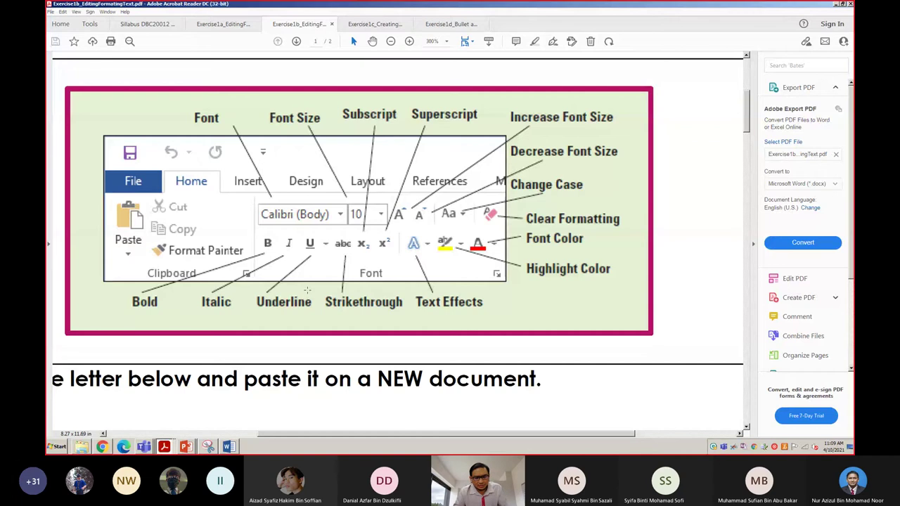
{"action": "scroll", "coordinate": [303, 295], "scroll_direction": "down", "scroll_amount": 5}
{"action": "scroll", "coordinate": [308, 290], "scroll_direction": "down", "scroll_amount": 1}
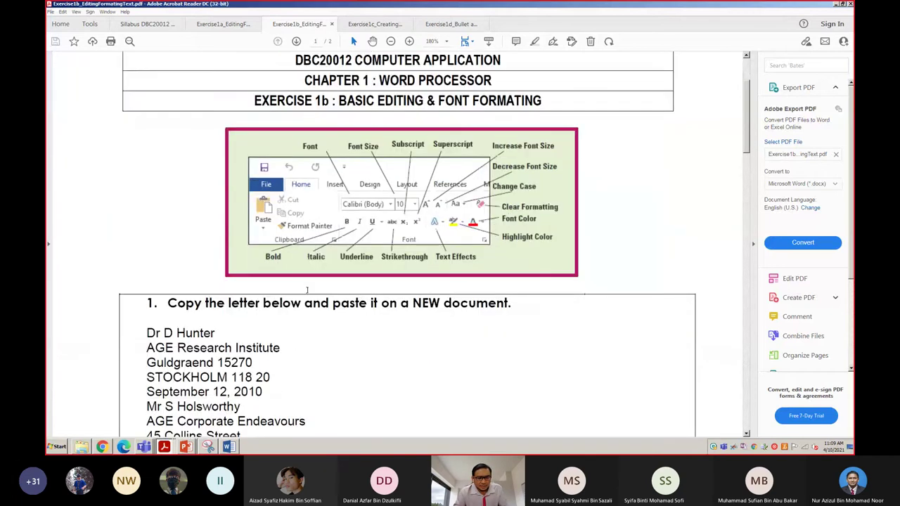
{"action": "scroll", "coordinate": [308, 292], "scroll_direction": "down", "scroll_amount": 1}
{"action": "scroll", "coordinate": [308, 294], "scroll_direction": "down", "scroll_amount": 1}
{"action": "scroll", "coordinate": [308, 293], "scroll_direction": "down", "scroll_amount": 1}
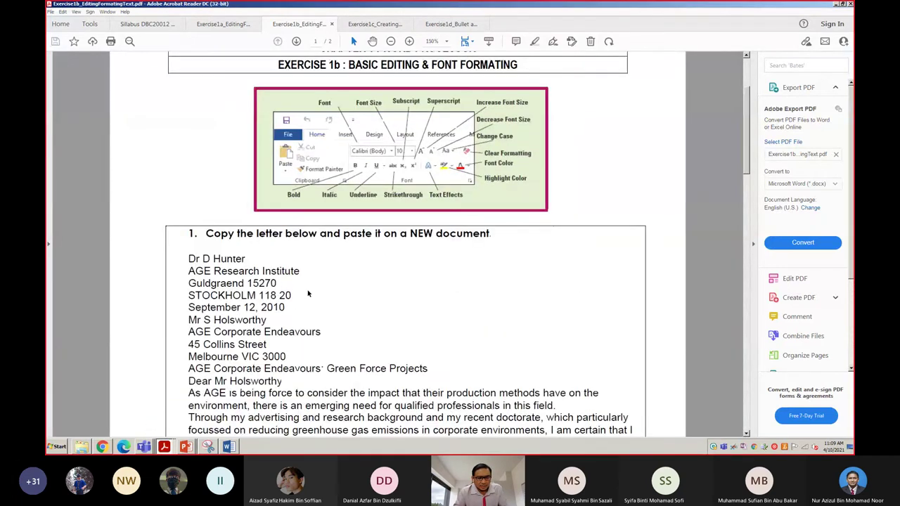
{"action": "scroll", "coordinate": [307, 291], "scroll_direction": "down", "scroll_amount": 2}
{"action": "scroll", "coordinate": [307, 288], "scroll_direction": "down", "scroll_amount": 1}
{"action": "scroll", "coordinate": [307, 290], "scroll_direction": "down", "scroll_amount": 2}
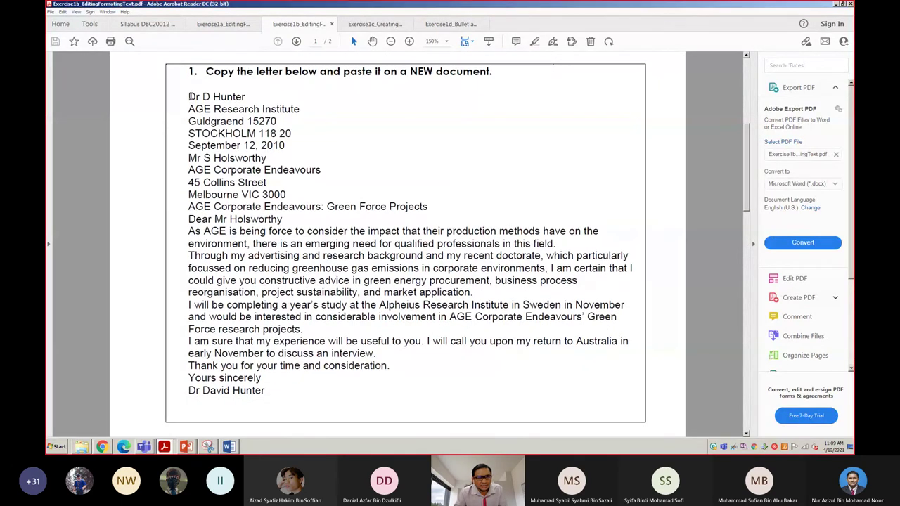
Select and deselect the letter, scroll to page 2, highlight the Verdana tip, then return to Word.
{"action": "left_click_drag", "start_coordinate": [189, 96], "coordinate": [292, 391]}
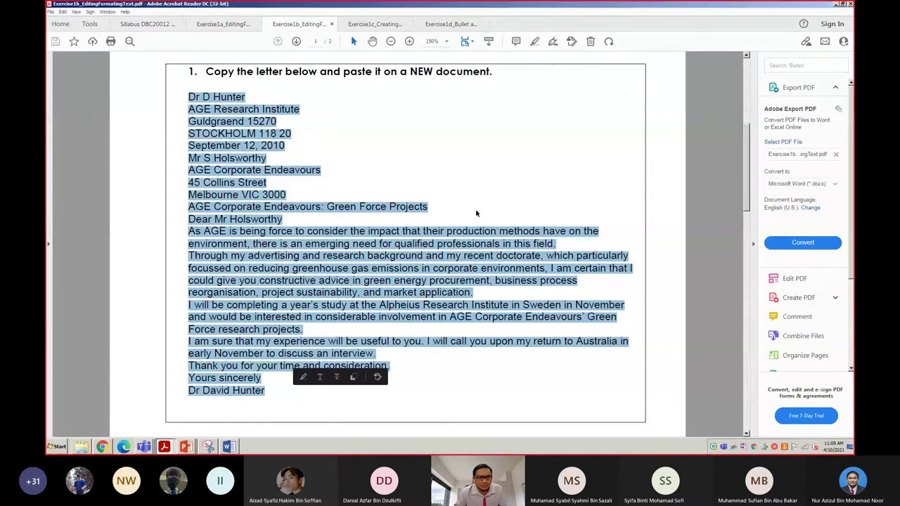
{"action": "left_click", "coordinate": [417, 270]}
{"action": "scroll", "coordinate": [417, 270], "scroll_direction": "down", "scroll_amount": 3}
{"action": "scroll", "coordinate": [417, 270], "scroll_direction": "down", "scroll_amount": 3}
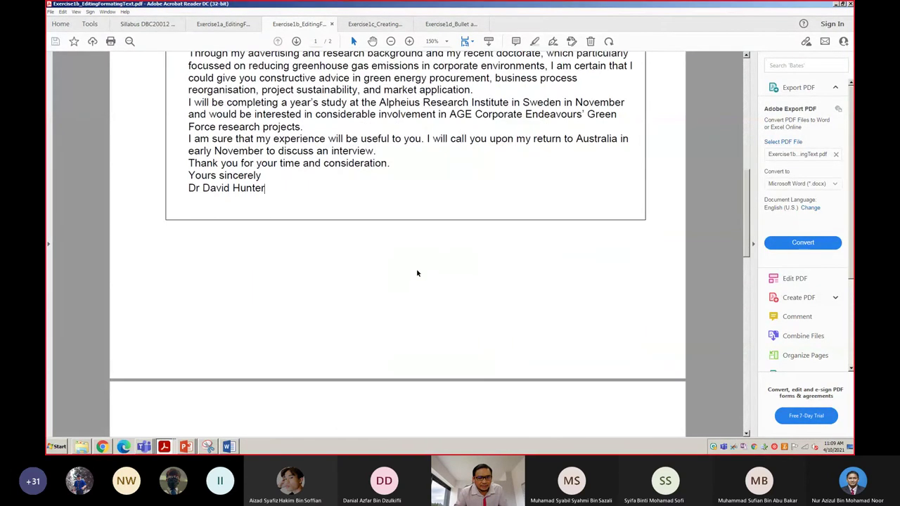
{"action": "scroll", "coordinate": [417, 270], "scroll_direction": "down", "scroll_amount": 4}
{"action": "scroll", "coordinate": [417, 270], "scroll_direction": "down", "scroll_amount": 3}
{"action": "scroll", "coordinate": [417, 270], "scroll_direction": "down", "scroll_amount": 2}
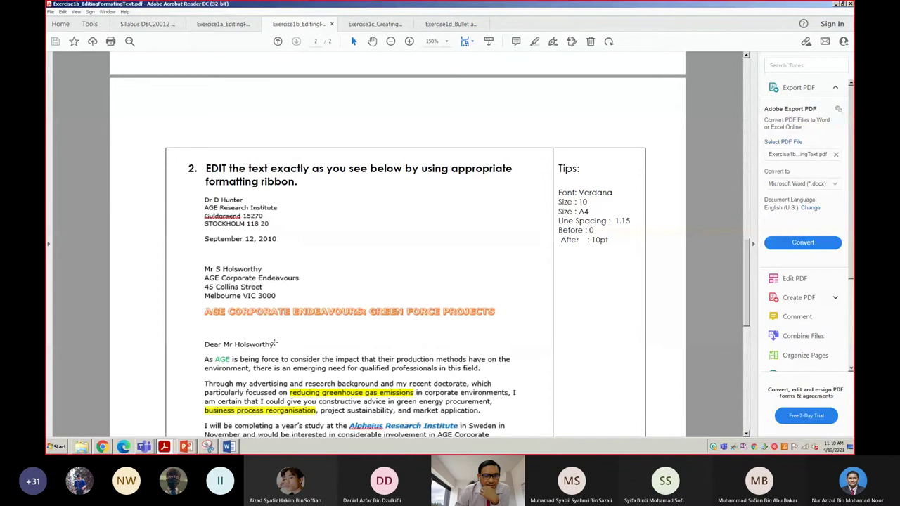
{"action": "scroll", "coordinate": [276, 343], "scroll_direction": "down", "scroll_amount": 3}
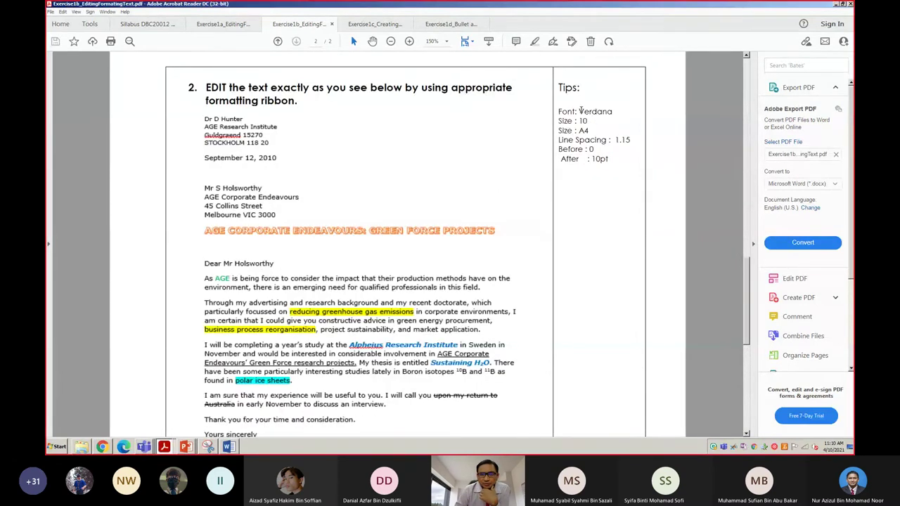
{"action": "left_click_drag", "start_coordinate": [580, 111], "coordinate": [613, 111]}
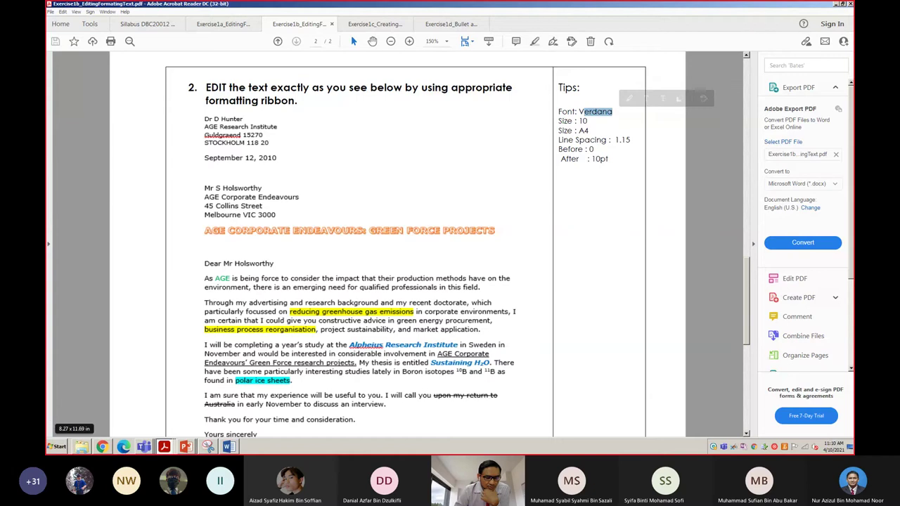
{"action": "left_click", "coordinate": [229, 448]}
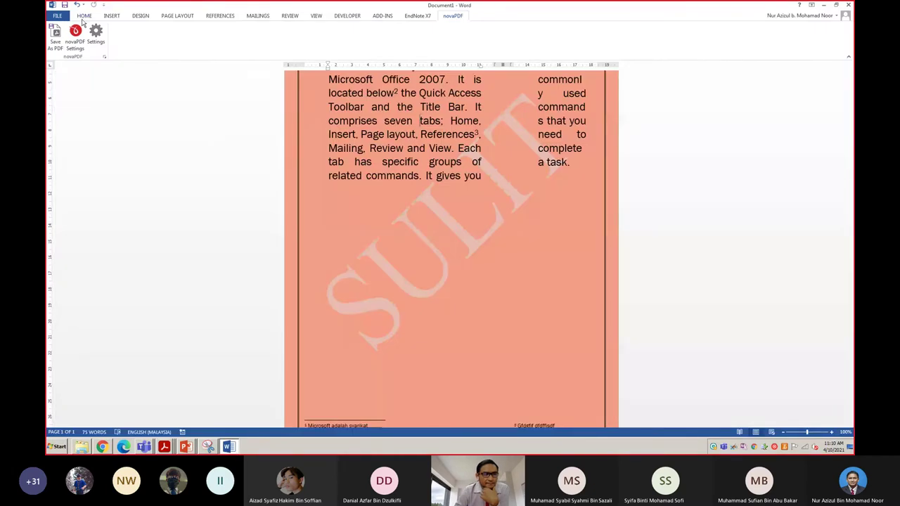
Set the Home tab font to Verdana, then switch back to the Acrobat PDF.
{"action": "left_click", "coordinate": [83, 17]}
{"action": "left_click", "coordinate": [131, 30]}
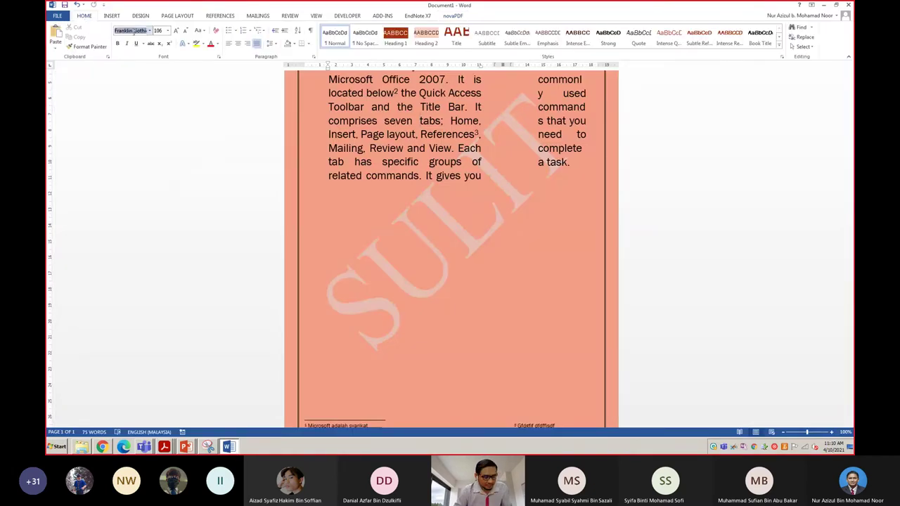
{"action": "type", "text": "Verdana"}
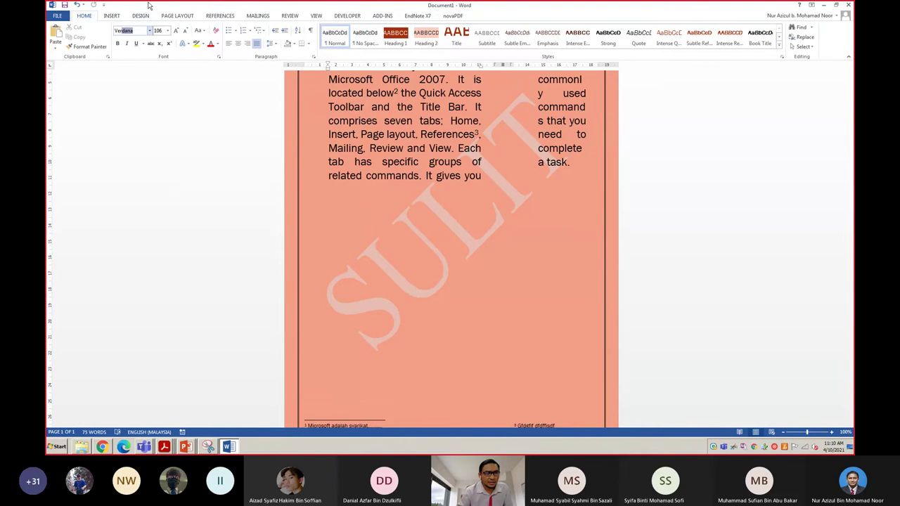
{"action": "left_click", "coordinate": [142, 32]}
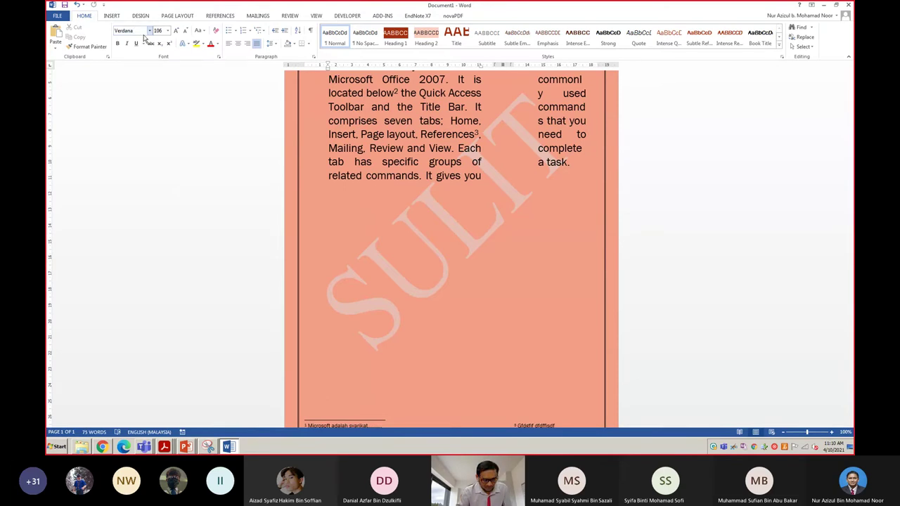
{"action": "key", "text": "alt+Tab"}
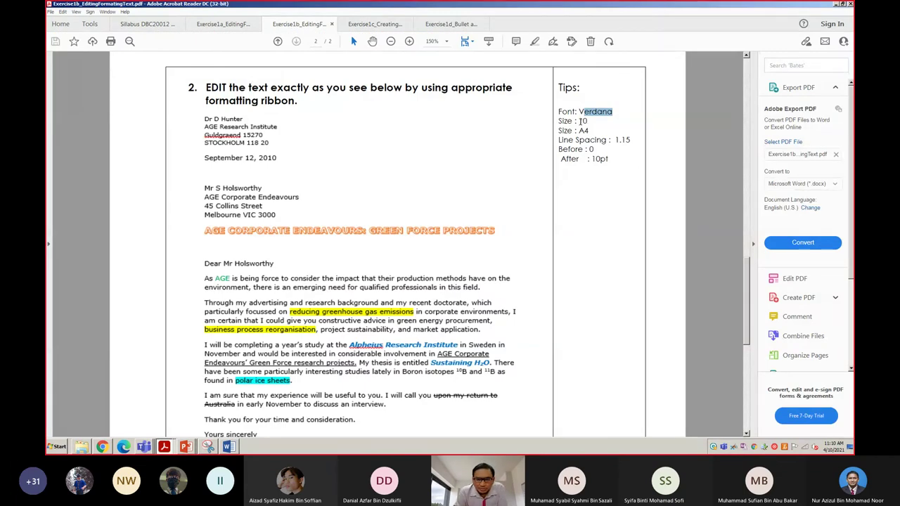
Highlight the size 10 and A4 page tips, then bring Word's Document1 back to the front.
{"action": "left_click_drag", "start_coordinate": [580, 121], "coordinate": [591, 120]}
{"action": "left_click_drag", "start_coordinate": [579, 131], "coordinate": [591, 130]}
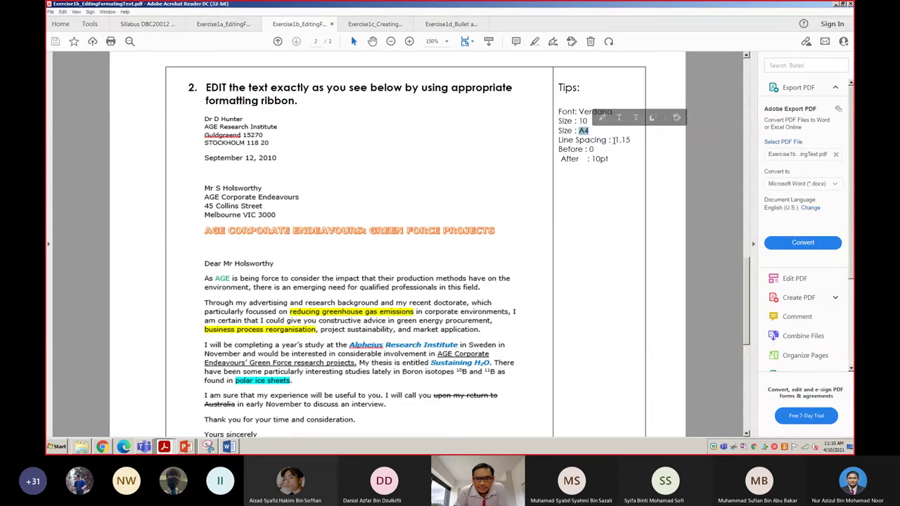
{"action": "left_click", "coordinate": [235, 446]}
{"action": "scroll", "coordinate": [450, 211], "scroll_direction": "up", "scroll_amount": 3}
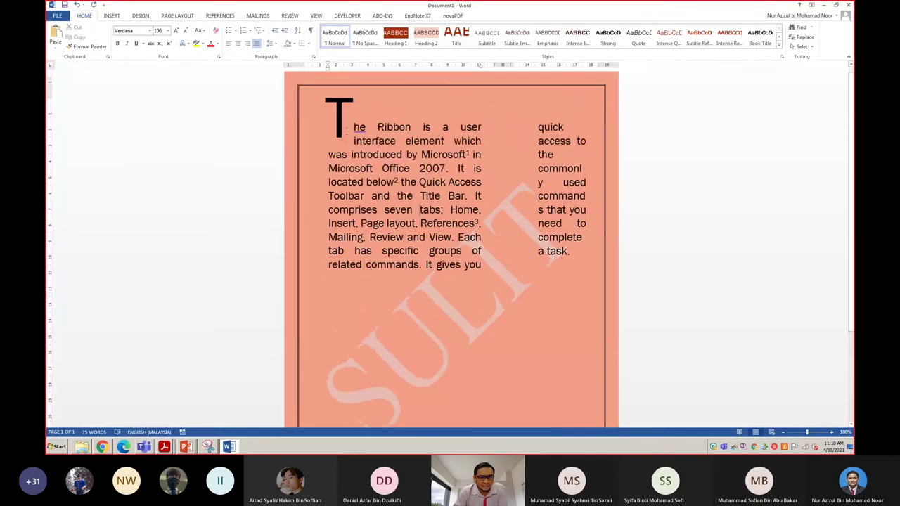
{"action": "left_click_drag", "start_coordinate": [352, 154], "coordinate": [420, 265]}
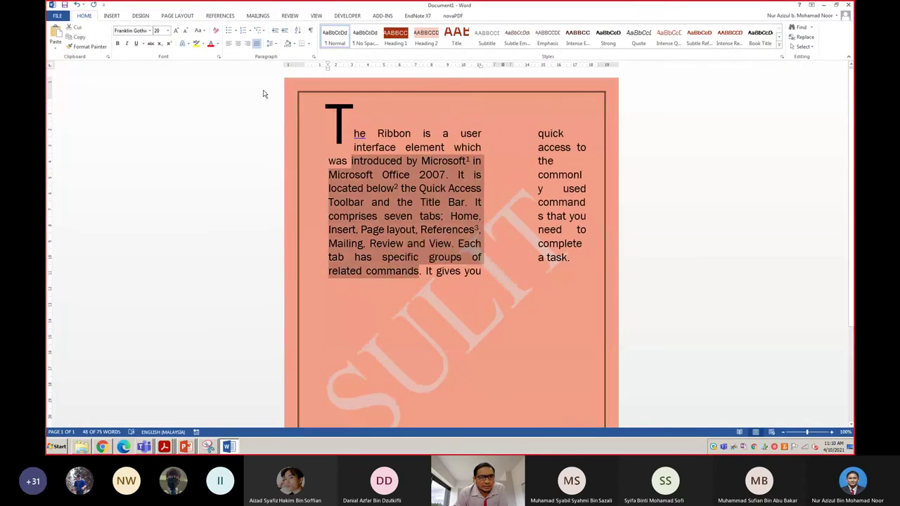
{"action": "left_click", "coordinate": [272, 44]}
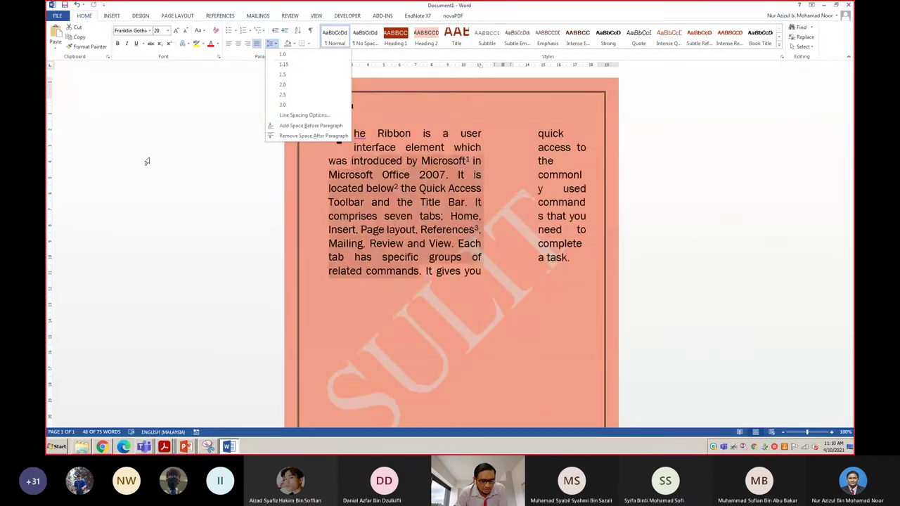
{"action": "left_click", "coordinate": [146, 162]}
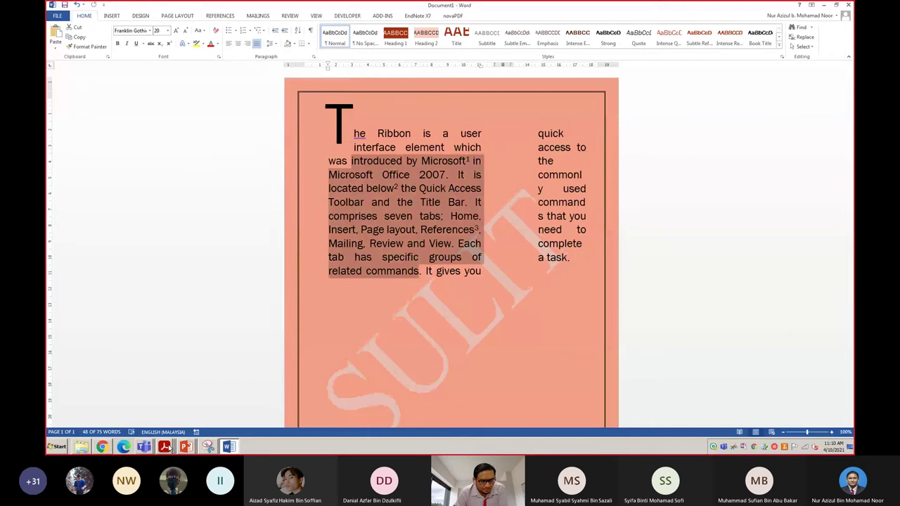
{"action": "key", "text": "alt+Tab"}
{"action": "key", "text": "alt+Tab"}
{"action": "key", "text": "alt+Tab"}
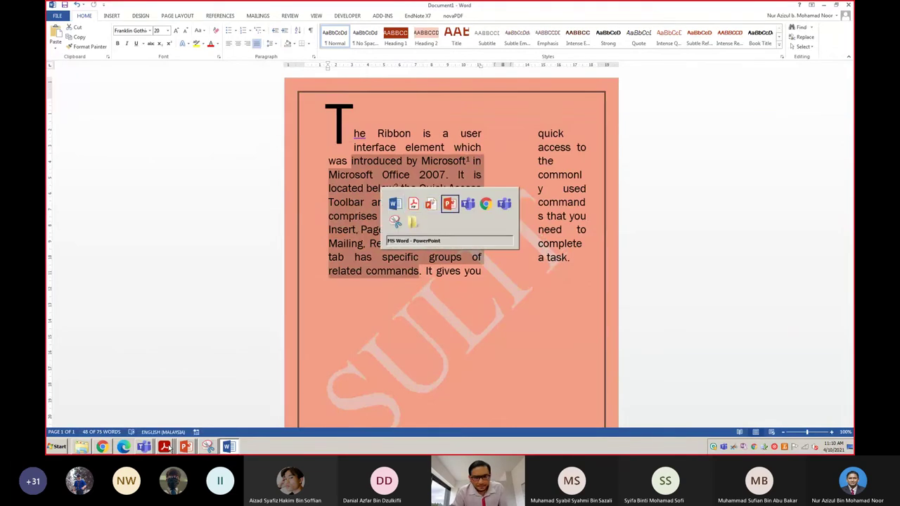
{"action": "key", "text": "alt+Tab"}
{"action": "key", "text": "alt+Tab"}
{"action": "key", "text": "alt+Tab"}
{"action": "key", "text": "alt+Tab"}
{"action": "key", "text": "alt+Tab"}
{"action": "key", "text": "alt+Tab"}
{"action": "key", "text": "alt+Tab"}
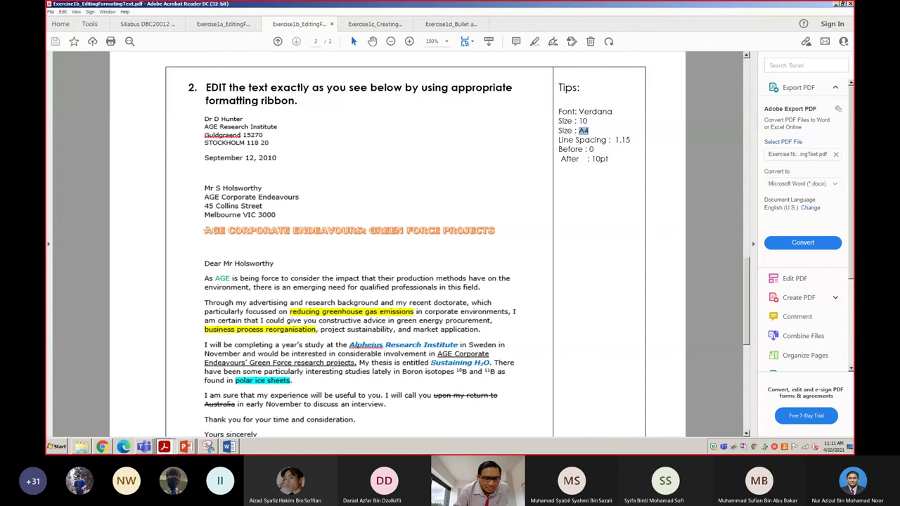
{"action": "scroll", "coordinate": [222, 224], "scroll_direction": "up", "scroll_amount": 4}
{"action": "scroll", "coordinate": [222, 224], "scroll_direction": "up", "scroll_amount": 2}
{"action": "scroll", "coordinate": [223, 223], "scroll_direction": "up", "scroll_amount": 3}
{"action": "scroll", "coordinate": [220, 222], "scroll_direction": "up", "scroll_amount": 4}
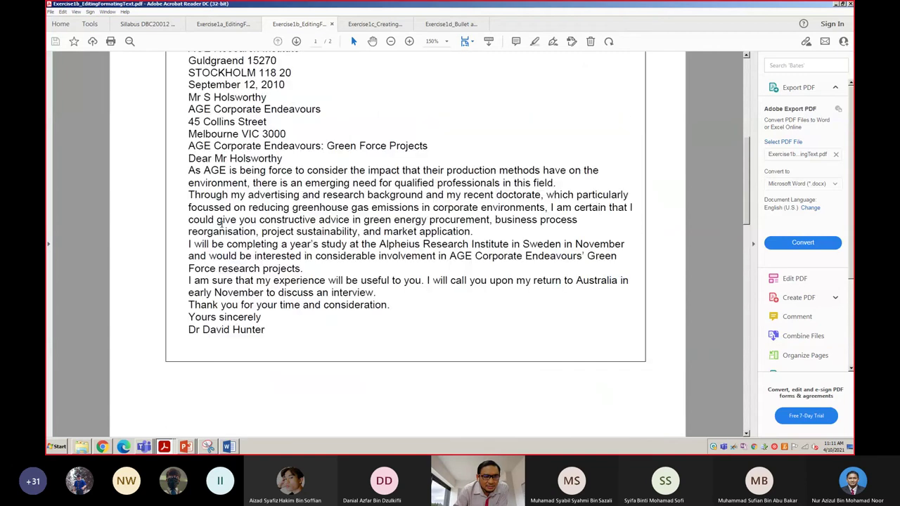
{"action": "scroll", "coordinate": [219, 222], "scroll_direction": "up", "scroll_amount": 3}
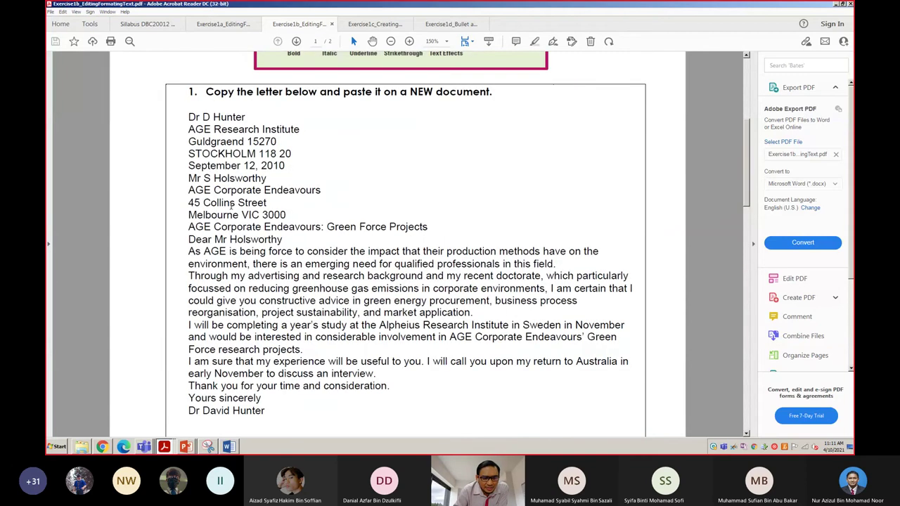
{"action": "scroll", "coordinate": [233, 202], "scroll_direction": "down", "scroll_amount": 15}
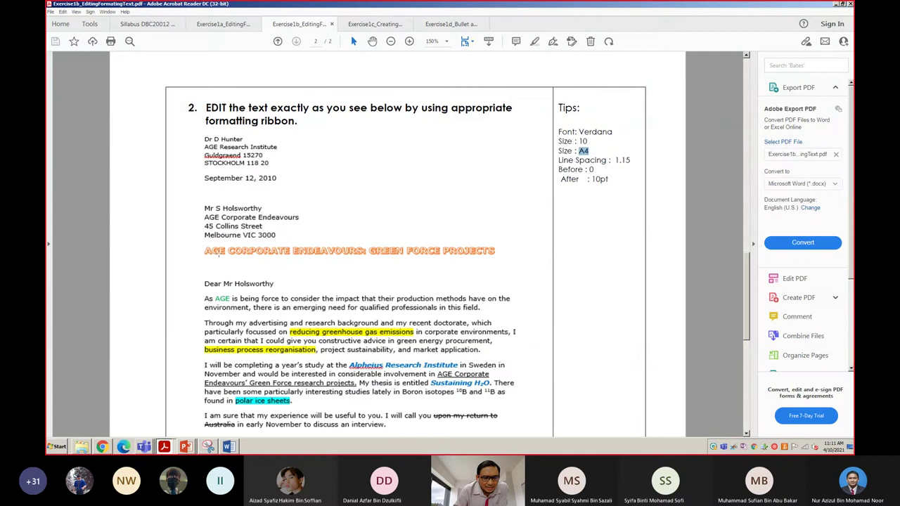
Preview the WordArt style gallery in Word without applying a style, then return to the exercise PDF.
{"action": "left_click", "coordinate": [229, 447]}
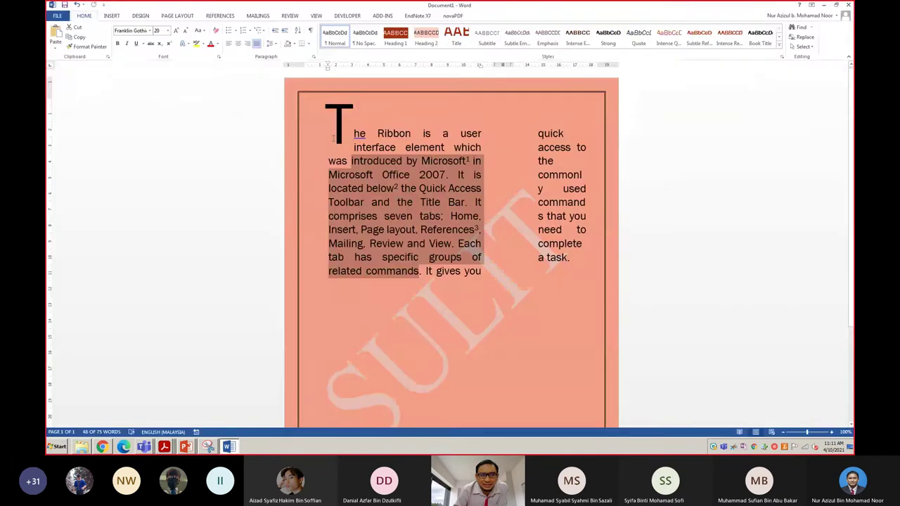
{"action": "left_click", "coordinate": [111, 16]}
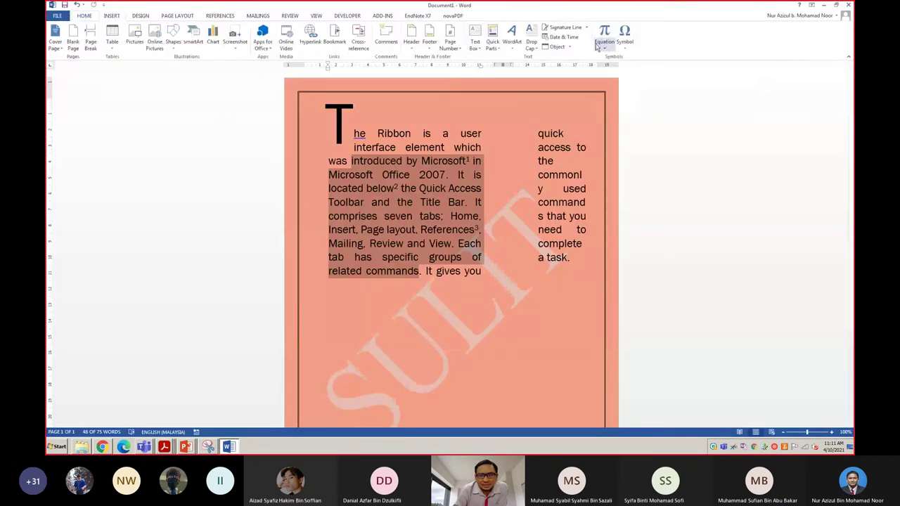
{"action": "left_click", "coordinate": [513, 44]}
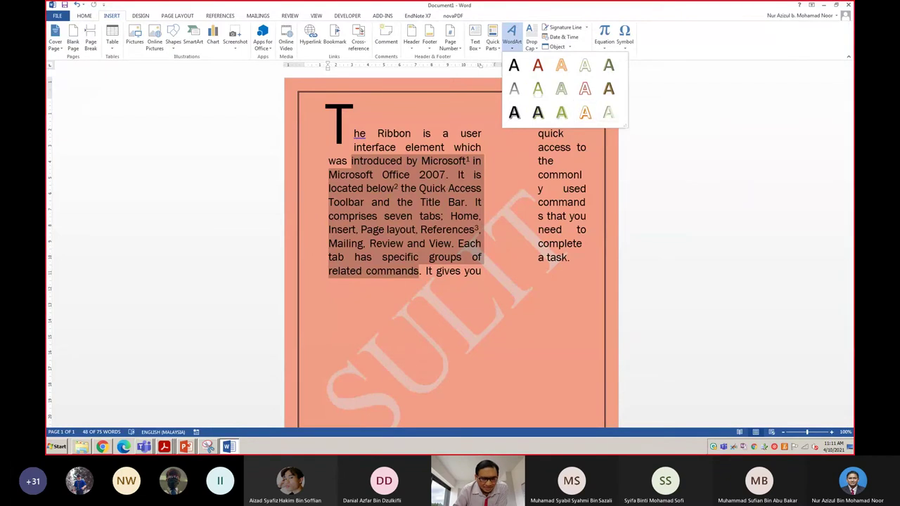
{"action": "key", "text": "alt+Tab"}
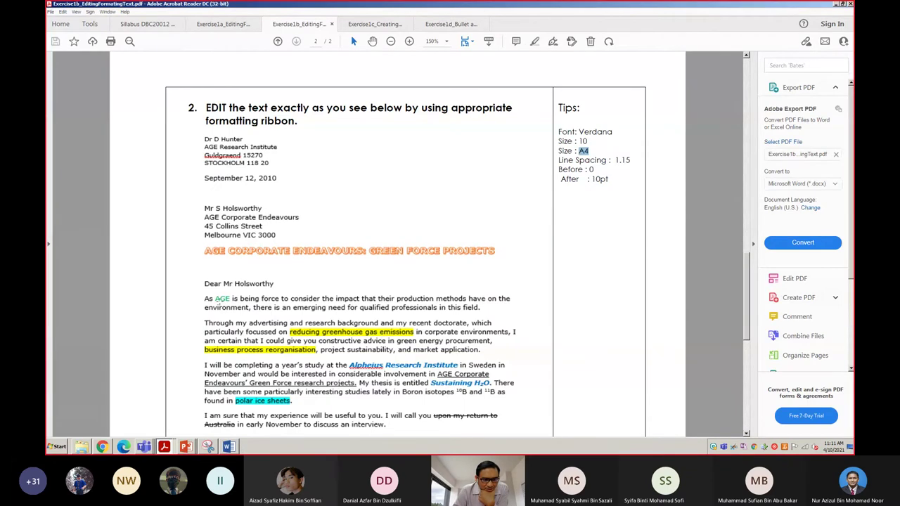
Zoom into the task 2 letter body at 300% to inspect its formatting, then switch back to Word.
{"action": "scroll", "coordinate": [219, 301], "scroll_direction": "down", "scroll_amount": 1}
{"action": "scroll", "coordinate": [220, 302], "scroll_direction": "down", "scroll_amount": 2}
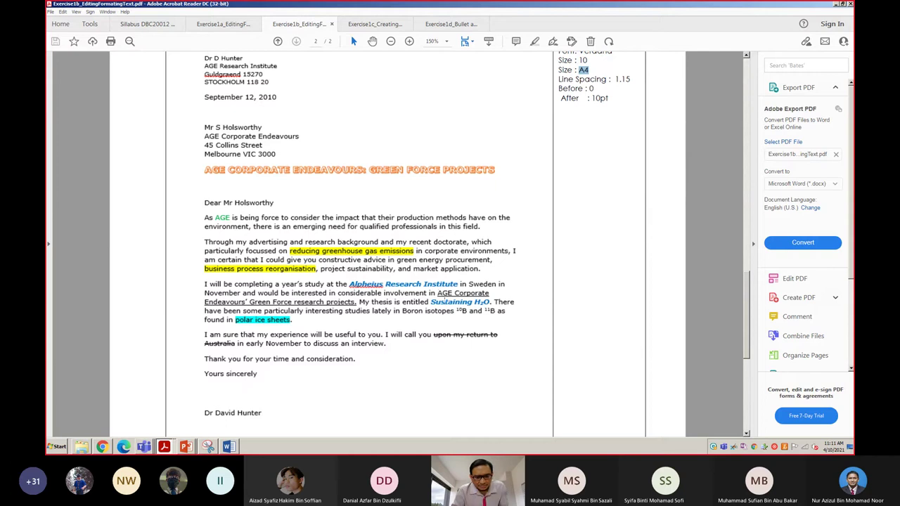
{"action": "scroll", "coordinate": [433, 300], "scroll_direction": "up", "scroll_amount": 3}
{"action": "scroll", "coordinate": [444, 300], "scroll_direction": "down", "scroll_amount": 1}
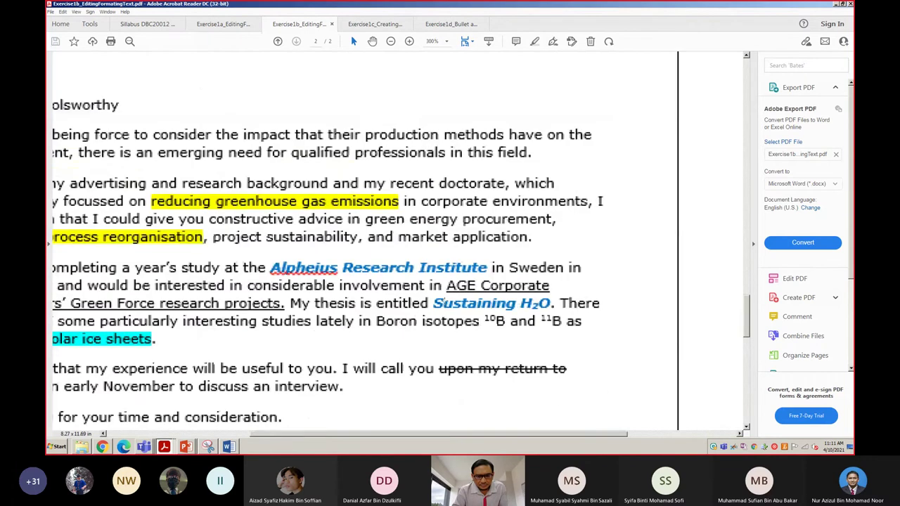
{"action": "left_click_drag", "start_coordinate": [438, 433], "coordinate": [377, 432]}
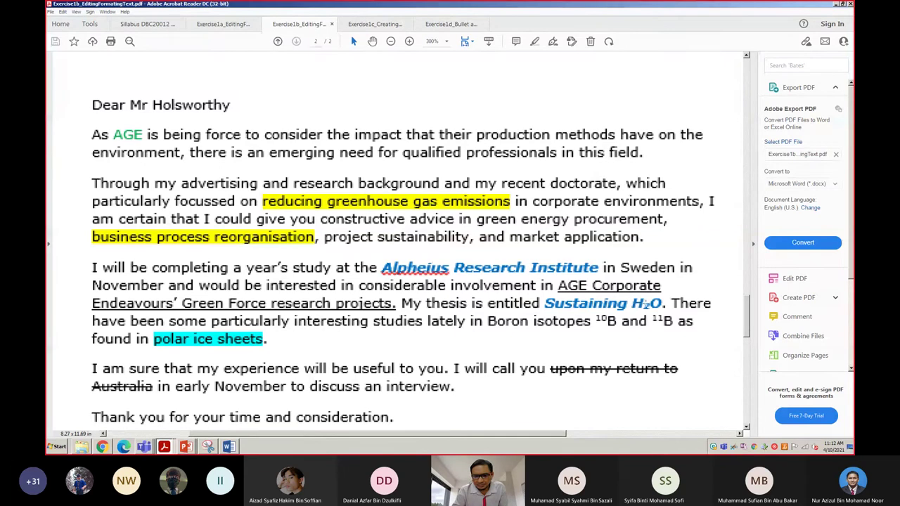
{"action": "left_click", "coordinate": [228, 447]}
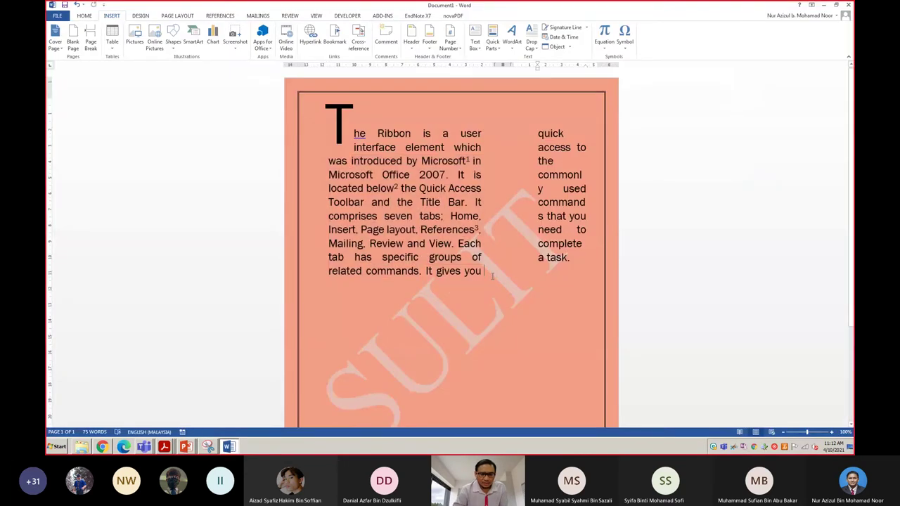
Enlarge the word H2O in column two to 28 pt with Grow Font.
{"action": "left_click", "coordinate": [590, 261]}
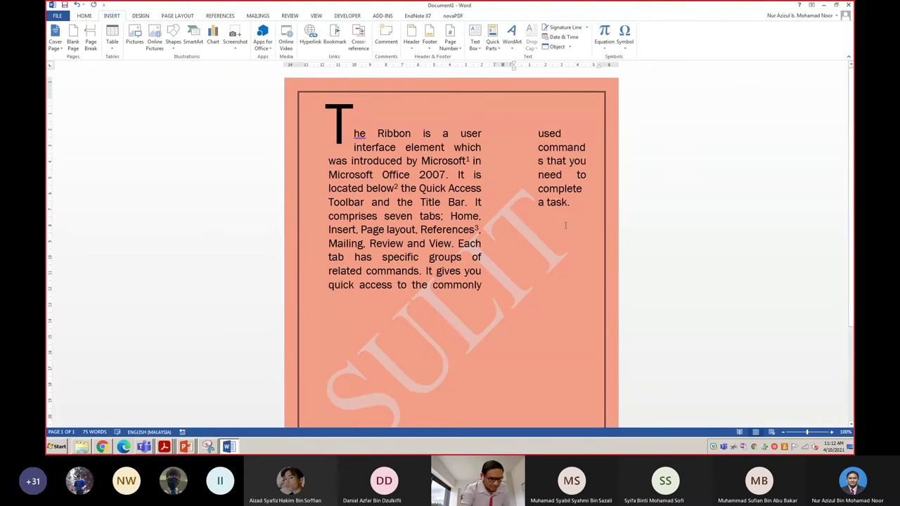
{"action": "left_click", "coordinate": [518, 258]}
{"action": "type", "text": "H2O"}
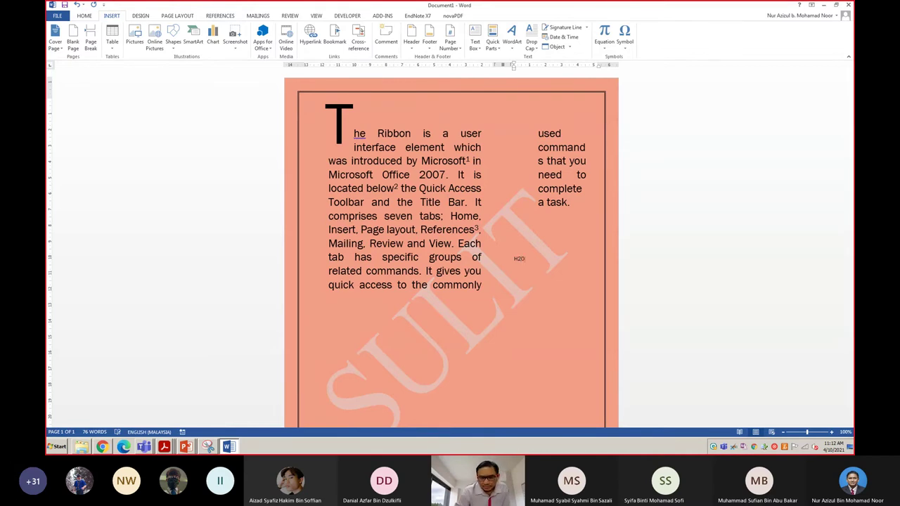
{"action": "type", "text": "O"}
{"action": "left_click_drag", "start_coordinate": [525, 259], "coordinate": [514, 258]}
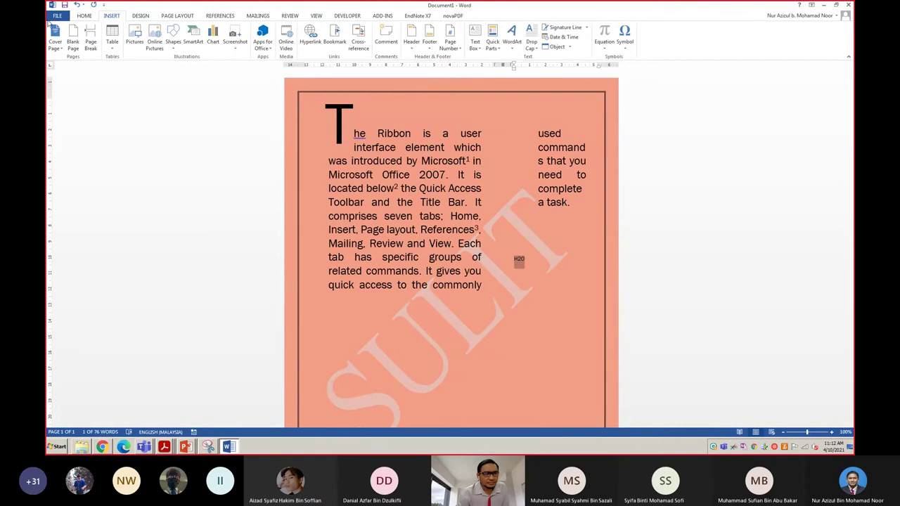
{"action": "left_click", "coordinate": [85, 15]}
{"action": "left_click", "coordinate": [177, 31]}
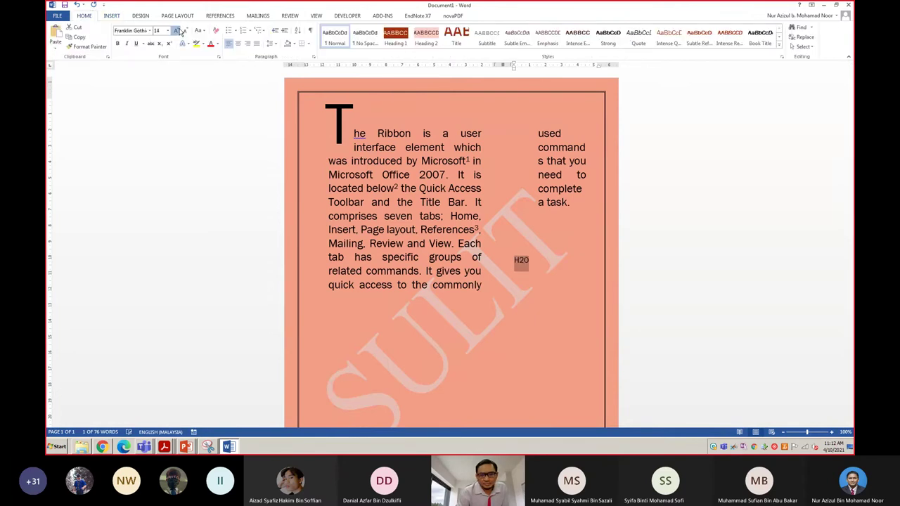
{"action": "left_click", "coordinate": [177, 31]}
{"action": "left_click", "coordinate": [177, 31]}
{"action": "left_click", "coordinate": [178, 31]}
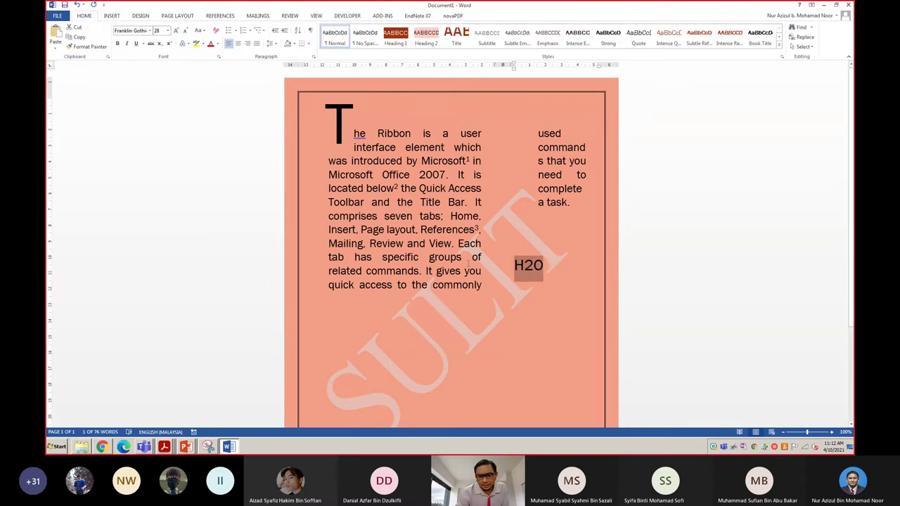
{"action": "left_click", "coordinate": [514, 271]}
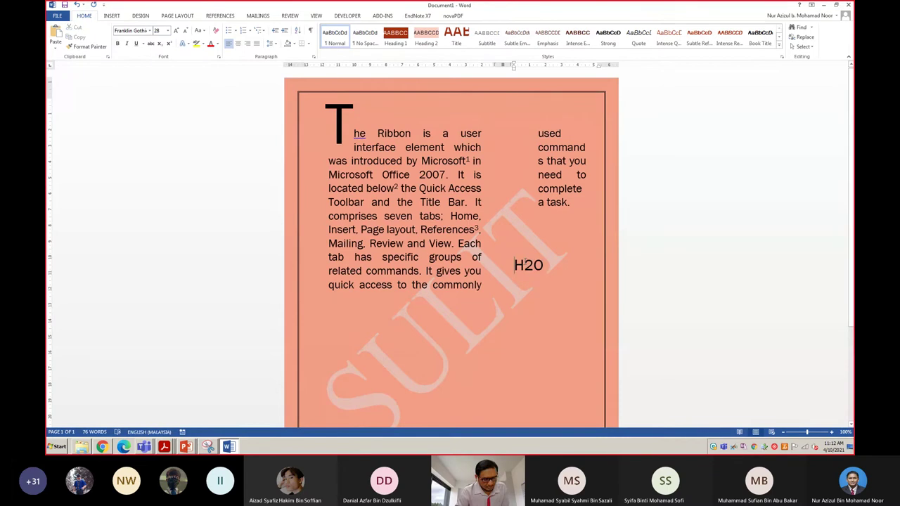
Make the 2 in H2O a subscript so it reads H₂O.
{"action": "scroll", "coordinate": [520, 266], "scroll_direction": "up", "scroll_amount": 2}
{"action": "scroll", "coordinate": [525, 261], "scroll_direction": "up", "scroll_amount": 4}
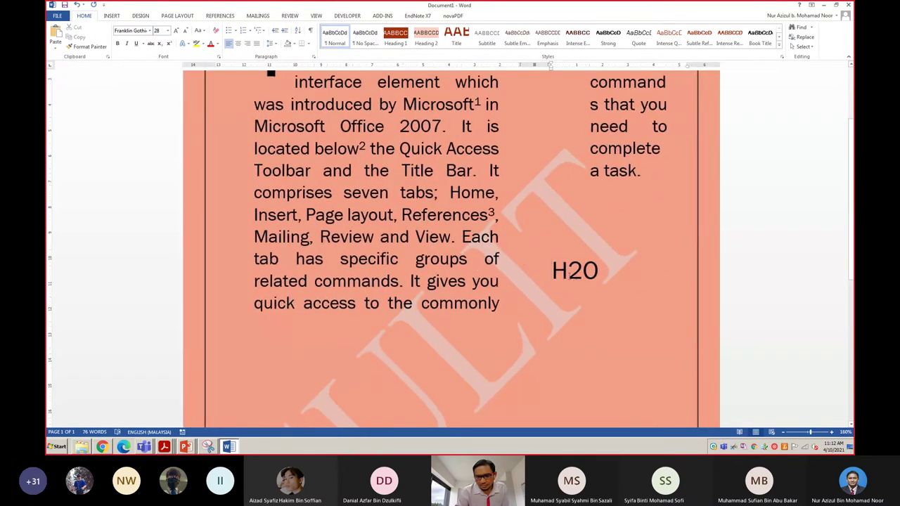
{"action": "left_click_drag", "start_coordinate": [568, 270], "coordinate": [583, 273]}
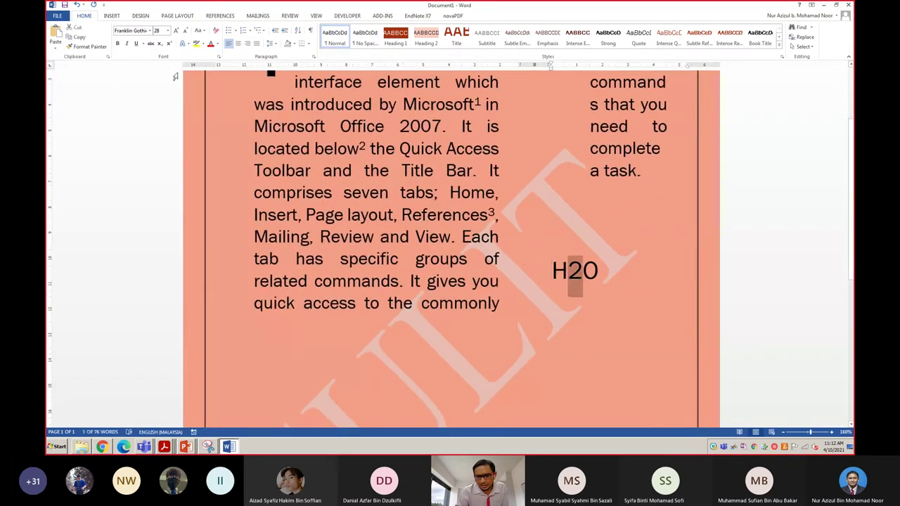
{"action": "left_click", "coordinate": [161, 44]}
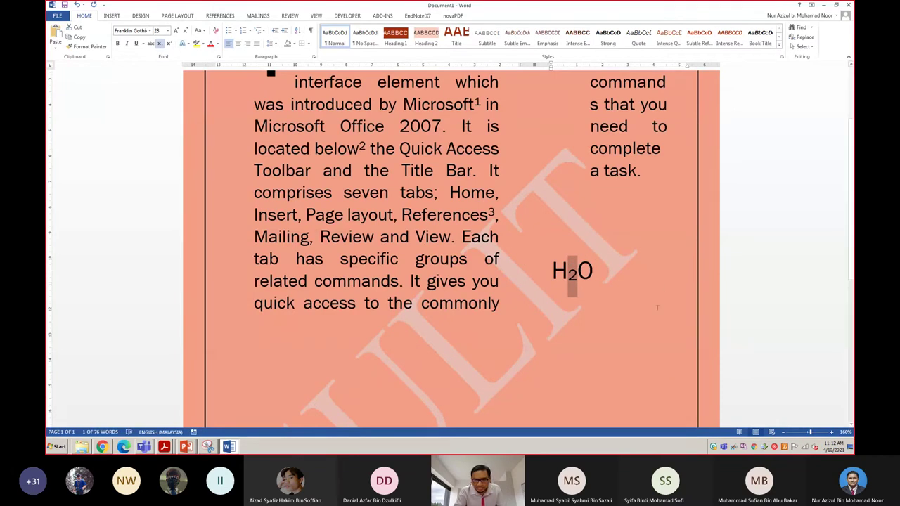
{"action": "left_click", "coordinate": [601, 278]}
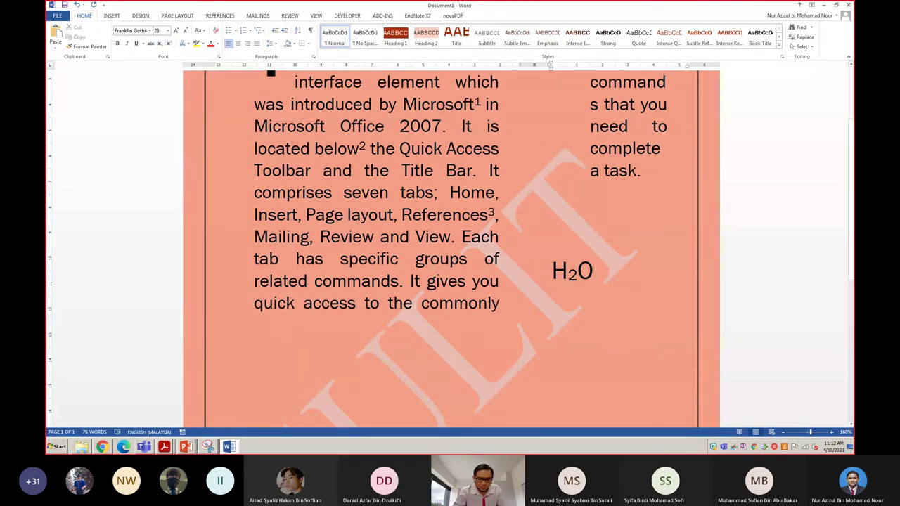
Add a superscript 2 after H₂O to form H₂O², then switch to the exercise PDF.
{"action": "type", "text": "2"}
{"action": "key", "text": "shift+Left"}
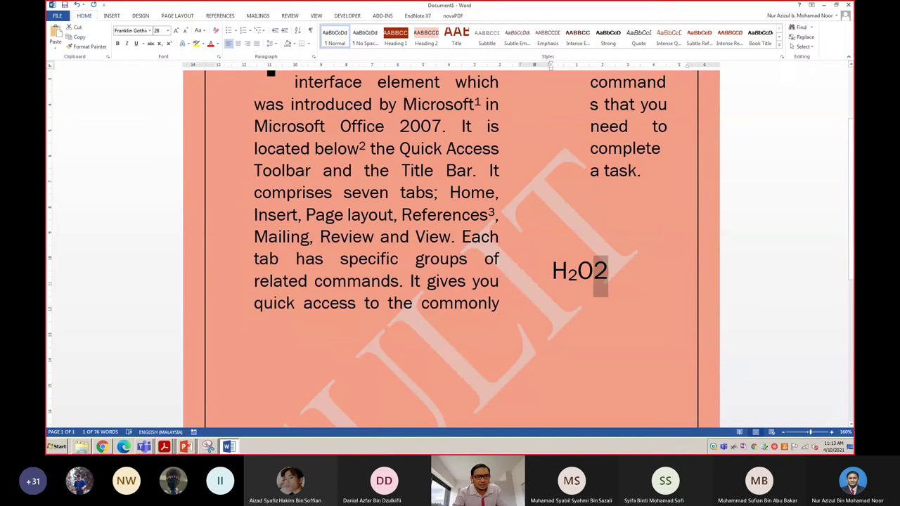
{"action": "left_click", "coordinate": [169, 45]}
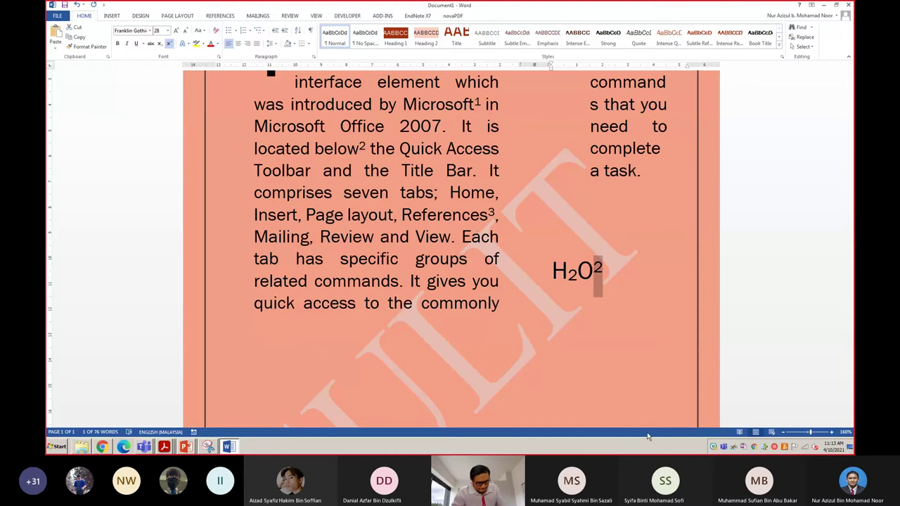
{"action": "key", "text": "alt+Tab"}
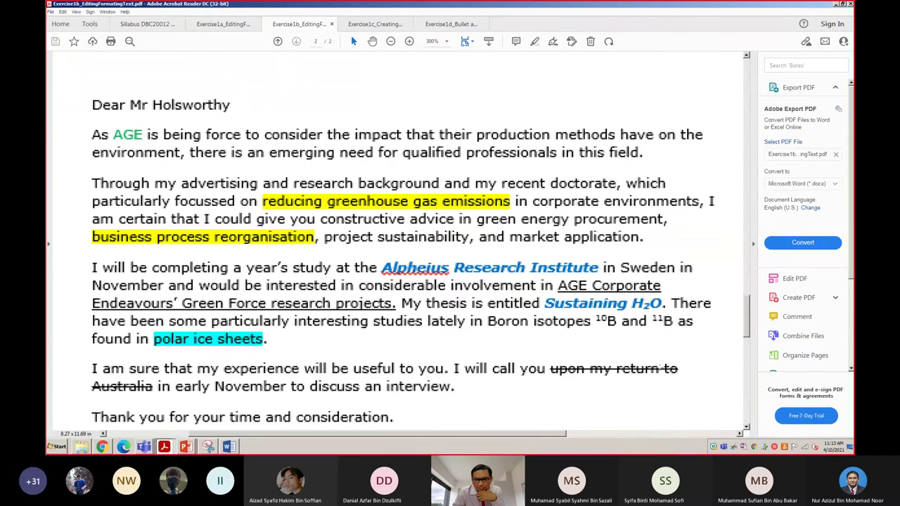
Bring the Word document with the H₂O² example back to the front.
{"action": "left_click", "coordinate": [228, 447]}
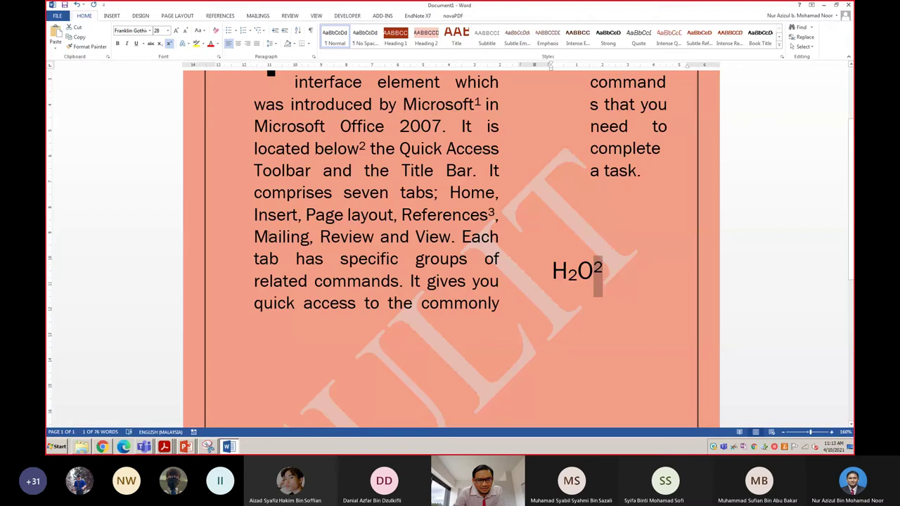
Apply strikethrough to the word 'Mailing', then return to the exercise PDF.
{"action": "double_click", "coordinate": [281, 237]}
{"action": "left_click", "coordinate": [150, 44]}
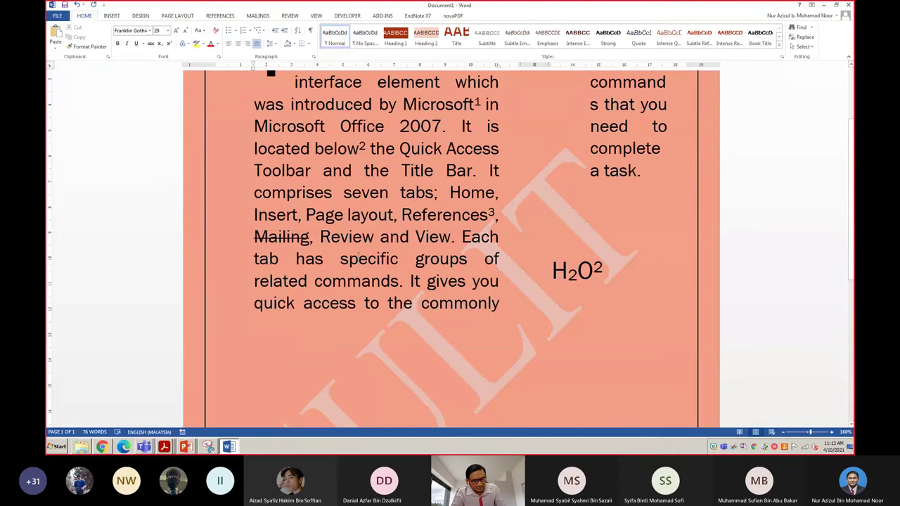
{"action": "key", "text": "alt+Tab"}
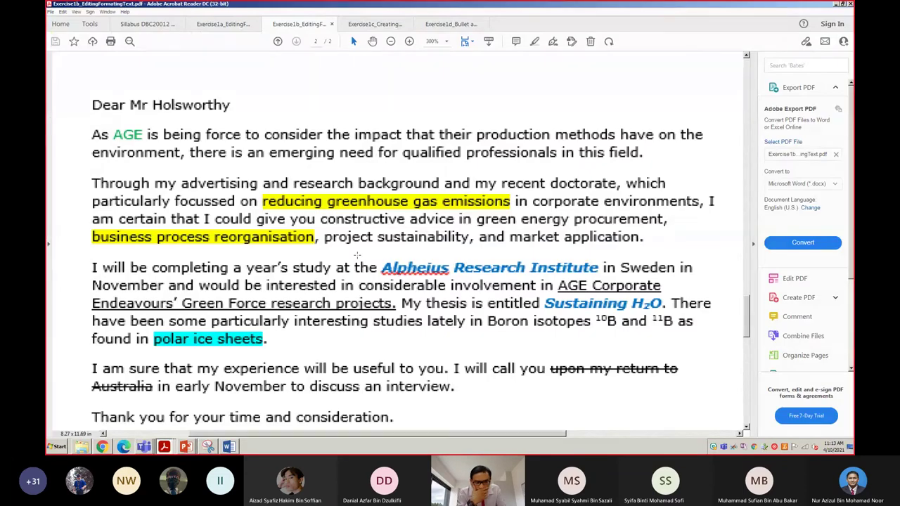
Scroll through the Exercise 1b letter and its instructions, then switch to the View Tab slide.
{"action": "scroll", "coordinate": [357, 256], "scroll_direction": "down", "scroll_amount": 3}
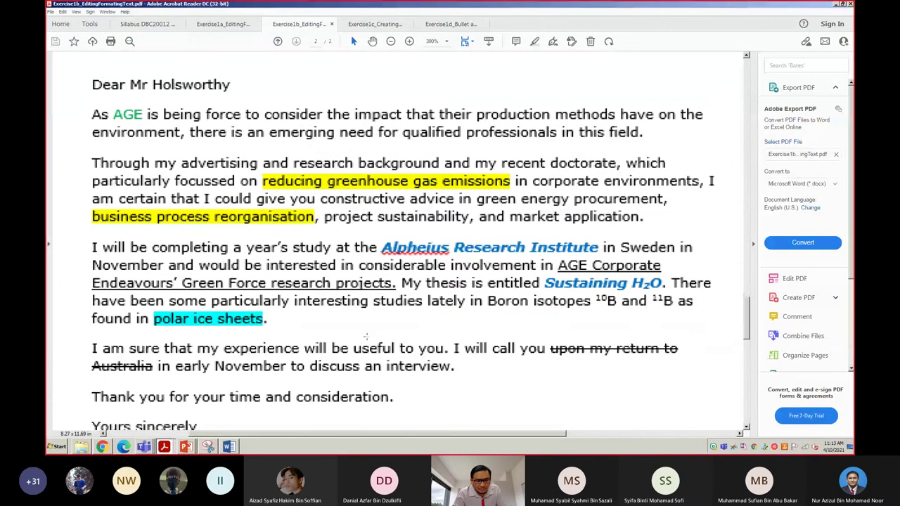
{"action": "scroll", "coordinate": [366, 336], "scroll_direction": "down", "scroll_amount": 5}
{"action": "scroll", "coordinate": [366, 337], "scroll_direction": "down", "scroll_amount": 3}
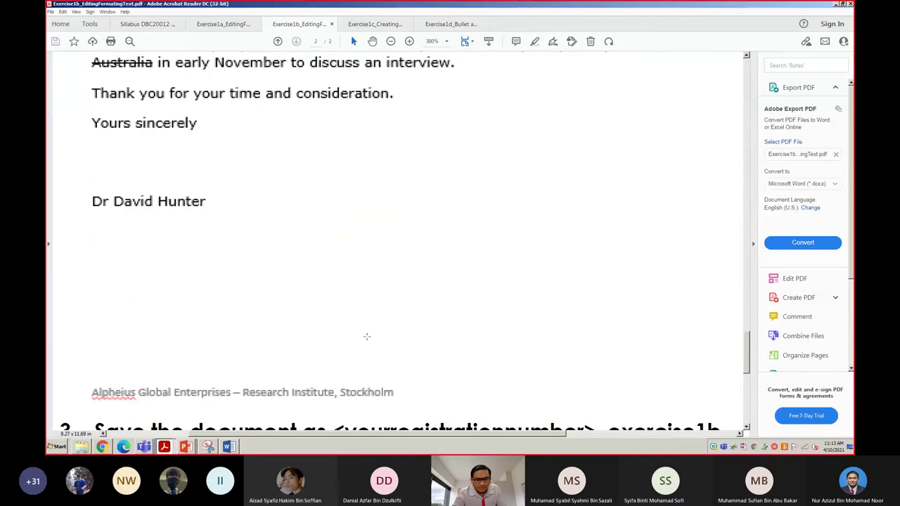
{"action": "scroll", "coordinate": [367, 336], "scroll_direction": "up", "scroll_amount": 3}
{"action": "scroll", "coordinate": [367, 337], "scroll_direction": "up", "scroll_amount": 5}
{"action": "scroll", "coordinate": [366, 337], "scroll_direction": "up", "scroll_amount": 8}
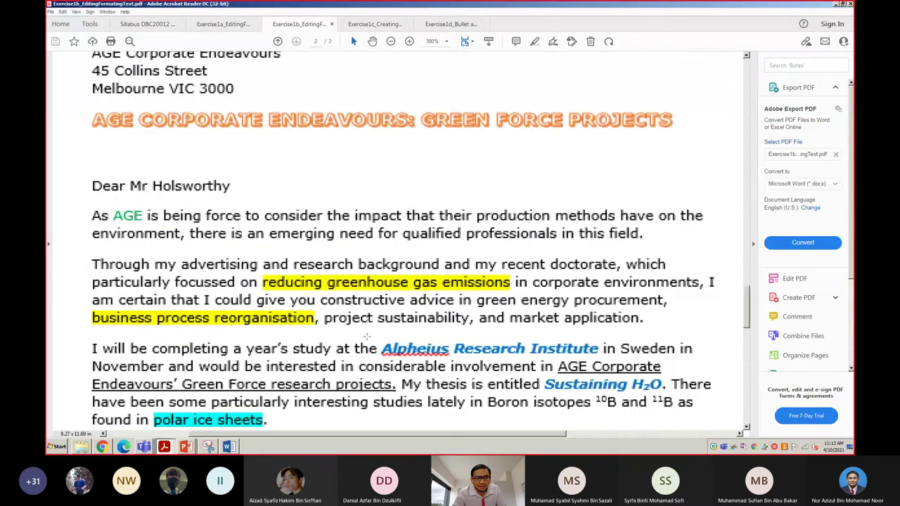
{"action": "scroll", "coordinate": [367, 337], "scroll_direction": "up", "scroll_amount": 4}
{"action": "scroll", "coordinate": [367, 337], "scroll_direction": "up", "scroll_amount": 4}
{"action": "scroll", "coordinate": [366, 337], "scroll_direction": "up", "scroll_amount": 5}
{"action": "scroll", "coordinate": [367, 336], "scroll_direction": "down", "scroll_amount": 2}
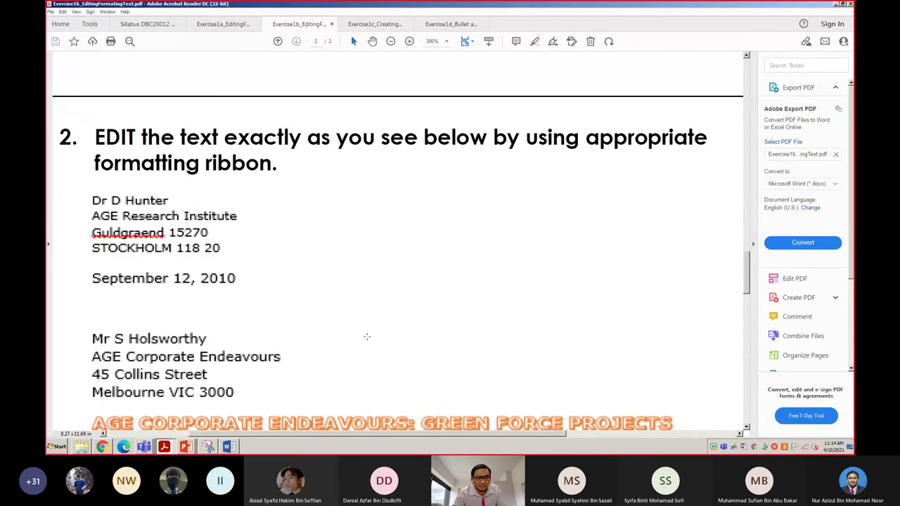
{"action": "scroll", "coordinate": [366, 337], "scroll_direction": "down", "scroll_amount": 8}
{"action": "scroll", "coordinate": [366, 337], "scroll_direction": "down", "scroll_amount": 4}
{"action": "scroll", "coordinate": [366, 337], "scroll_direction": "down", "scroll_amount": 7}
{"action": "scroll", "coordinate": [366, 337], "scroll_direction": "down", "scroll_amount": 3}
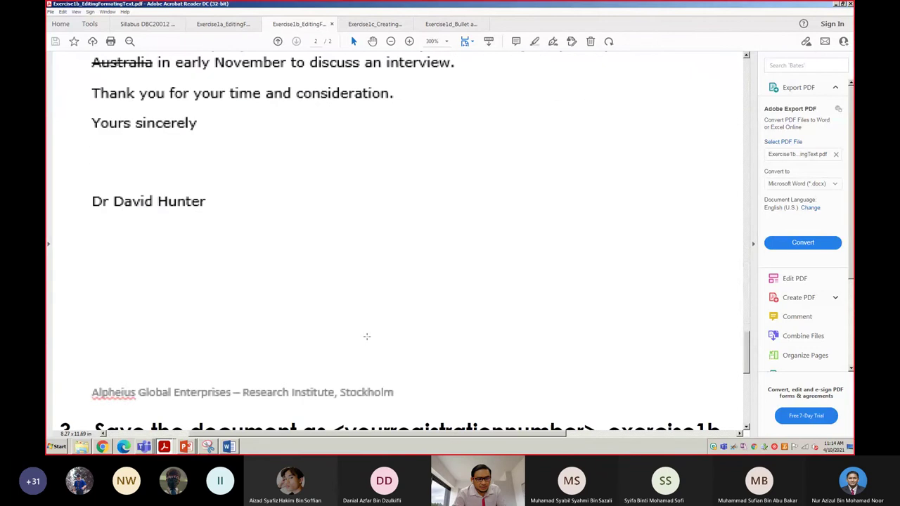
{"action": "scroll", "coordinate": [366, 336], "scroll_direction": "down", "scroll_amount": 5}
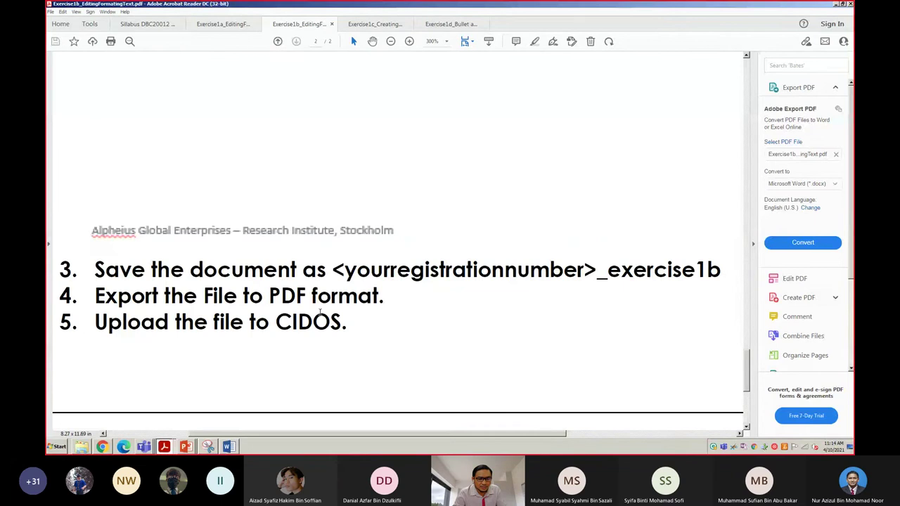
{"action": "scroll", "coordinate": [373, 337], "scroll_direction": "up", "scroll_amount": 5}
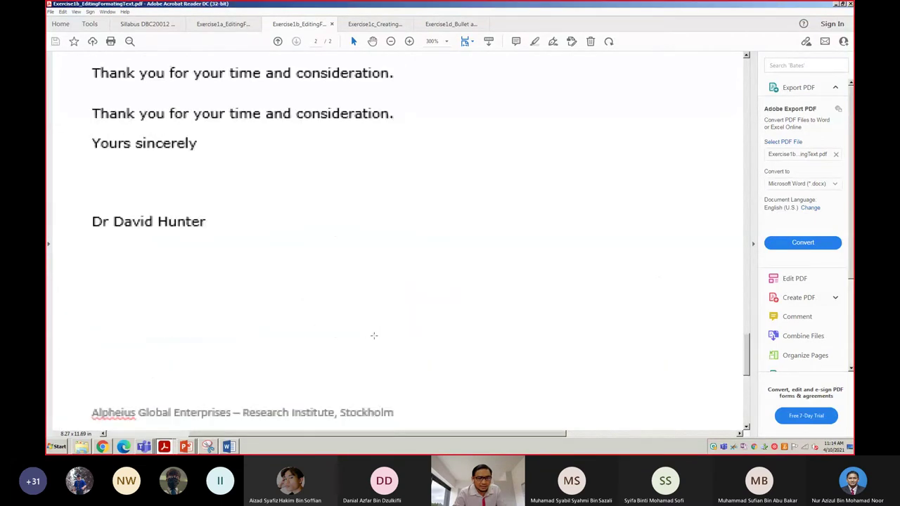
{"action": "scroll", "coordinate": [374, 338], "scroll_direction": "up", "scroll_amount": 5}
{"action": "scroll", "coordinate": [374, 336], "scroll_direction": "up", "scroll_amount": 3}
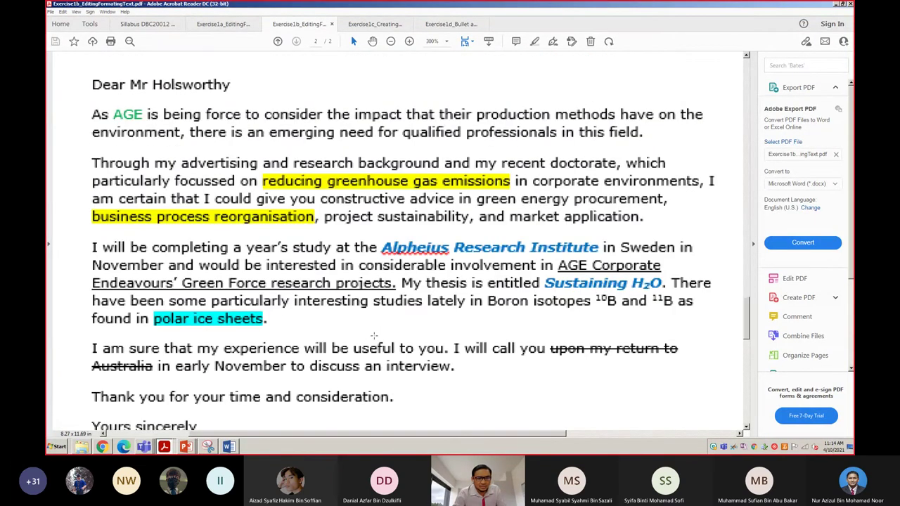
{"action": "scroll", "coordinate": [374, 336], "scroll_direction": "up", "scroll_amount": 5}
{"action": "scroll", "coordinate": [374, 336], "scroll_direction": "up", "scroll_amount": 3}
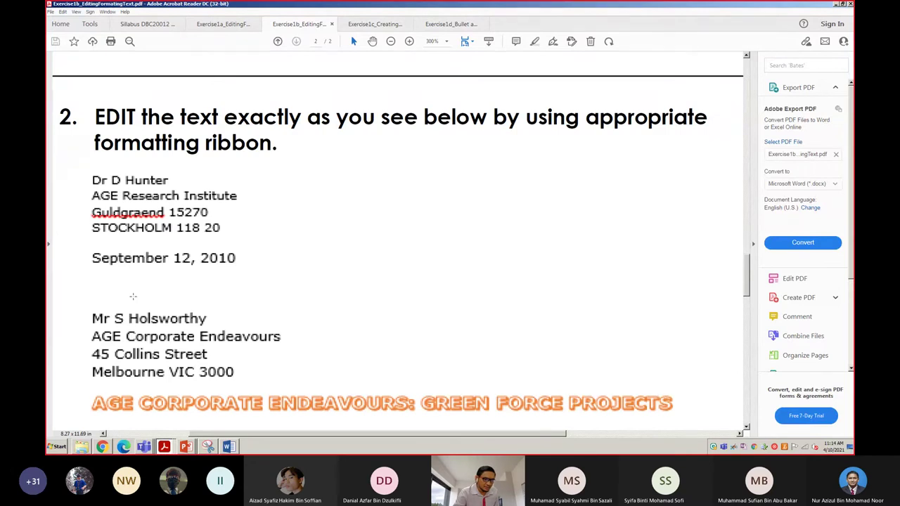
{"action": "scroll", "coordinate": [133, 313], "scroll_direction": "up", "scroll_amount": 5}
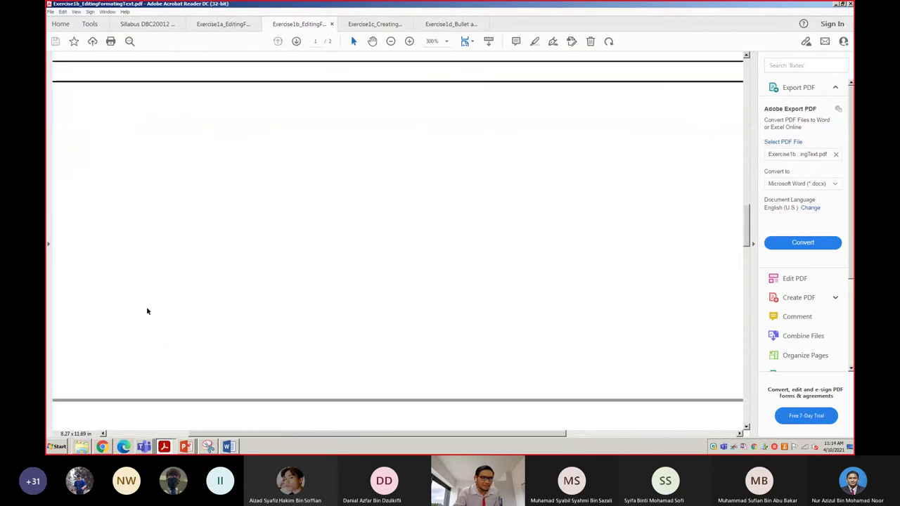
{"action": "scroll", "coordinate": [148, 312], "scroll_direction": "up", "scroll_amount": 3}
{"action": "scroll", "coordinate": [148, 312], "scroll_direction": "down", "scroll_amount": 5}
{"action": "scroll", "coordinate": [148, 309], "scroll_direction": "down", "scroll_amount": 3}
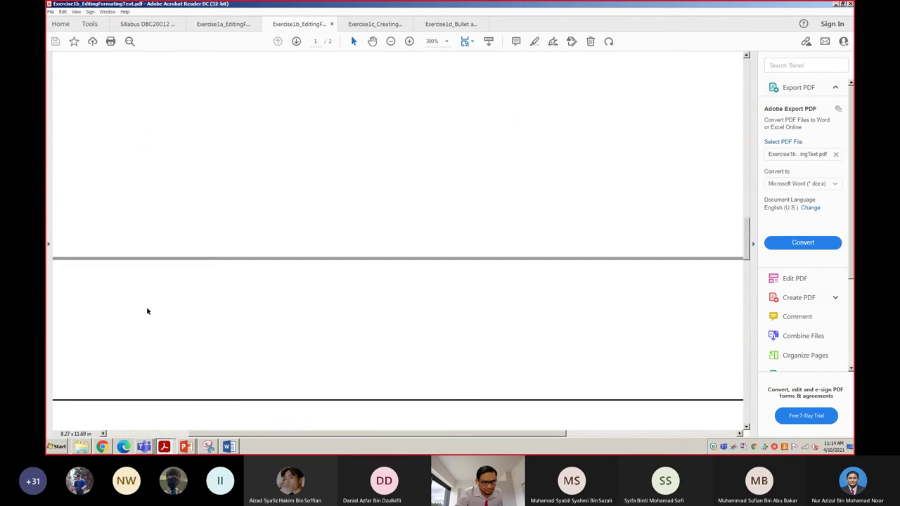
{"action": "scroll", "coordinate": [148, 306], "scroll_direction": "down", "scroll_amount": 3}
{"action": "scroll", "coordinate": [147, 305], "scroll_direction": "down", "scroll_amount": 3}
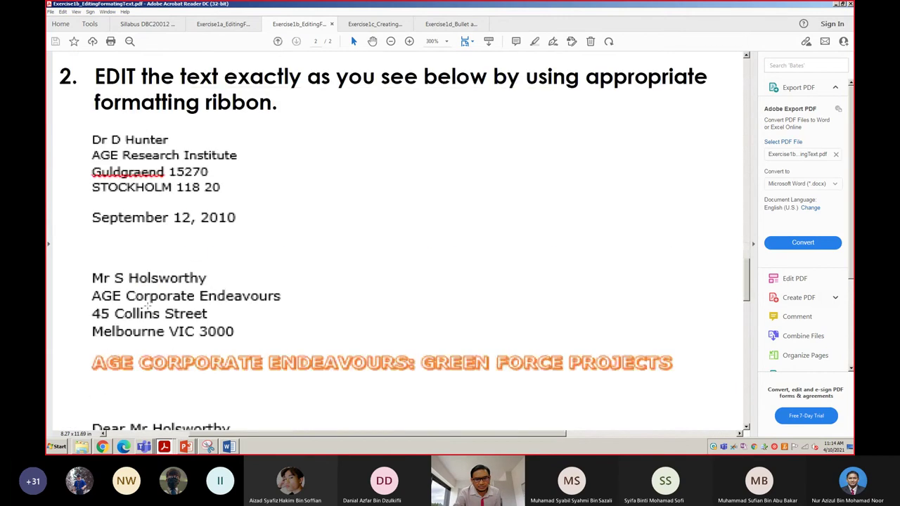
{"action": "scroll", "coordinate": [147, 305], "scroll_direction": "down", "scroll_amount": 10}
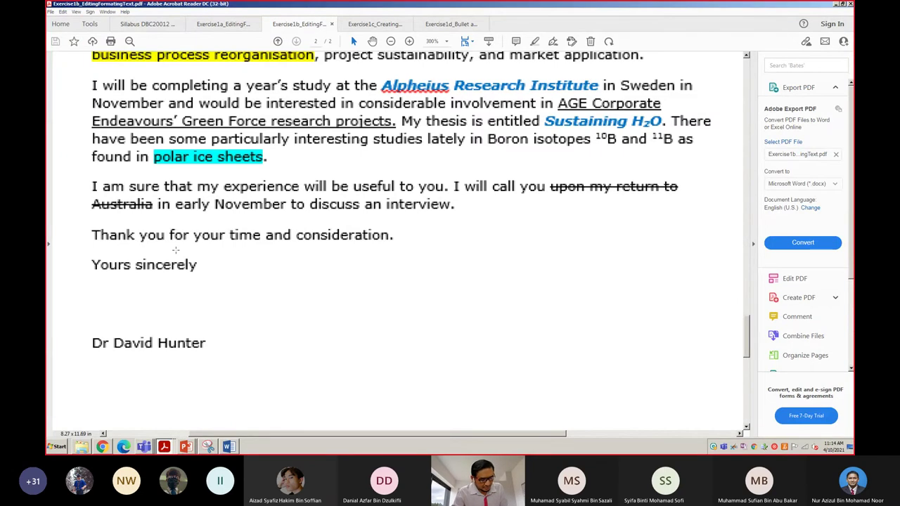
{"action": "key", "text": "alt+Tab"}
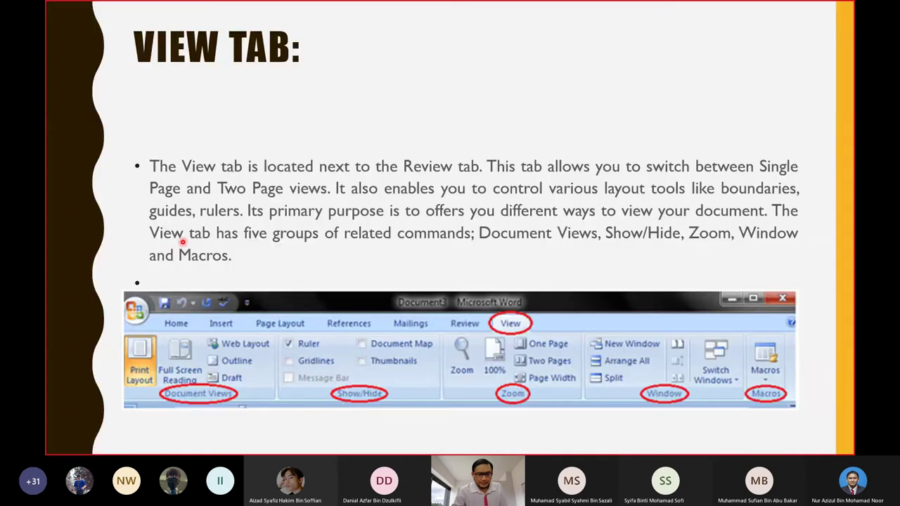
Advance the slide show to the 'Convert Text to a Table' slide.
{"action": "left_click", "coordinate": [182, 241]}
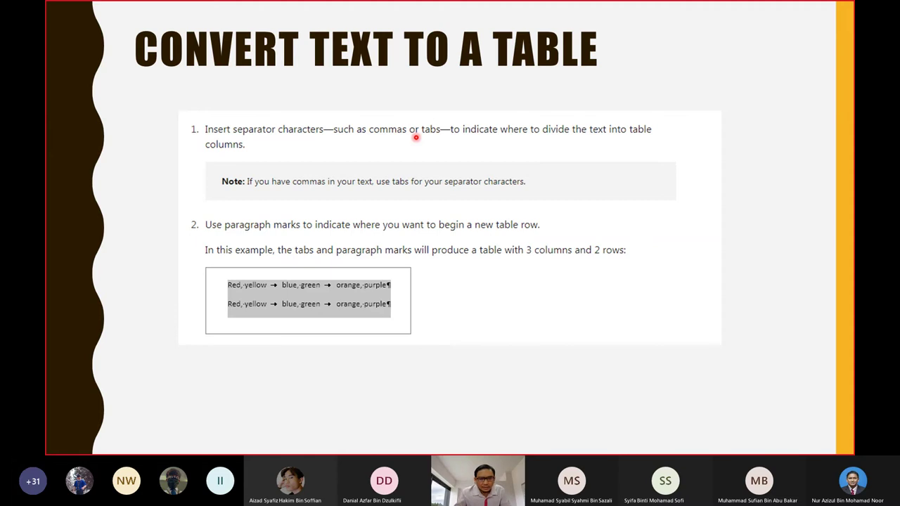
Create a new blank Word document from File > New.
{"action": "key", "text": "alt+Tab"}
{"action": "left_click", "coordinate": [59, 23]}
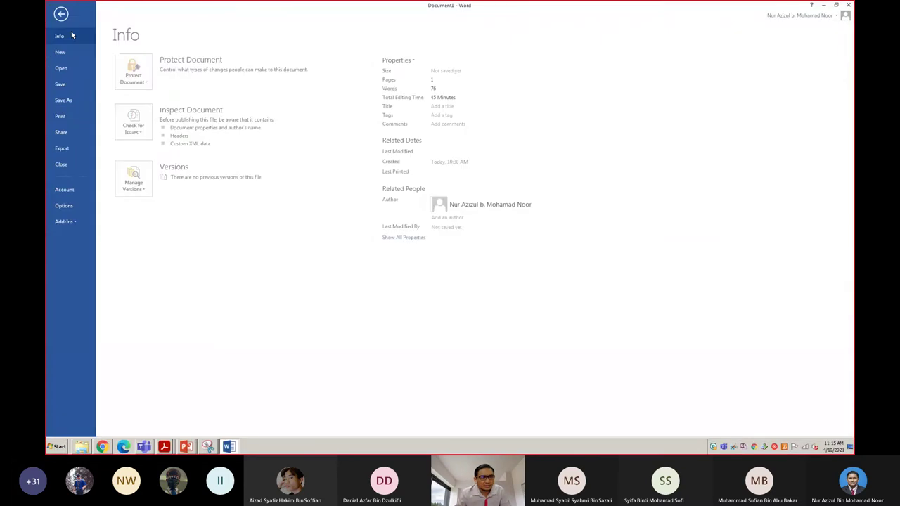
{"action": "left_click", "coordinate": [61, 52]}
{"action": "left_click", "coordinate": [127, 115]}
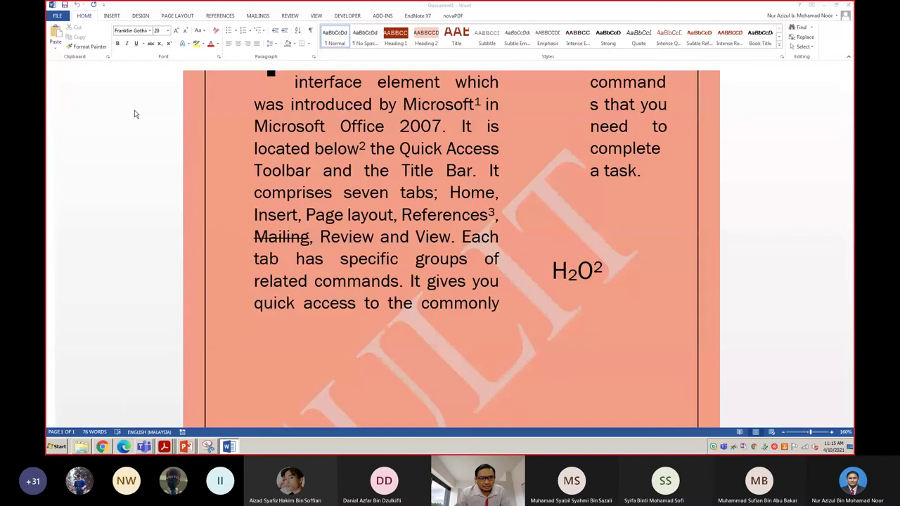
Type 'Air' and enlarge it to 72 pt with Grow Font.
{"action": "type", "text": "ai"}
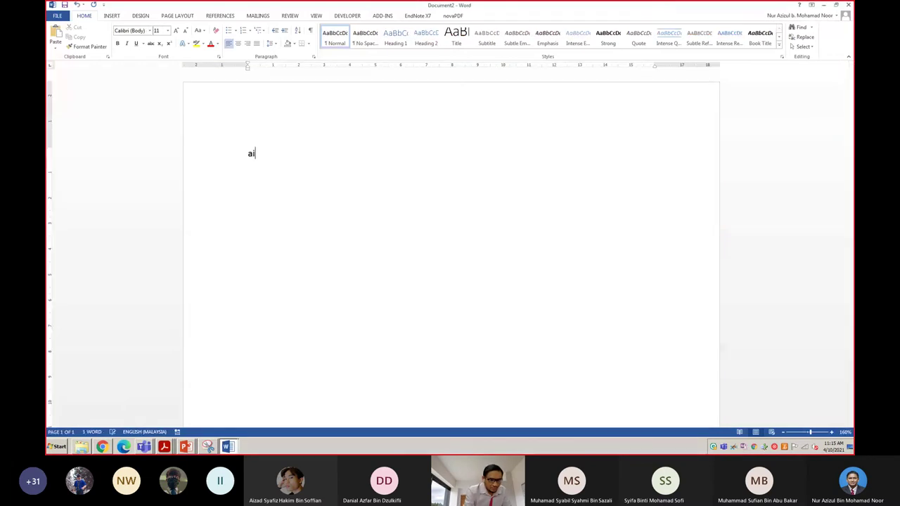
{"action": "type", "text": "r"}
{"action": "type", "text": ","}
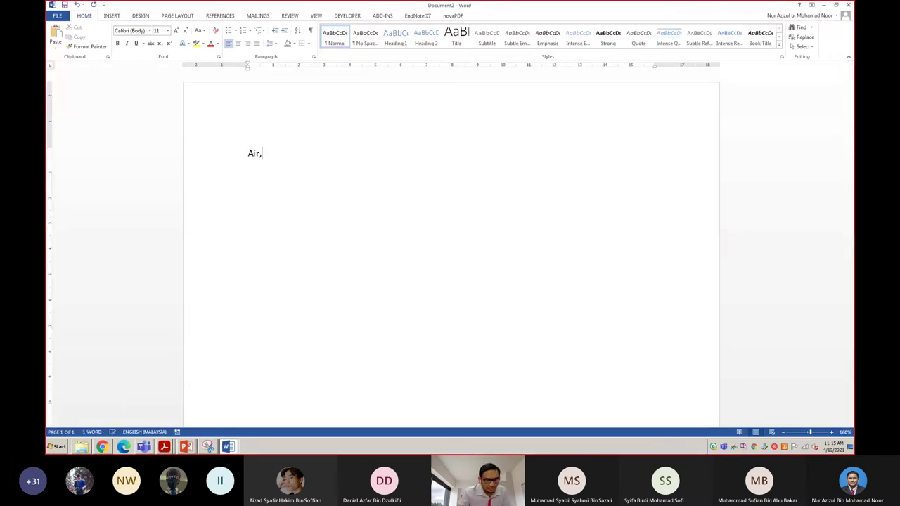
{"action": "key", "text": "ctrl+a"}
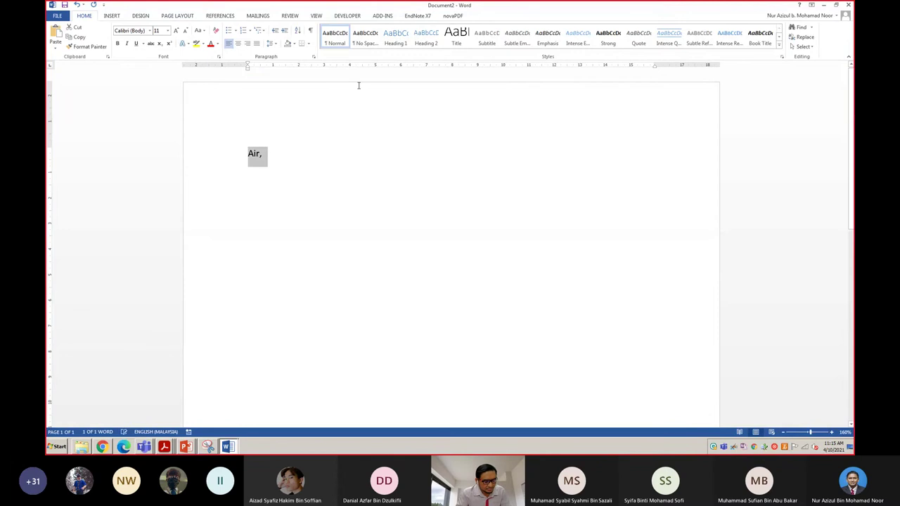
{"action": "left_click", "coordinate": [176, 31]}
{"action": "left_click", "coordinate": [176, 31]}
{"action": "left_click", "coordinate": [175, 31]}
{"action": "left_click", "coordinate": [176, 31]}
{"action": "left_click", "coordinate": [176, 31]}
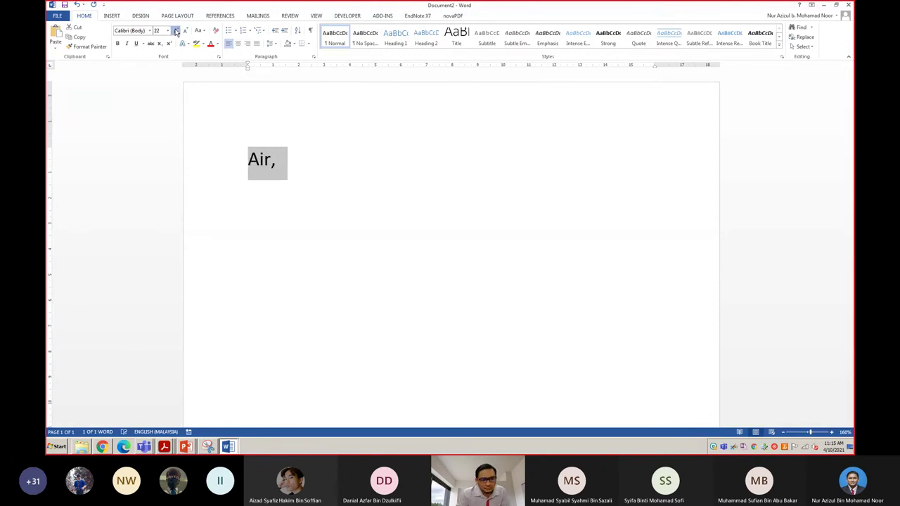
{"action": "left_click", "coordinate": [176, 31]}
{"action": "left_click", "coordinate": [176, 31]}
{"action": "left_click", "coordinate": [176, 31]}
{"action": "left_click", "coordinate": [176, 31]}
{"action": "left_click", "coordinate": [176, 30]}
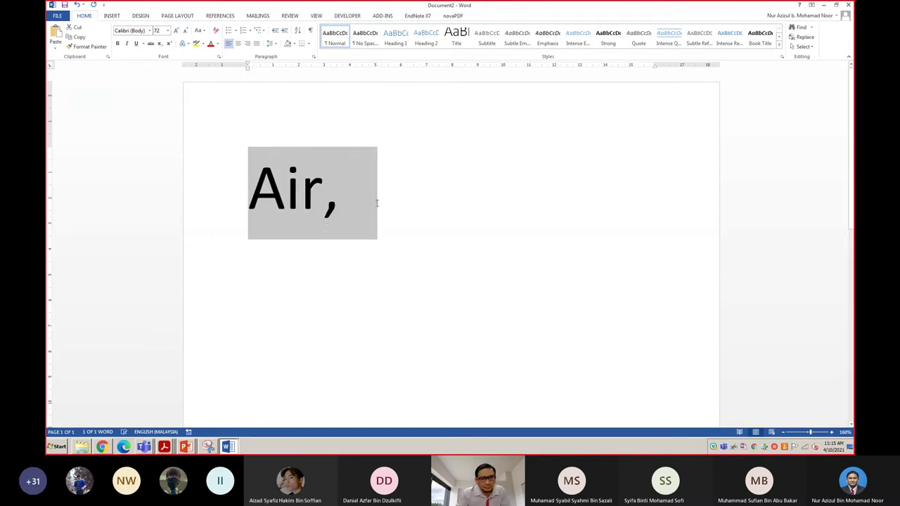
{"action": "left_click", "coordinate": [364, 195]}
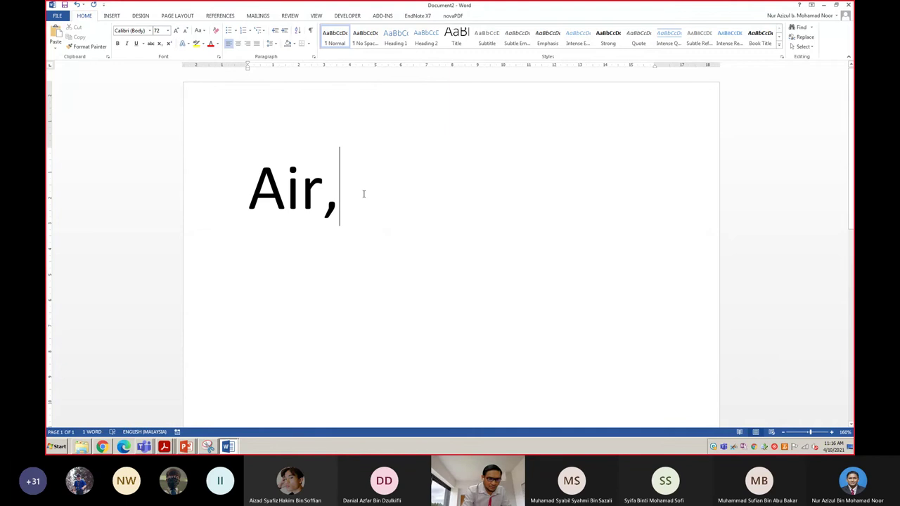
Type 'tanah' and 'angin' after Air, separated by tabs, correcting typos along the way.
{"action": "type", "text": "tanha"}
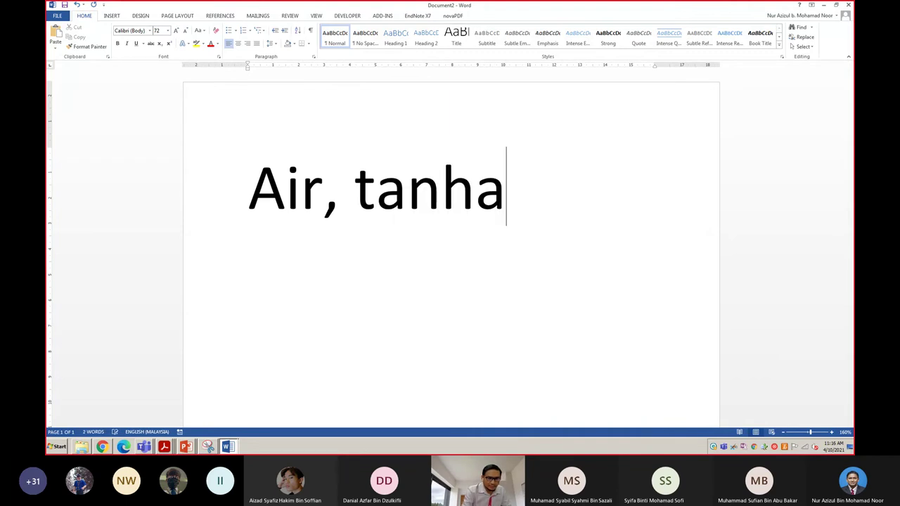
{"action": "key", "text": "BackSpace"}
{"action": "key", "text": "BackSpace"}
{"action": "type", "text": "ah,"}
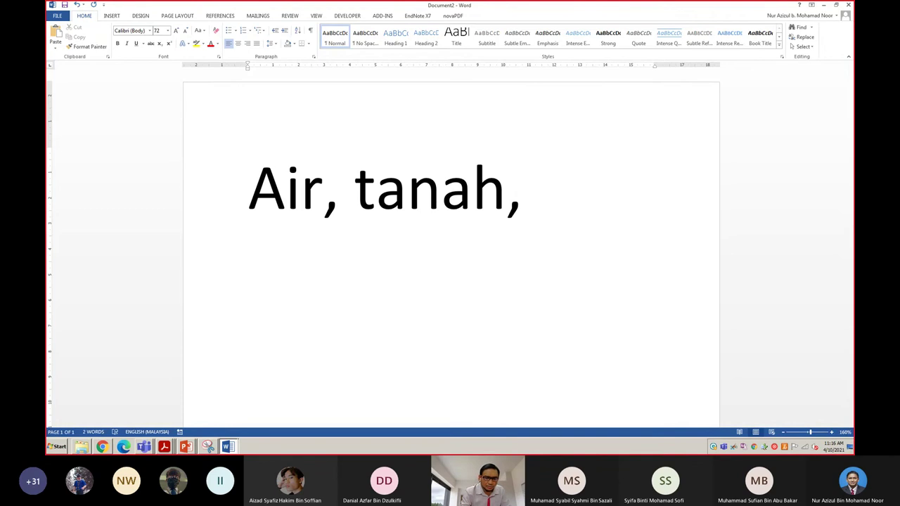
{"action": "key", "text": "BackSpace"}
{"action": "key", "text": "BackSpace"}
{"action": "key", "text": "BackSpace"}
{"action": "key", "text": "BackSpace"}
{"action": "key", "text": "BackSpace"}
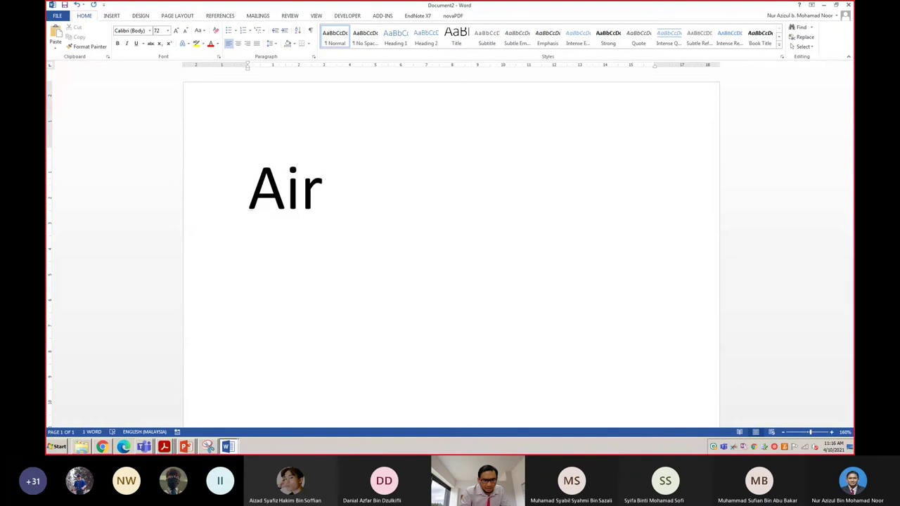
{"action": "type", "text": "tan"}
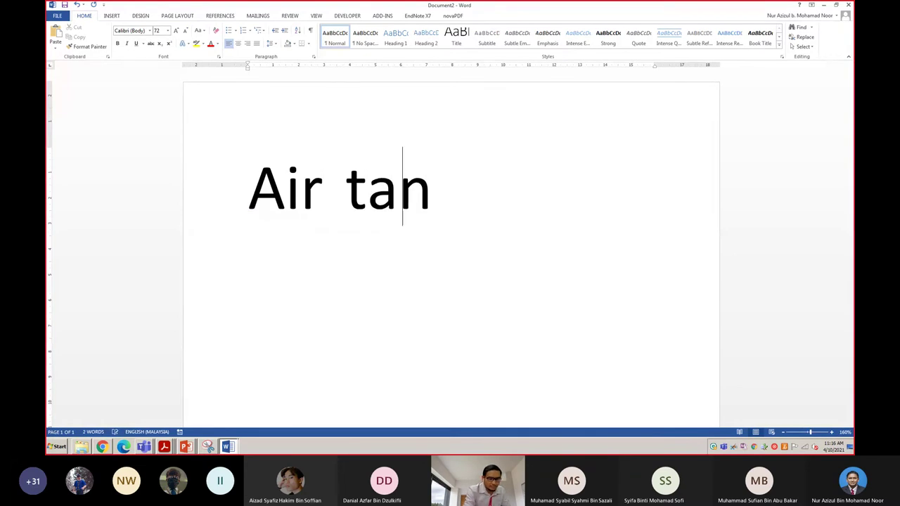
{"action": "type", "text": "ah"}
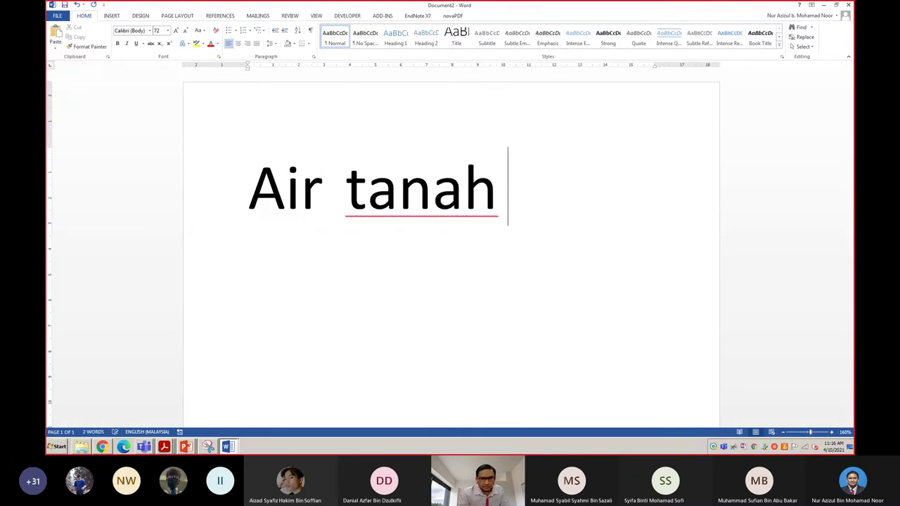
{"action": "type", "text": " an"}
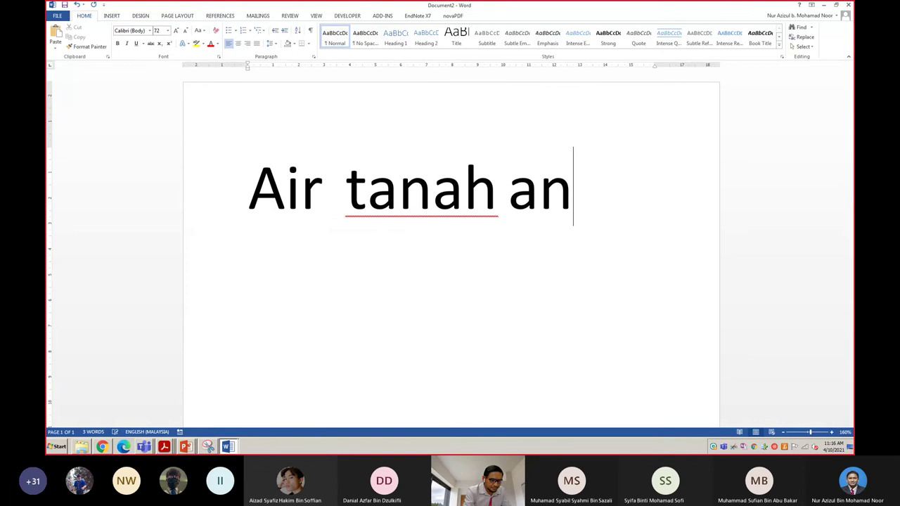
{"action": "type", "text": "gin"}
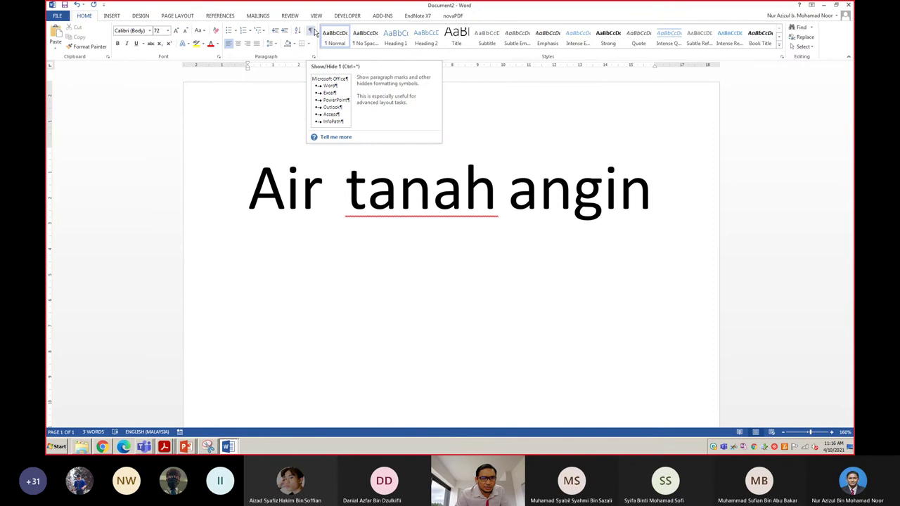
Turn on Show/Hide ¶ and select the tab mark between Air and tanah.
{"action": "left_click", "coordinate": [313, 32]}
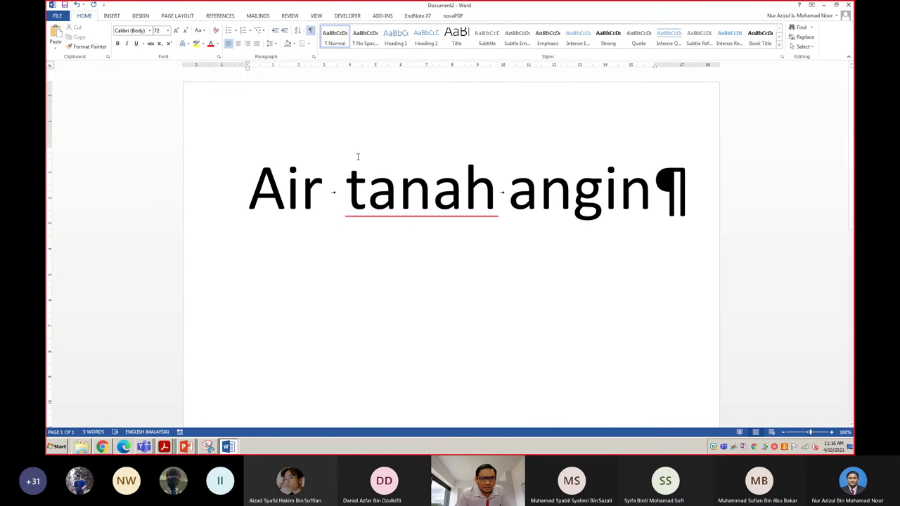
{"action": "double_click", "coordinate": [334, 196]}
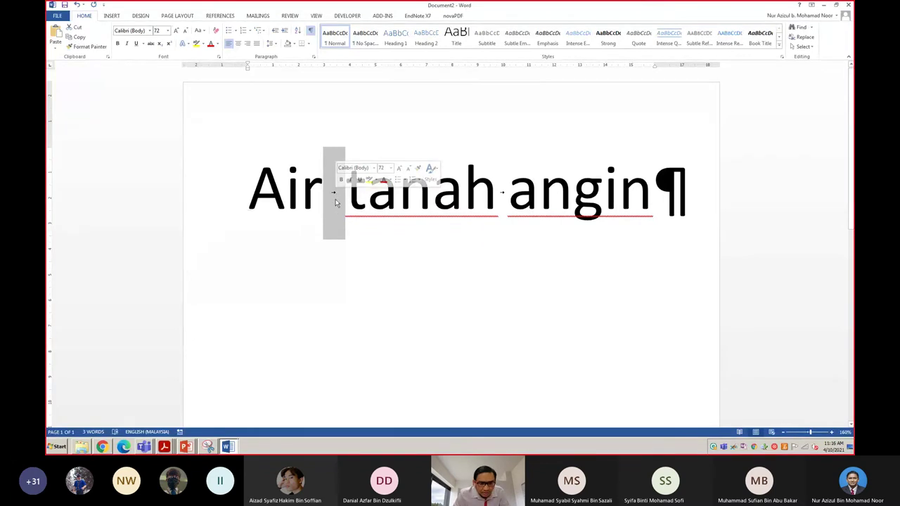
{"action": "scroll", "coordinate": [336, 203], "scroll_direction": "up", "scroll_amount": 9}
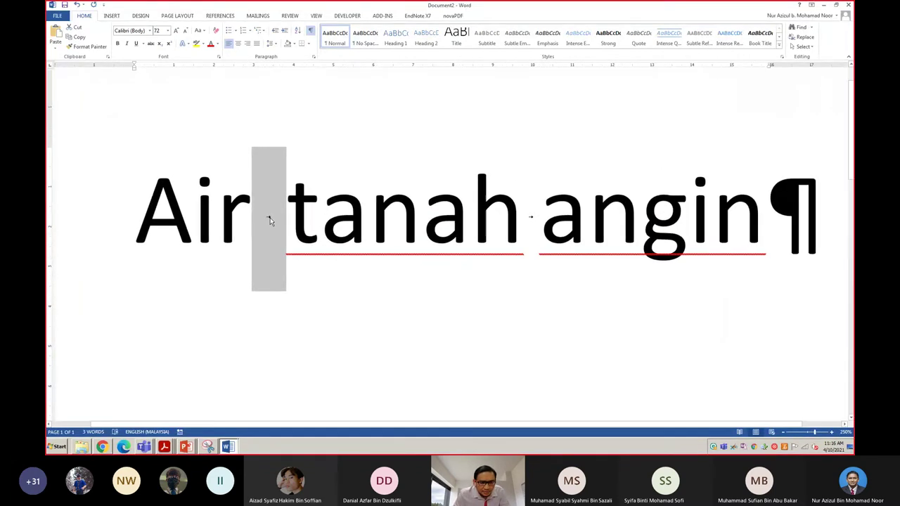
{"action": "scroll", "coordinate": [269, 220], "scroll_direction": "down", "scroll_amount": 2}
{"action": "scroll", "coordinate": [272, 221], "scroll_direction": "down", "scroll_amount": 2}
{"action": "scroll", "coordinate": [317, 222], "scroll_direction": "down", "scroll_amount": 3}
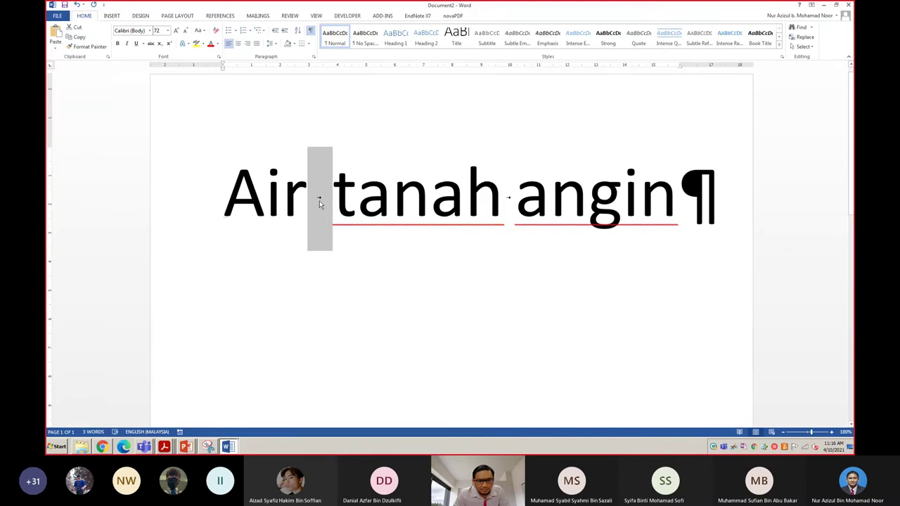
Remove the stray space and extra 'a' after angin so the line reads 'Air tanah angin'.
{"action": "key", "text": "End"}
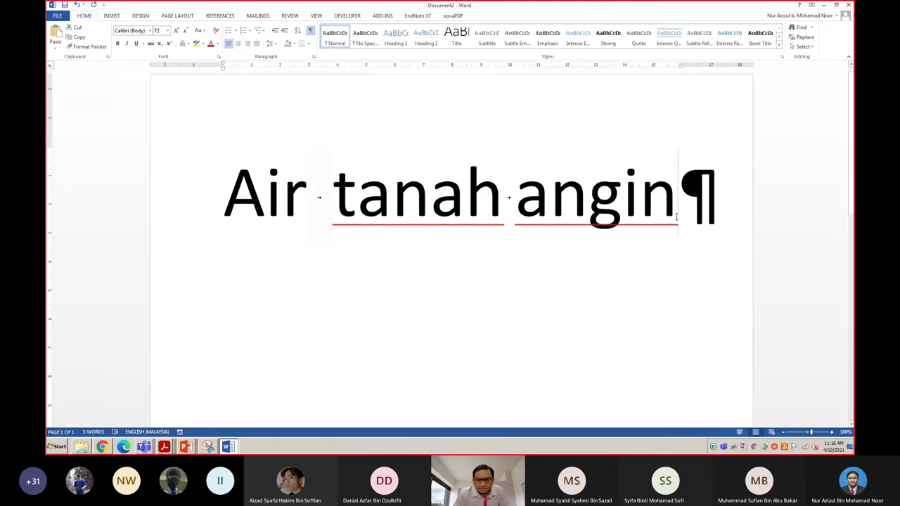
{"action": "type", "text": "a"}
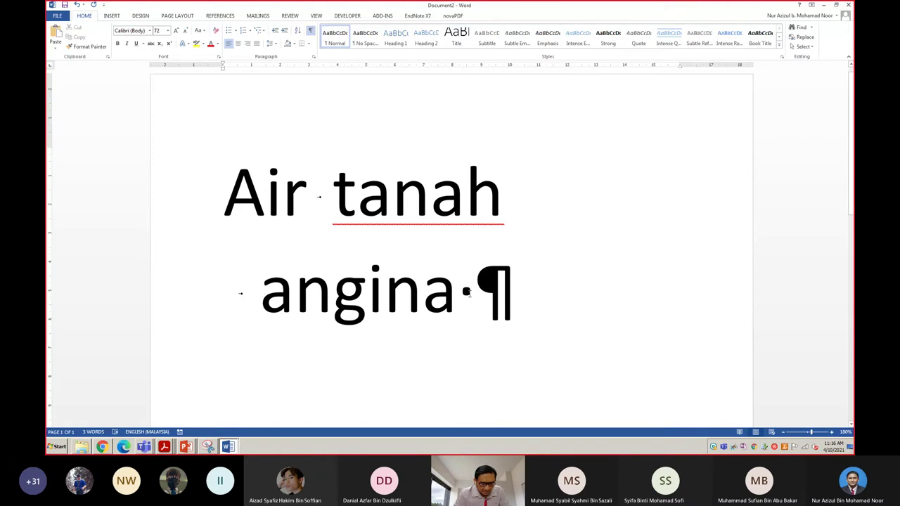
{"action": "key", "text": "BackSpace"}
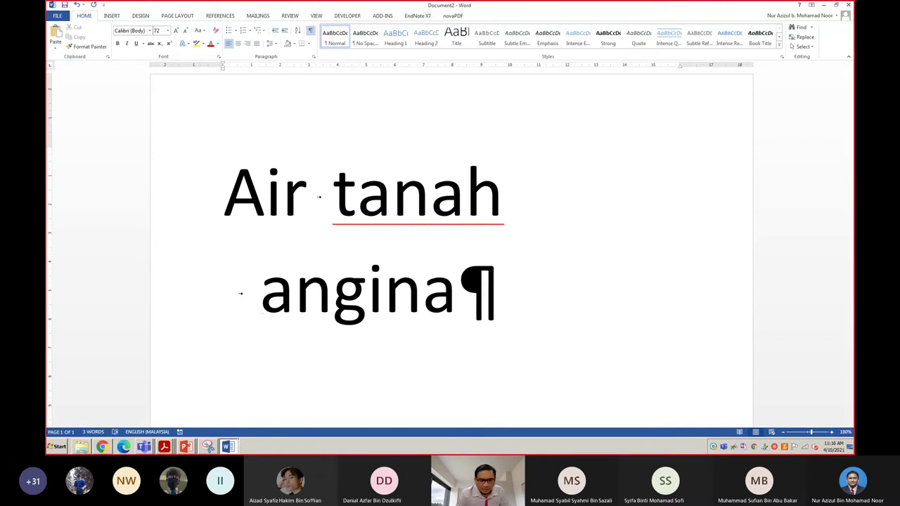
{"action": "key", "text": "BackSpace"}
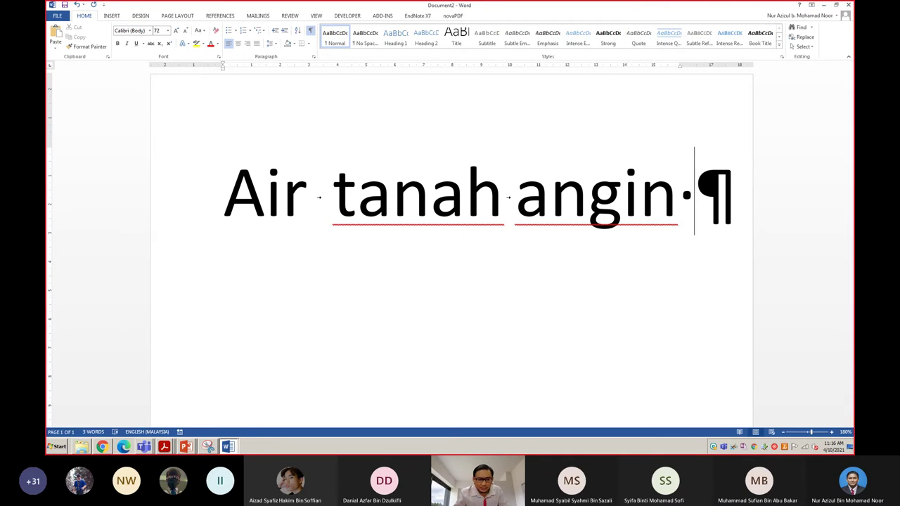
{"action": "key", "text": "alt+Tab"}
{"action": "key", "text": "alt+Tab"}
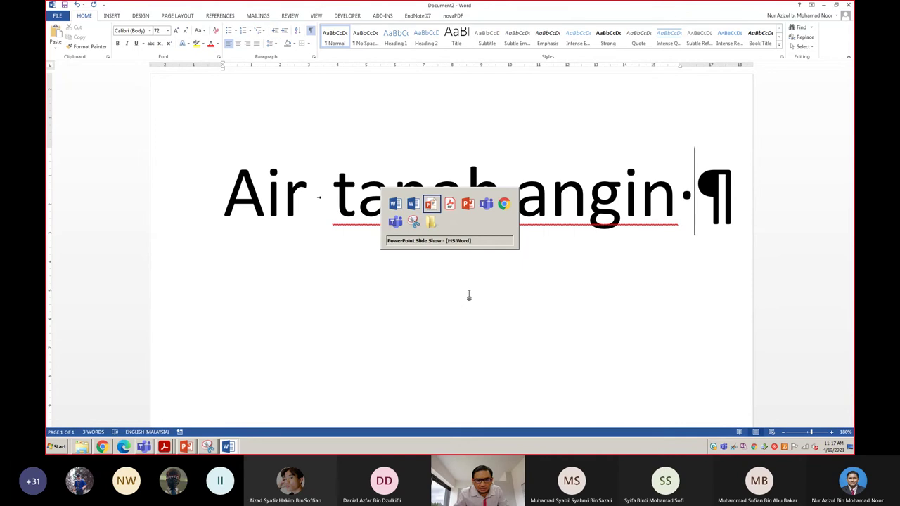
{"action": "key", "text": "alt+Tab"}
{"action": "key", "text": "alt+Tab"}
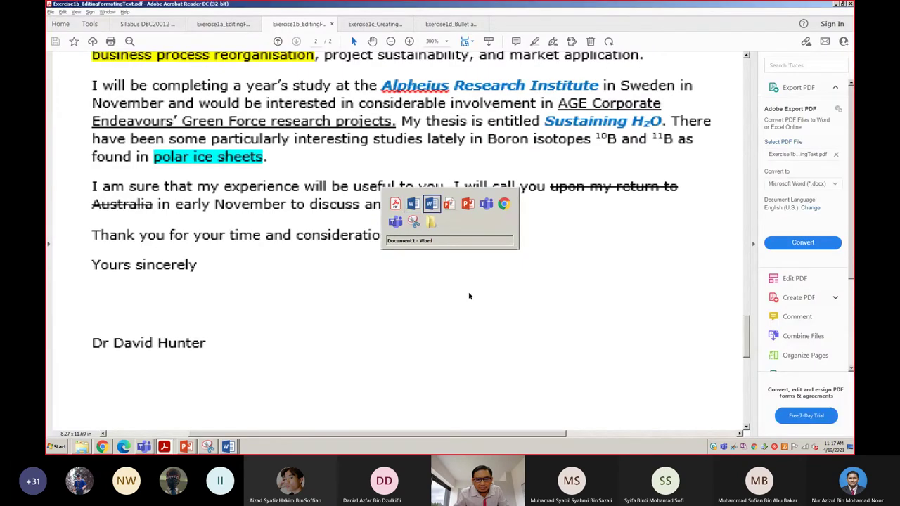
{"action": "key", "text": "alt+Tab"}
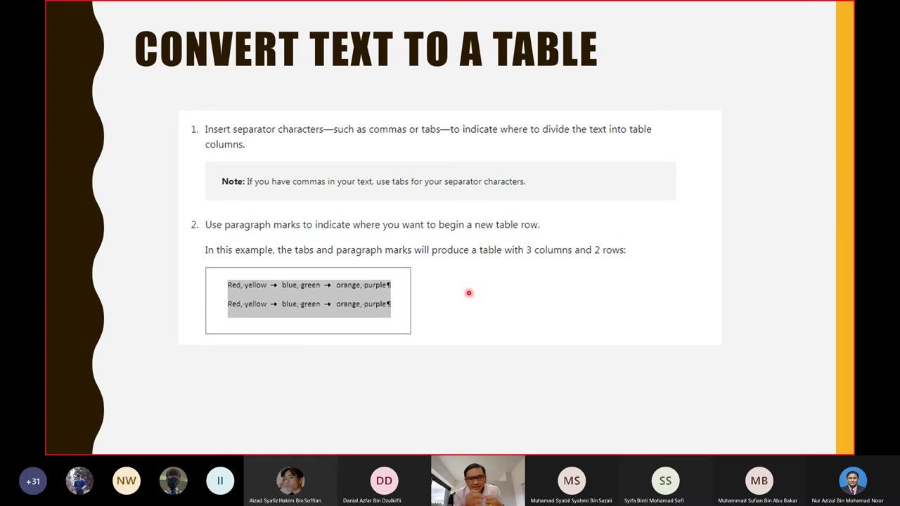
{"action": "key", "text": "alt+Tab"}
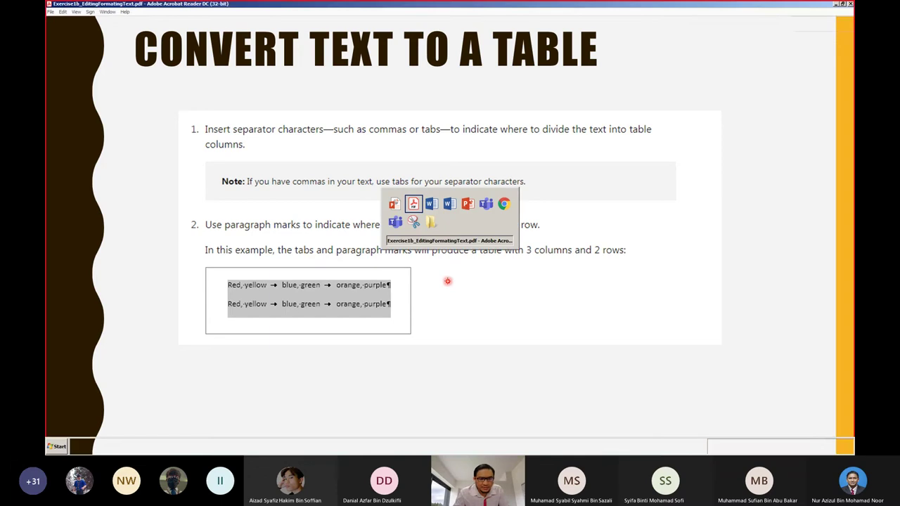
{"action": "key", "text": "alt+Tab"}
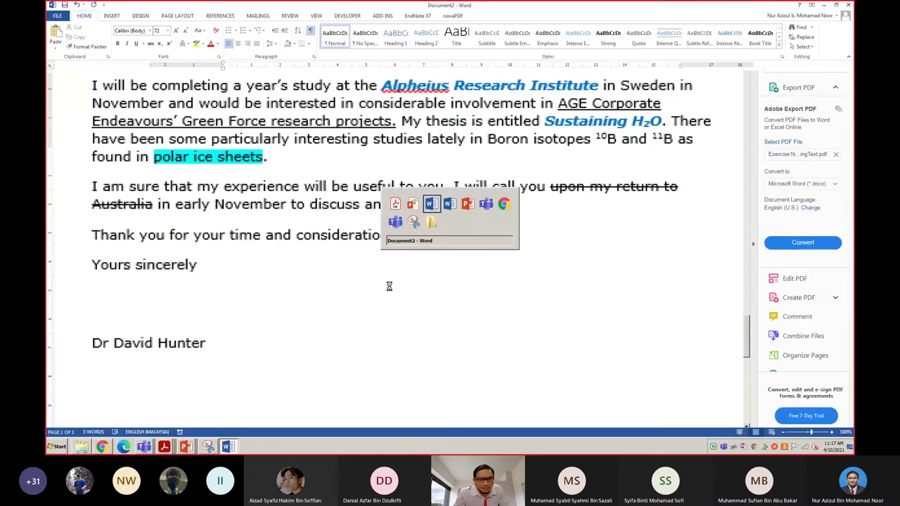
{"action": "key", "text": "alt+Tab"}
{"action": "left_click", "coordinate": [305, 200]}
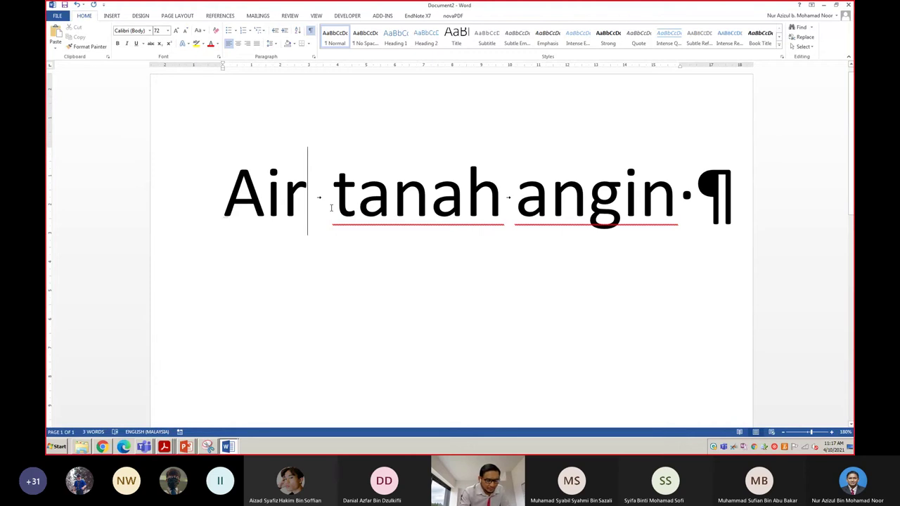
{"action": "type", "text": ","}
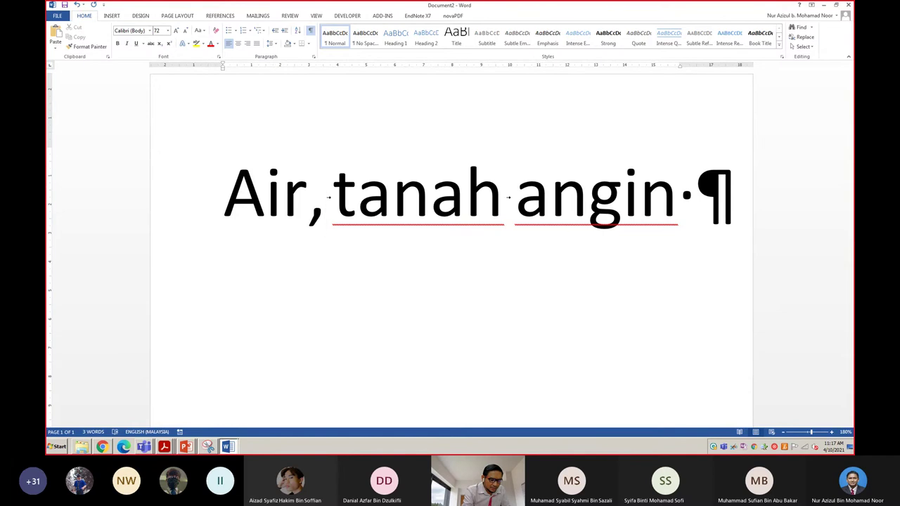
{"action": "type", "text": "api"}
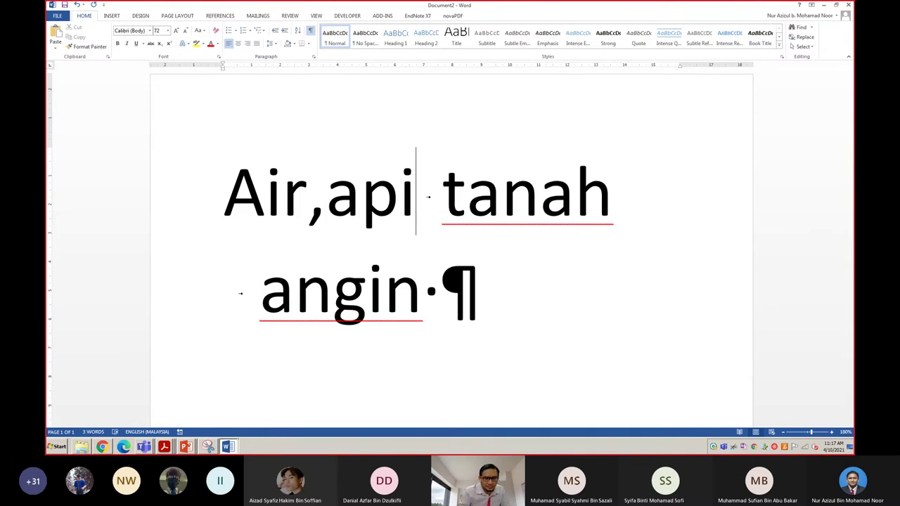
{"action": "key", "text": "Left"}
{"action": "key", "text": "Left"}
{"action": "key", "text": "Left"}
{"action": "key", "text": "Left"}
{"action": "left_click", "coordinate": [331, 208]}
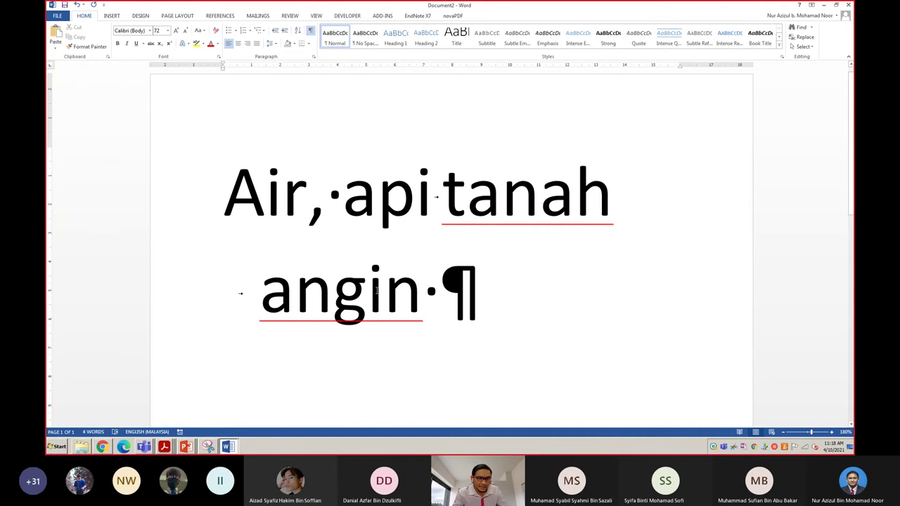
{"action": "scroll", "coordinate": [460, 302], "scroll_direction": "down", "scroll_amount": 3}
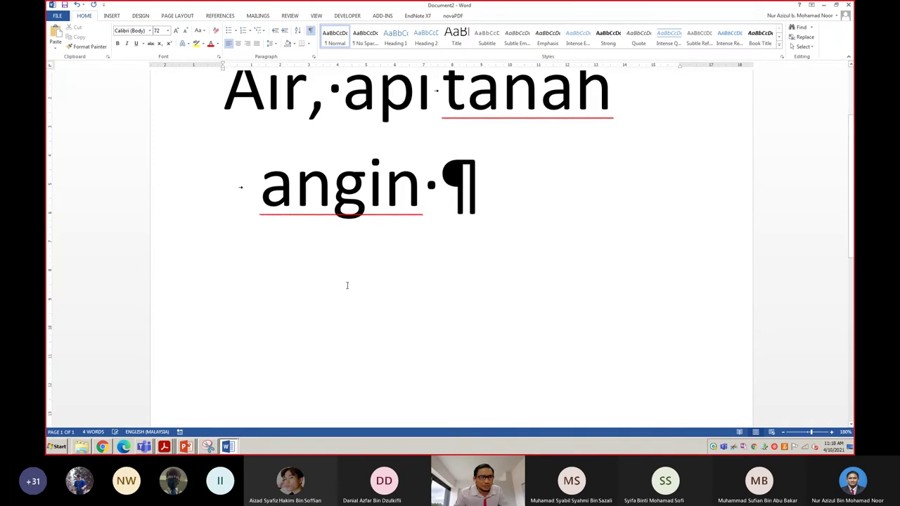
Insert an empty one-row, three-column table from Insert > Table.
{"action": "left_click", "coordinate": [112, 16]}
{"action": "left_click", "coordinate": [113, 36]}
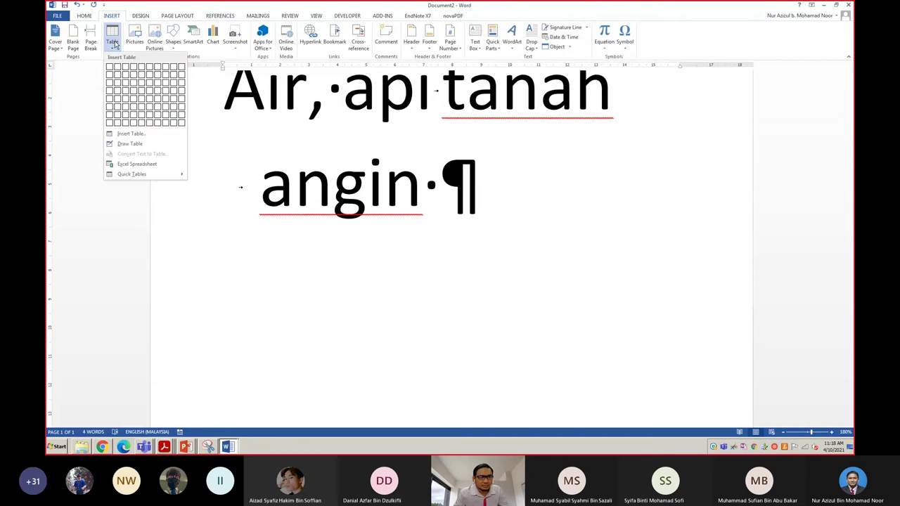
{"action": "left_click", "coordinate": [123, 68]}
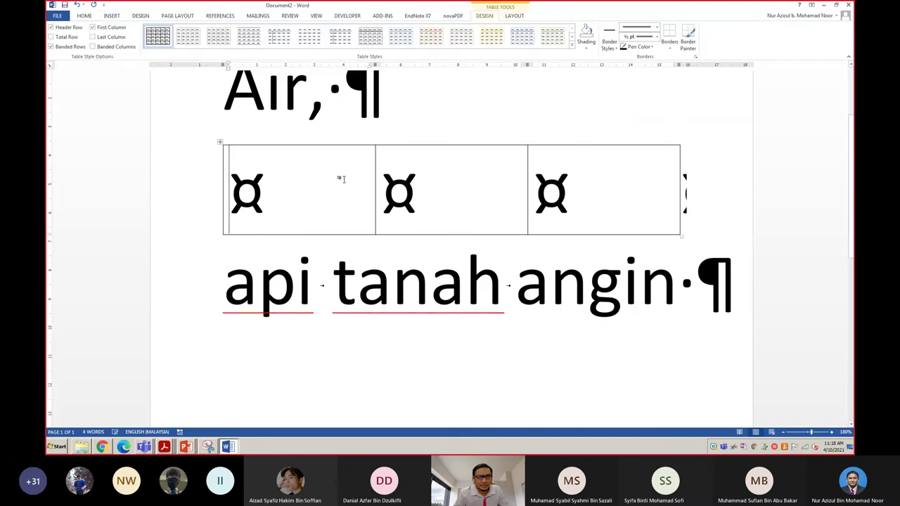
{"action": "scroll", "coordinate": [284, 213], "scroll_direction": "up", "scroll_amount": 3}
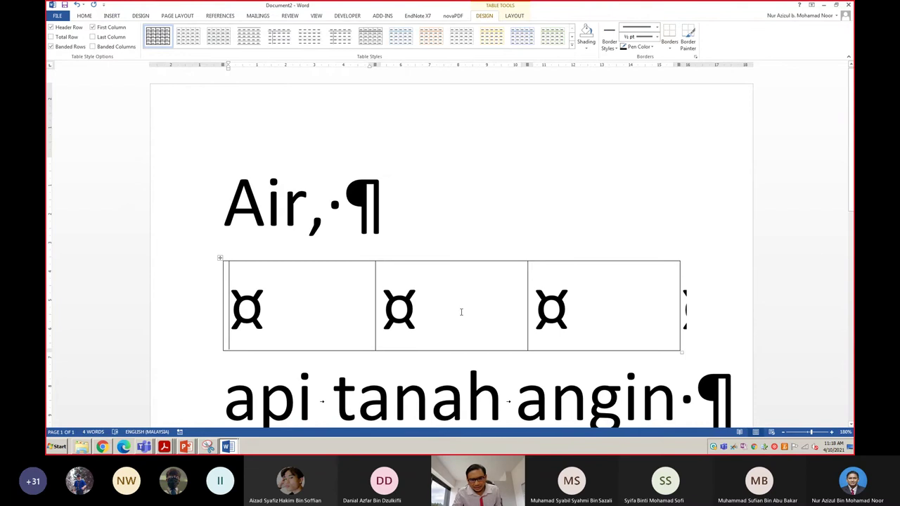
Select the new table and undo its insertion, then return to the PowerPoint slideshow.
{"action": "left_click", "coordinate": [219, 260]}
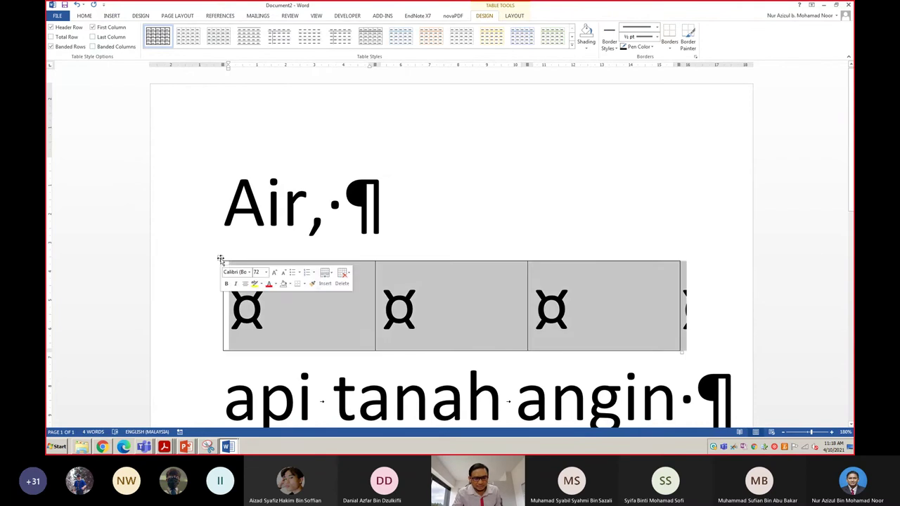
{"action": "key", "text": "Left"}
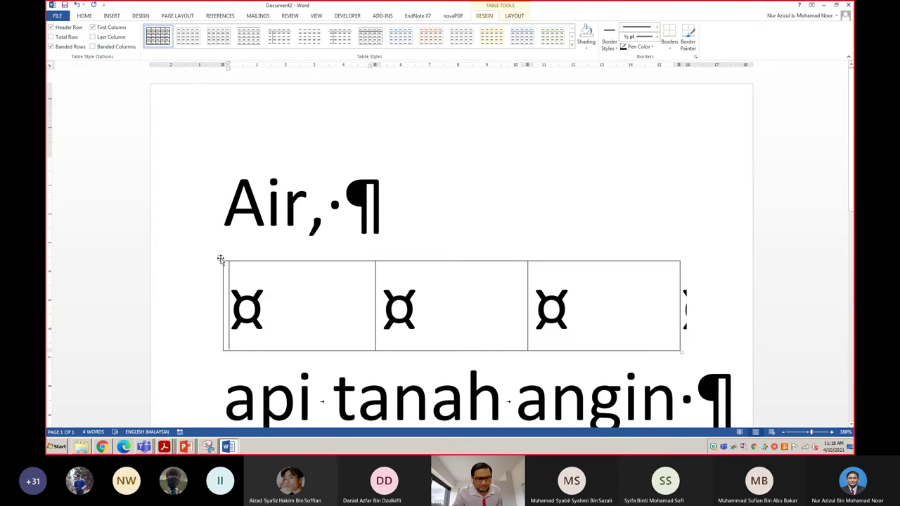
{"action": "key", "text": "ctrl+z"}
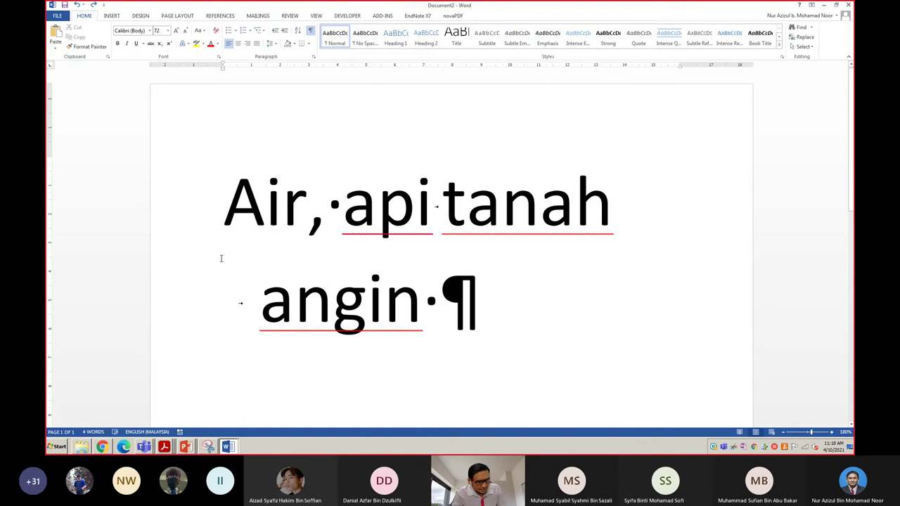
{"action": "key", "text": "alt+Tab"}
{"action": "key", "text": "alt+Tab"}
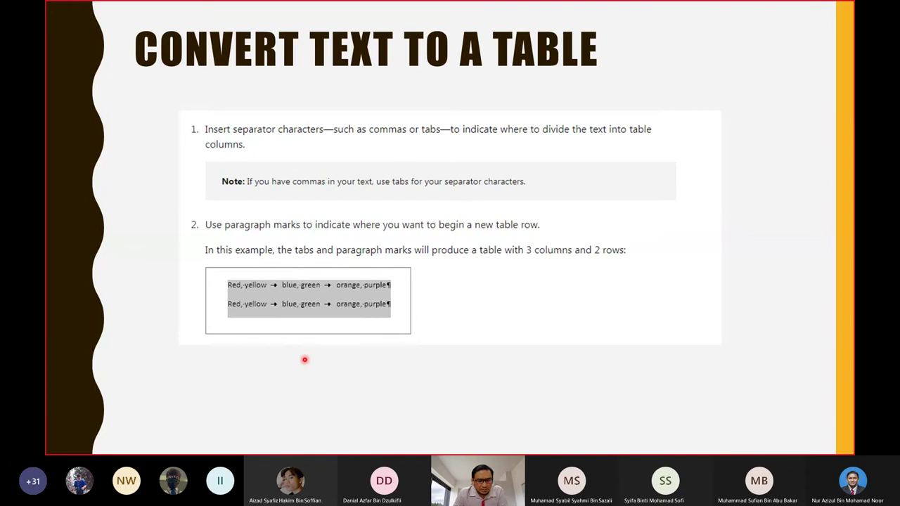
Choose the slideshow Pen for red ink annotation.
{"action": "left_click", "coordinate": [85, 448]}
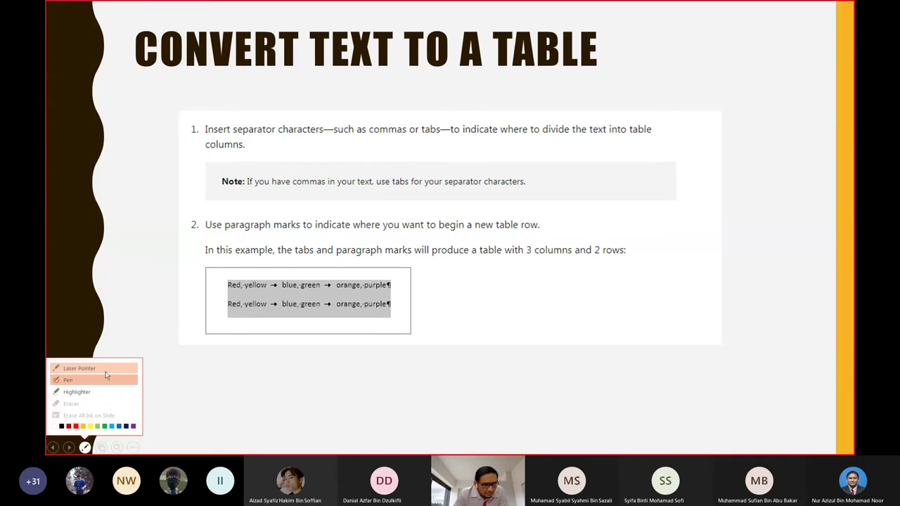
{"action": "left_click", "coordinate": [107, 380]}
{"action": "left_click", "coordinate": [85, 447]}
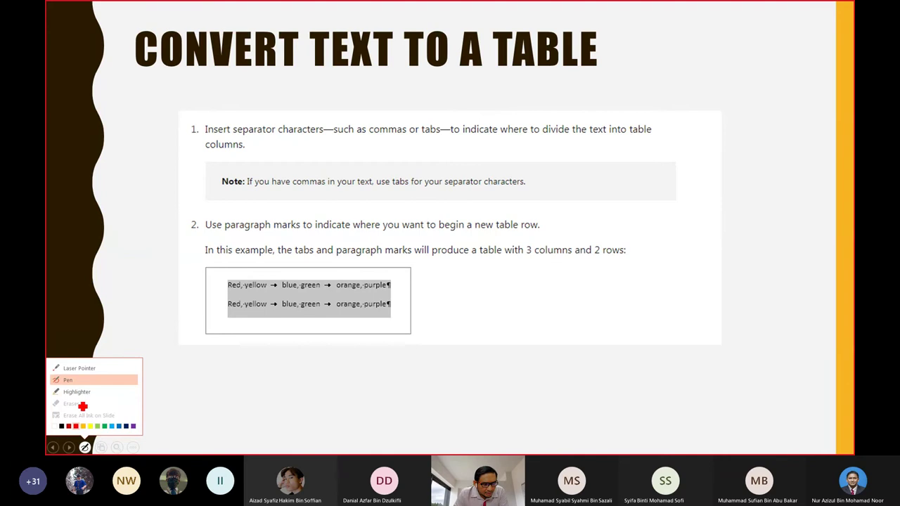
{"action": "left_click", "coordinate": [176, 389]}
Draw red lines marking the example's three columns and two rows, then advance to steps 3 and 4.
{"action": "left_click_drag", "start_coordinate": [248, 257], "coordinate": [242, 355]}
{"action": "left_click_drag", "start_coordinate": [304, 255], "coordinate": [297, 346]}
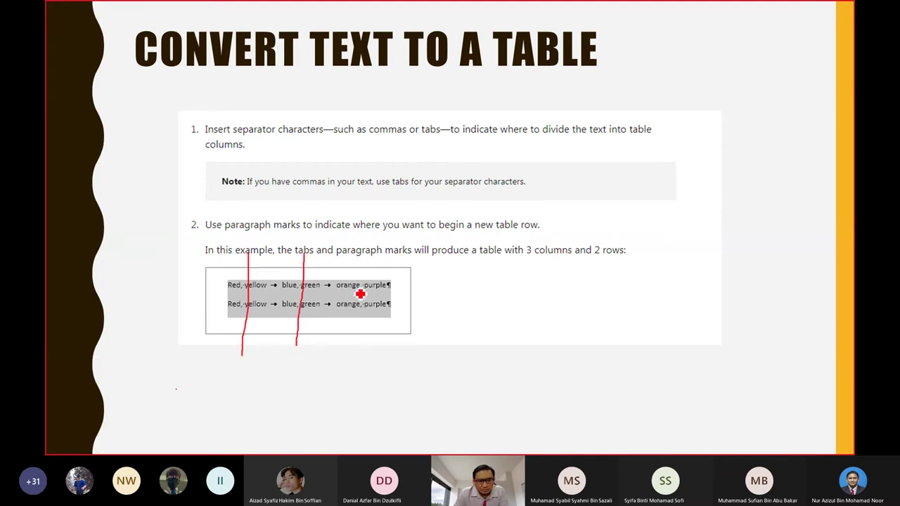
{"action": "left_click_drag", "start_coordinate": [368, 257], "coordinate": [366, 355]}
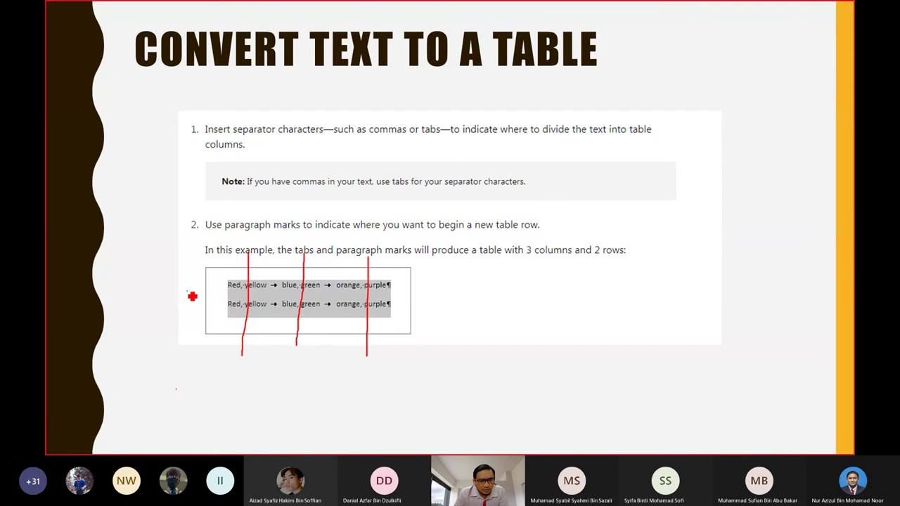
{"action": "left_click_drag", "start_coordinate": [187, 289], "coordinate": [226, 290]}
{"action": "left_click_drag", "start_coordinate": [185, 317], "coordinate": [247, 317]}
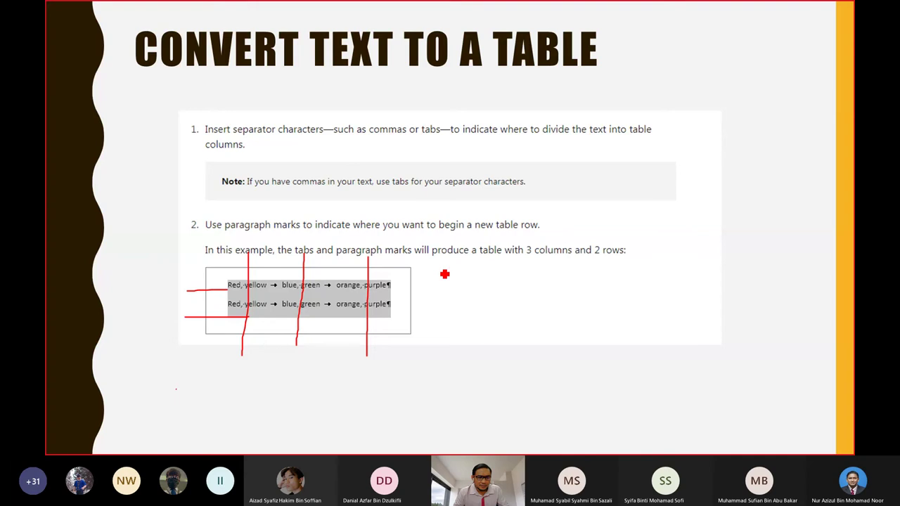
{"action": "key", "text": "Right"}
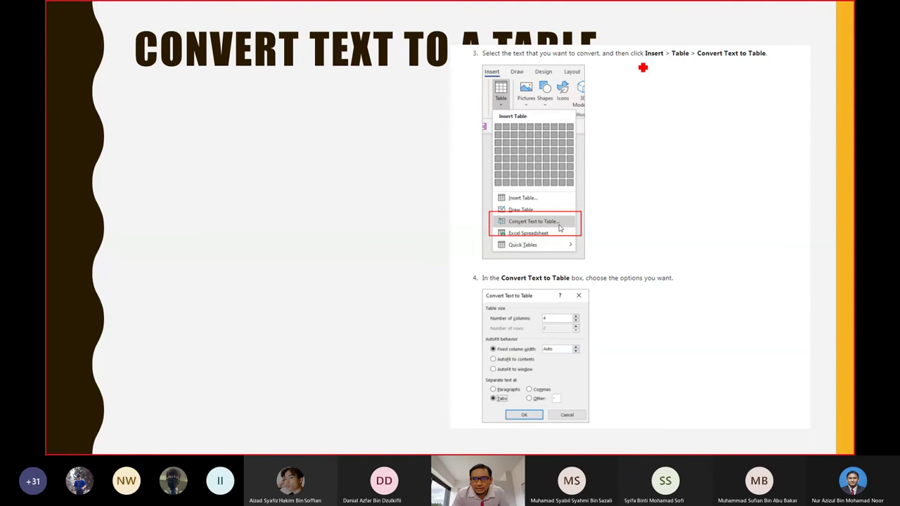
Compare Word's Insert > Table menu against the slide's steps, then close it without choosing anything.
{"action": "key", "text": "alt+Tab"}
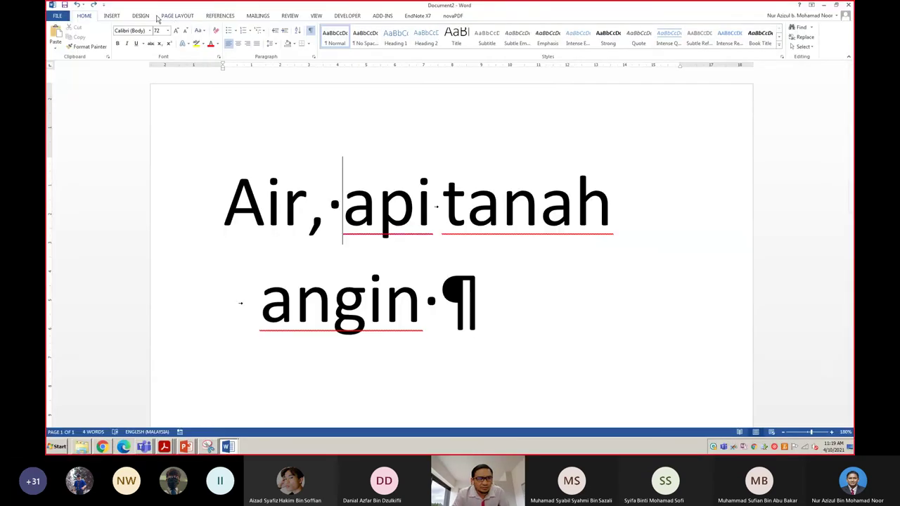
{"action": "left_click", "coordinate": [112, 16]}
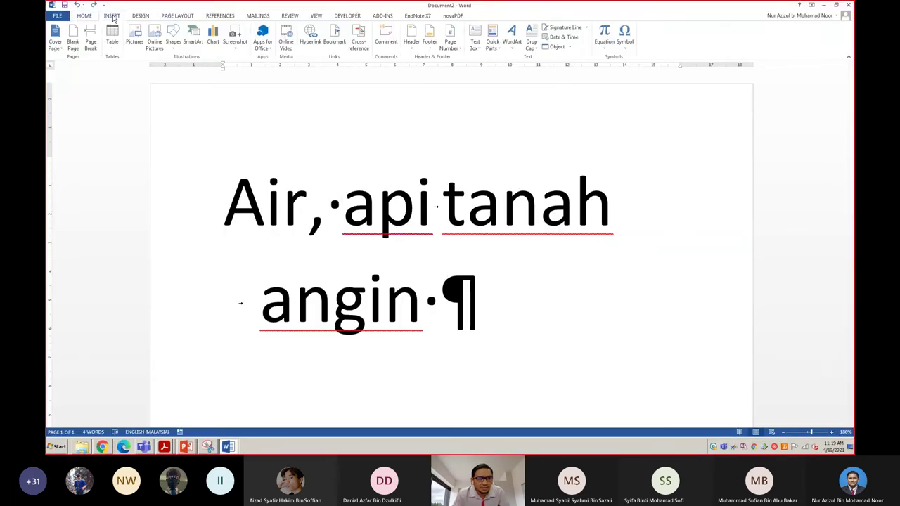
{"action": "key", "text": "alt+Tab"}
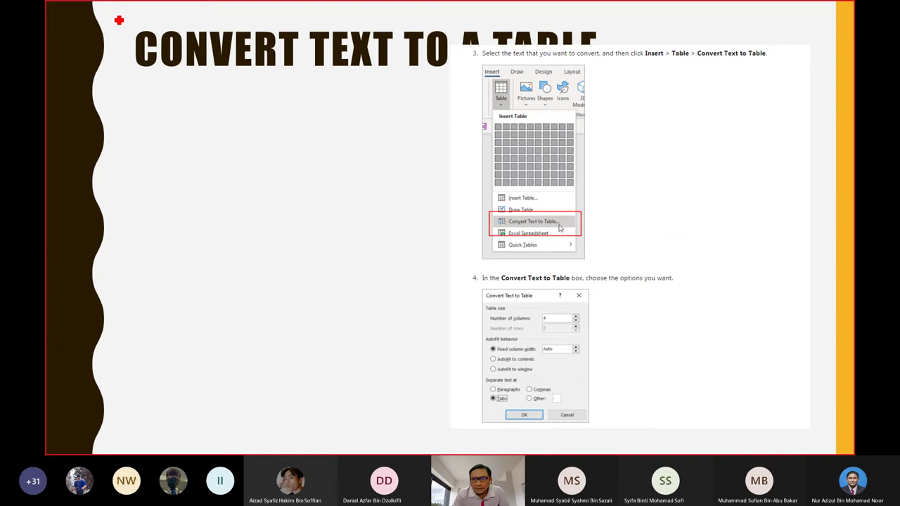
{"action": "key", "text": "alt+Tab"}
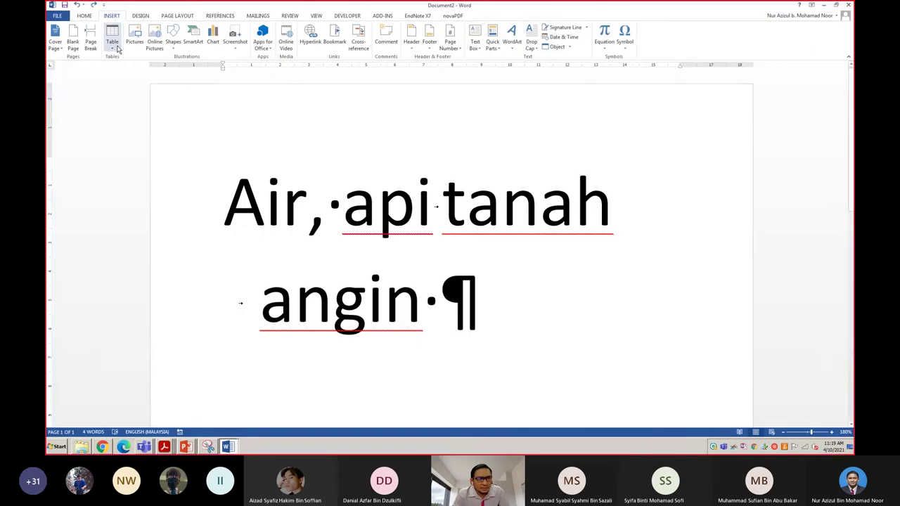
{"action": "left_click", "coordinate": [118, 48]}
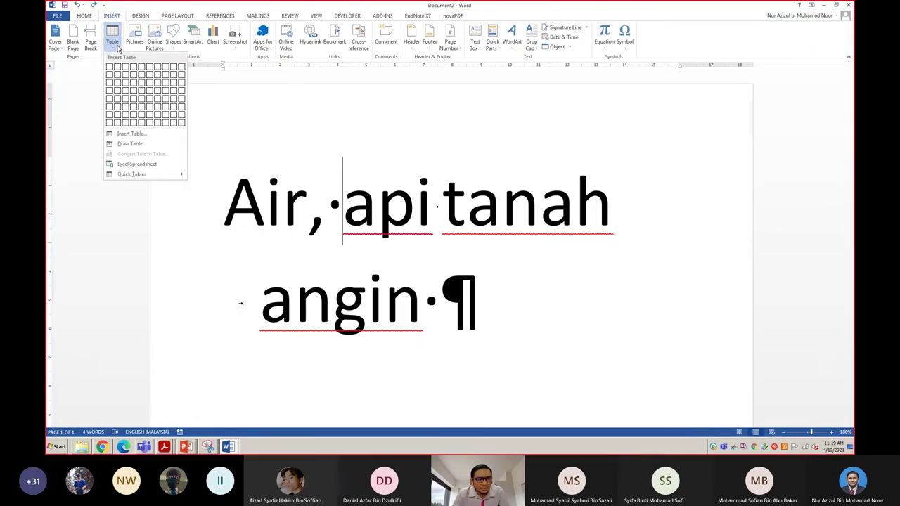
{"action": "key", "text": "alt+Tab"}
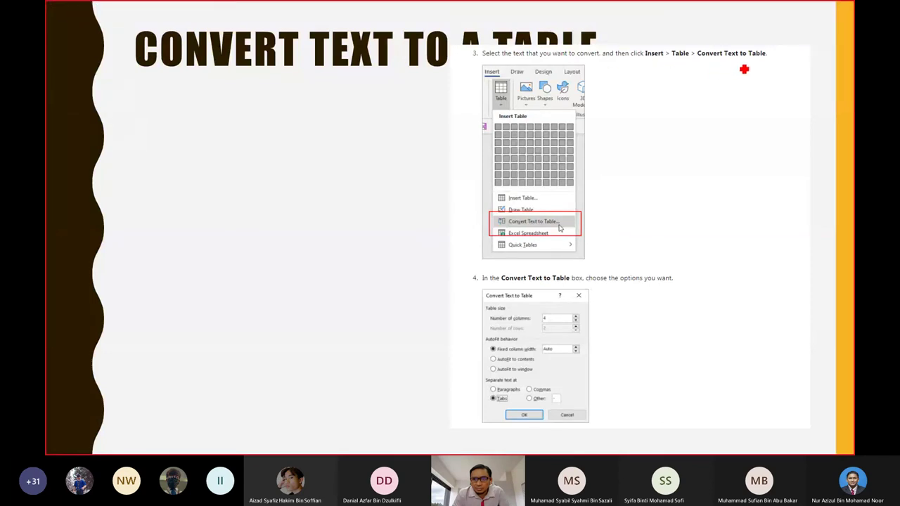
{"action": "key", "text": "alt+Tab"}
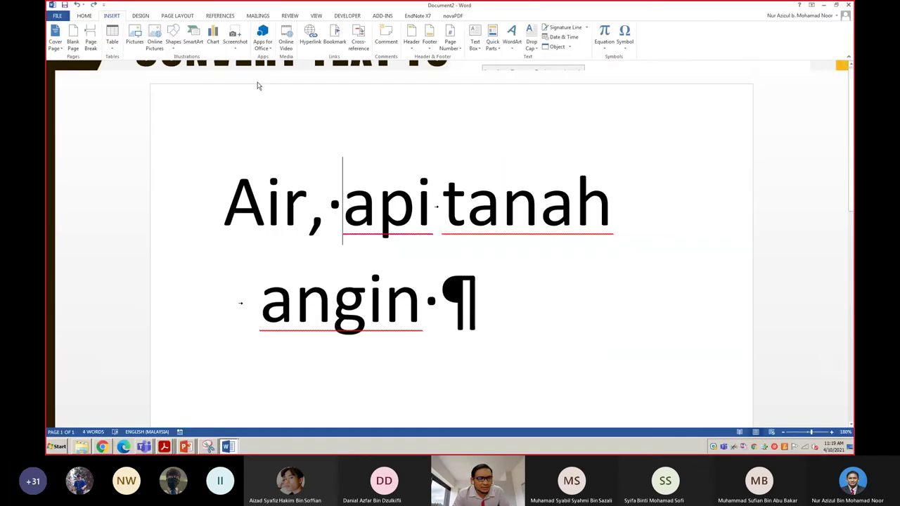
{"action": "left_click", "coordinate": [112, 39]}
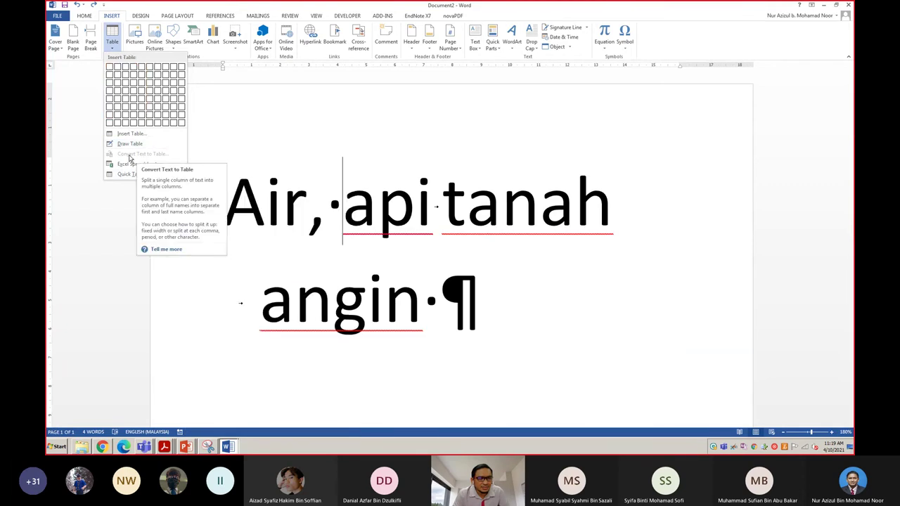
{"action": "left_click", "coordinate": [371, 201]}
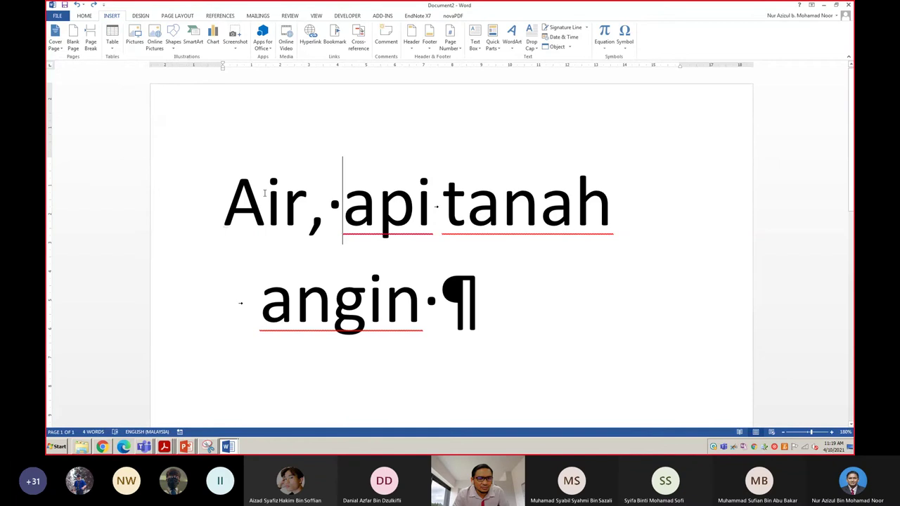
Convert the selected words Air, api / tanah / angin into a three-column, tab-separated table.
{"action": "left_click_drag", "start_coordinate": [224, 201], "coordinate": [439, 302]}
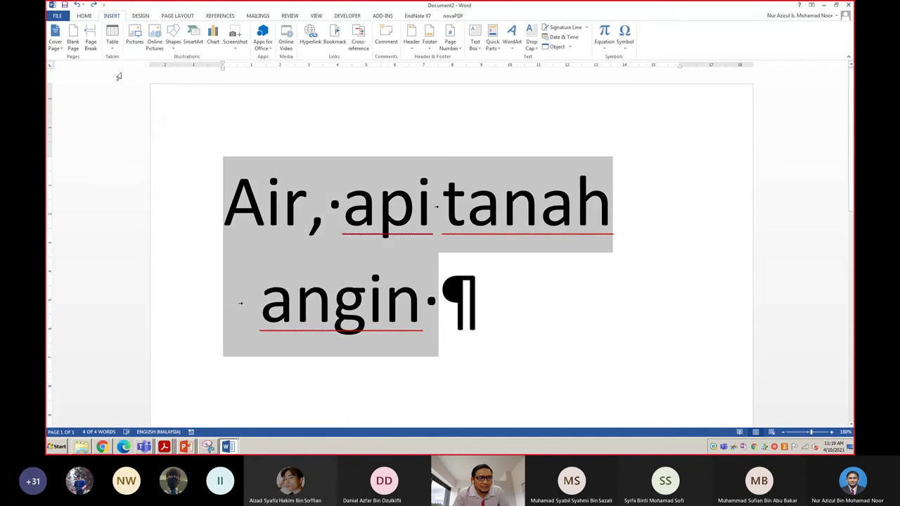
{"action": "left_click", "coordinate": [112, 36]}
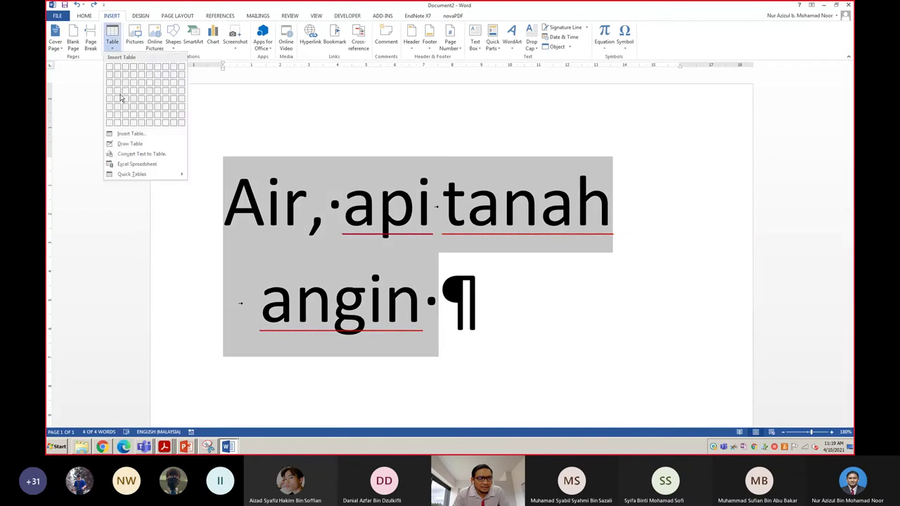
{"action": "left_click", "coordinate": [127, 154]}
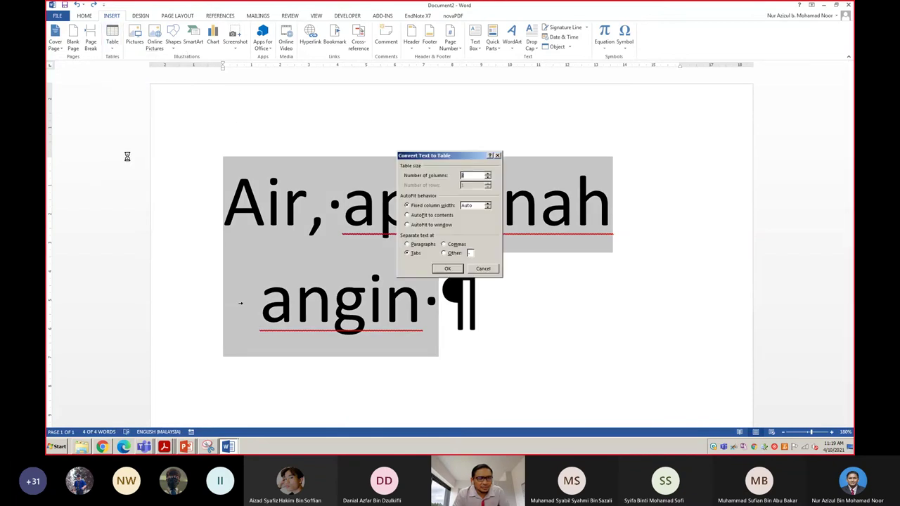
{"action": "left_click", "coordinate": [445, 270]}
{"action": "scroll", "coordinate": [312, 181], "scroll_direction": "down", "scroll_amount": 3}
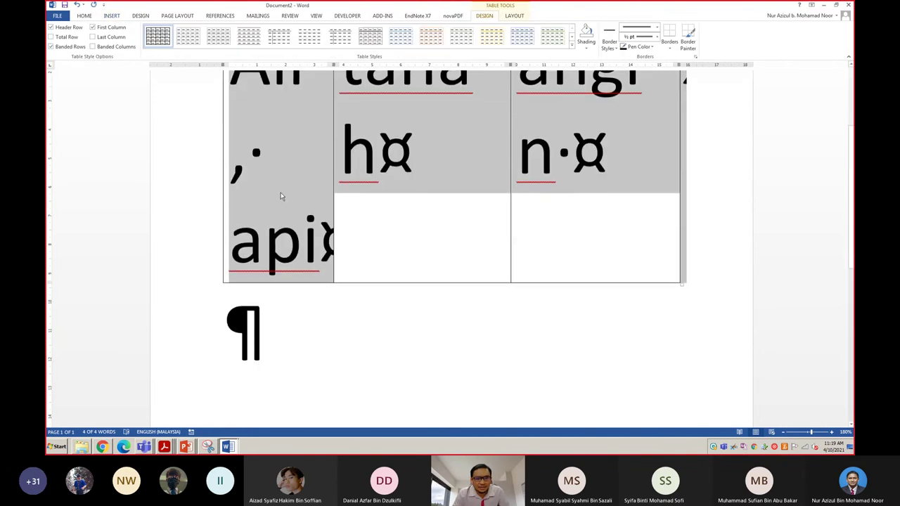
{"action": "scroll", "coordinate": [299, 234], "scroll_direction": "up", "scroll_amount": 3}
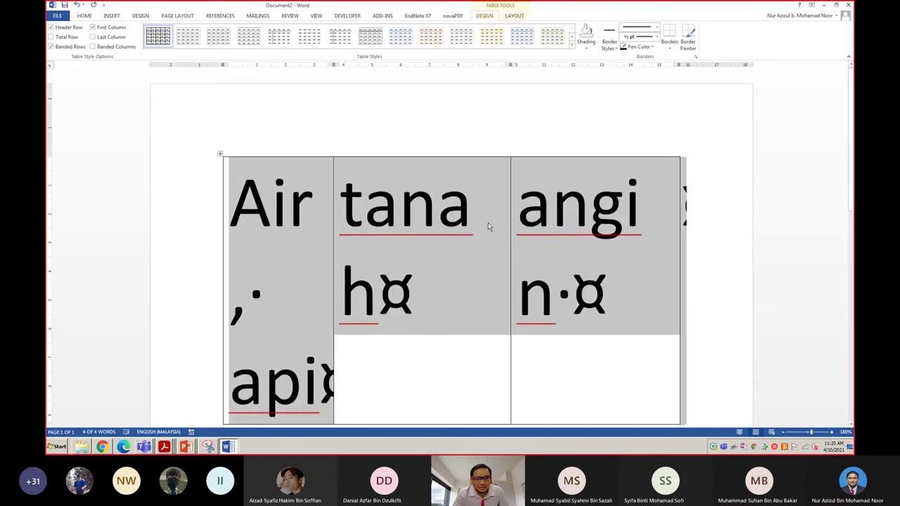
Set the table text to 28 pt, hide formatting marks, and return to the slide show.
{"action": "left_click", "coordinate": [83, 15]}
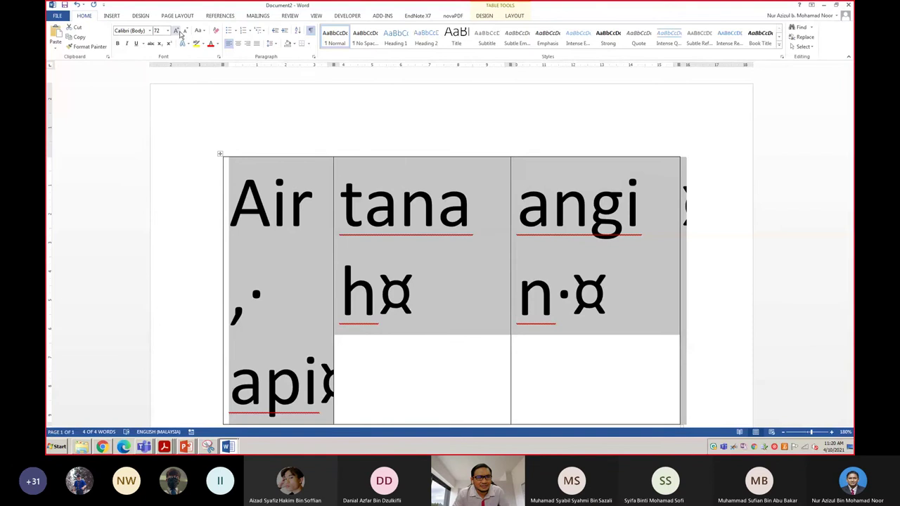
{"action": "left_click", "coordinate": [184, 31]}
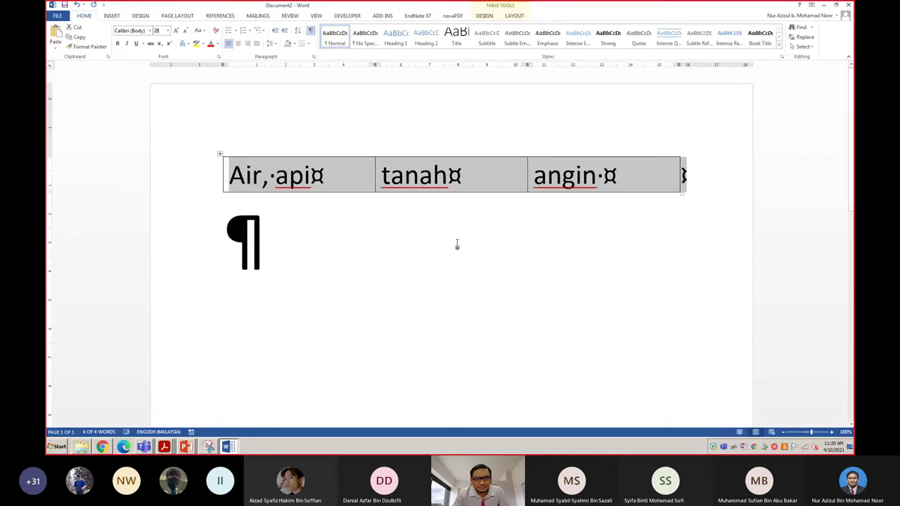
{"action": "key", "text": "ctrl+shift+8"}
{"action": "left_click", "coordinate": [492, 292]}
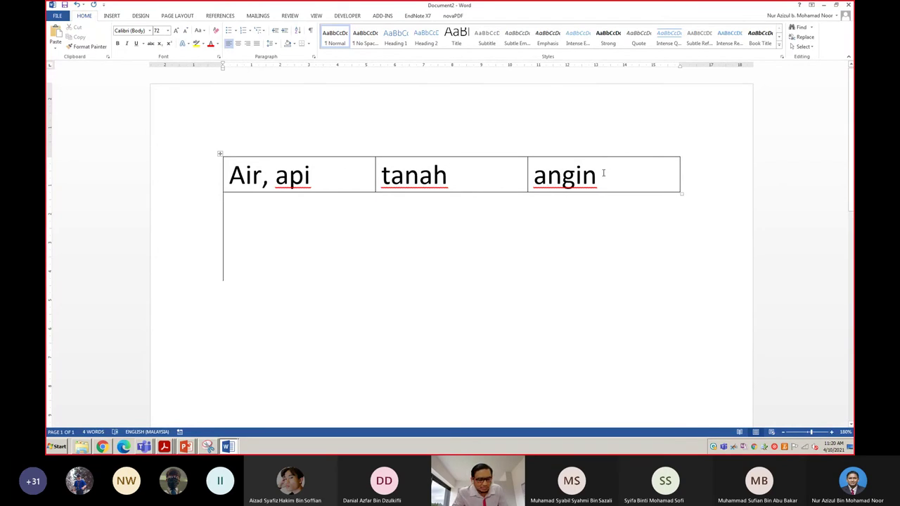
{"action": "key", "text": "alt+Tab"}
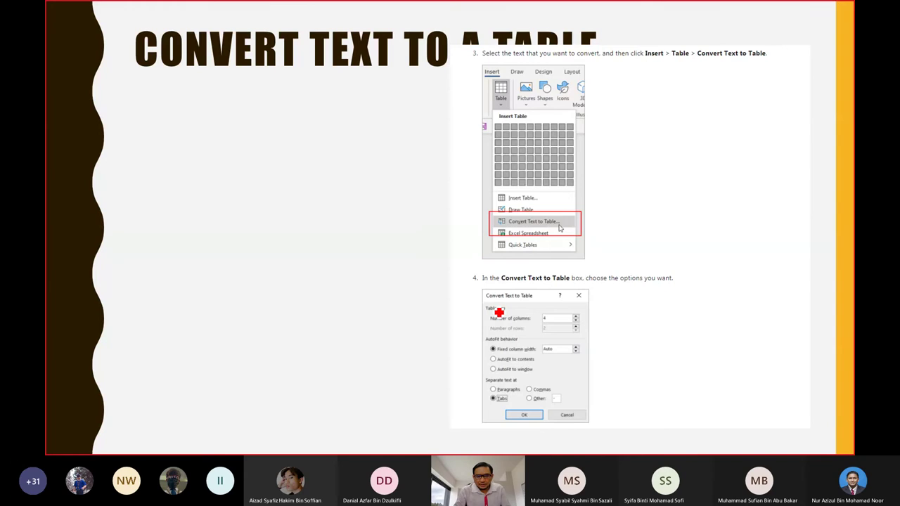
Reveal the remaining text-to-table instructions, check Word, then advance to the Convert a Table to Text slide.
{"action": "key", "text": "Right"}
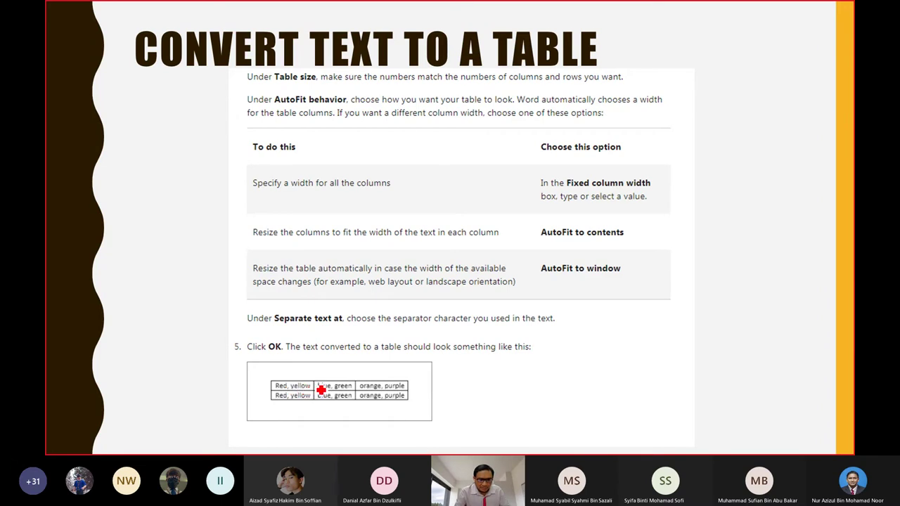
{"action": "key", "text": "alt+Tab"}
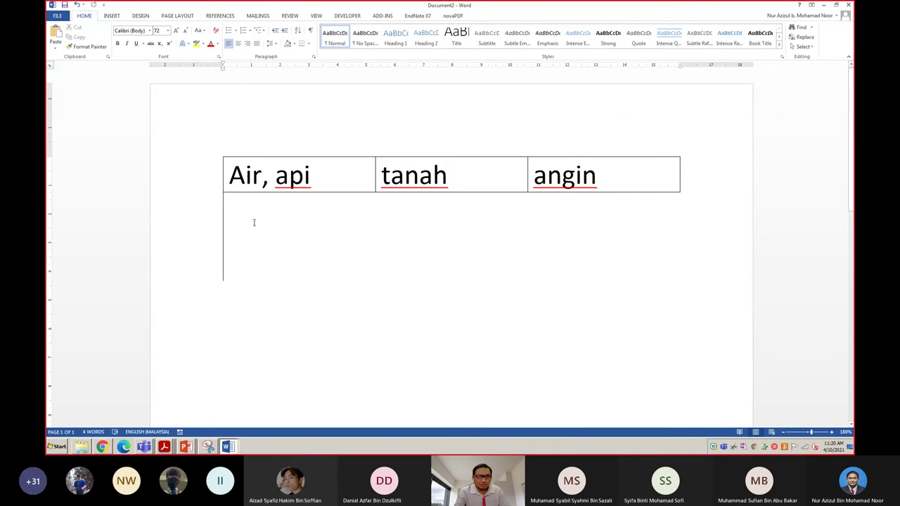
{"action": "left_click", "coordinate": [158, 31]}
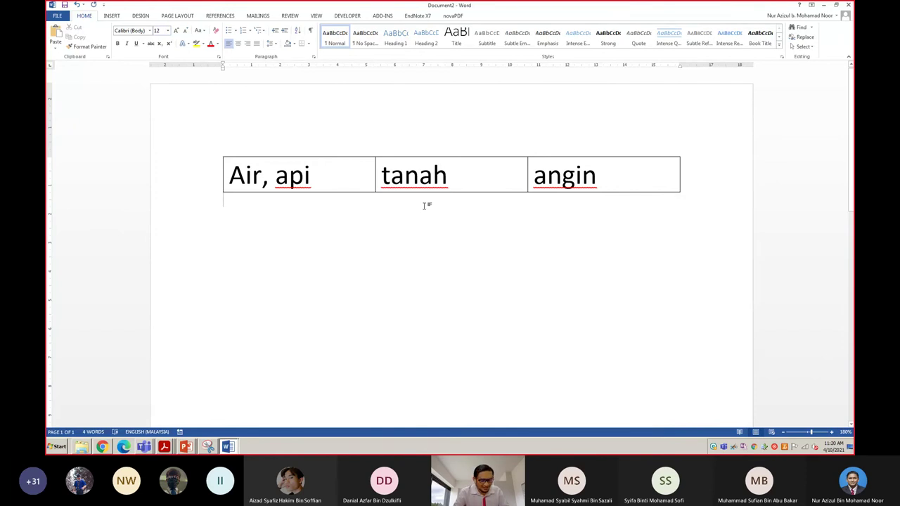
{"action": "key", "text": "alt+Tab"}
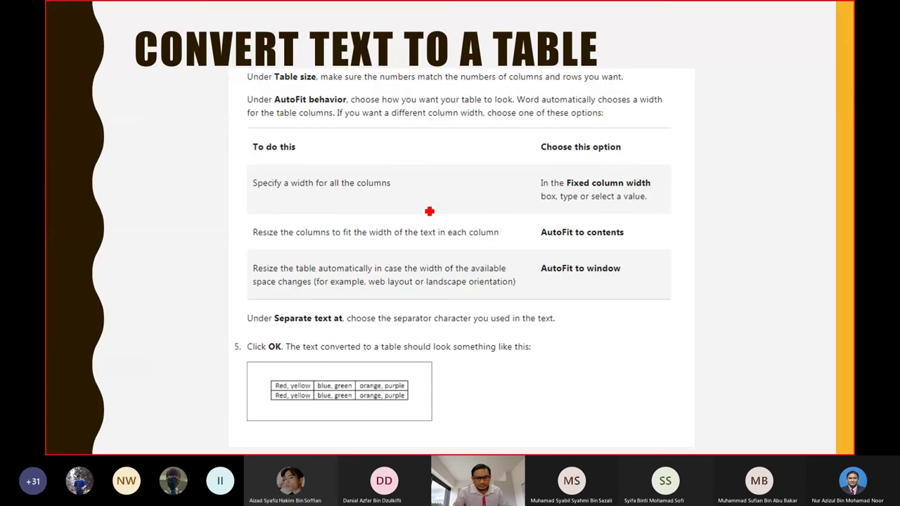
{"action": "key", "text": "Right"}
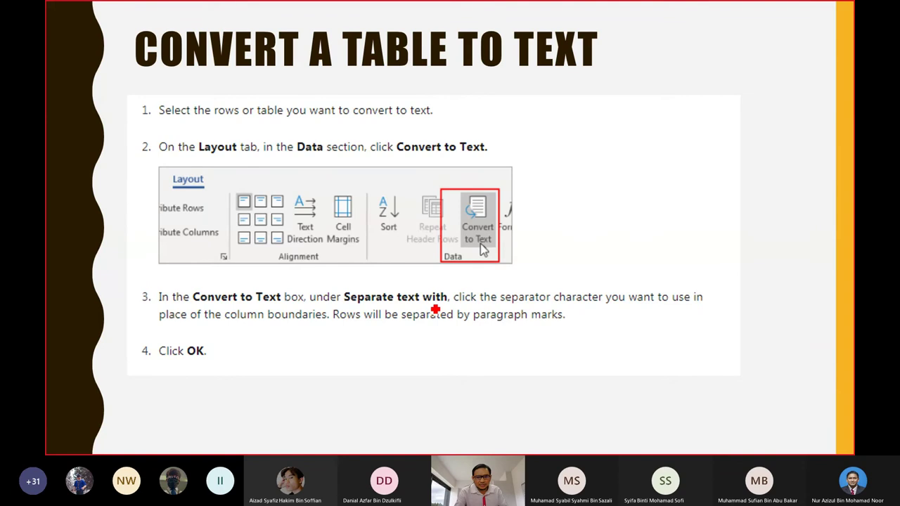
Select the whole Word table and convert it to text with Tabs as the separator.
{"action": "key", "text": "alt+Tab"}
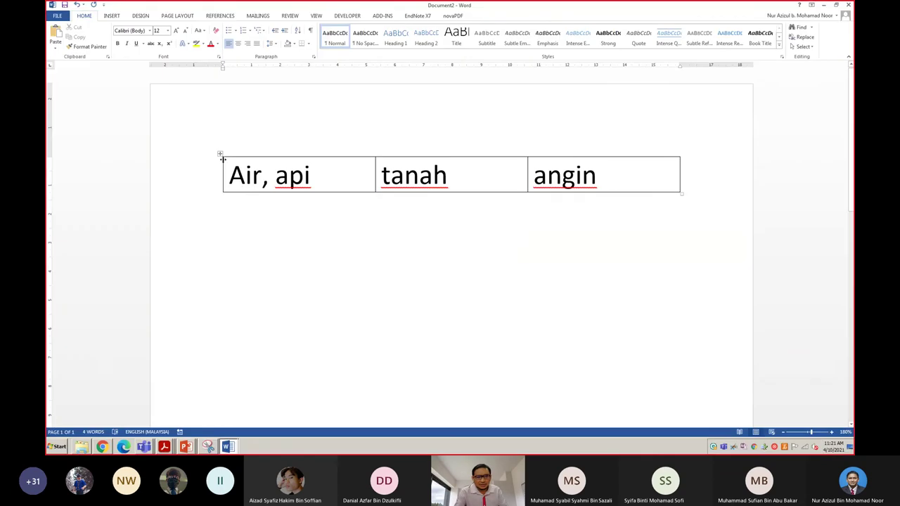
{"action": "left_click", "coordinate": [226, 175]}
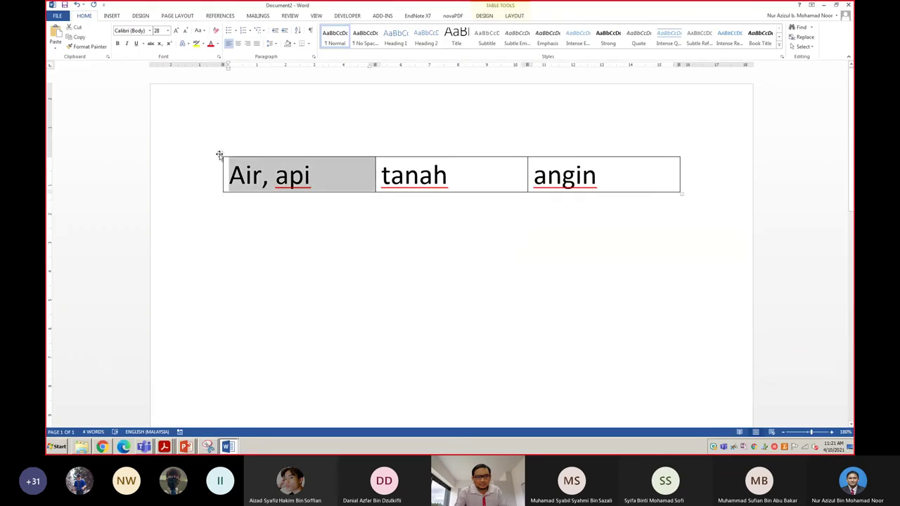
{"action": "left_click", "coordinate": [219, 154]}
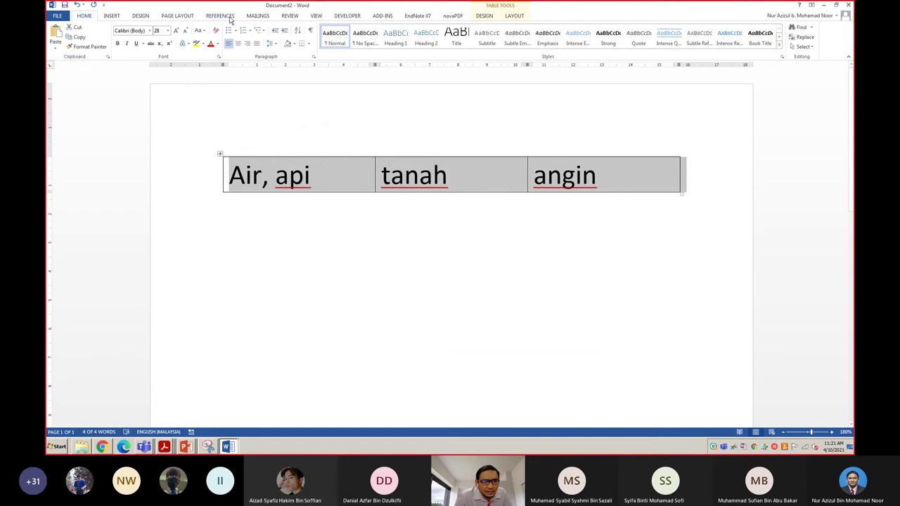
{"action": "left_click", "coordinate": [173, 15]}
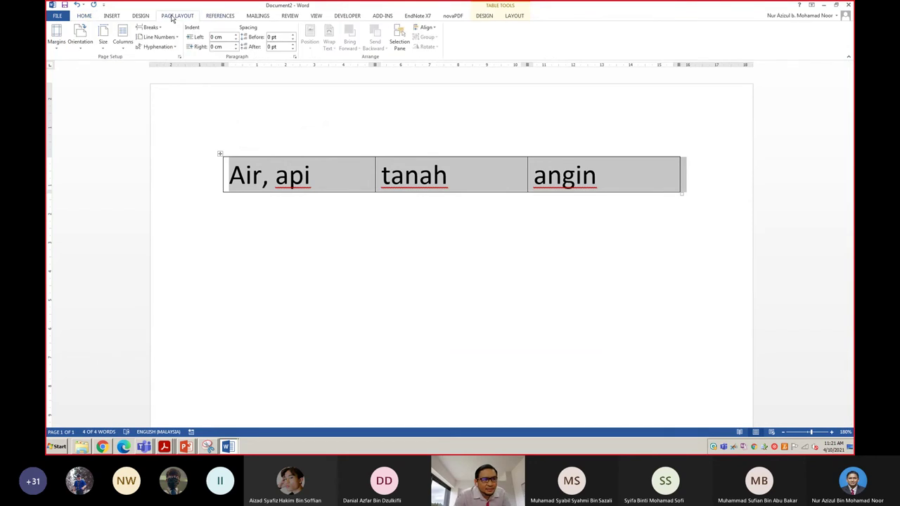
{"action": "left_click", "coordinate": [512, 16]}
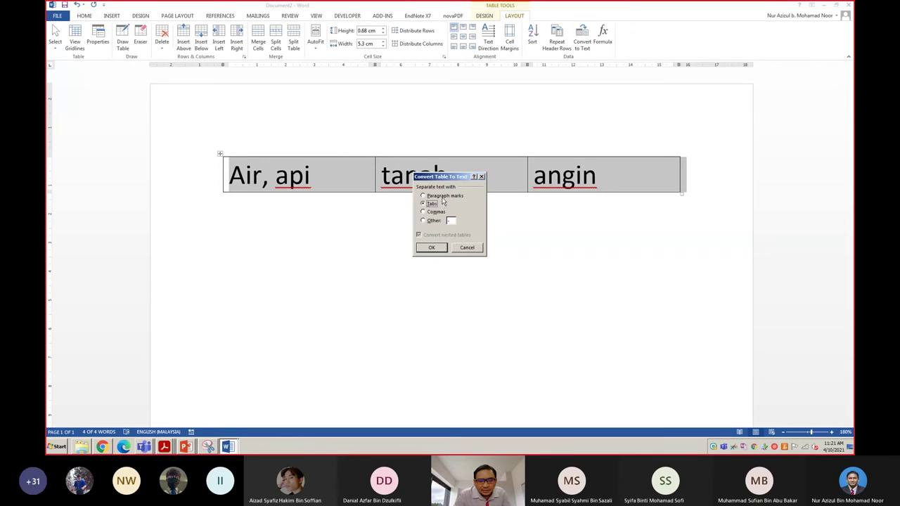
{"action": "left_click", "coordinate": [432, 248]}
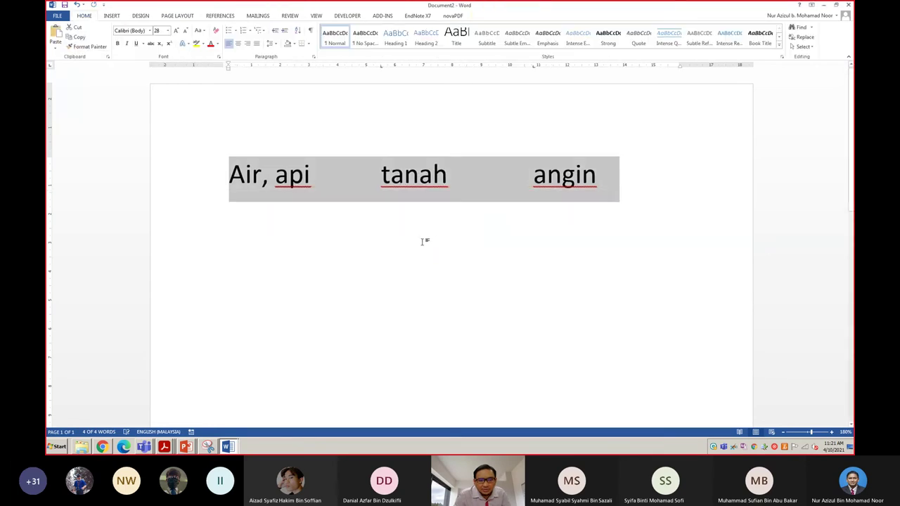
{"action": "left_click", "coordinate": [424, 242]}
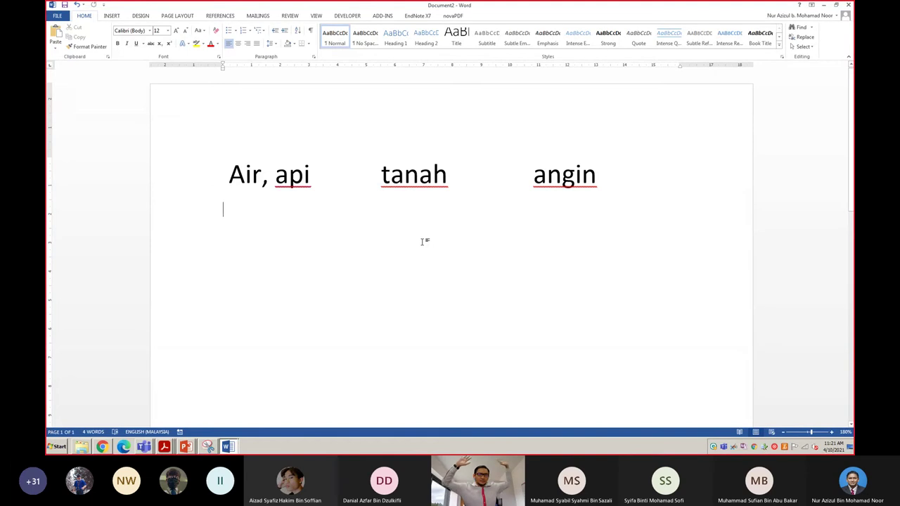
Undo the conversion to restore the table, then reselect the whole table.
{"action": "key", "text": "ctrl+z"}
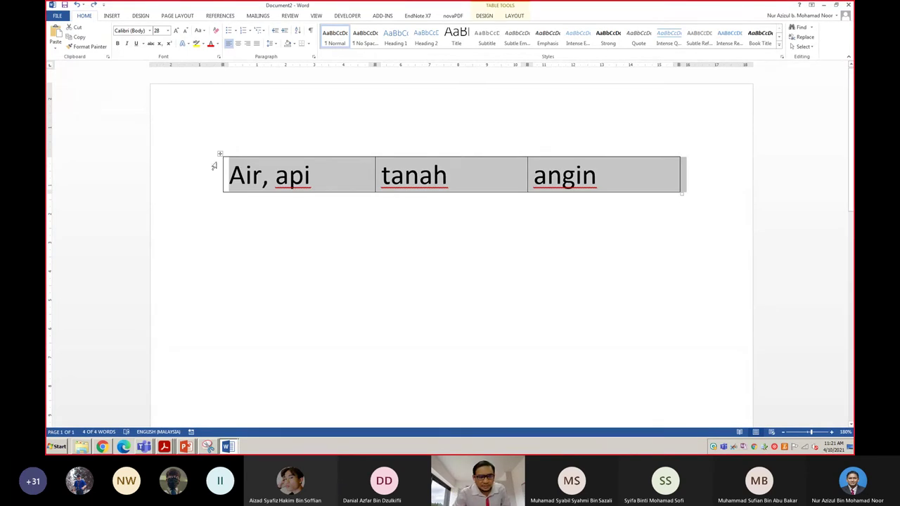
{"action": "left_click", "coordinate": [257, 254]}
{"action": "mouse_move", "coordinate": [221, 155]}
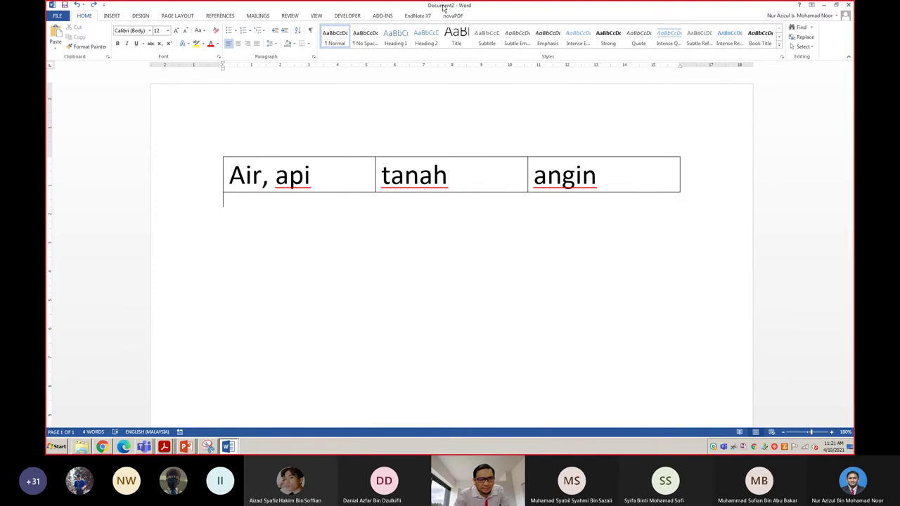
{"action": "left_click", "coordinate": [220, 154]}
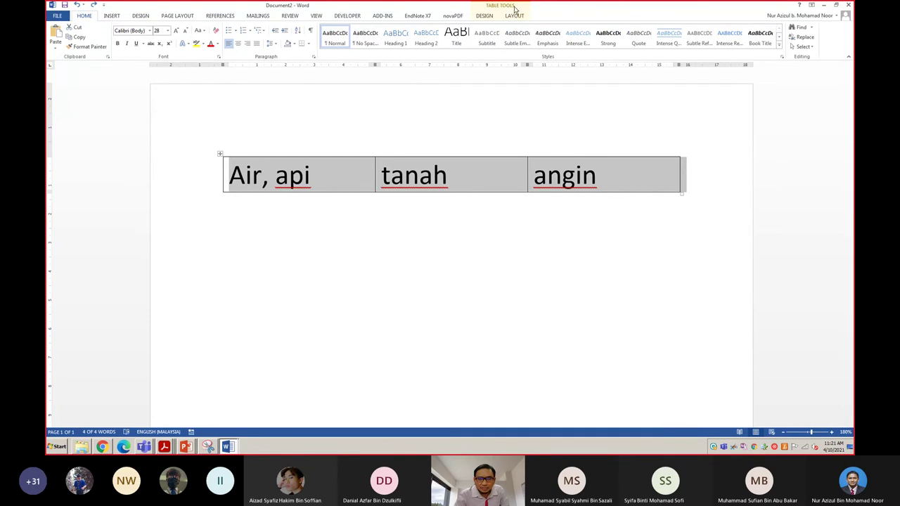
Convert the table to tab-separated text via Layout > Convert to Text, then return to the slides.
{"action": "left_click", "coordinate": [515, 16]}
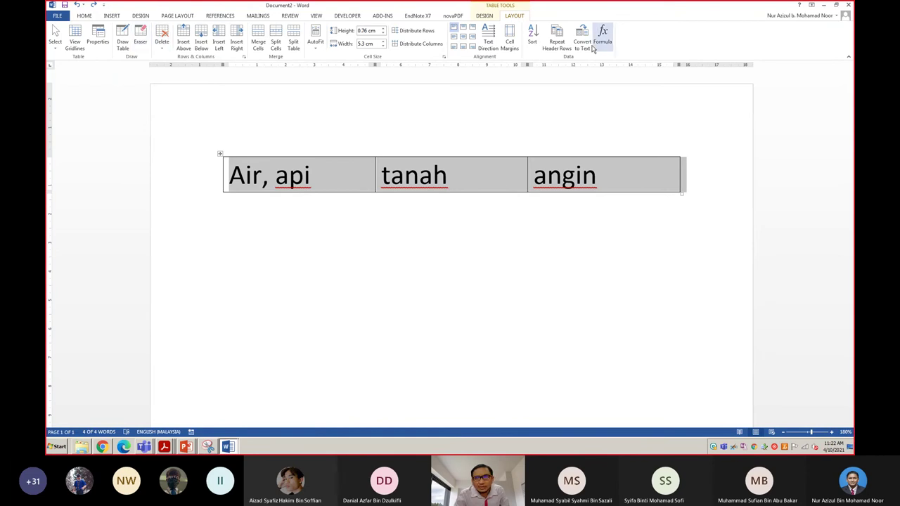
{"action": "left_click", "coordinate": [584, 49]}
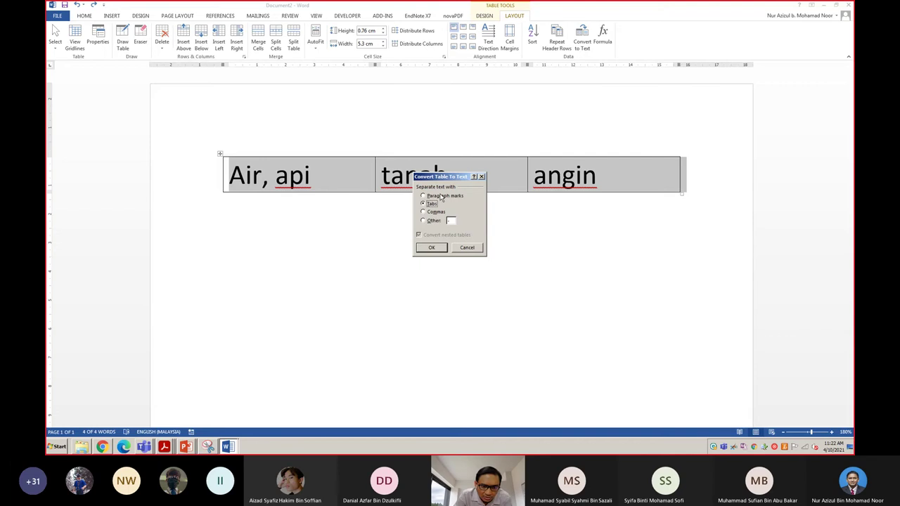
{"action": "left_click", "coordinate": [432, 249]}
{"action": "left_click", "coordinate": [425, 254]}
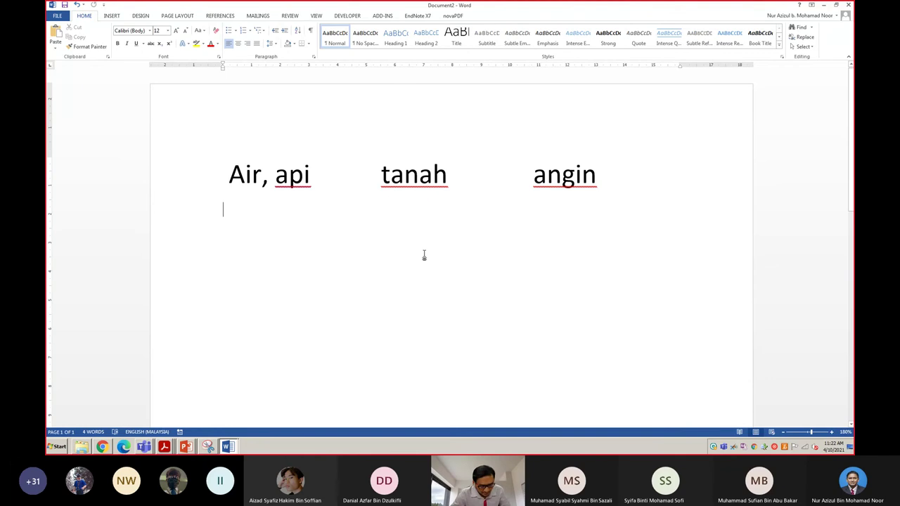
{"action": "key", "text": "alt+Tab"}
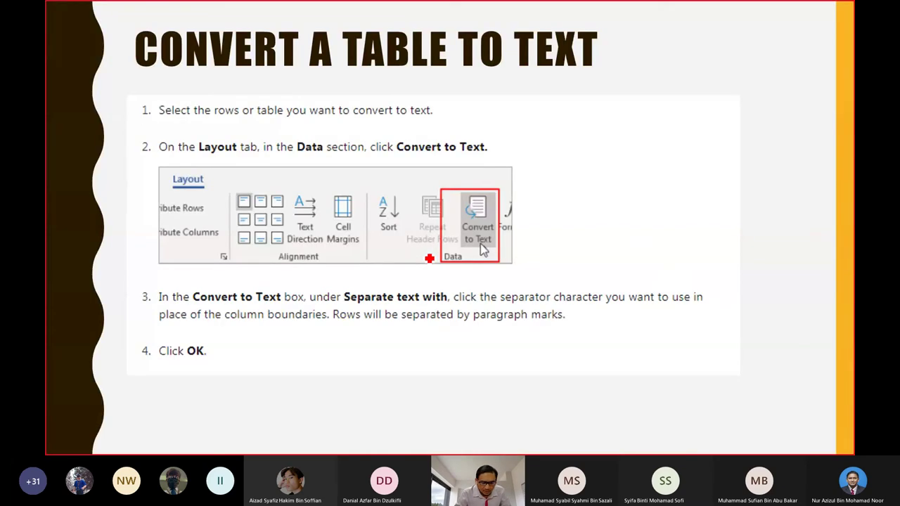
Step past the final slide back to Convert a Table to Text, then switch to Acrobat Reader.
{"action": "key", "text": "Right"}
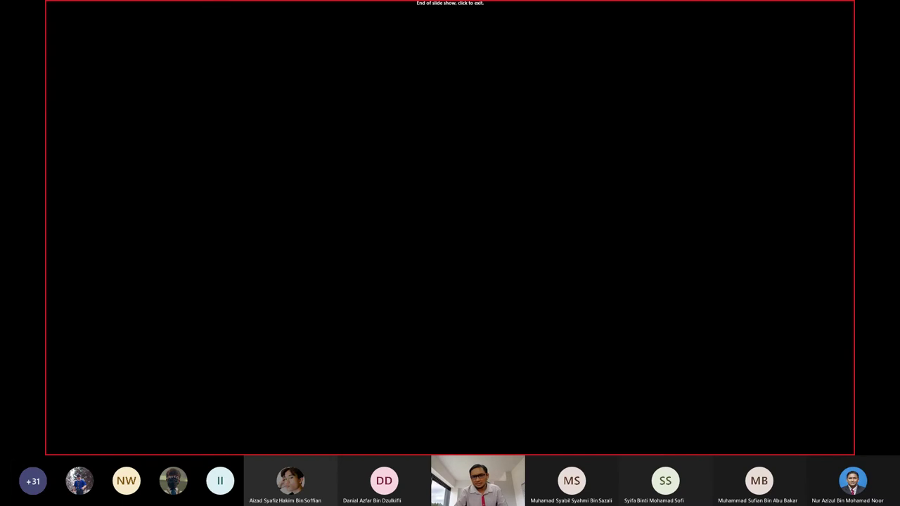
{"action": "key", "text": "Left"}
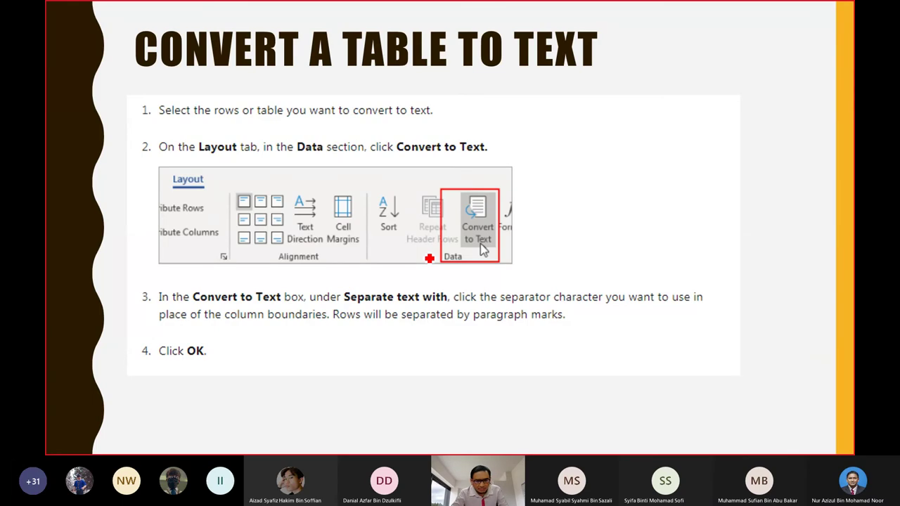
{"action": "key", "text": "alt+Tab"}
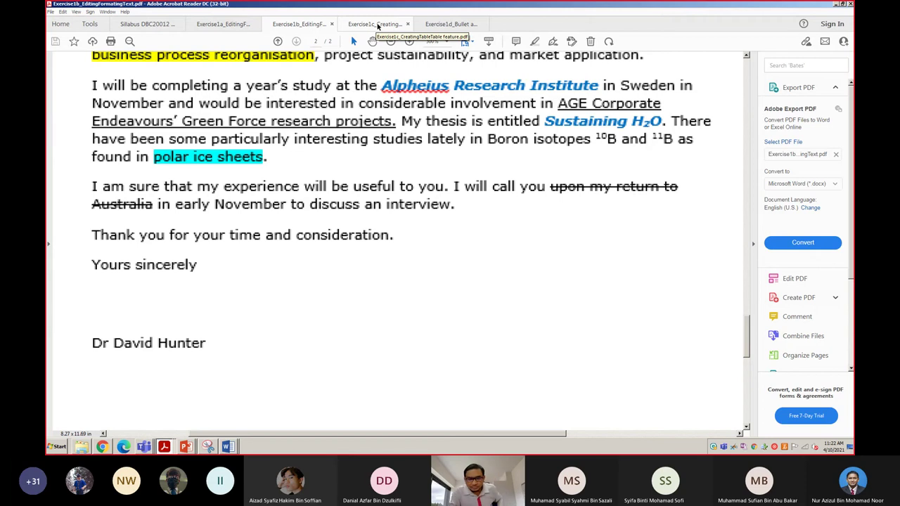
Open the Exercise1c_CreatingTableTable feature PDF and scroll to task 1's Computer Hardware Prices table.
{"action": "left_click", "coordinate": [377, 25]}
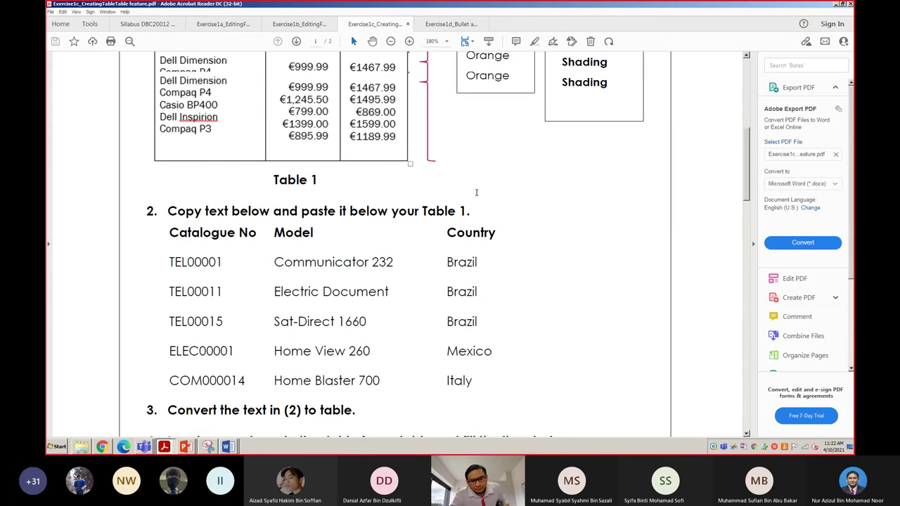
{"action": "scroll", "coordinate": [476, 192], "scroll_direction": "up", "scroll_amount": 5}
{"action": "scroll", "coordinate": [475, 206], "scroll_direction": "up", "scroll_amount": 4}
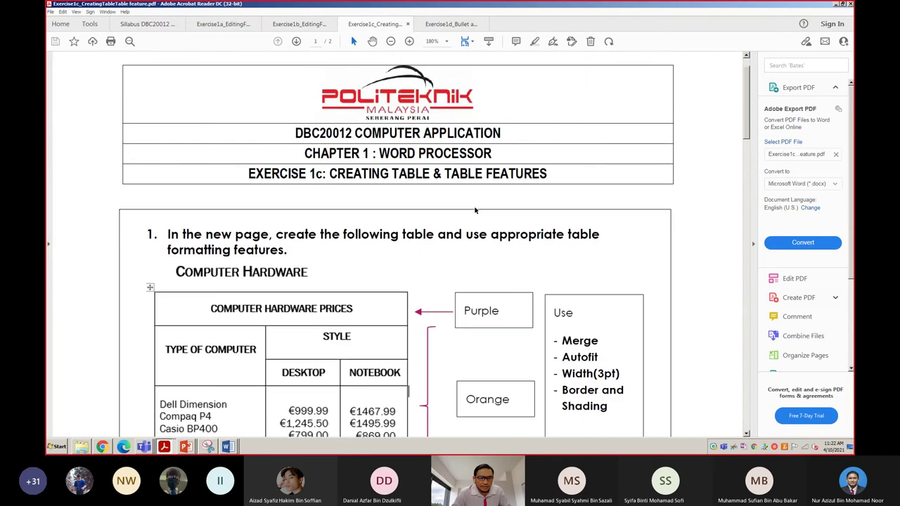
{"action": "scroll", "coordinate": [474, 210], "scroll_direction": "down", "scroll_amount": 1}
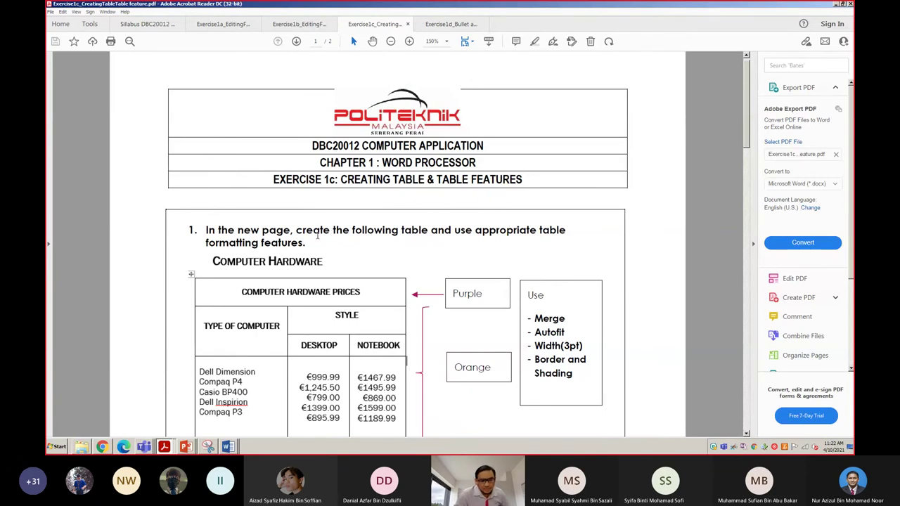
{"action": "scroll", "coordinate": [308, 267], "scroll_direction": "down", "scroll_amount": 1}
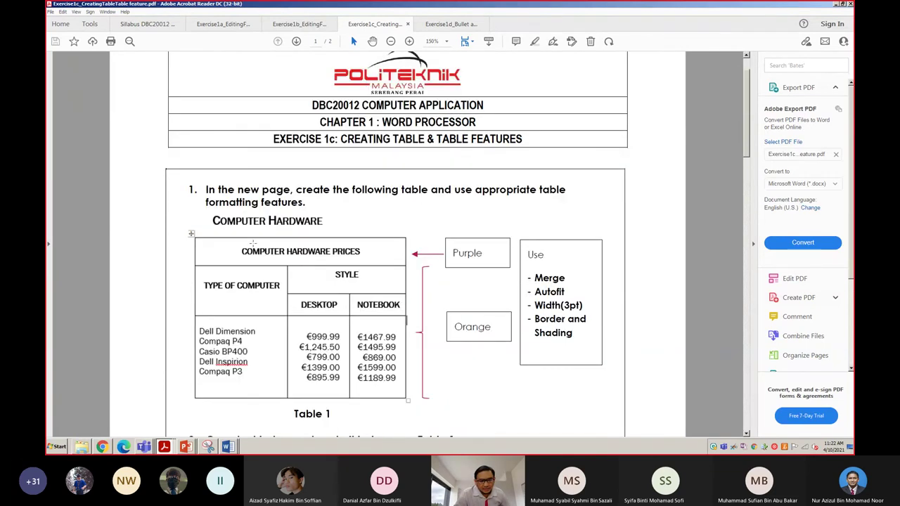
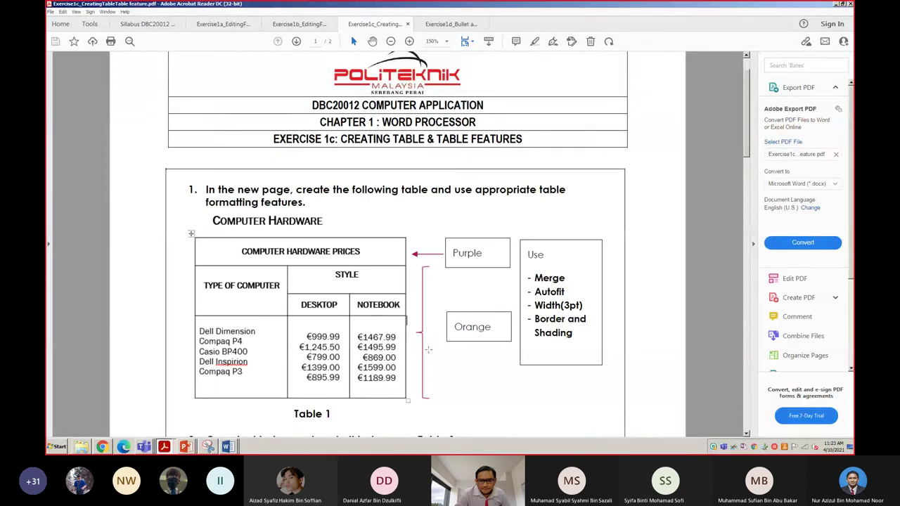
Highlight the Merge and Autofit requirements in the Exercise 1c PDF, then switch to Word.
{"action": "left_click_drag", "start_coordinate": [533, 279], "coordinate": [565, 294]}
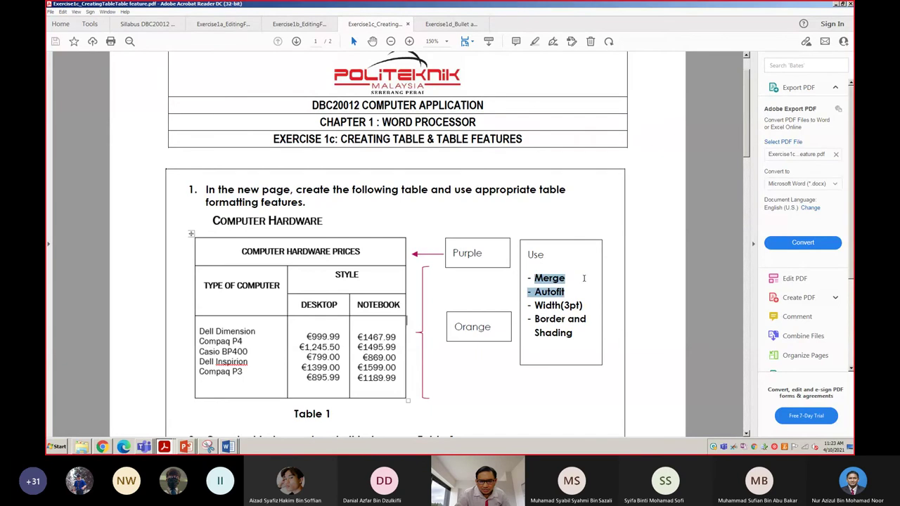
{"action": "left_click", "coordinate": [540, 296]}
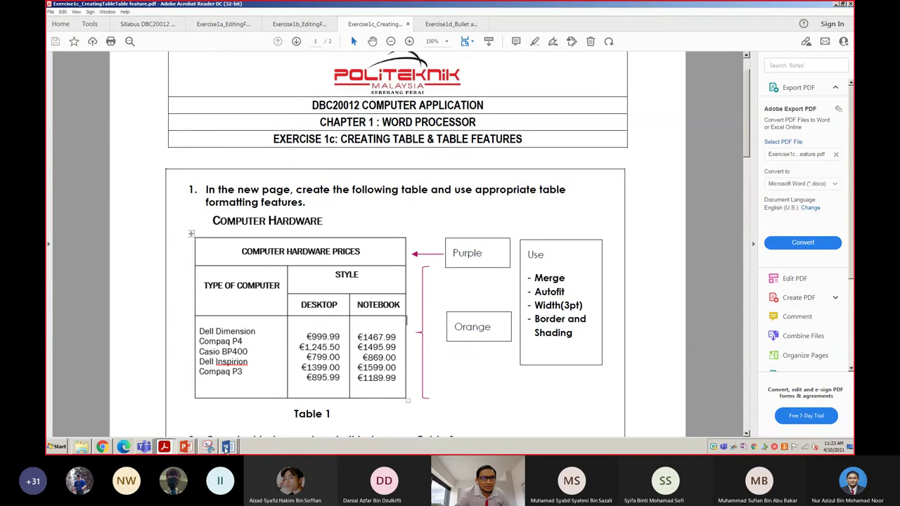
{"action": "left_click", "coordinate": [226, 447]}
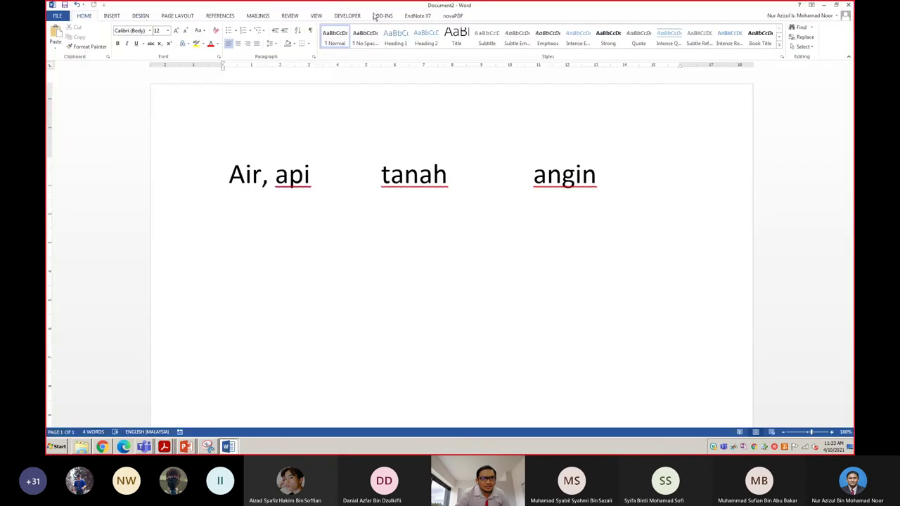
Insert an empty 2-column, 4-row table below 'Air, api tanah angin'.
{"action": "left_click", "coordinate": [113, 16]}
{"action": "left_click", "coordinate": [113, 37]}
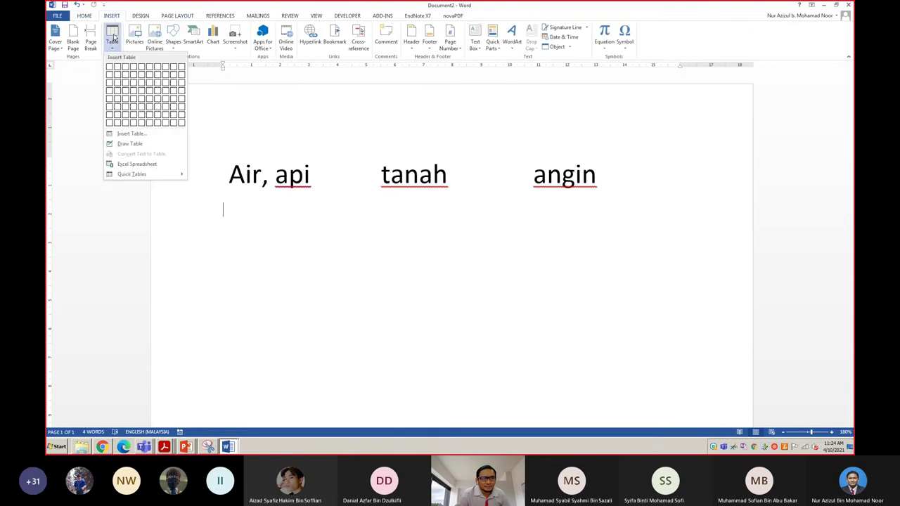
{"action": "left_click", "coordinate": [118, 91]}
Browse the table's Layout, Design and shading colour options without applying any.
{"action": "left_click", "coordinate": [514, 15]}
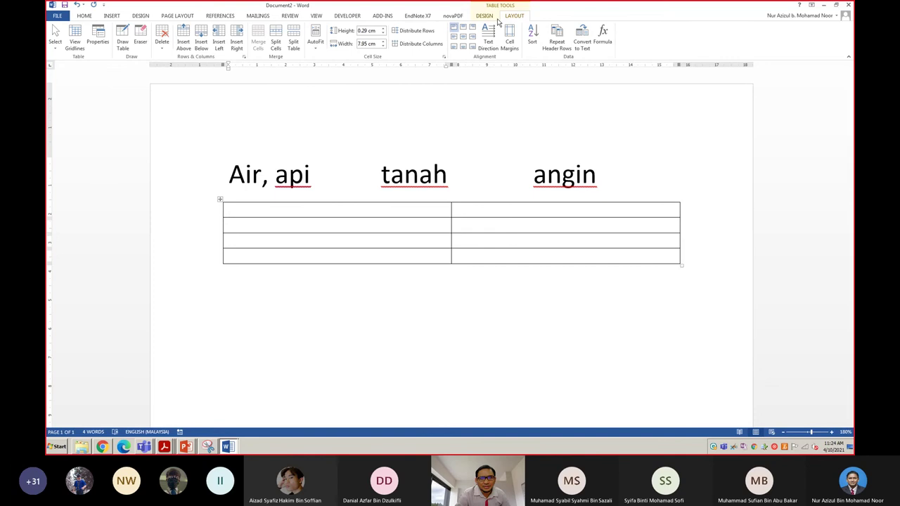
{"action": "left_click", "coordinate": [484, 15]}
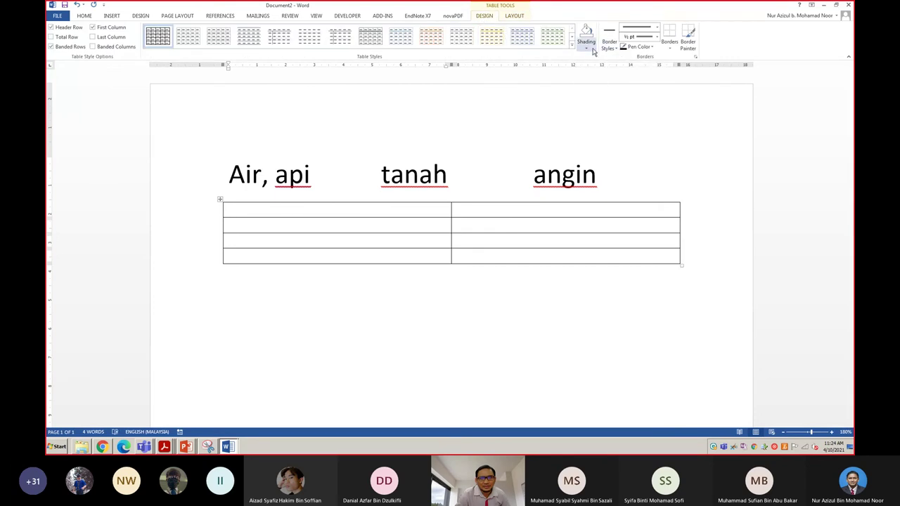
{"action": "left_click", "coordinate": [591, 49]}
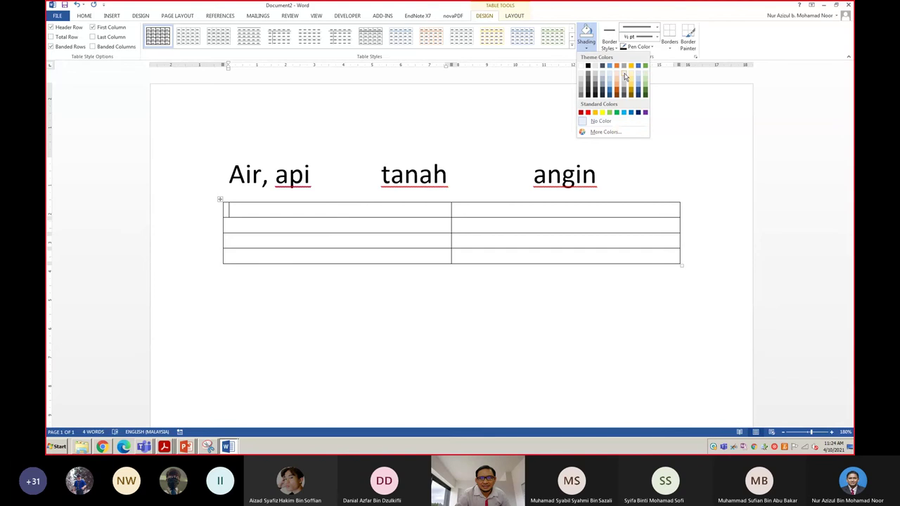
{"action": "left_click", "coordinate": [682, 111]}
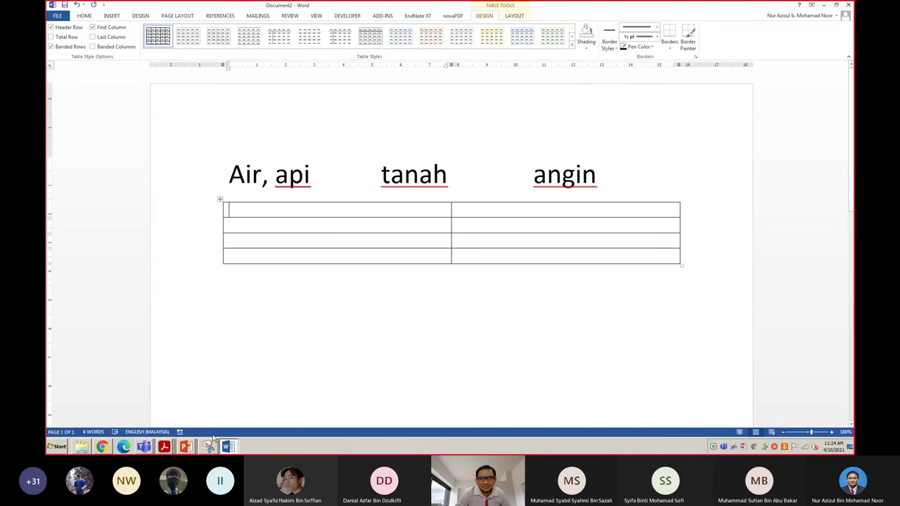
{"action": "right_click", "coordinate": [164, 447]}
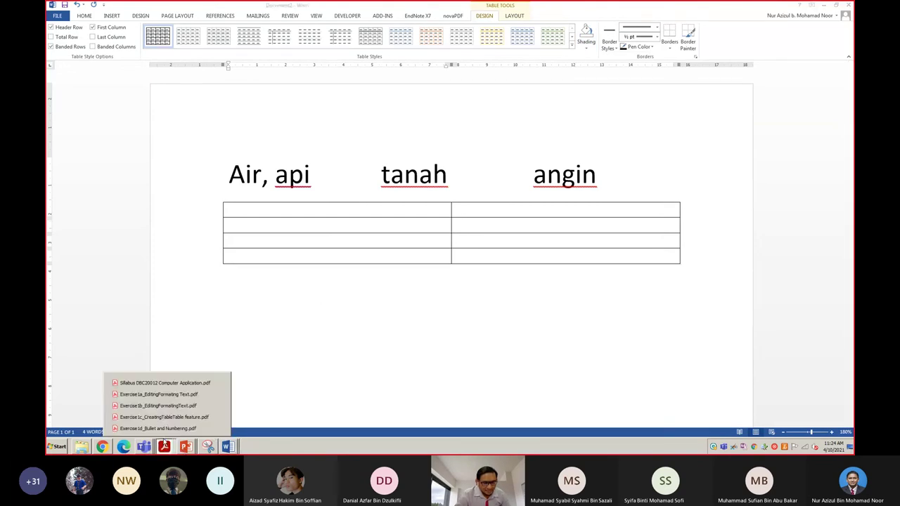
Open the Exercise 1c PDF and scroll down to questions 2 to 4.
{"action": "left_click", "coordinate": [167, 419]}
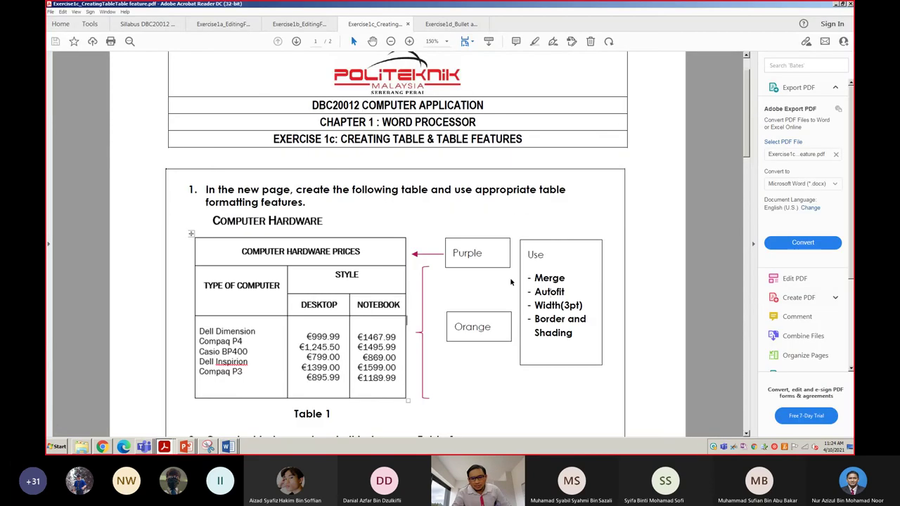
{"action": "scroll", "coordinate": [534, 306], "scroll_direction": "down", "scroll_amount": 1}
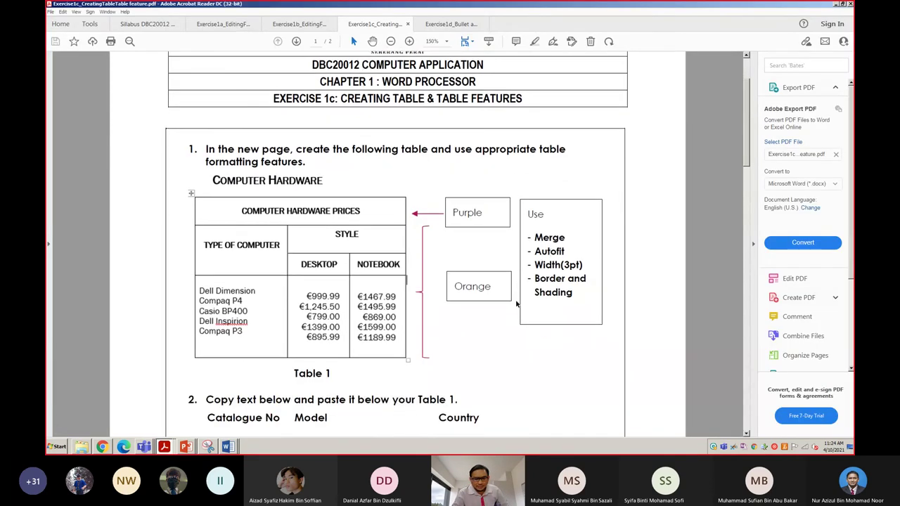
{"action": "scroll", "coordinate": [519, 303], "scroll_direction": "down", "scroll_amount": 2}
{"action": "scroll", "coordinate": [516, 303], "scroll_direction": "down", "scroll_amount": 2}
{"action": "scroll", "coordinate": [516, 304], "scroll_direction": "down", "scroll_amount": 1}
{"action": "scroll", "coordinate": [516, 303], "scroll_direction": "down", "scroll_amount": 1}
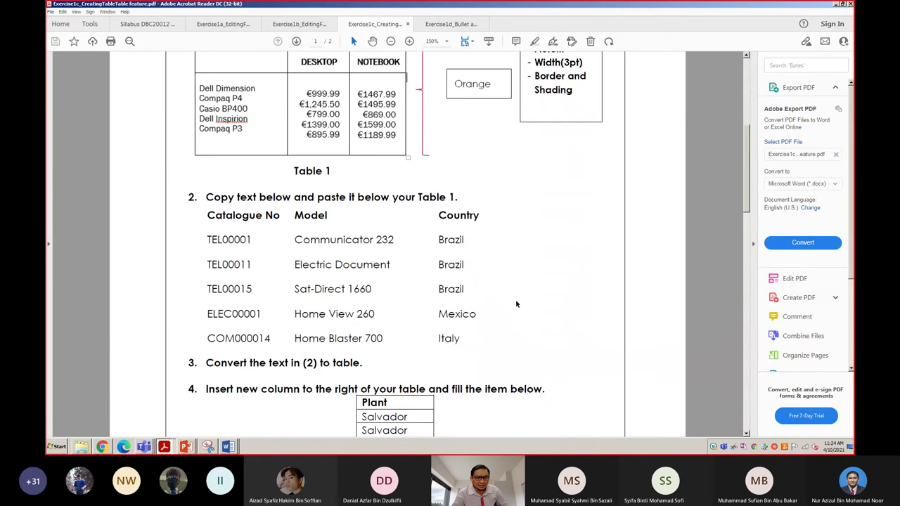
{"action": "scroll", "coordinate": [516, 303], "scroll_direction": "down", "scroll_amount": 1}
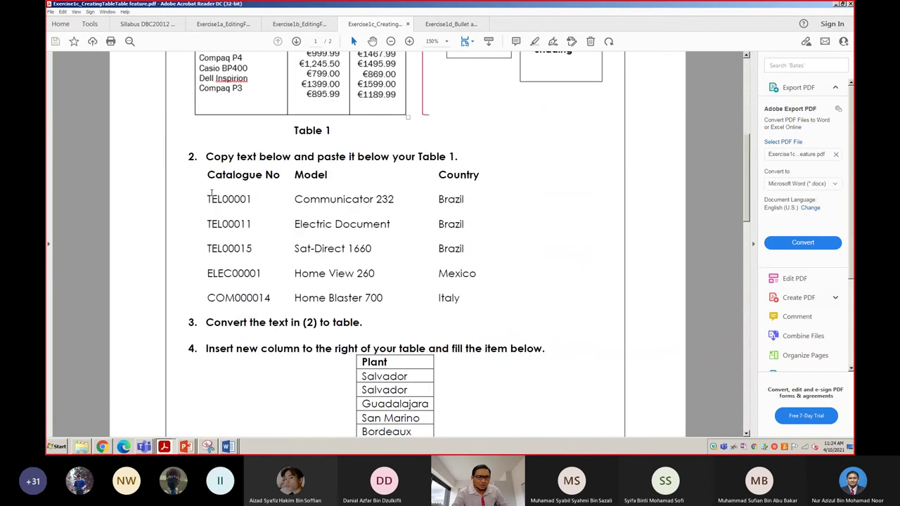
Highlight the catalogue list (TEL00001 to Italy) and item 4's 'column to the right' wording.
{"action": "left_click_drag", "start_coordinate": [207, 194], "coordinate": [460, 304]}
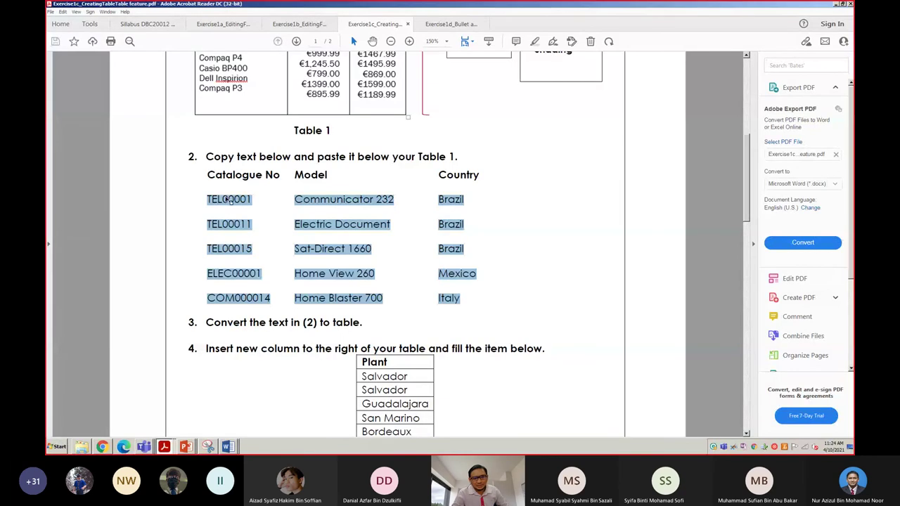
{"action": "left_click", "coordinate": [251, 200]}
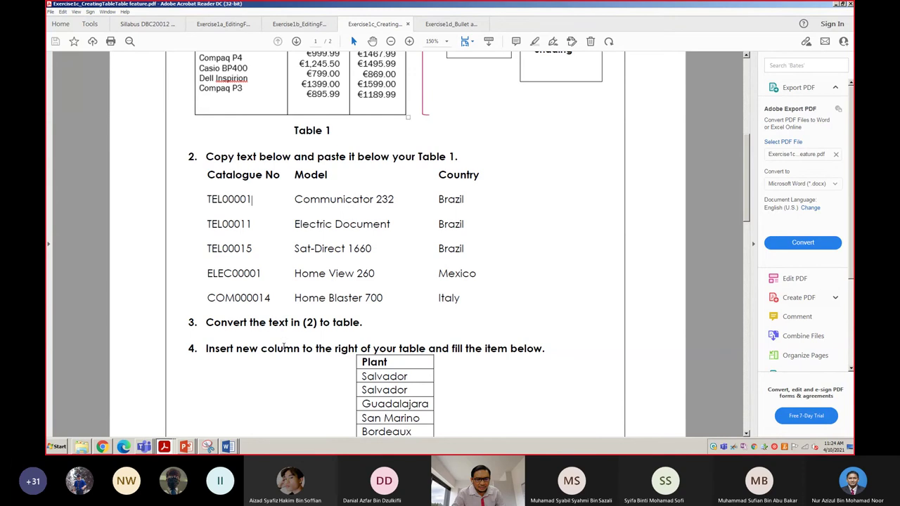
{"action": "left_click_drag", "start_coordinate": [259, 349], "coordinate": [358, 349]}
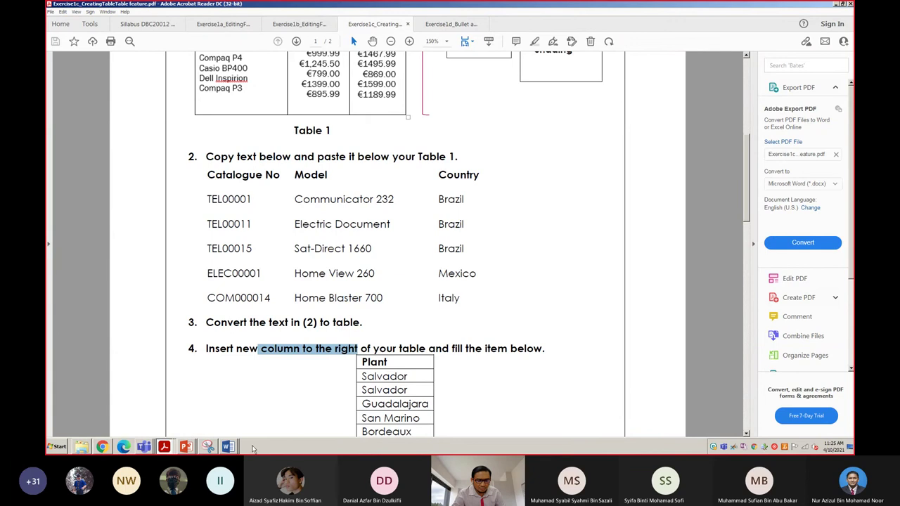
{"action": "left_click", "coordinate": [229, 448]}
Add a third column on the table's right, deleting the extra fourth column that appears.
{"action": "left_click", "coordinate": [226, 429]}
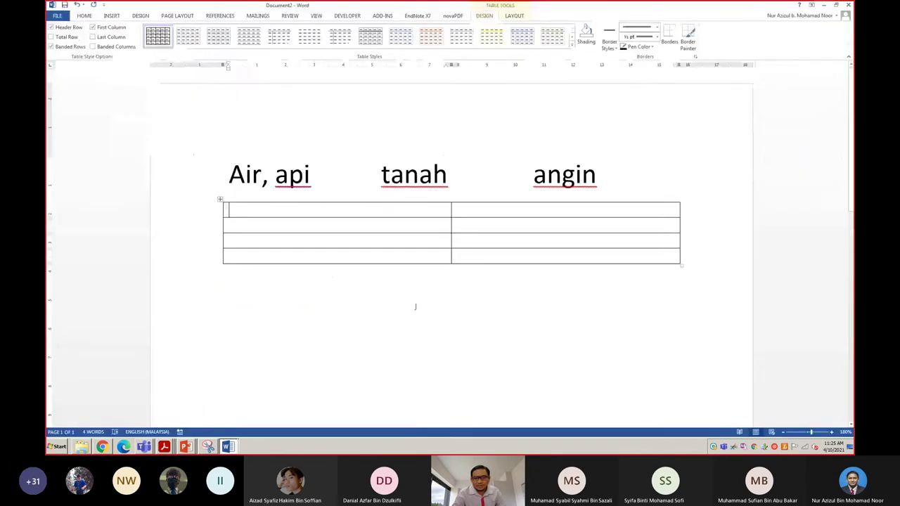
{"action": "left_click", "coordinate": [679, 198]}
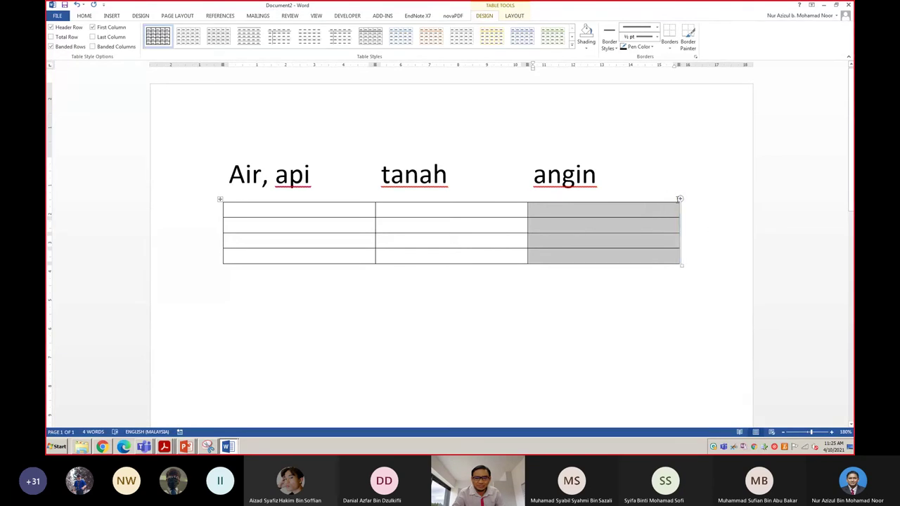
{"action": "left_click", "coordinate": [680, 198]}
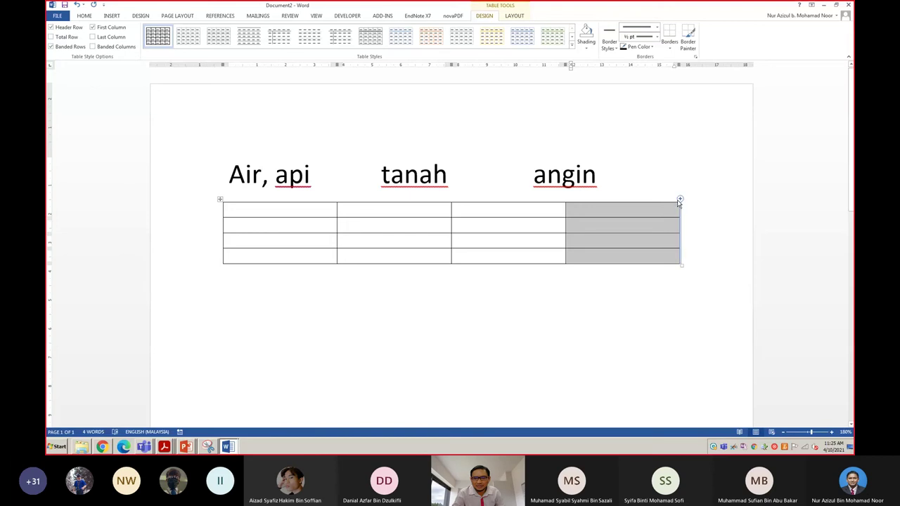
{"action": "right_click", "coordinate": [654, 197]}
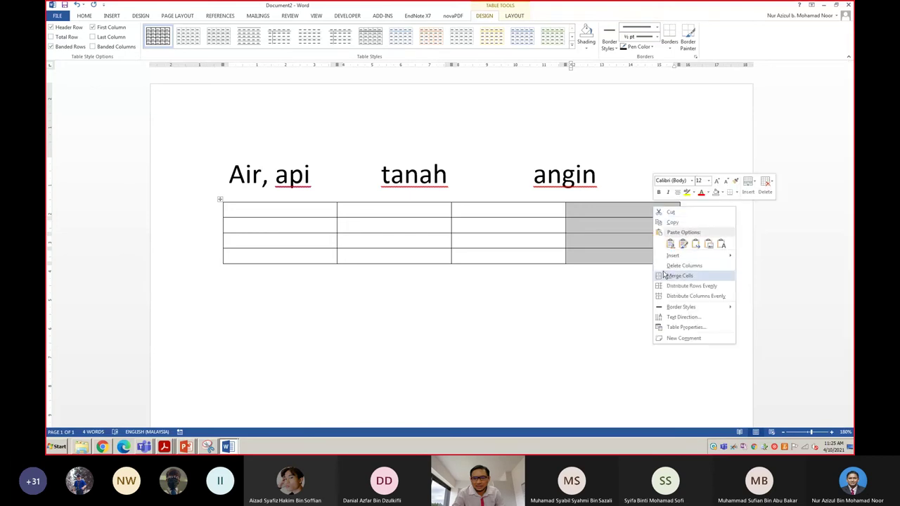
{"action": "left_click", "coordinate": [663, 263]}
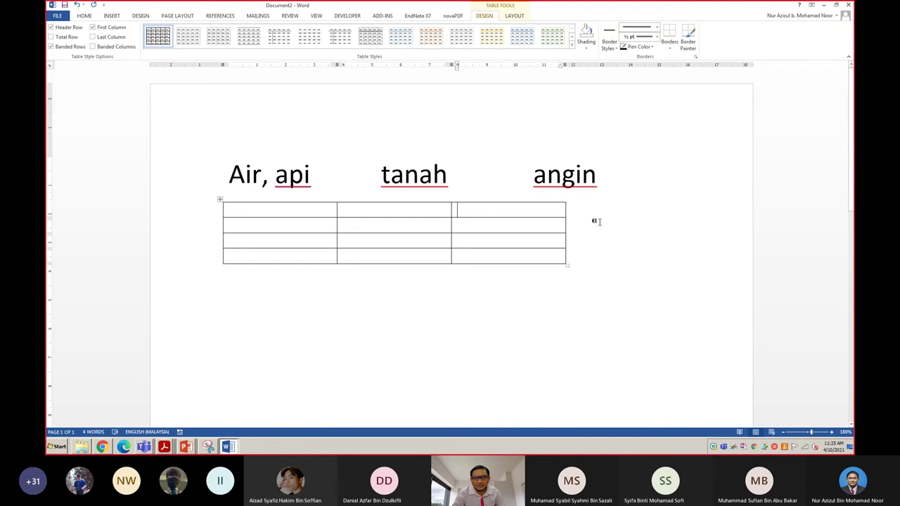
{"action": "left_click", "coordinate": [566, 200]}
{"action": "right_click", "coordinate": [621, 211]}
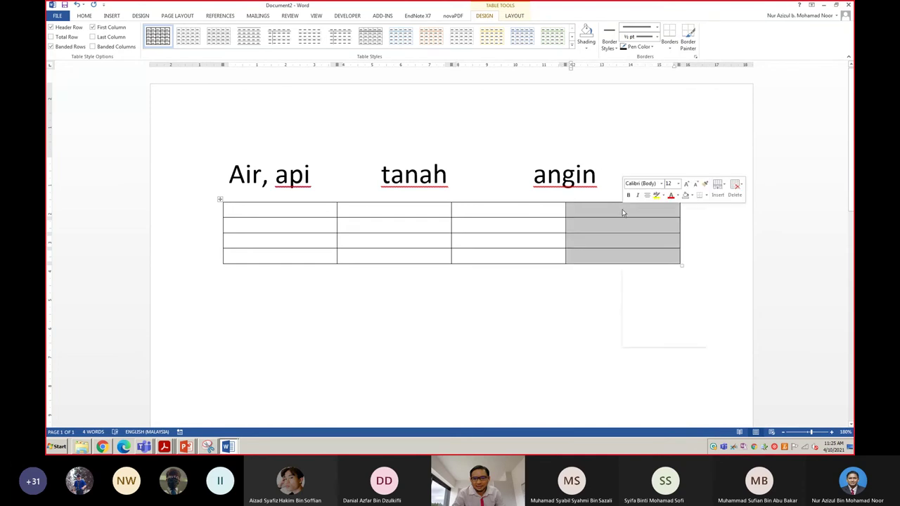
{"action": "left_click", "coordinate": [642, 266]}
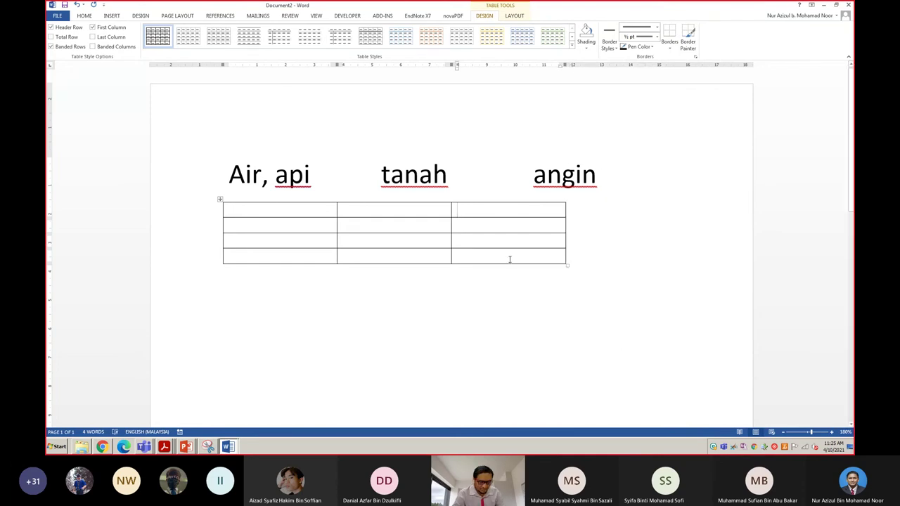
{"action": "right_click", "coordinate": [164, 447]}
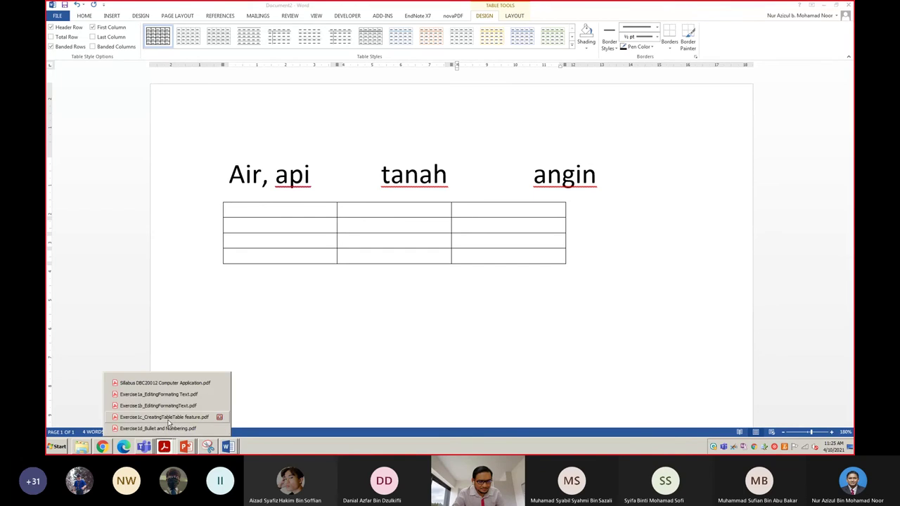
{"action": "left_click", "coordinate": [167, 418]}
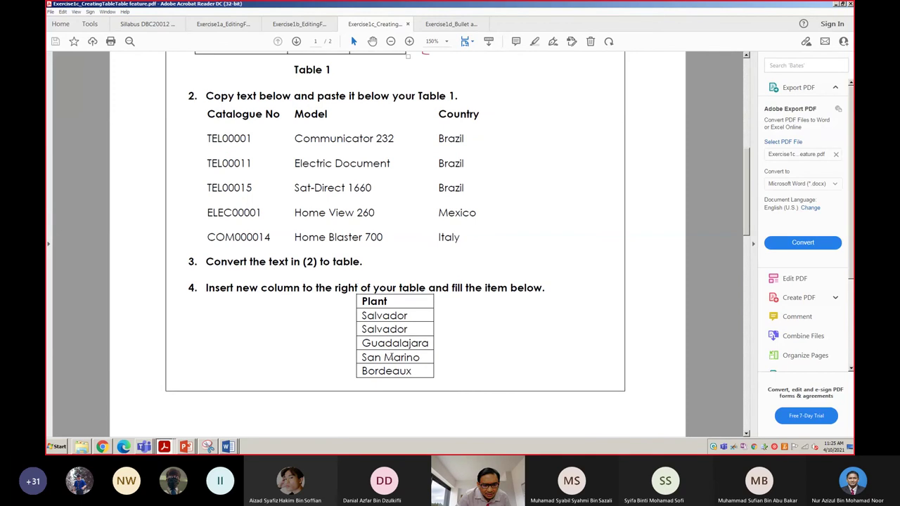
Scroll to page 2 and highlight the 'Grid Table 5 Dark' style named in item 5.
{"action": "scroll", "coordinate": [384, 359], "scroll_direction": "down", "scroll_amount": 2}
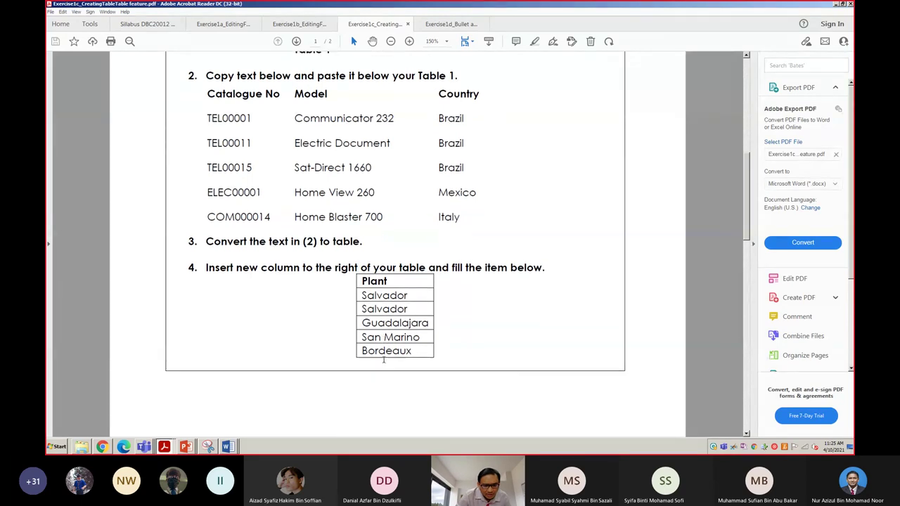
{"action": "scroll", "coordinate": [384, 363], "scroll_direction": "down", "scroll_amount": 7}
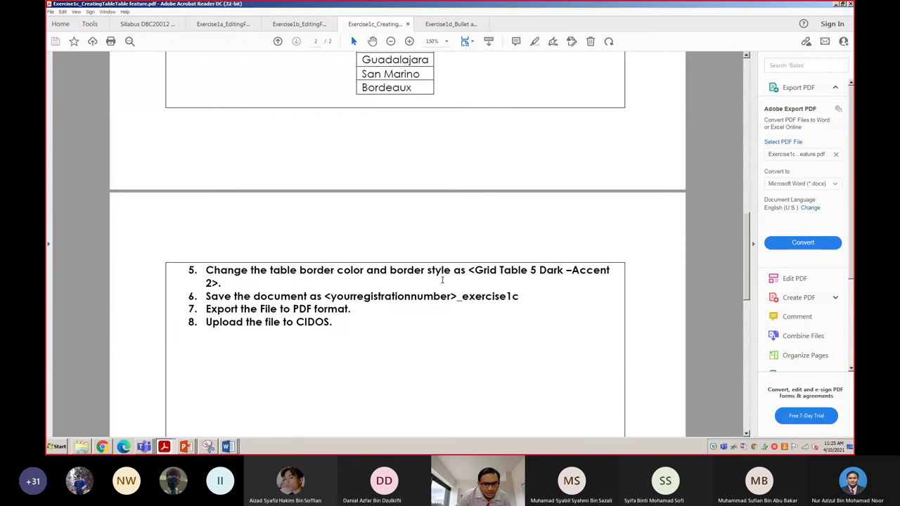
{"action": "left_click_drag", "start_coordinate": [475, 270], "coordinate": [563, 270]}
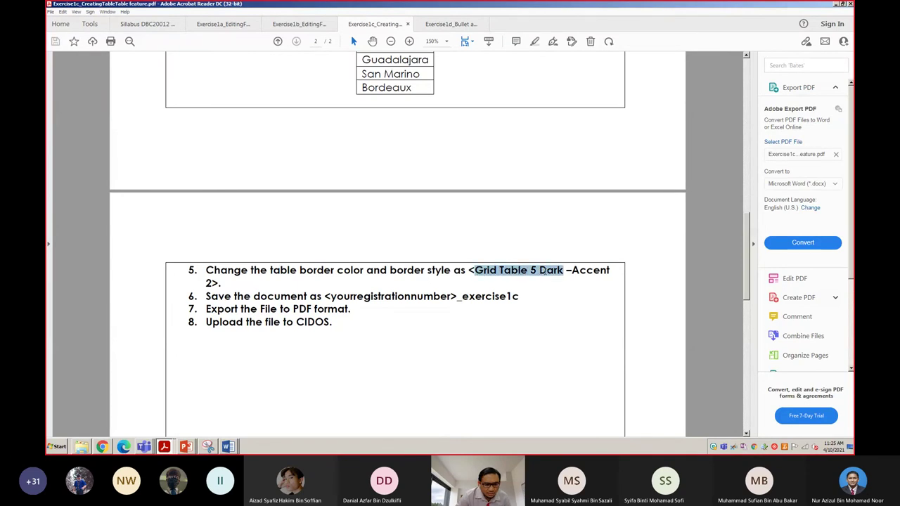
Select every table cell and preview the border styles and table style gallery.
{"action": "mouse_move", "coordinate": [227, 447]}
{"action": "left_click", "coordinate": [223, 429]}
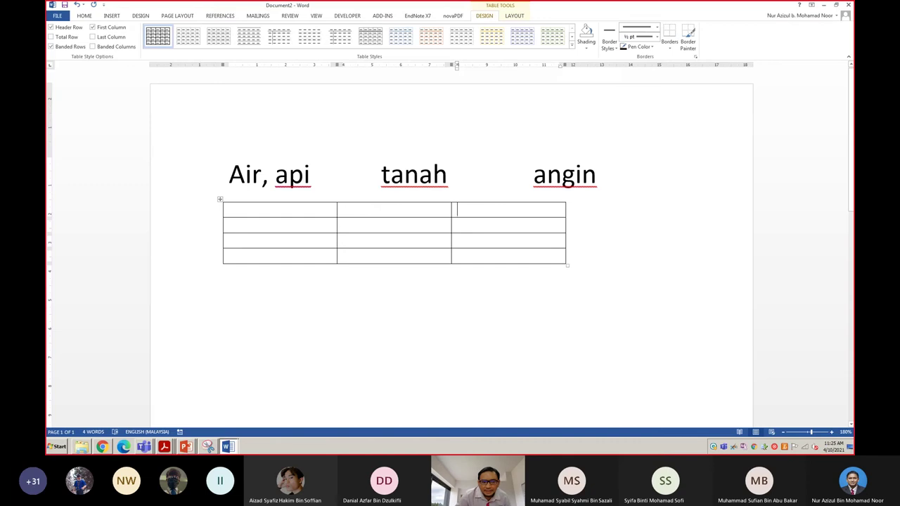
{"action": "left_click_drag", "start_coordinate": [231, 209], "coordinate": [499, 258]}
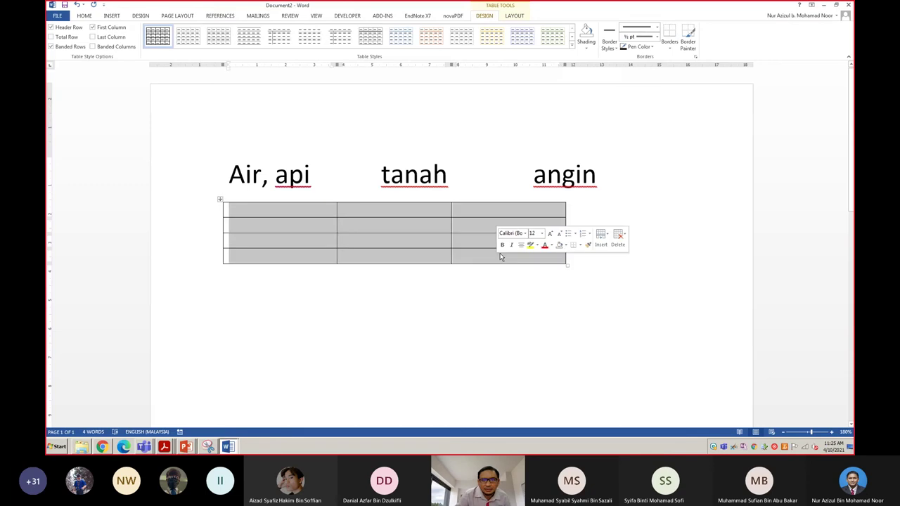
{"action": "left_click", "coordinate": [610, 48]}
{"action": "left_click", "coordinate": [571, 48]}
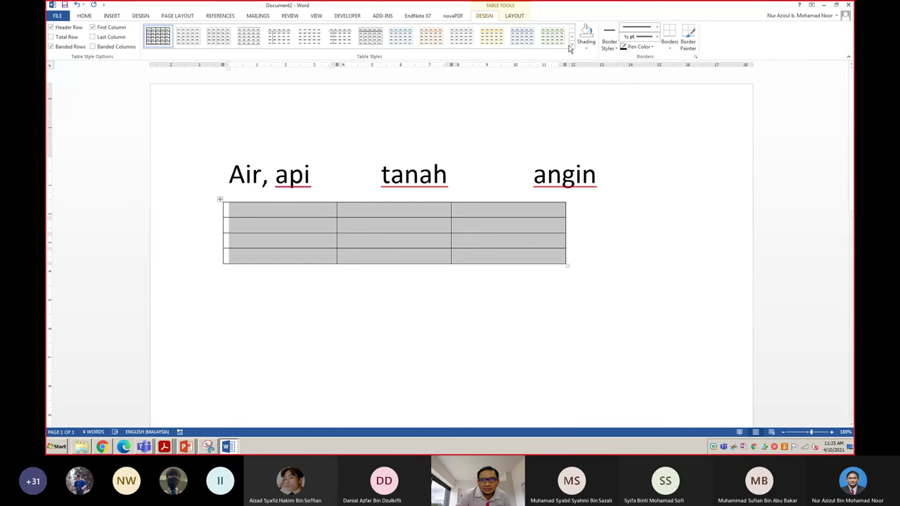
{"action": "left_click", "coordinate": [571, 46]}
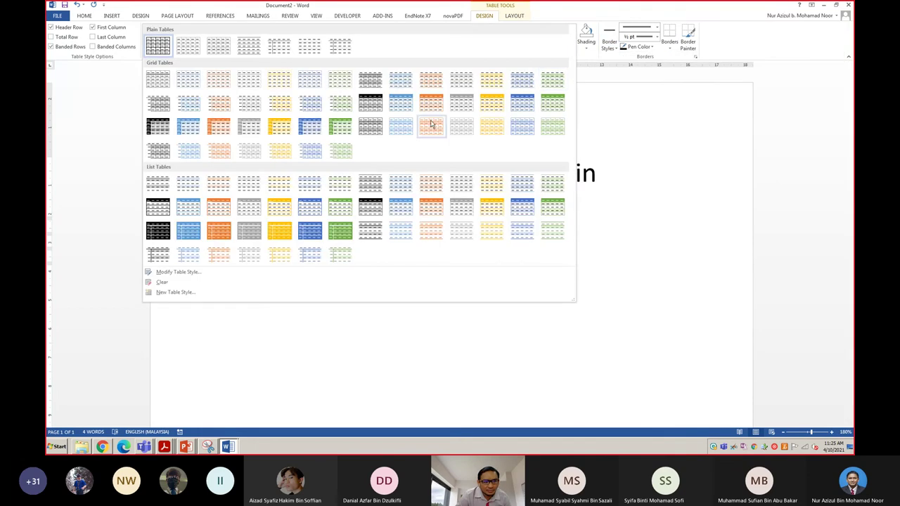
{"action": "left_click", "coordinate": [638, 136]}
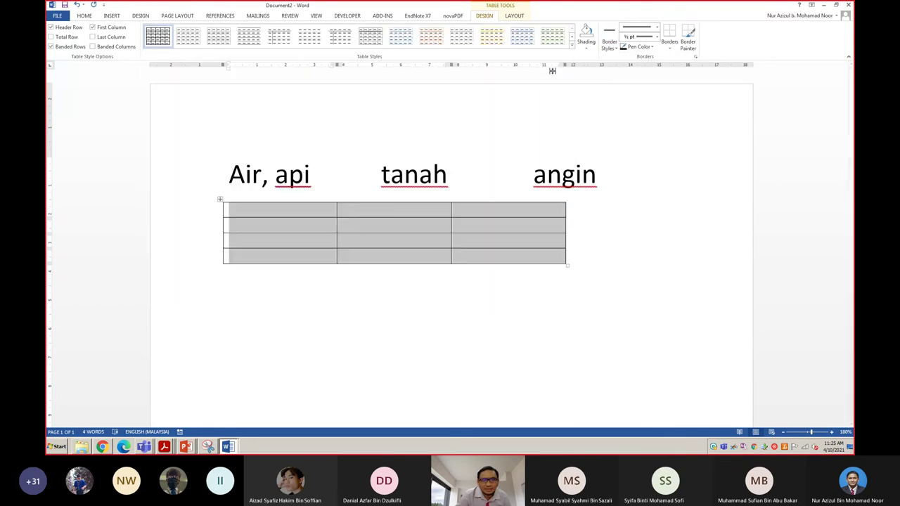
Browse the borders, border line styles and shading choices, then expand the full table styles gallery.
{"action": "left_click", "coordinate": [516, 17]}
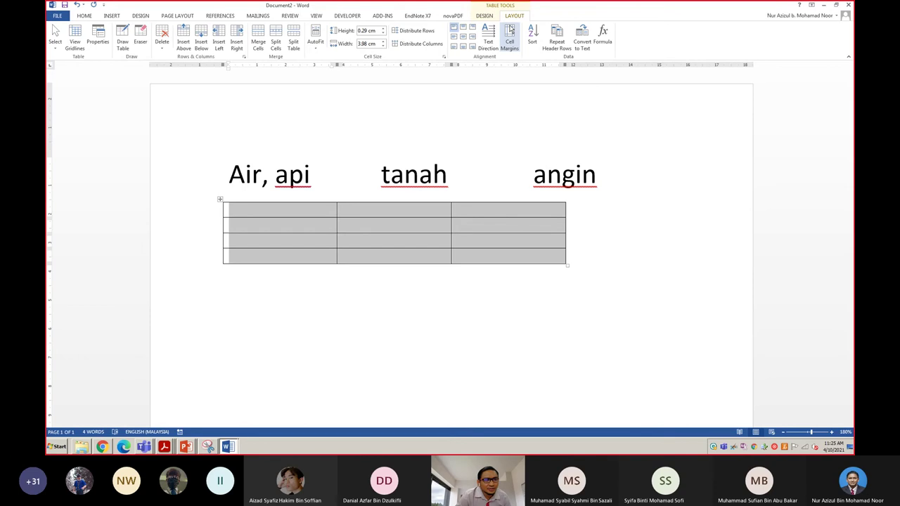
{"action": "left_click", "coordinate": [488, 17]}
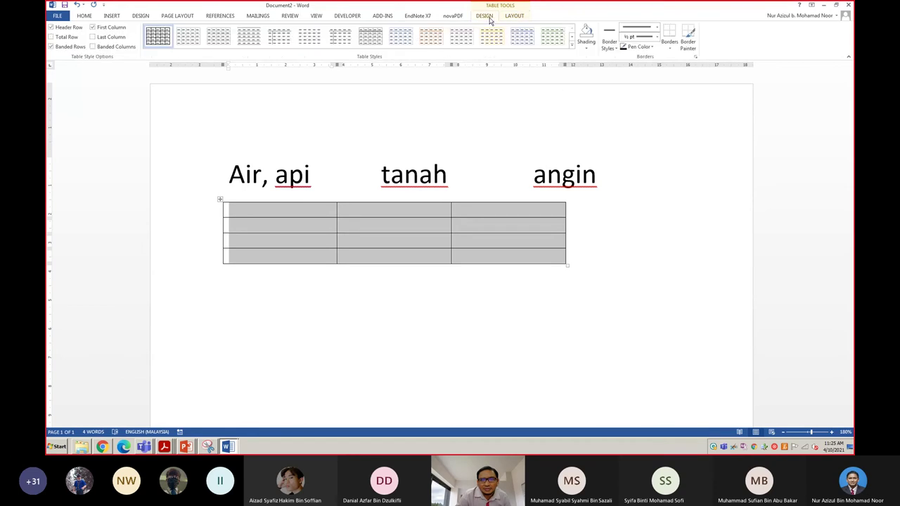
{"action": "left_click", "coordinate": [665, 50]}
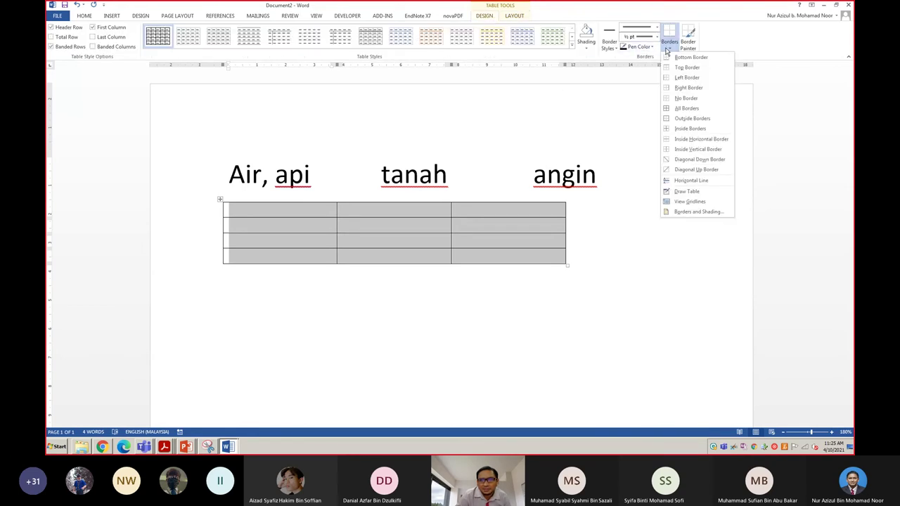
{"action": "left_click", "coordinate": [616, 44]}
{"action": "left_click", "coordinate": [612, 46]}
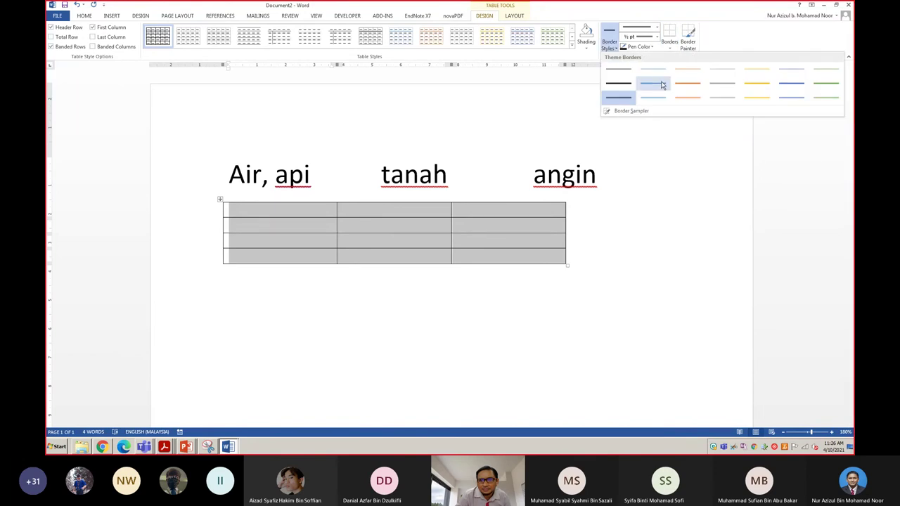
{"action": "left_click", "coordinate": [590, 49]}
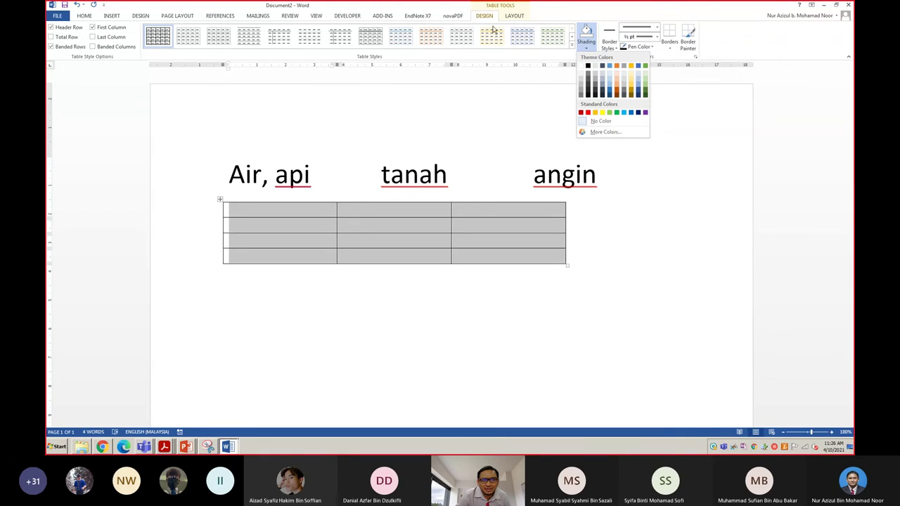
{"action": "left_click", "coordinate": [512, 26]}
{"action": "left_click", "coordinate": [511, 21]}
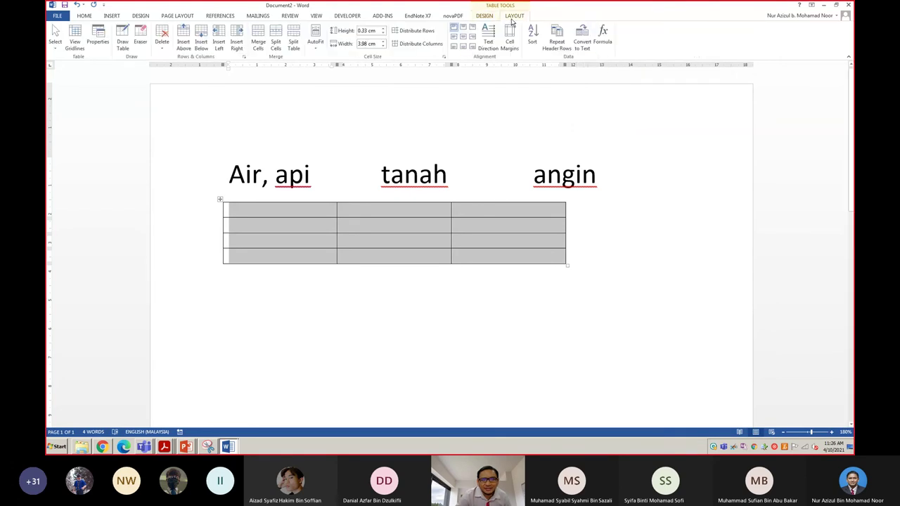
{"action": "left_click", "coordinate": [485, 16]}
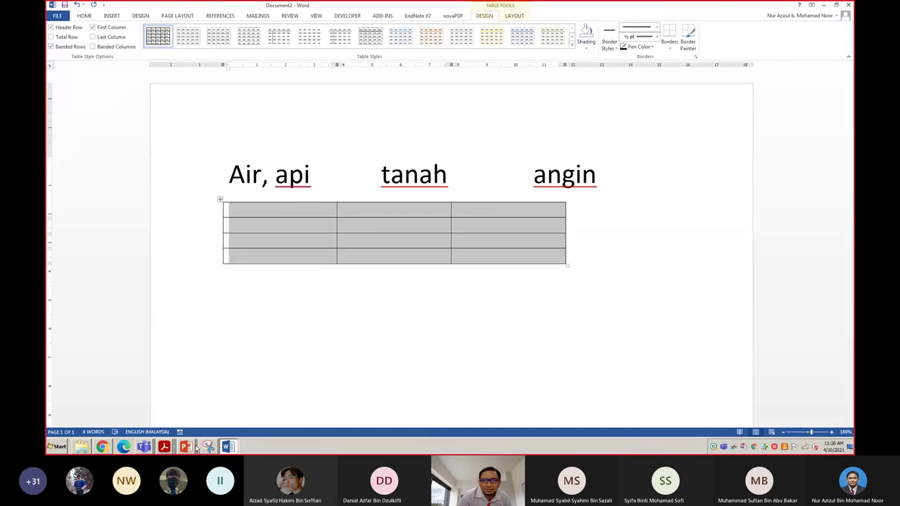
{"action": "left_click", "coordinate": [572, 48]}
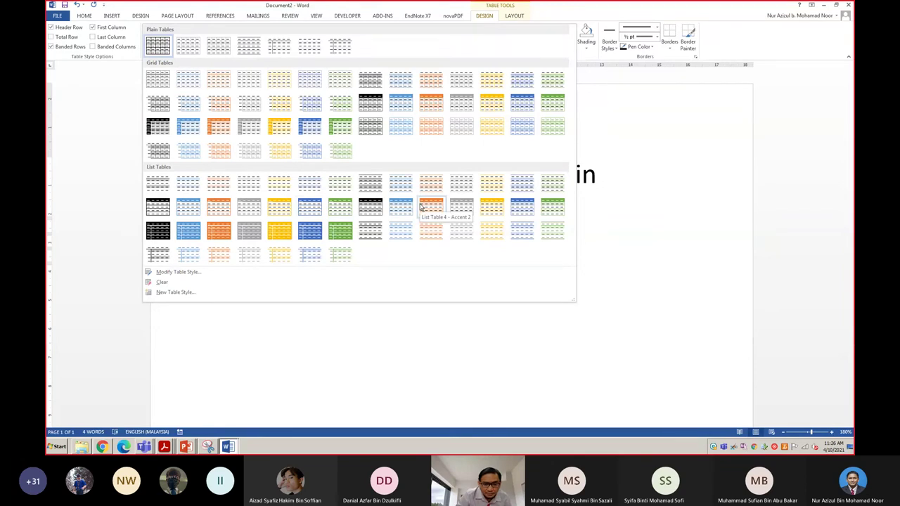
{"action": "left_click", "coordinate": [169, 448]}
Read step 5's Grid Table 5 Dark – Accent 2 requirement, glance at the online Word document, then return to Teams.
{"action": "left_click", "coordinate": [161, 415]}
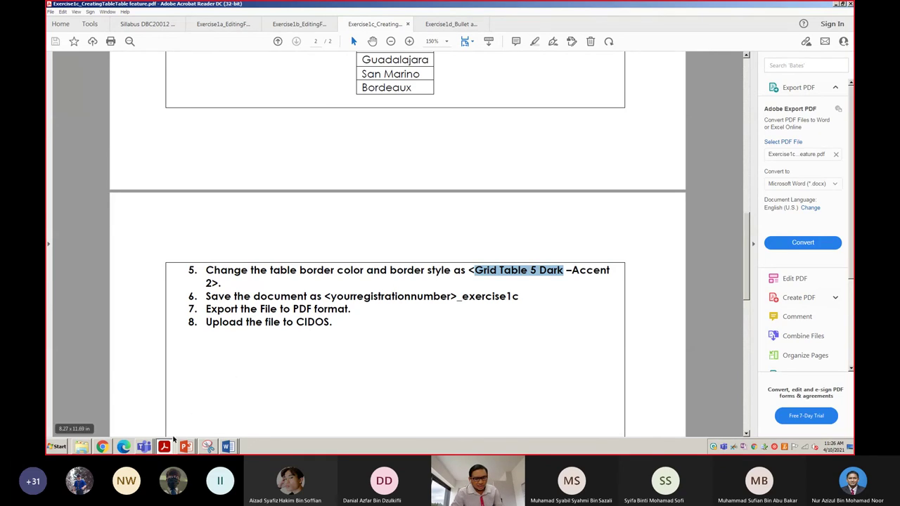
{"action": "mouse_move", "coordinate": [166, 446]}
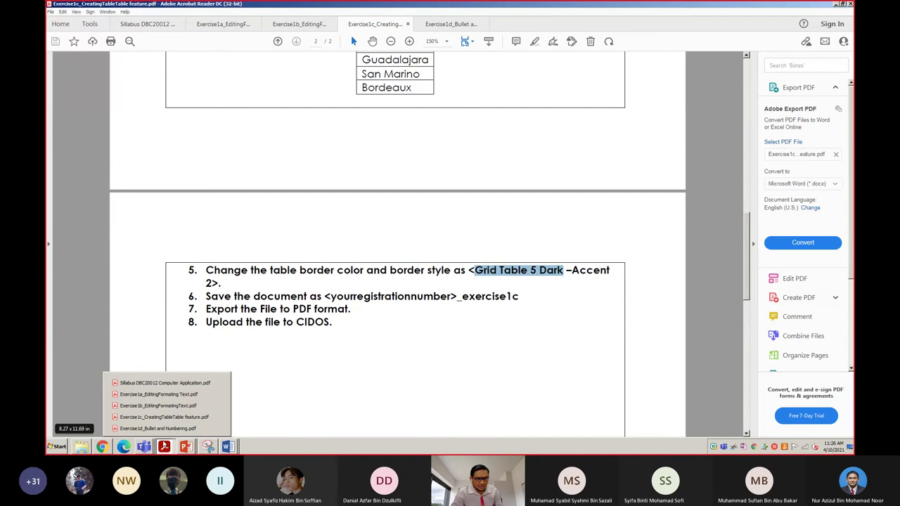
{"action": "left_click", "coordinate": [109, 443]}
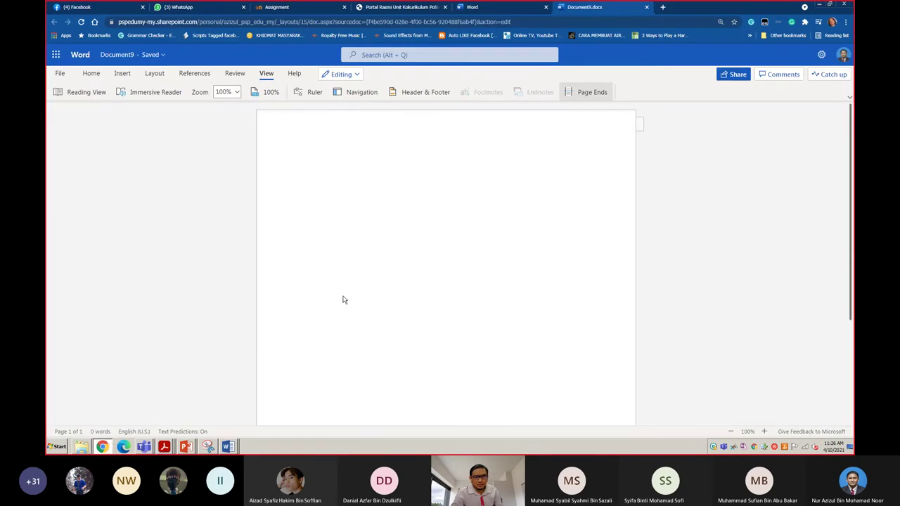
{"action": "mouse_move", "coordinate": [166, 447]}
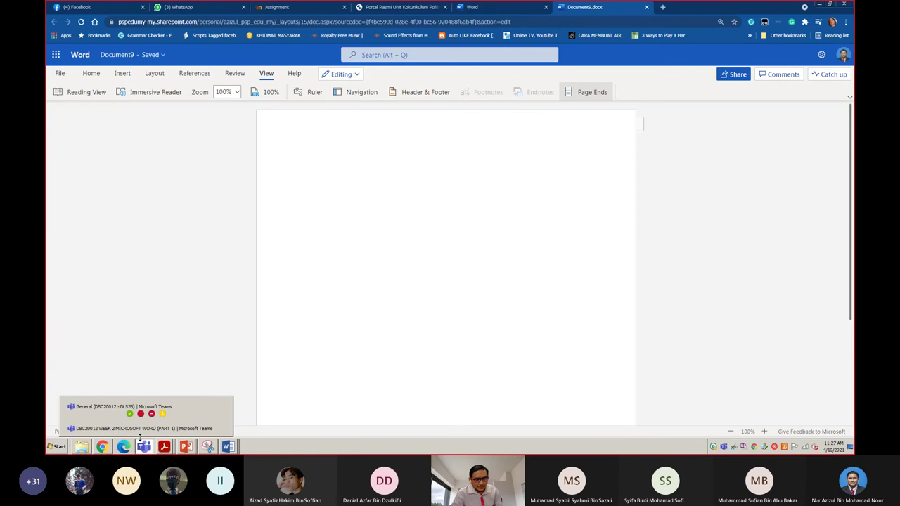
{"action": "left_click", "coordinate": [141, 429]}
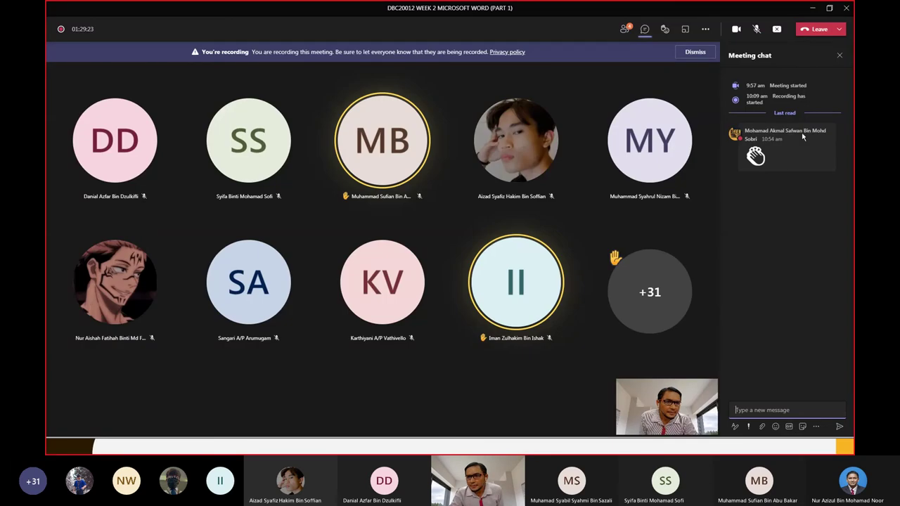
Download the attendance list from the Participants pane as 'Kehadiran 4 Okt', overwriting the existing file.
{"action": "left_click", "coordinate": [839, 55]}
{"action": "left_click", "coordinate": [624, 29]}
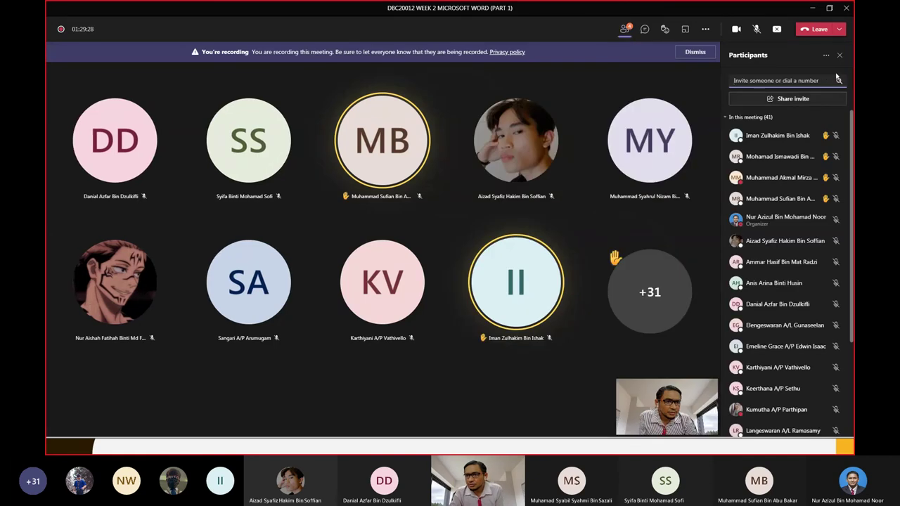
{"action": "left_click", "coordinate": [838, 79]}
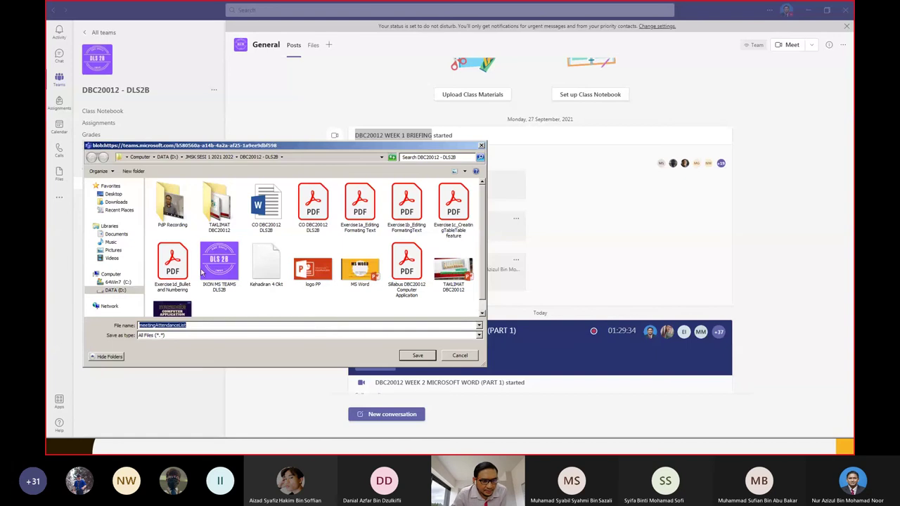
{"action": "left_click", "coordinate": [267, 260]}
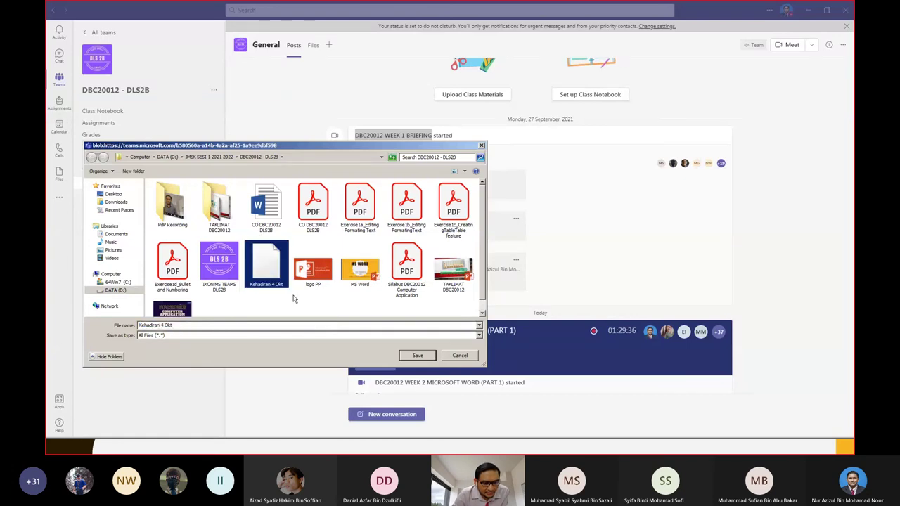
{"action": "left_click", "coordinate": [419, 356]}
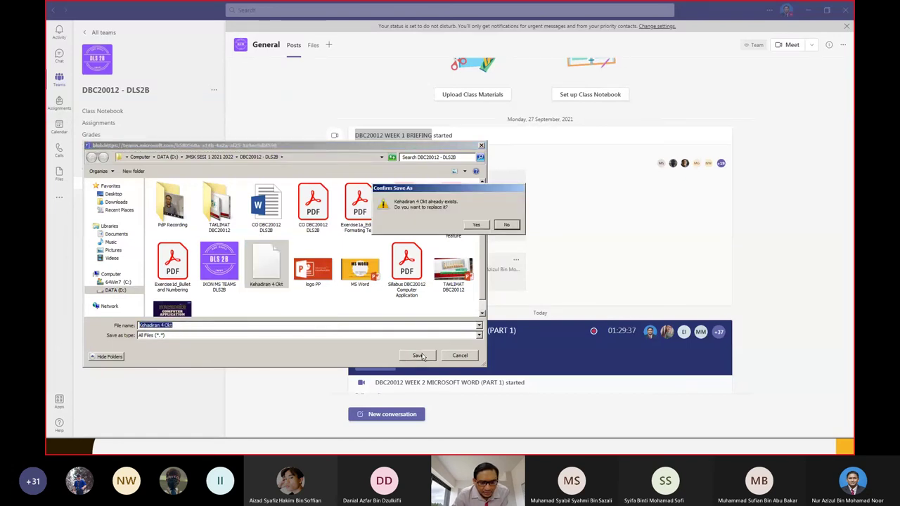
{"action": "left_click", "coordinate": [475, 225]}
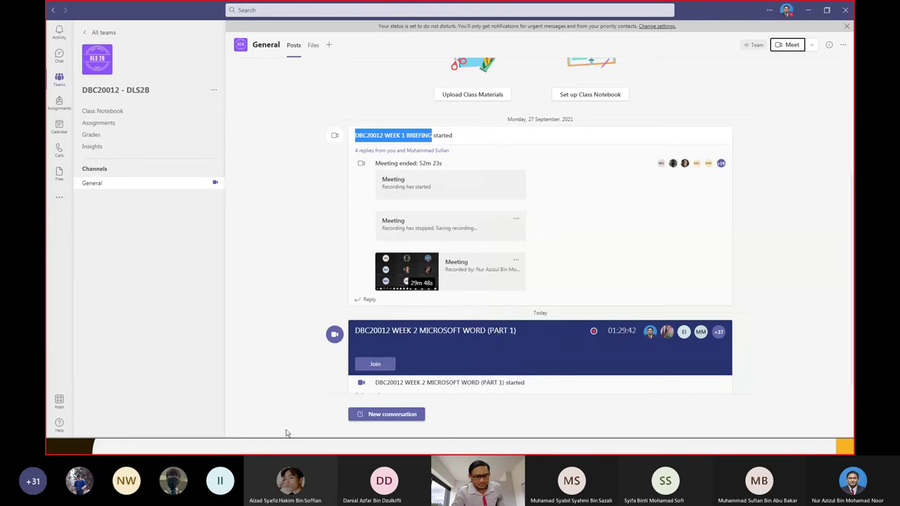
{"action": "key", "text": "alt+Tab"}
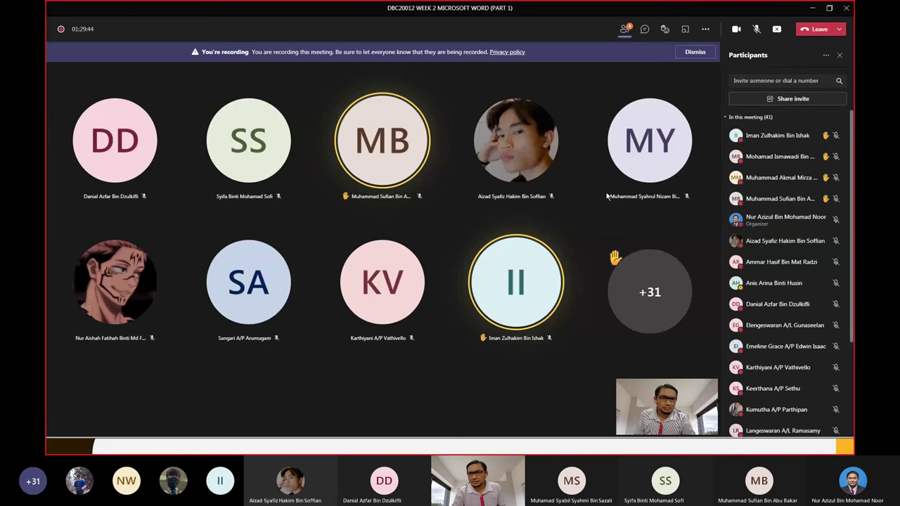
Switch the meeting to Together mode, hide the participants pane and mute the mic.
{"action": "left_click", "coordinate": [705, 29]}
{"action": "left_click", "coordinate": [717, 176]}
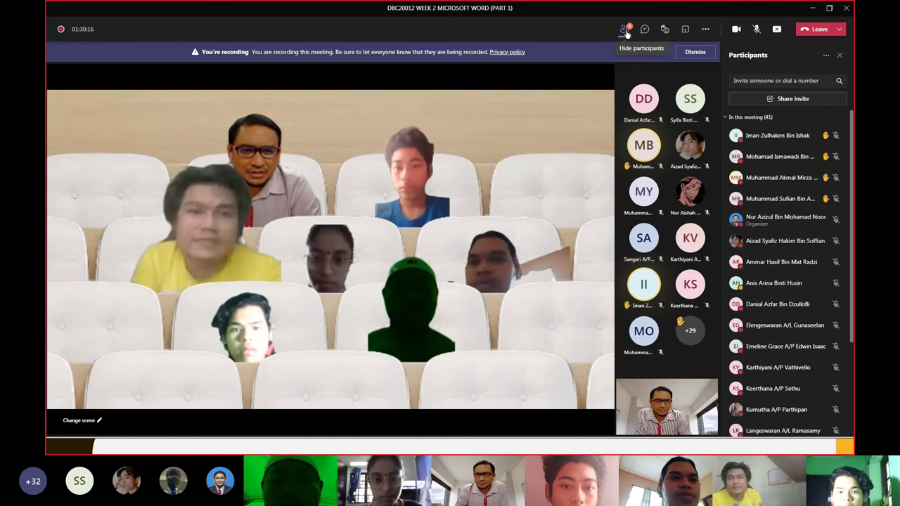
{"action": "left_click", "coordinate": [626, 32]}
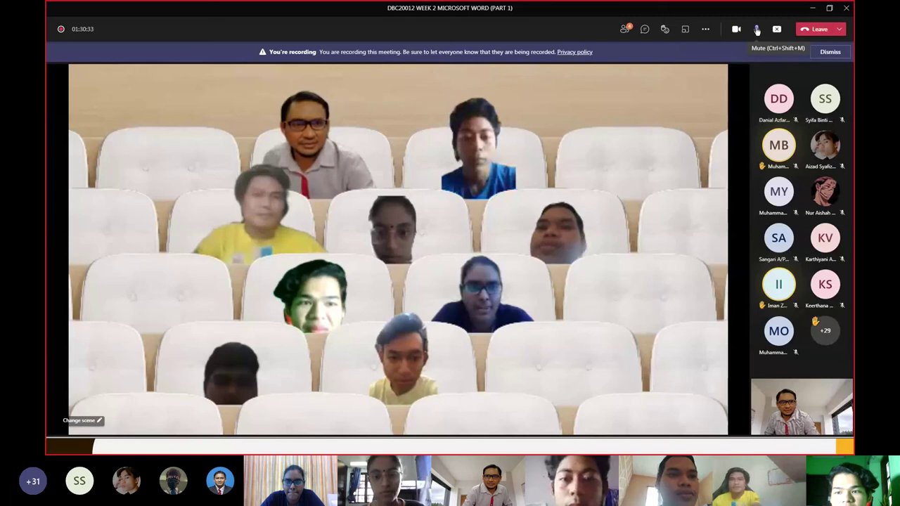
{"action": "left_click", "coordinate": [757, 30]}
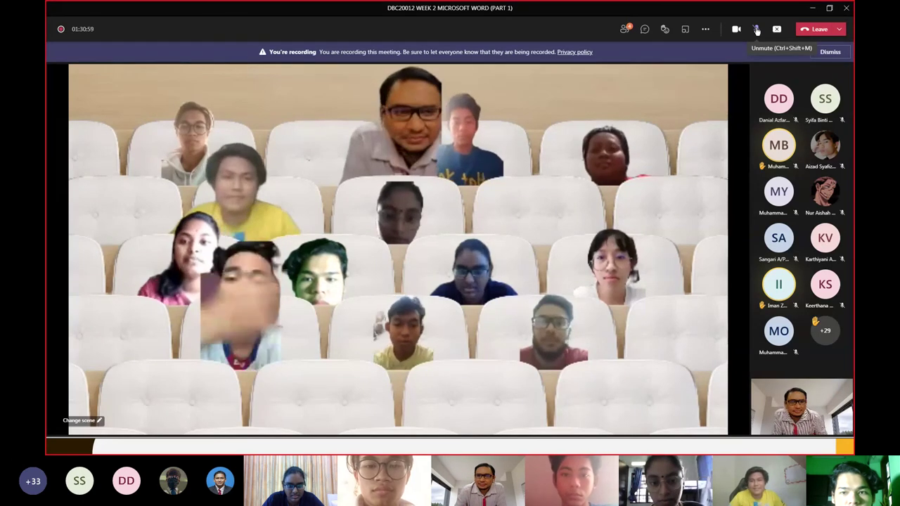
{"action": "left_click", "coordinate": [705, 29]}
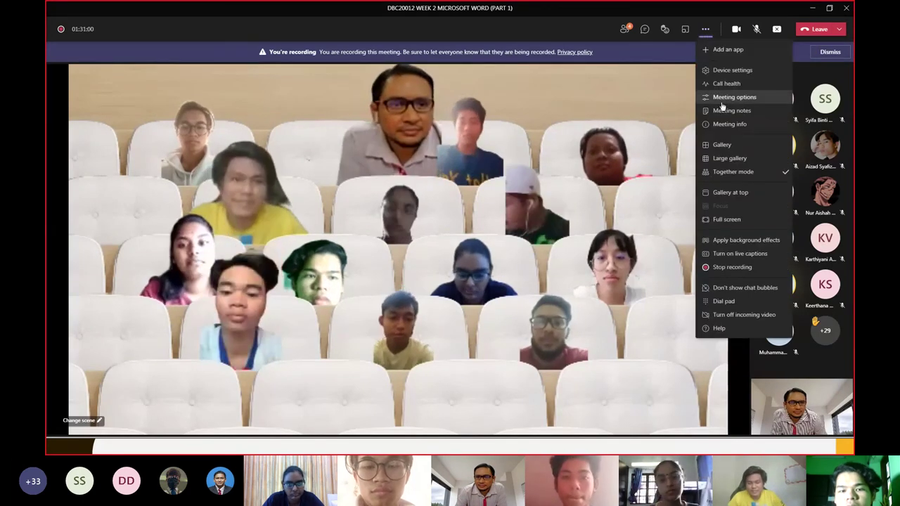
{"action": "left_click", "coordinate": [719, 158]}
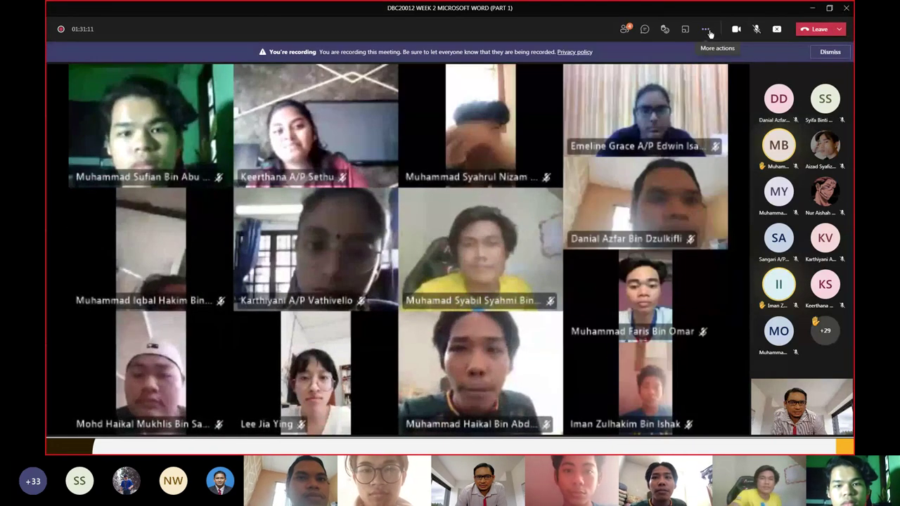
{"action": "left_click", "coordinate": [709, 29]}
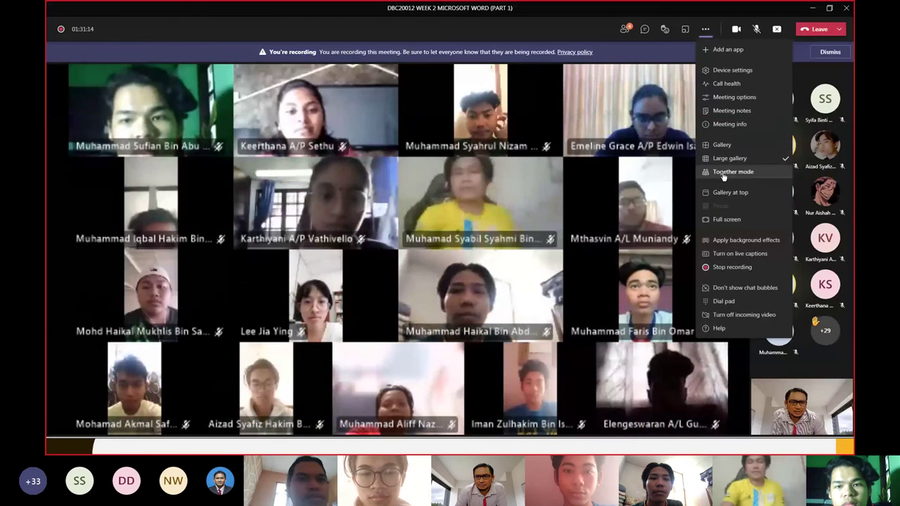
{"action": "left_click", "coordinate": [722, 172]}
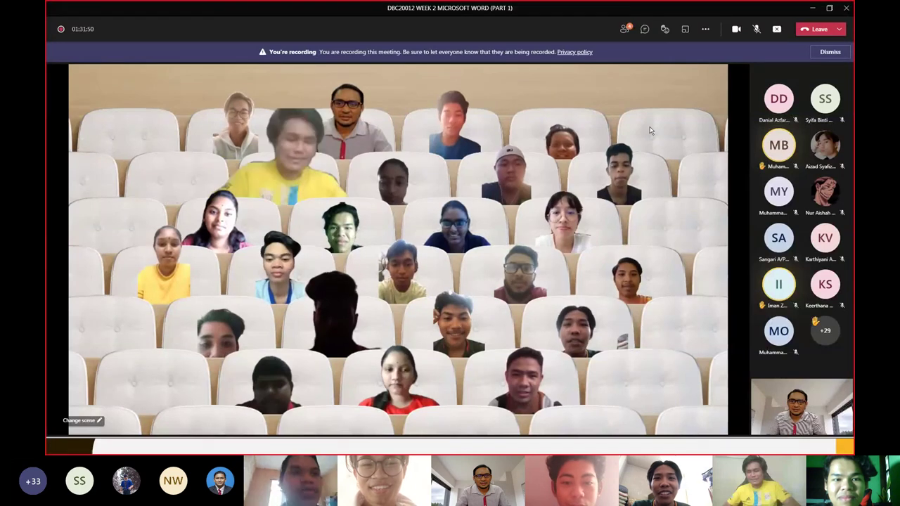
Launch Snipping Tool and snip a rectangle over the Together mode auditorium stage.
{"action": "key", "text": "super"}
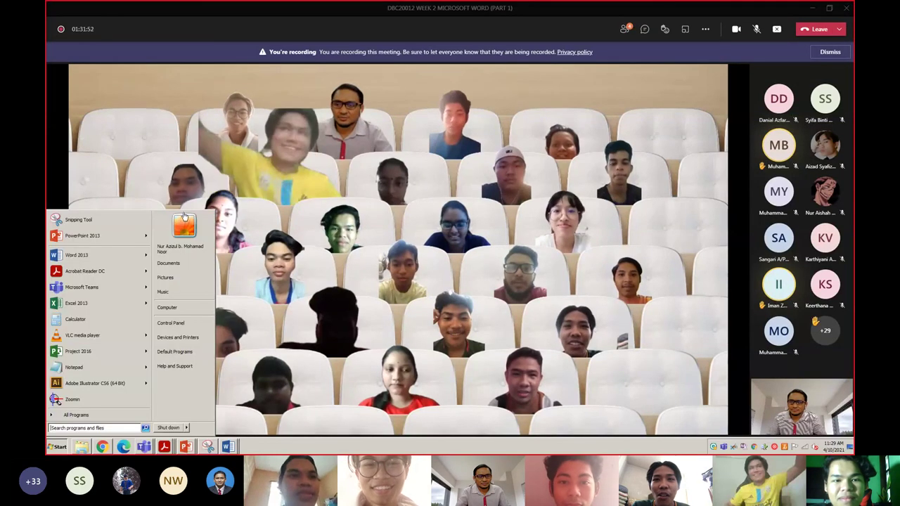
{"action": "left_click", "coordinate": [131, 219]}
{"action": "left_click", "coordinate": [131, 224]}
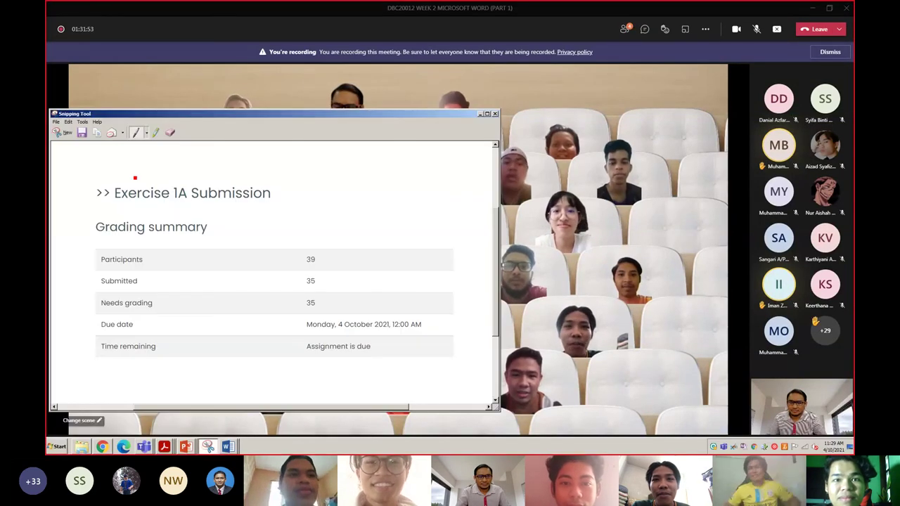
{"action": "left_click", "coordinate": [61, 134]}
{"action": "mouse_move", "coordinate": [71, 72]}
{"action": "left_mouse_down"}
{"action": "mouse_move", "coordinate": [705, 418]}
{"action": "mouse_move", "coordinate": [699, 425]}
{"action": "left_mouse_up"}
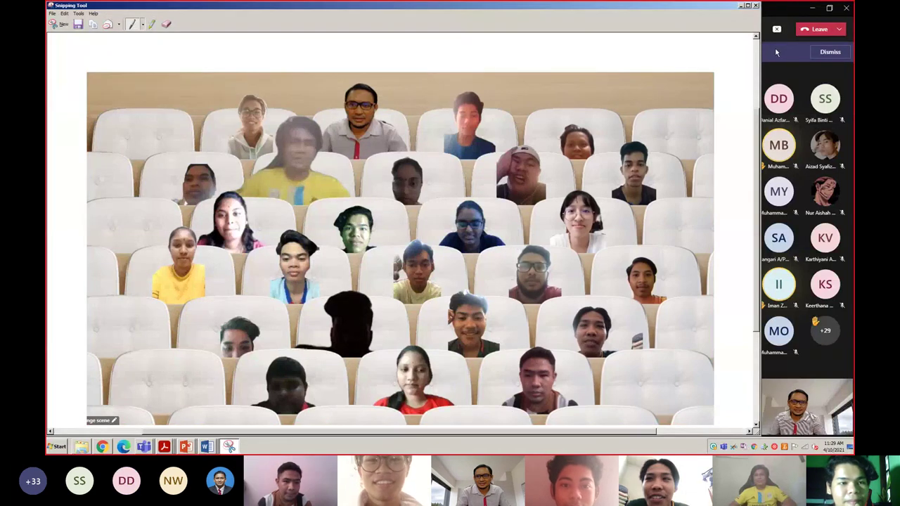
{"action": "left_click", "coordinate": [741, 5]}
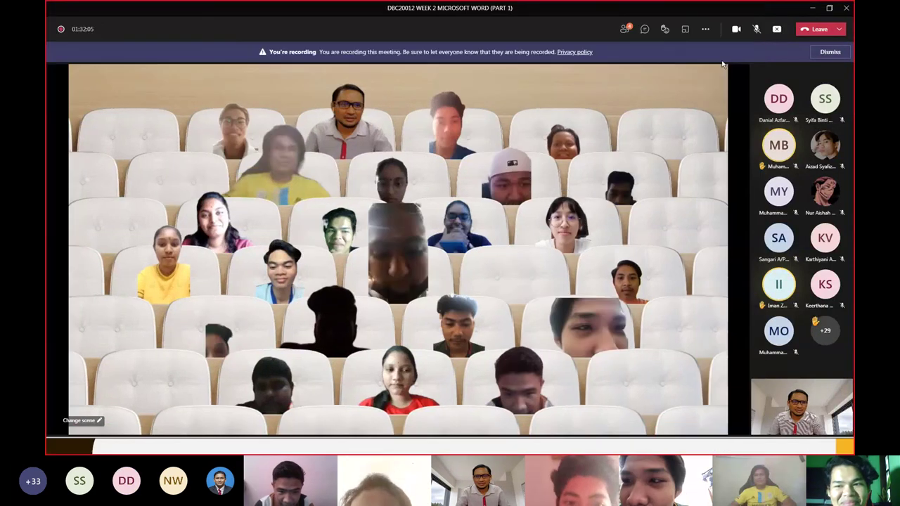